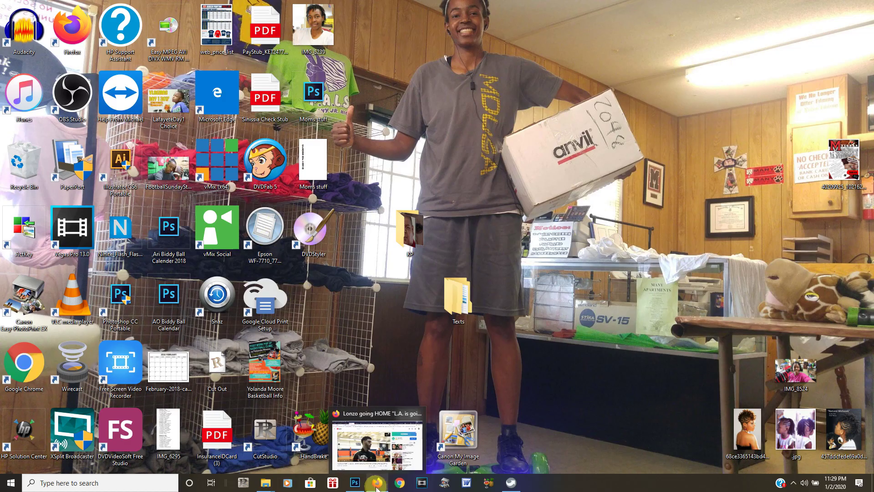
Open the first .jfif card image from the Social Card 2020 folder in Photos
{"action": "mouse_move", "coordinate": [271, 487]}
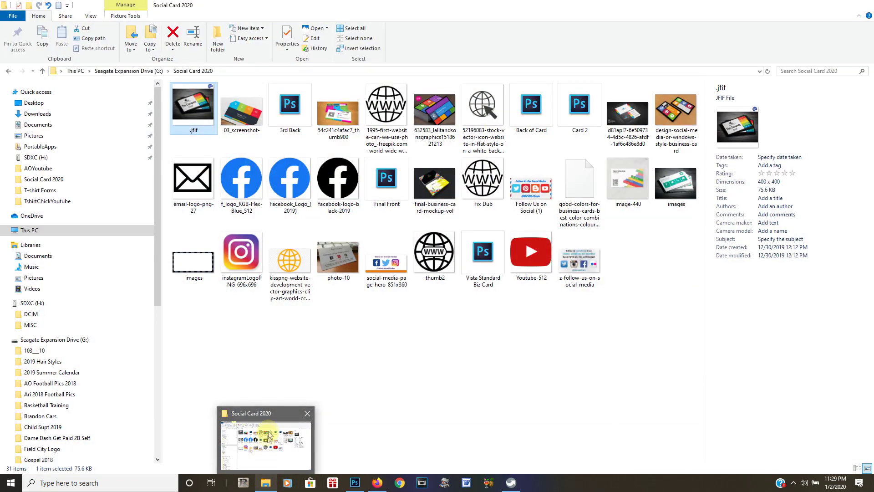
{"action": "left_click", "coordinate": [268, 415]}
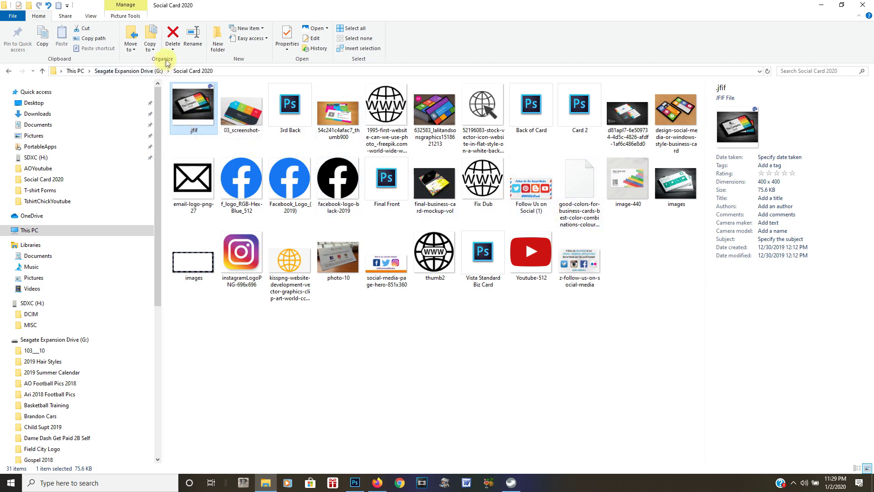
{"action": "double_click", "coordinate": [186, 101]}
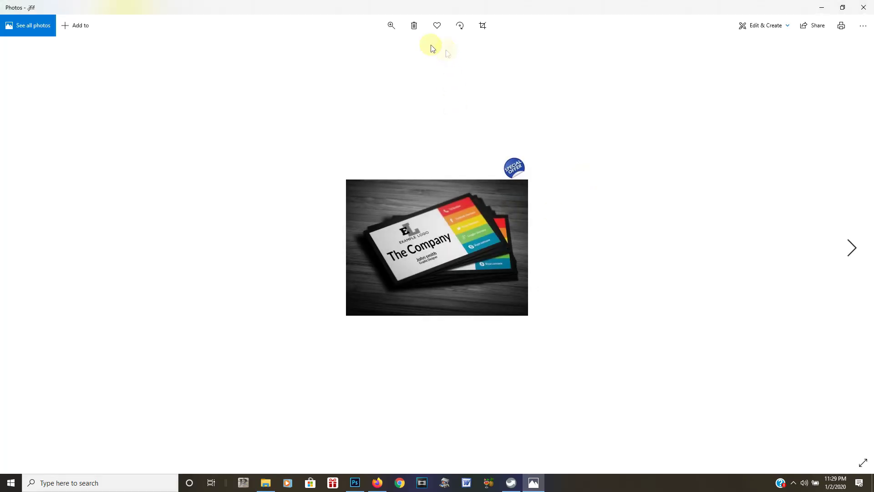
Zoom into each business-card reference photo, moving forward until the WWW globe image shows
{"action": "left_click", "coordinate": [391, 25]}
{"action": "left_click_drag", "start_coordinate": [352, 47], "coordinate": [394, 55]}
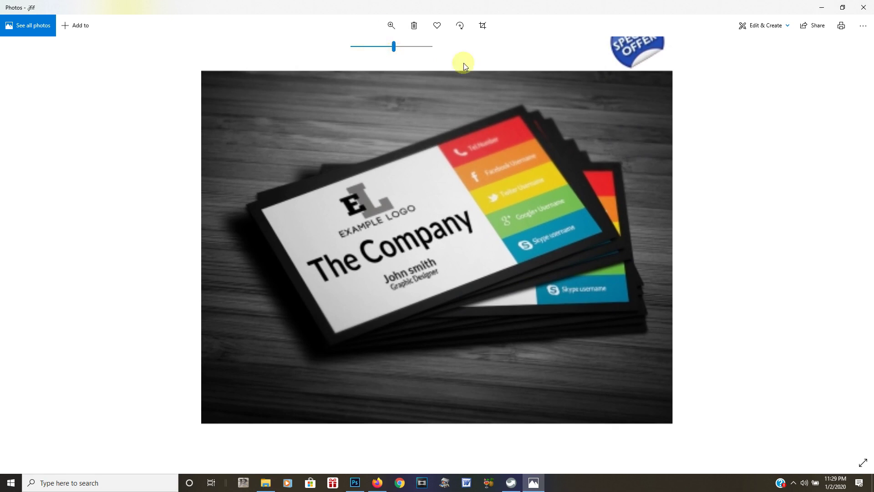
{"action": "left_click", "coordinate": [852, 248]}
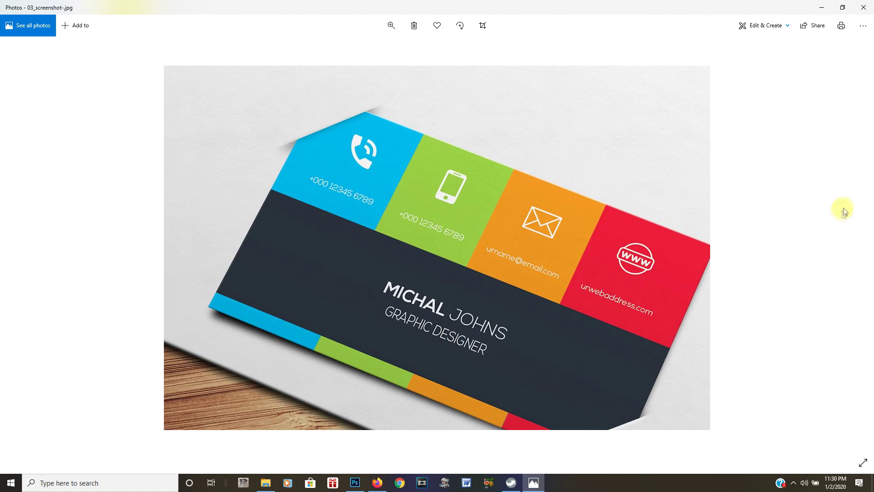
{"action": "left_click", "coordinate": [852, 246]}
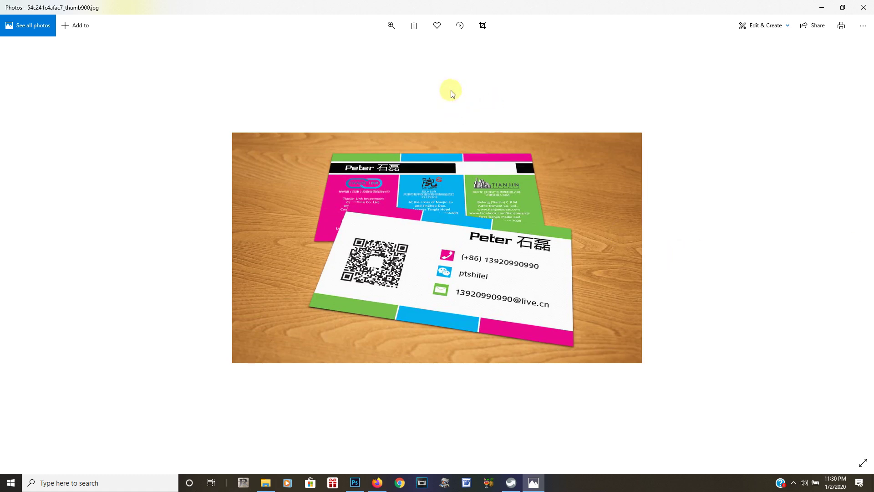
{"action": "left_click", "coordinate": [391, 26]}
{"action": "left_click_drag", "start_coordinate": [352, 46], "coordinate": [380, 49]}
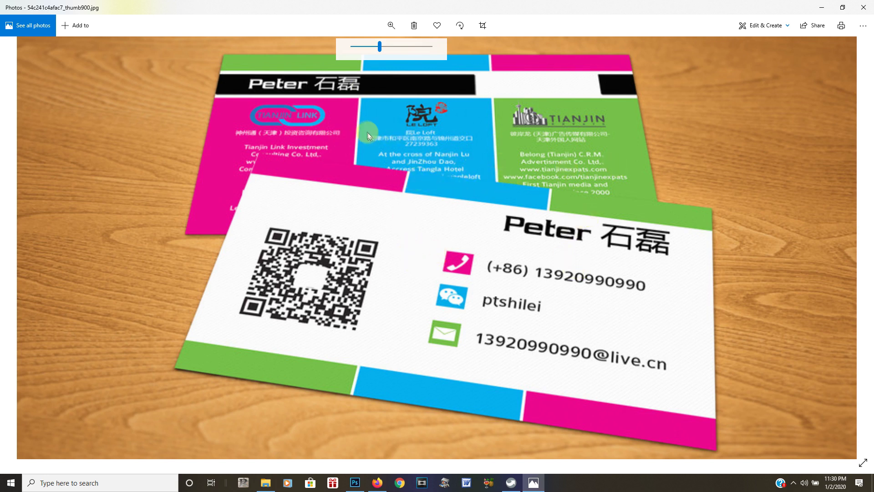
{"action": "left_click", "coordinate": [851, 246]}
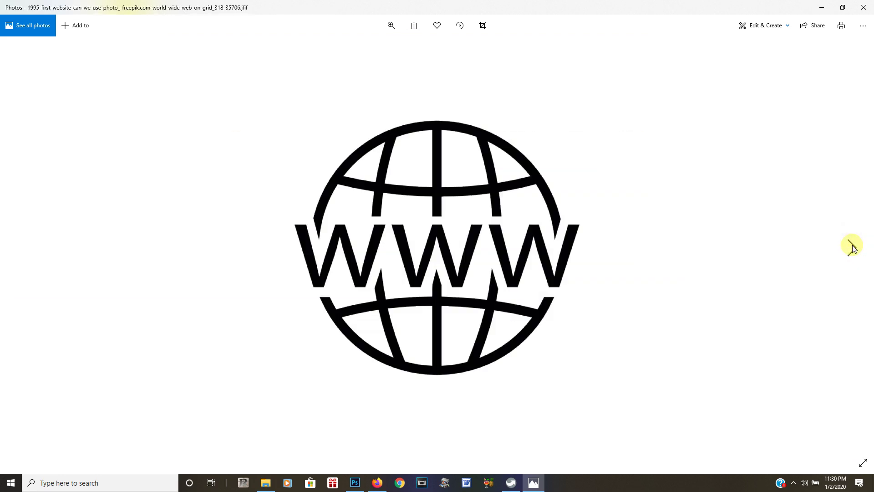
Zoom in on the colourful tile card and the dark card photos, then return to best fit
{"action": "left_click", "coordinate": [852, 246]}
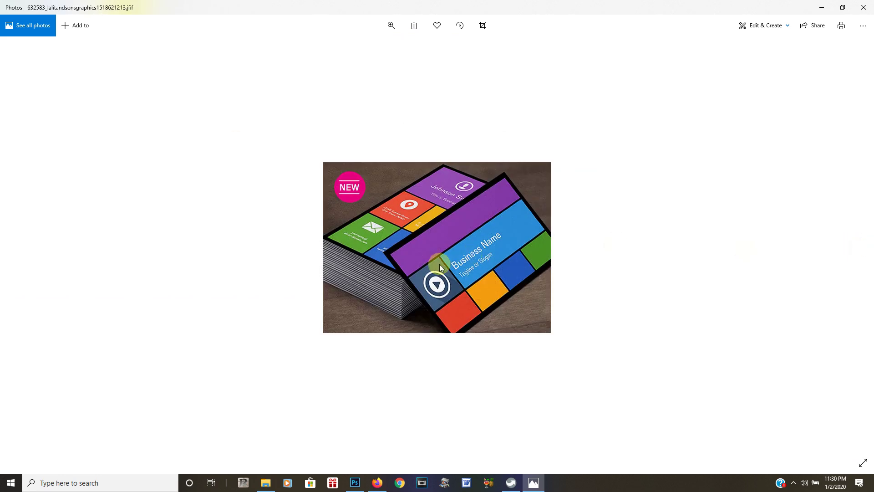
{"action": "left_click", "coordinate": [391, 26]}
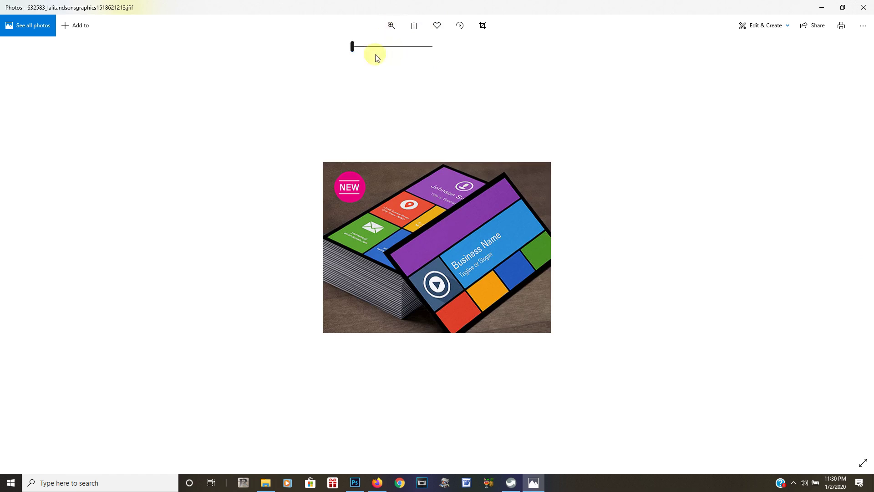
{"action": "left_click_drag", "start_coordinate": [352, 48], "coordinate": [384, 55]}
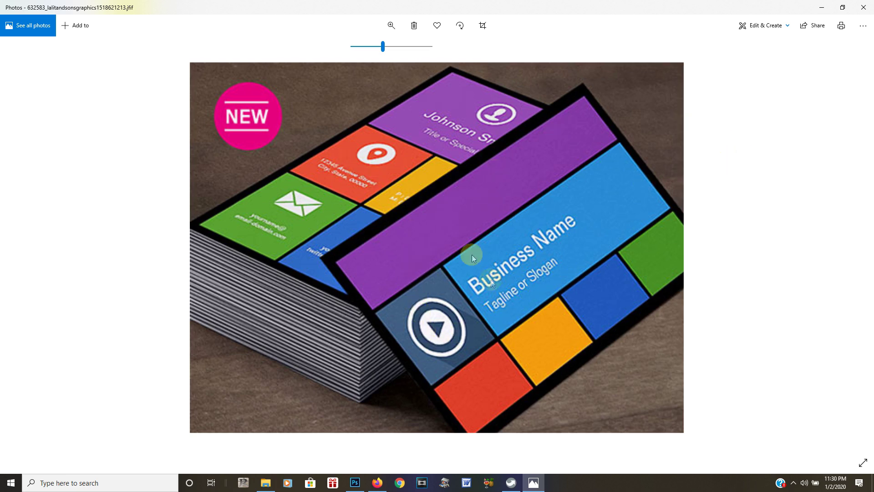
{"action": "scroll", "coordinate": [712, 221], "scroll_direction": "down", "scroll_amount": 3}
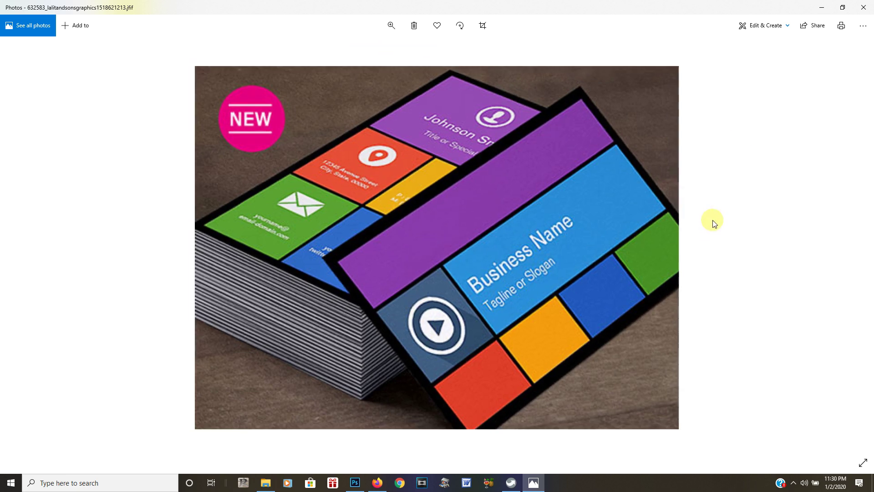
{"action": "left_click", "coordinate": [852, 248]}
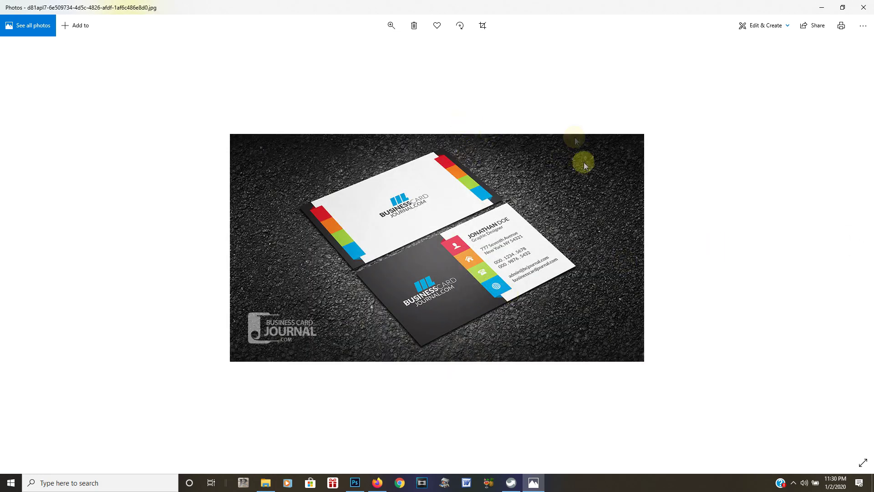
{"action": "left_click", "coordinate": [389, 25]}
{"action": "left_click_drag", "start_coordinate": [352, 46], "coordinate": [387, 51]}
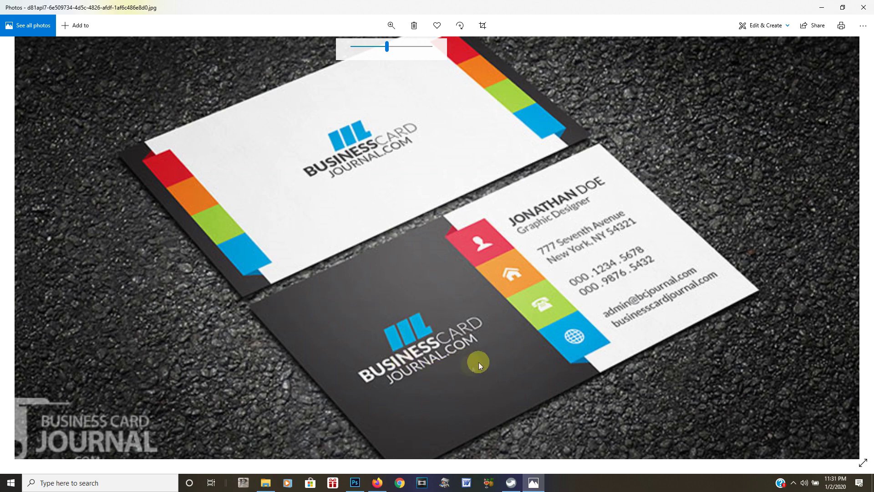
{"action": "left_click_drag", "start_coordinate": [388, 47], "coordinate": [342, 52]}
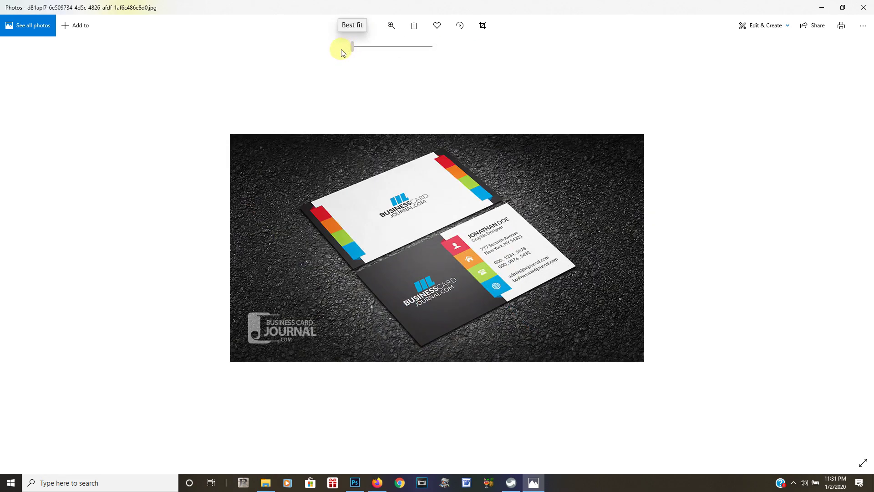
{"action": "double_click", "coordinate": [718, 212]}
{"action": "double_click", "coordinate": [718, 212]}
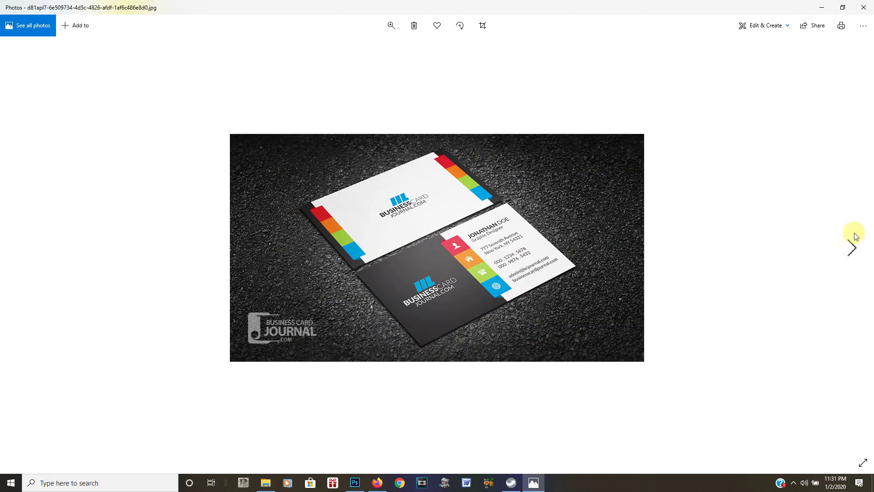
Skip past the icon images to the Follow Us on Social banner and zoom in briefly
{"action": "left_click", "coordinate": [853, 246]}
{"action": "left_click", "coordinate": [854, 246]}
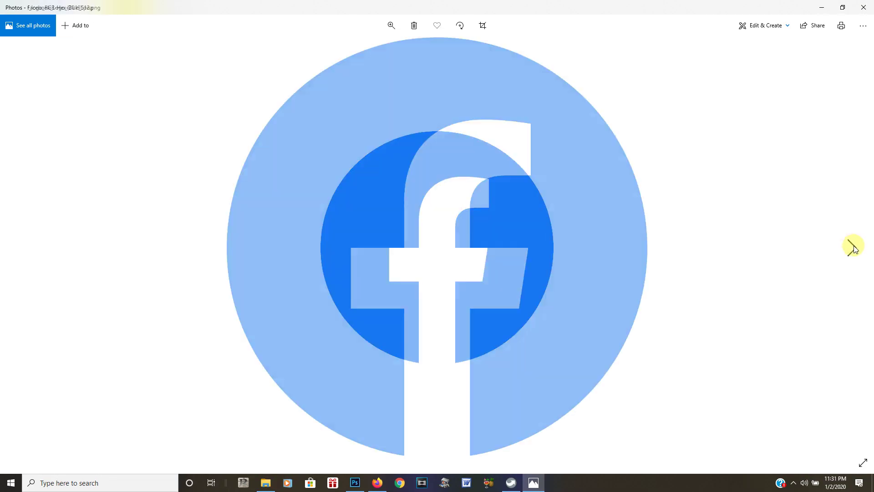
{"action": "left_click", "coordinate": [854, 247]}
{"action": "left_click", "coordinate": [853, 247]}
{"action": "left_click", "coordinate": [854, 246]}
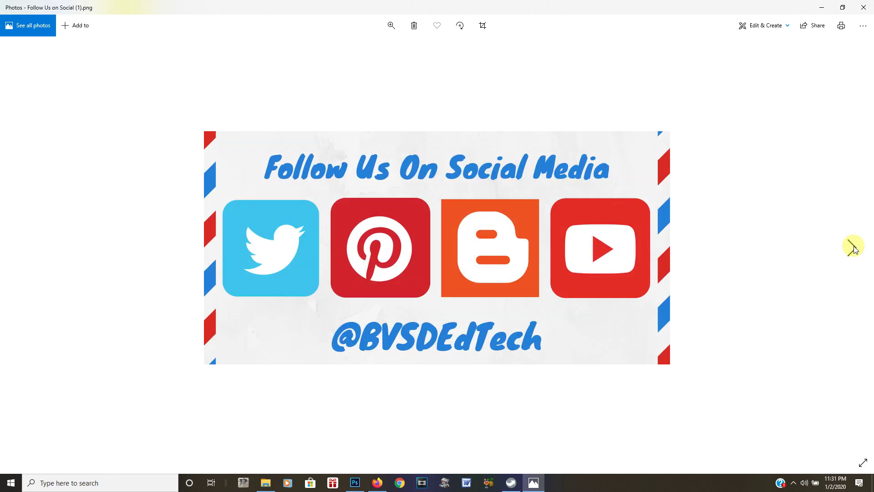
{"action": "left_click", "coordinate": [391, 25]}
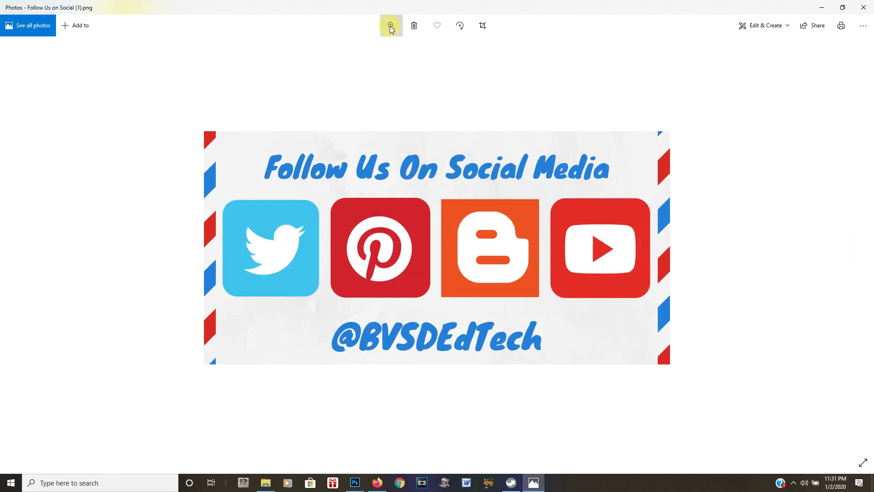
{"action": "left_click_drag", "start_coordinate": [356, 48], "coordinate": [368, 47]}
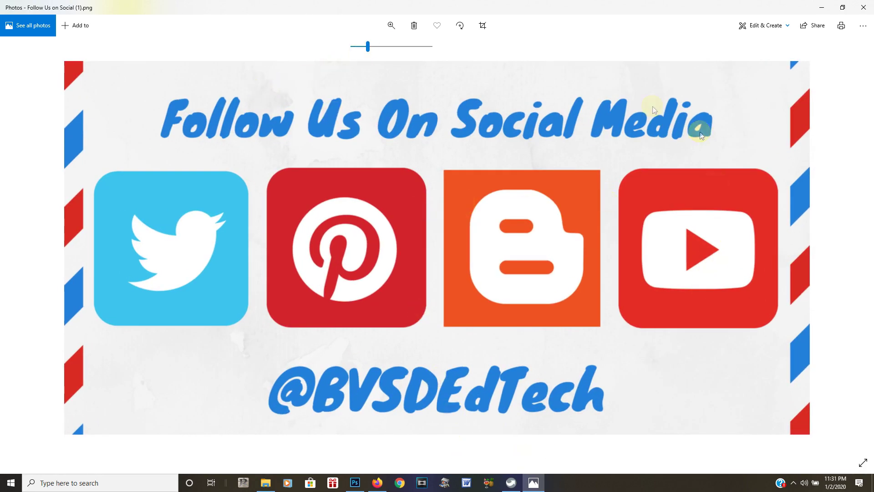
{"action": "left_click_drag", "start_coordinate": [368, 47], "coordinate": [352, 48]}
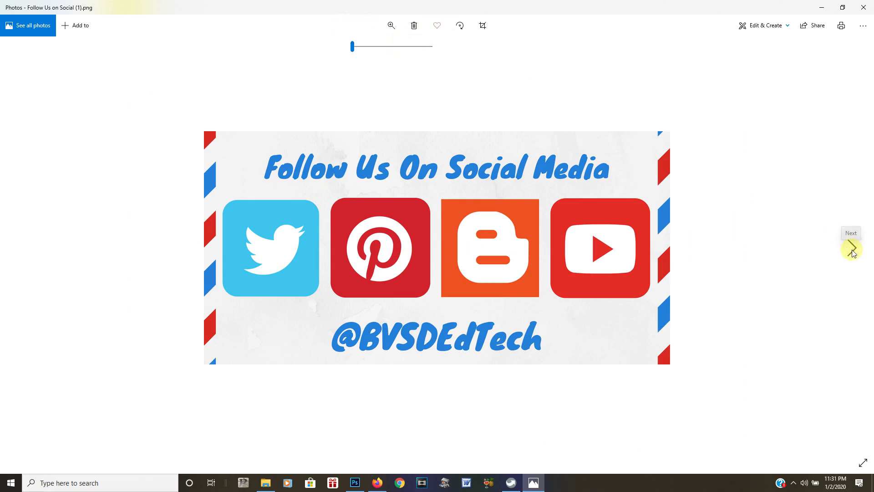
Zoom into the image-440 card, reset to best fit, and advance to images.jfif
{"action": "left_click", "coordinate": [851, 249]}
{"action": "left_click", "coordinate": [391, 26]}
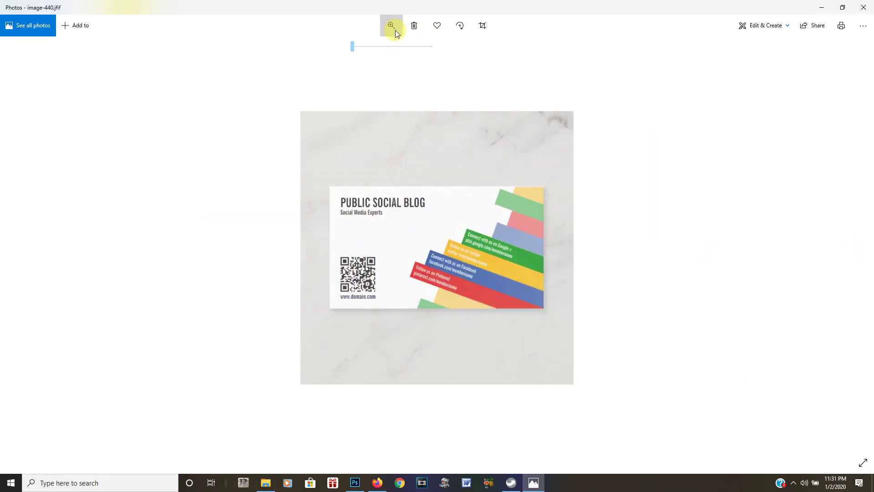
{"action": "left_click", "coordinate": [386, 46]}
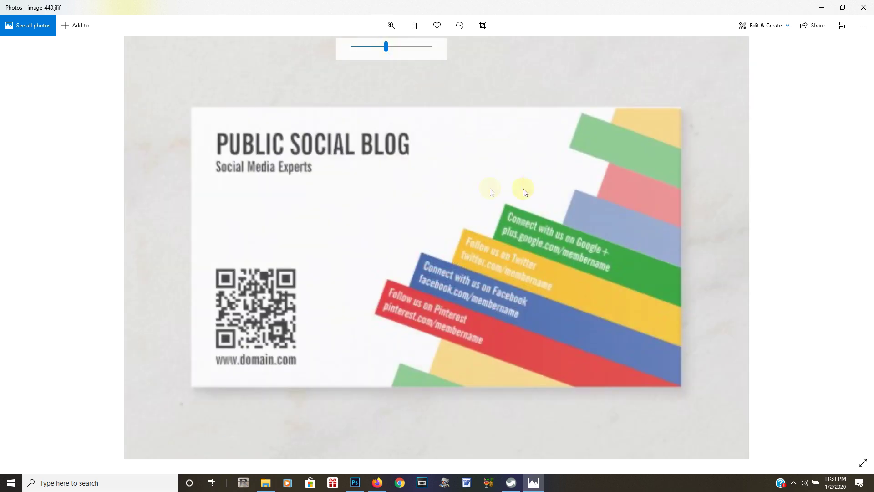
{"action": "left_click_drag", "start_coordinate": [386, 47], "coordinate": [393, 47]}
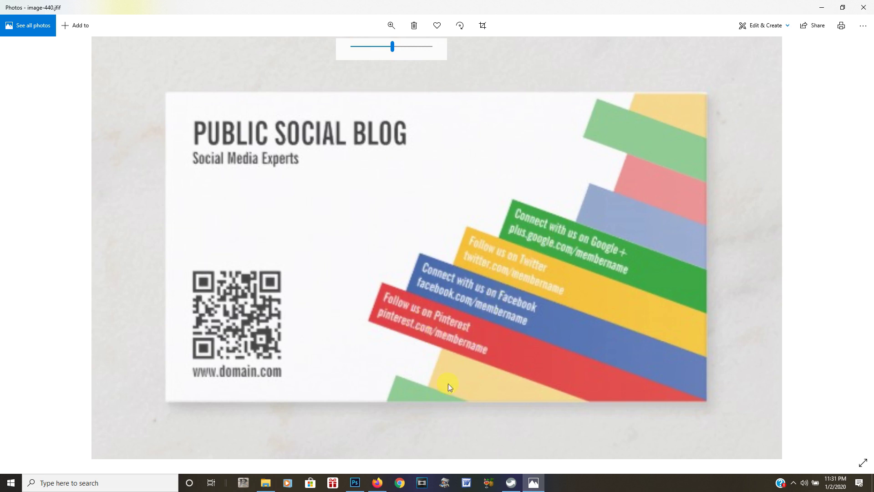
{"action": "left_click_drag", "start_coordinate": [392, 47], "coordinate": [347, 56]}
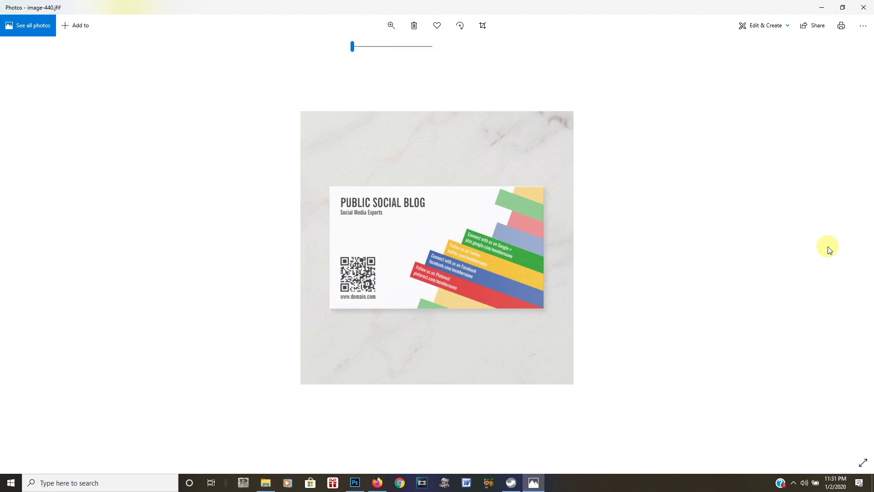
{"action": "left_click", "coordinate": [854, 248]}
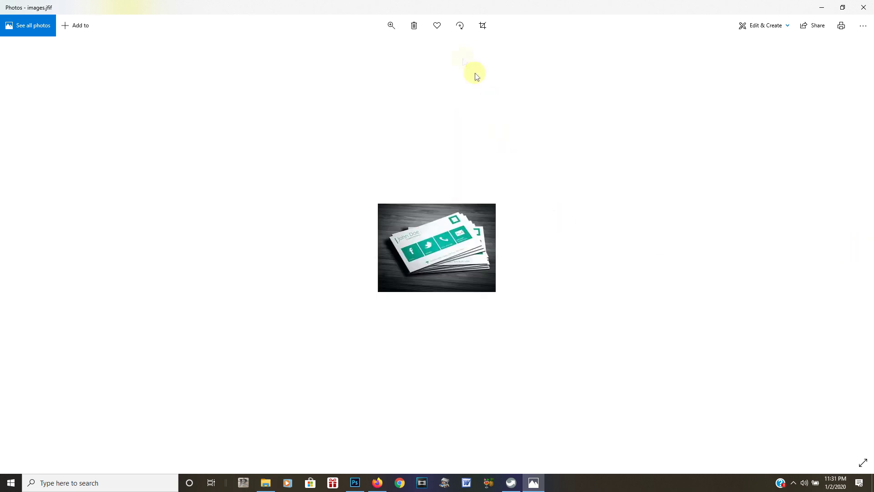
Enlarge the teal social-icon card photo for a close look, then close Photos
{"action": "left_click", "coordinate": [392, 26]}
{"action": "left_click_drag", "start_coordinate": [352, 47], "coordinate": [433, 49]}
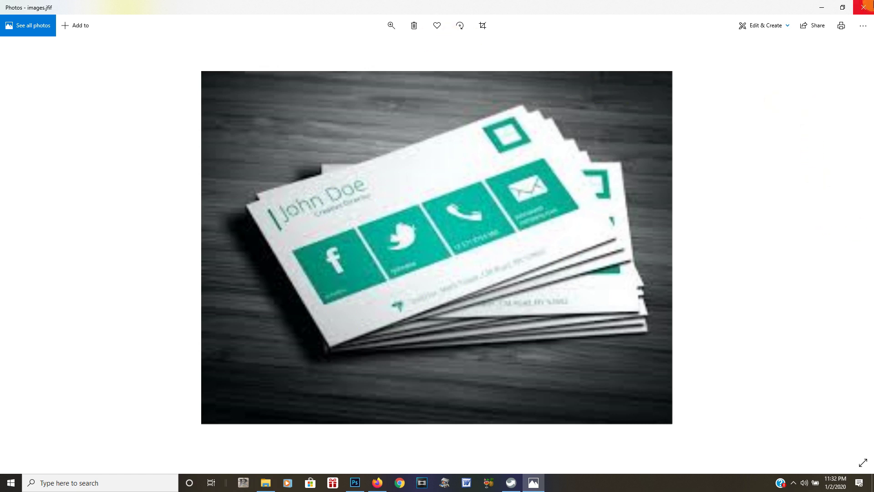
{"action": "left_click", "coordinate": [864, 7]}
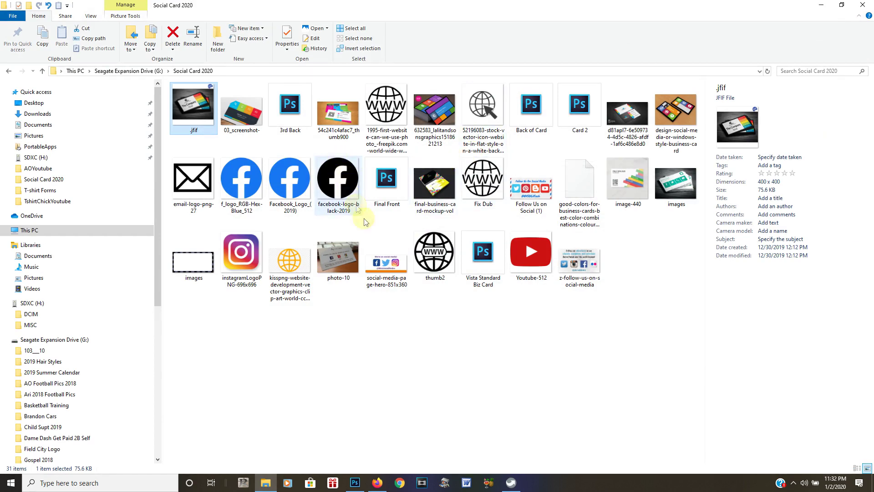
Open photo-10 and browse forward through the globe and follow-us graphics
{"action": "double_click", "coordinate": [337, 265]}
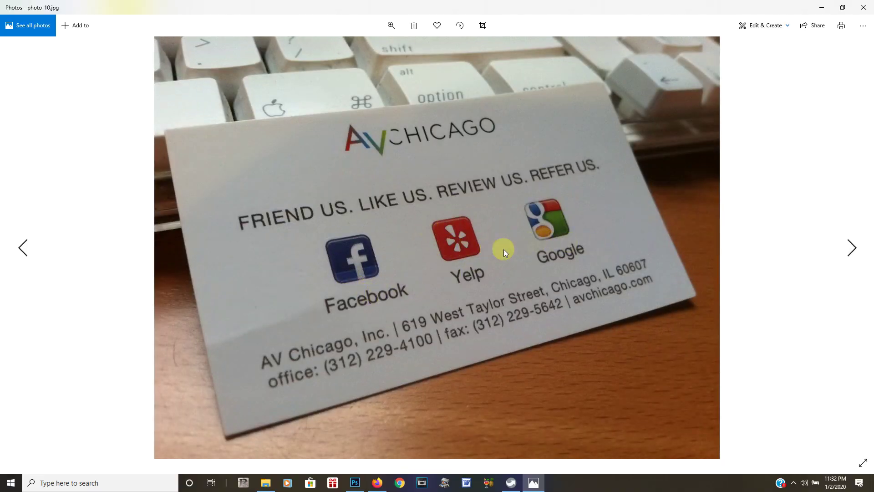
{"action": "left_click", "coordinate": [852, 248]}
{"action": "left_click", "coordinate": [852, 248]}
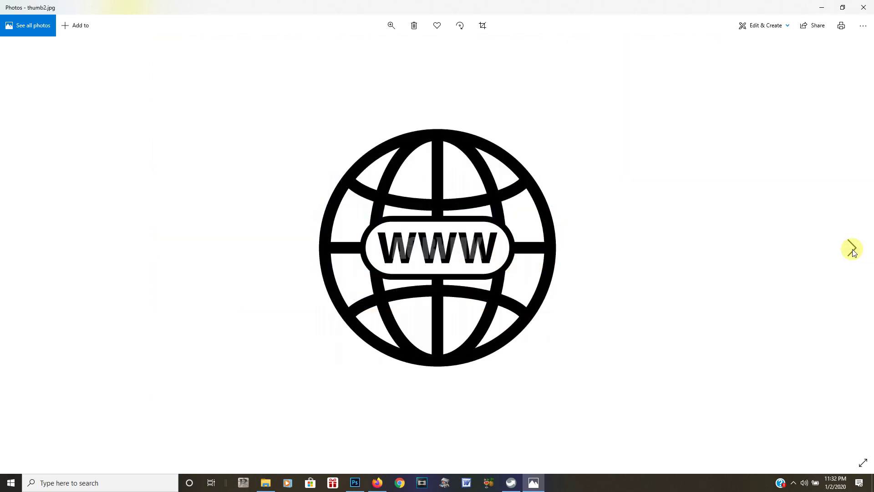
{"action": "left_click", "coordinate": [22, 247]}
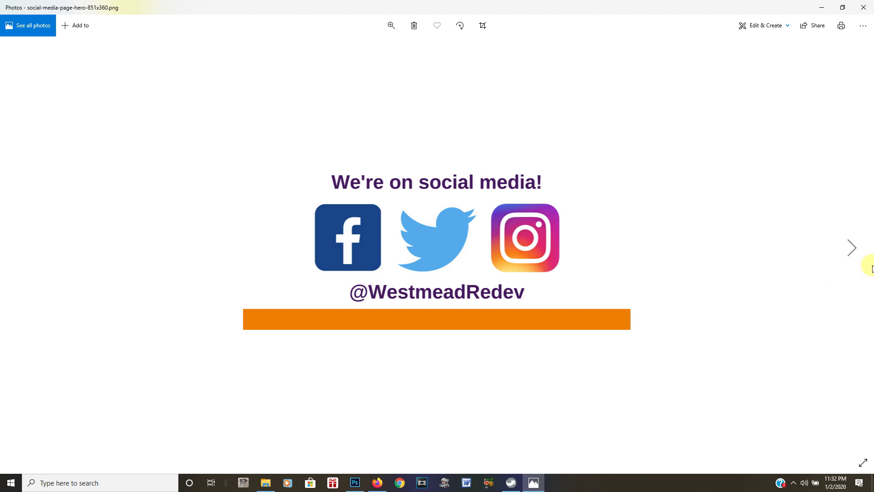
{"action": "left_click", "coordinate": [852, 248]}
{"action": "left_click", "coordinate": [852, 249]}
{"action": "left_click", "coordinate": [852, 249]}
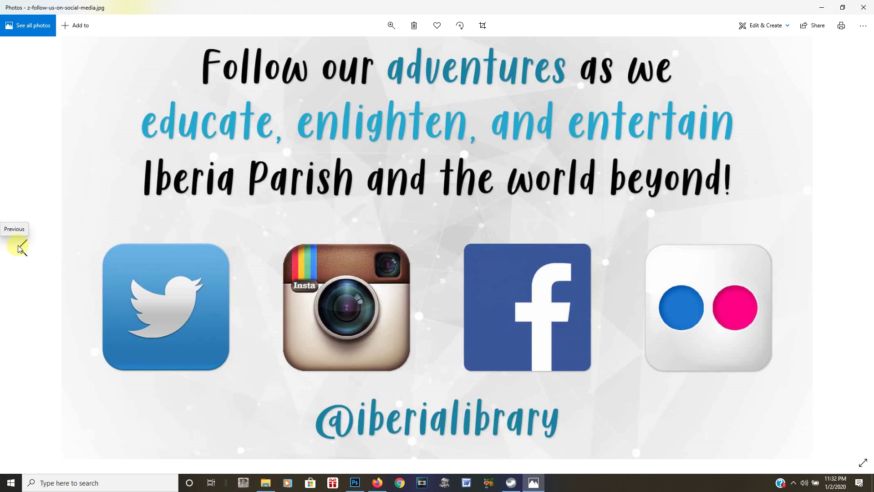
Step back through earlier photos to The Company business card, then close Photos
{"action": "left_click", "coordinate": [21, 252]}
{"action": "left_click", "coordinate": [20, 251]}
{"action": "left_click", "coordinate": [20, 251]}
{"action": "left_click", "coordinate": [20, 251]}
{"action": "left_click", "coordinate": [21, 251]}
{"action": "left_click", "coordinate": [20, 251]}
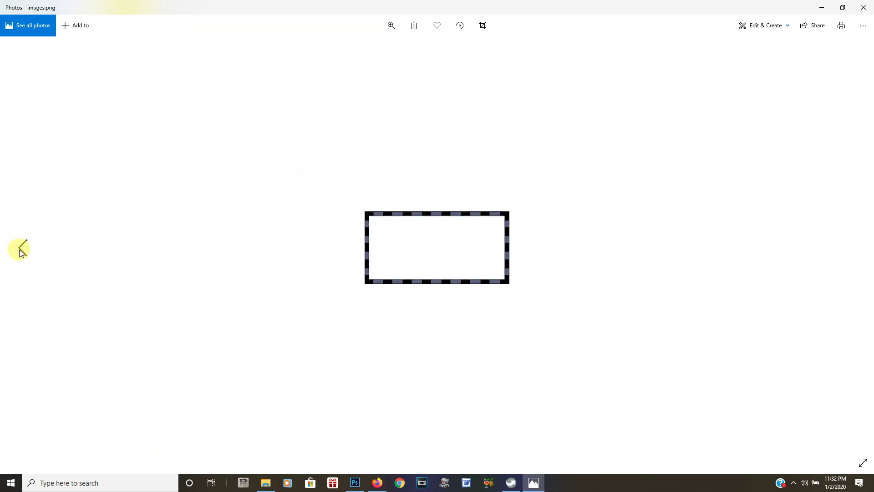
{"action": "left_click", "coordinate": [19, 250]}
{"action": "left_click", "coordinate": [19, 250]}
{"action": "left_click", "coordinate": [20, 250]}
{"action": "left_click", "coordinate": [20, 250]}
{"action": "left_click", "coordinate": [20, 251]}
{"action": "left_click", "coordinate": [21, 252]}
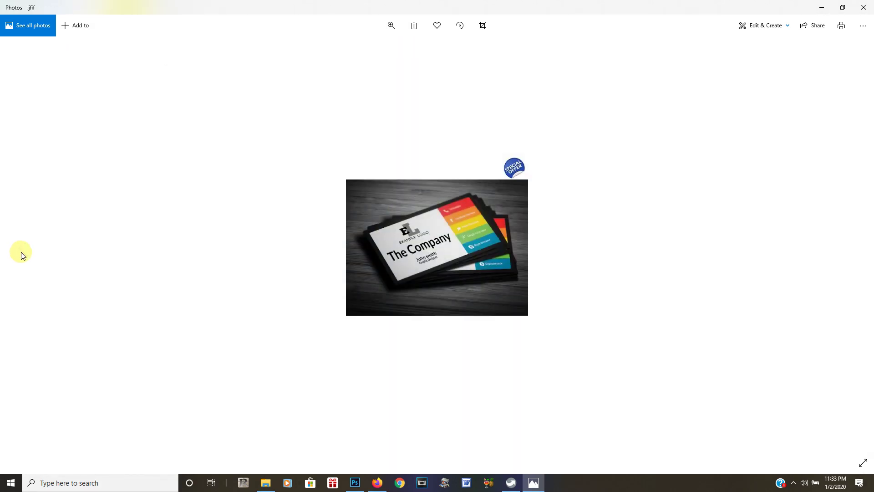
{"action": "left_click", "coordinate": [866, 8]}
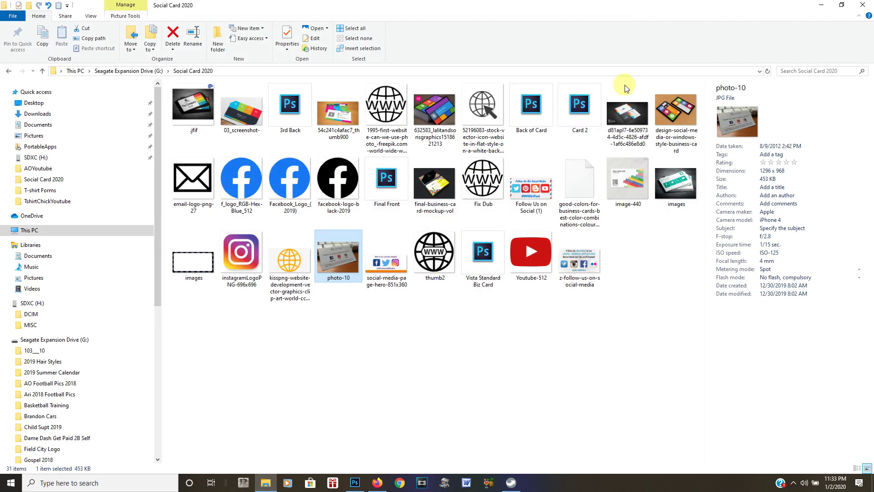
{"action": "double_click", "coordinate": [432, 185]}
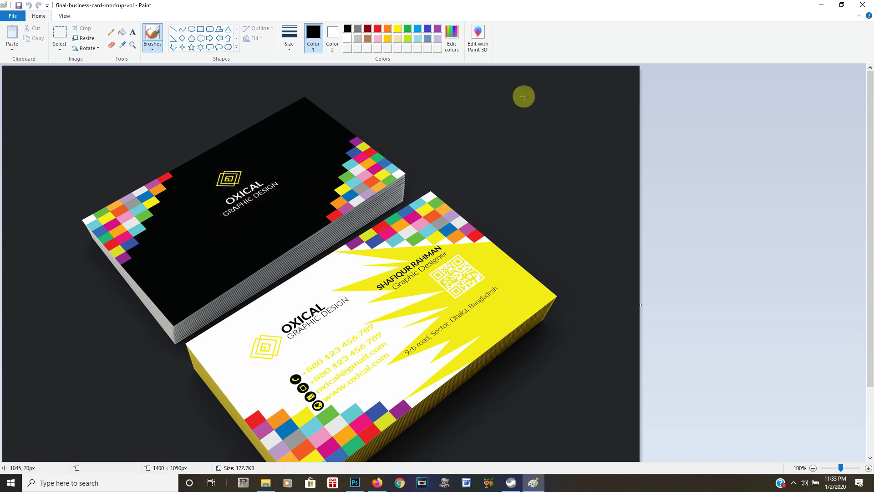
{"action": "left_click", "coordinate": [862, 6]}
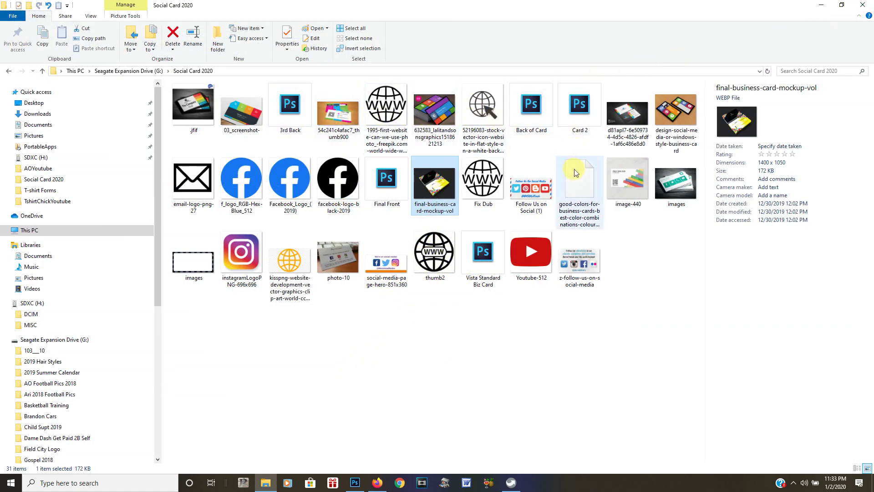
Inspect the tiled social-media card in Paint, trying a canvas resize, and close without saving
{"action": "double_click", "coordinate": [687, 115]}
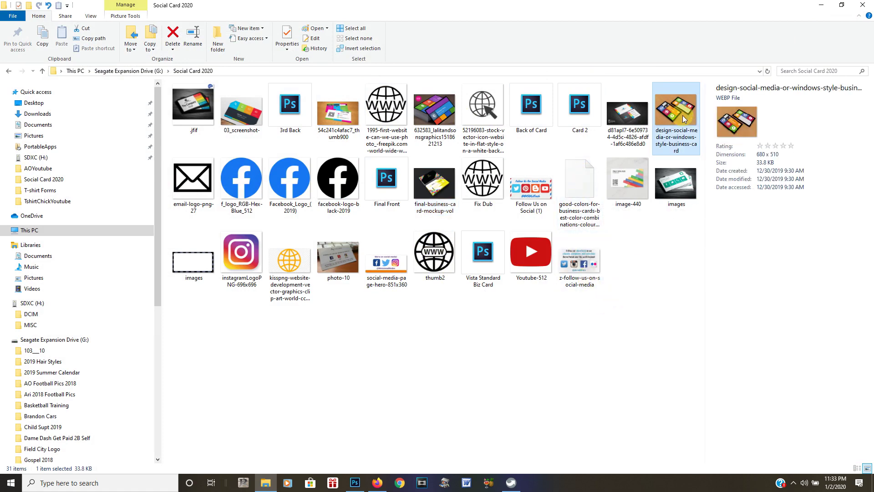
{"action": "left_click", "coordinate": [308, 290]}
{"action": "left_click_drag", "start_coordinate": [314, 299], "coordinate": [469, 403]}
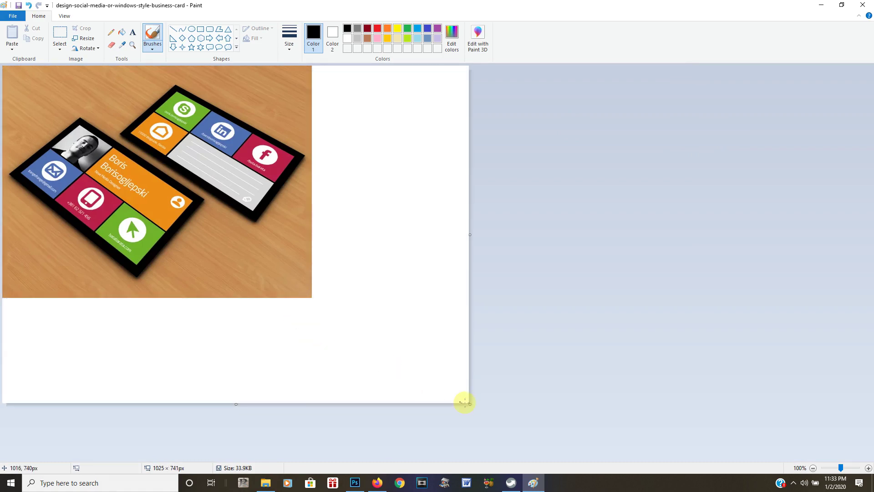
{"action": "left_click_drag", "start_coordinate": [472, 405], "coordinate": [310, 299]}
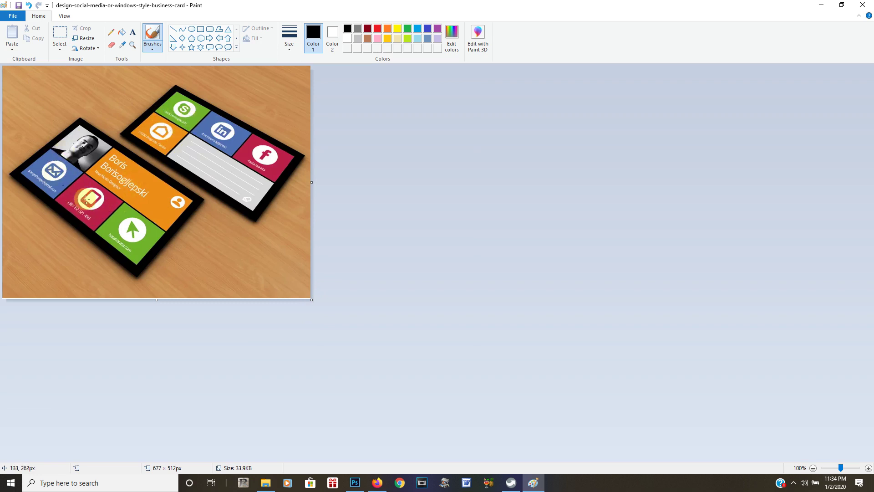
{"action": "left_click", "coordinate": [868, 5]}
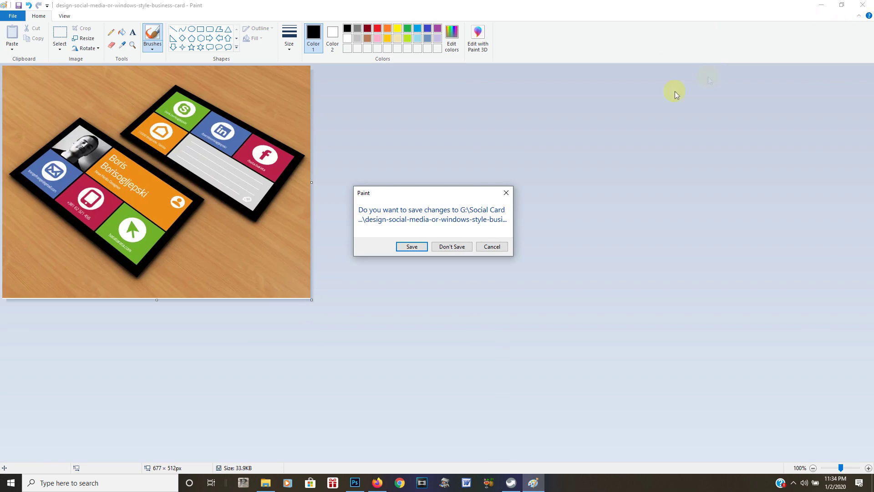
{"action": "left_click", "coordinate": [443, 249]}
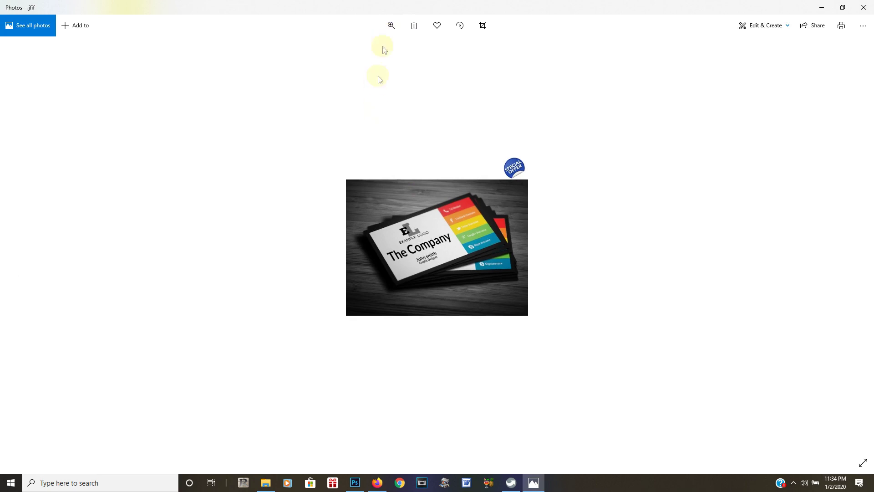
Fit The Company card photo in a narrow Photos window on the right edge, zoomed to fill it
{"action": "left_click", "coordinate": [391, 25]}
{"action": "left_click", "coordinate": [356, 48]}
{"action": "left_click_drag", "start_coordinate": [357, 52], "coordinate": [404, 56]}
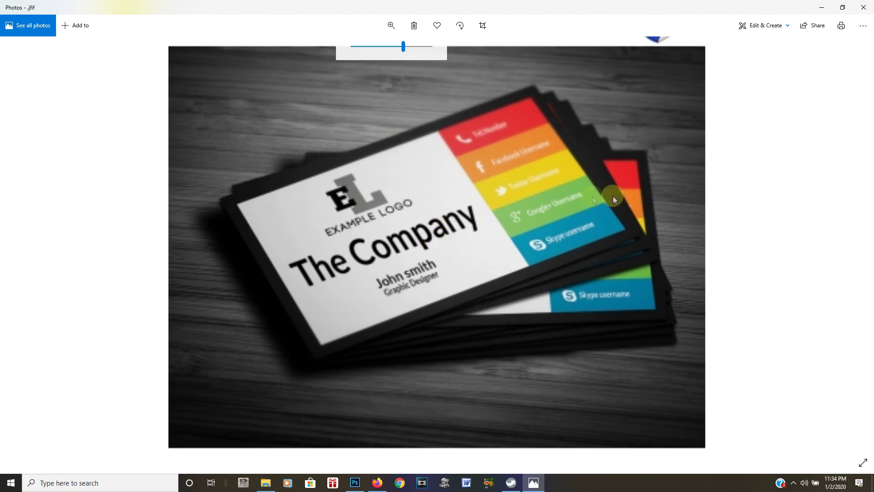
{"action": "left_click", "coordinate": [843, 8]}
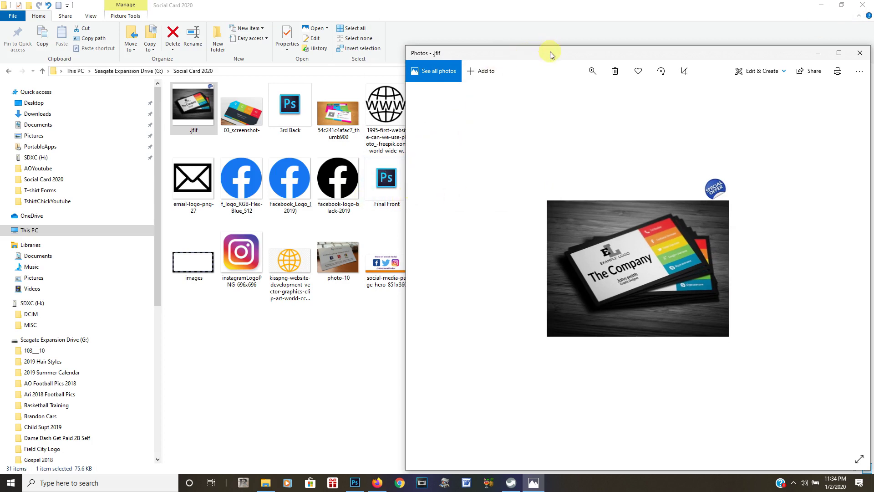
{"action": "left_click_drag", "start_coordinate": [550, 48], "coordinate": [549, 18]}
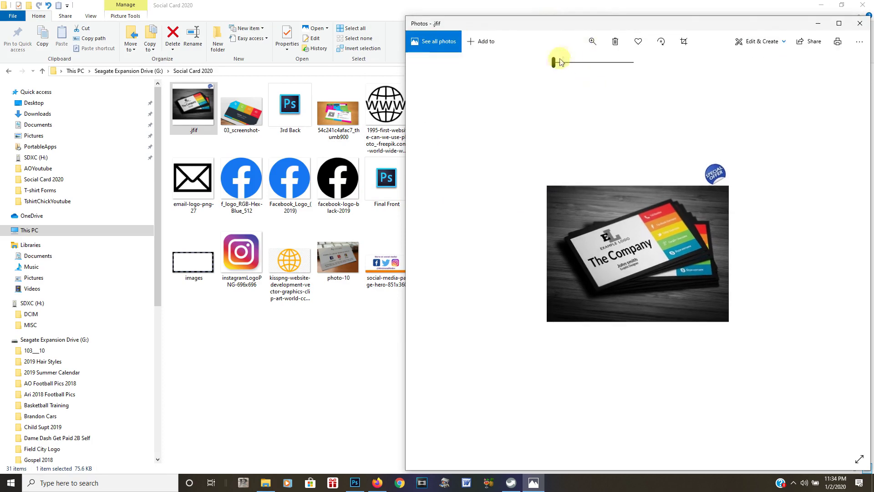
{"action": "left_click_drag", "start_coordinate": [556, 68], "coordinate": [586, 71]}
{"action": "left_click_drag", "start_coordinate": [405, 207], "coordinate": [556, 201]}
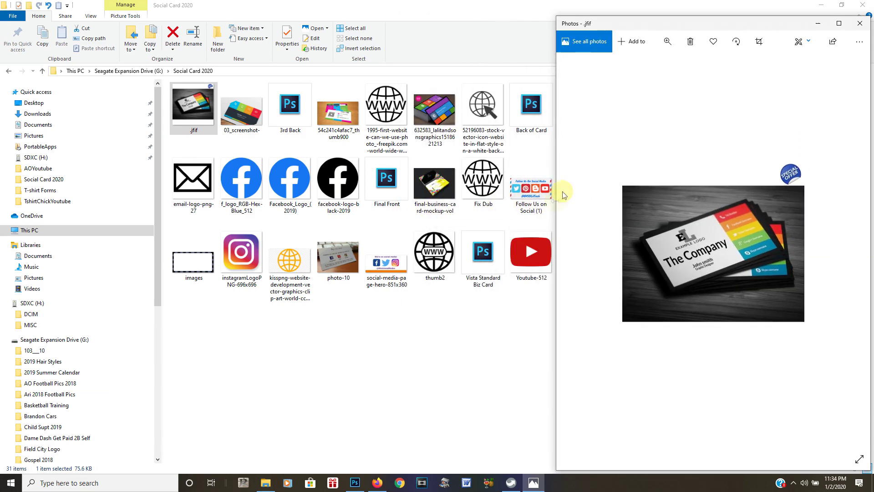
{"action": "left_click", "coordinate": [668, 41]}
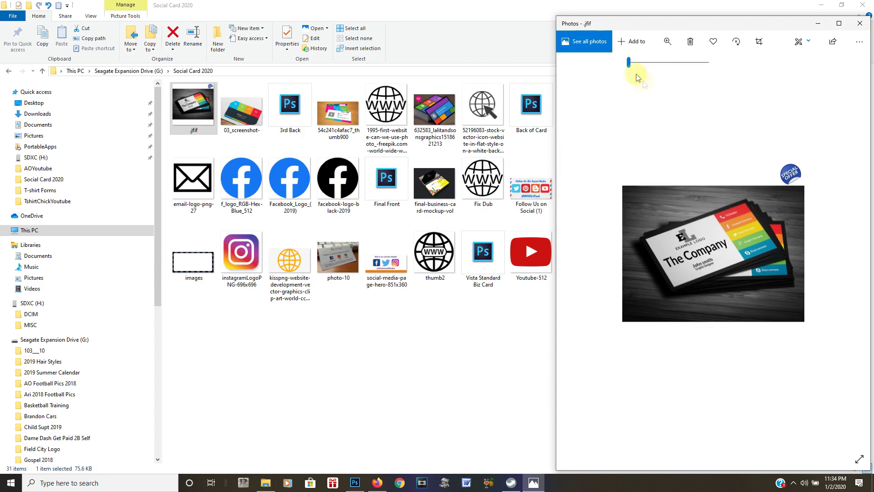
{"action": "left_click_drag", "start_coordinate": [629, 62], "coordinate": [663, 74]}
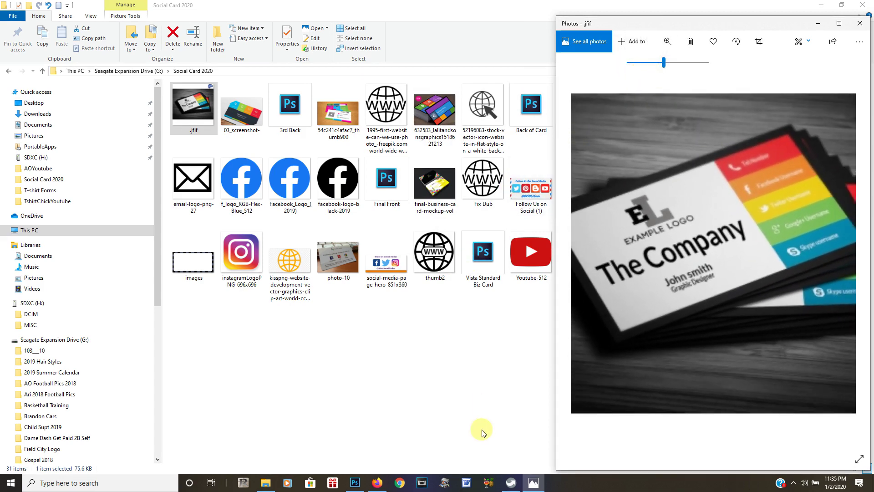
{"action": "left_click", "coordinate": [355, 484]}
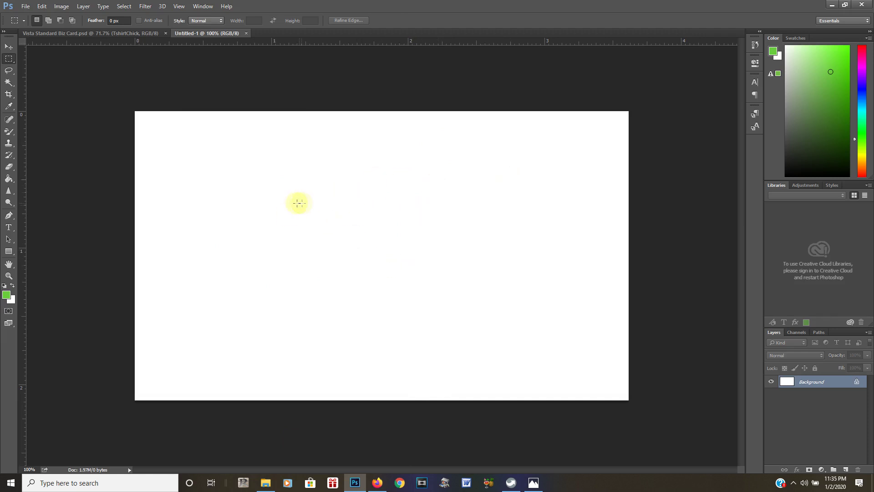
Turn on View > Extras to overlay the grid on the blank Untitled-1 canvas
{"action": "left_click", "coordinate": [179, 6]}
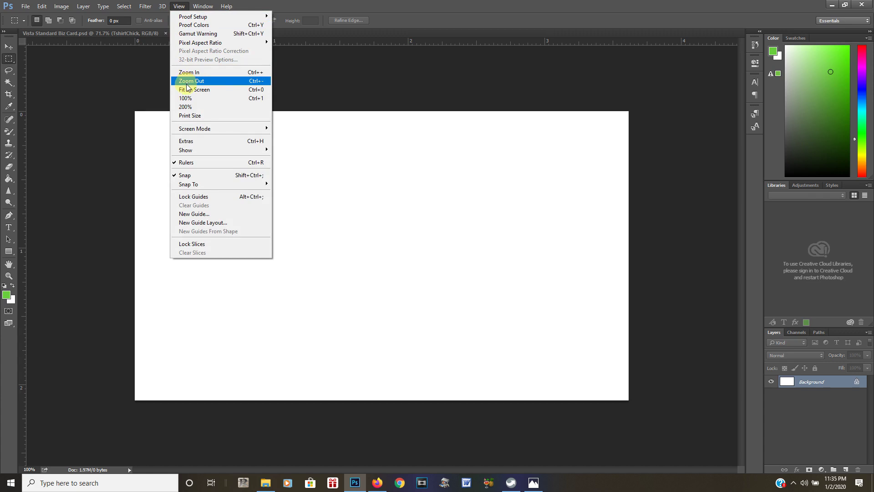
{"action": "left_click", "coordinate": [196, 140]}
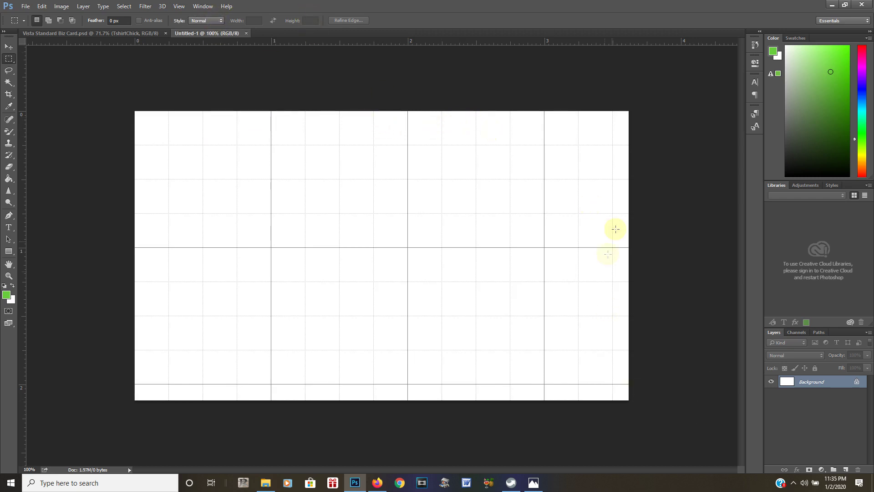
Shrink the Photoshop window, fit the gridded Untitled-1 canvas on screen, and widen it slightly
{"action": "left_click", "coordinate": [845, 5]}
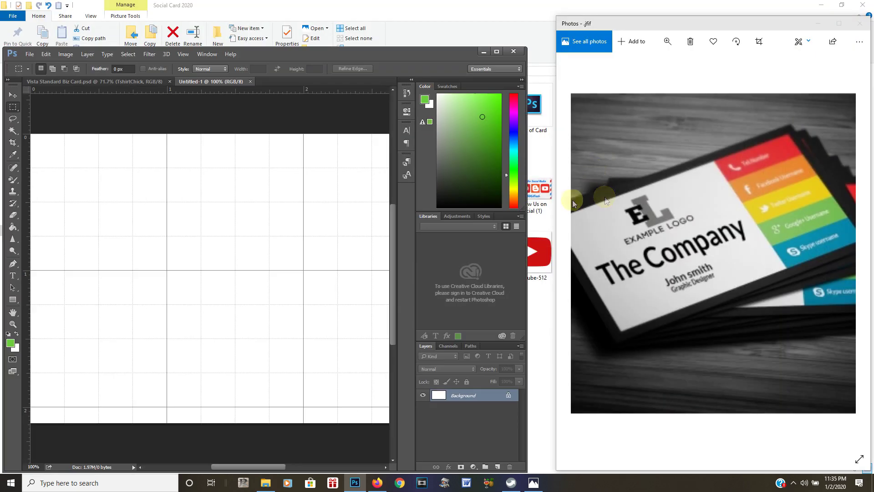
{"action": "left_click", "coordinate": [183, 54]}
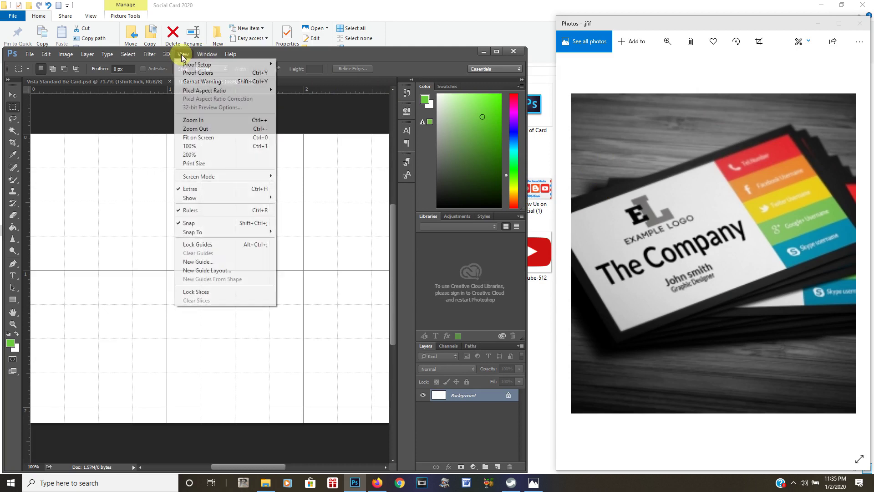
{"action": "left_click", "coordinate": [193, 189]}
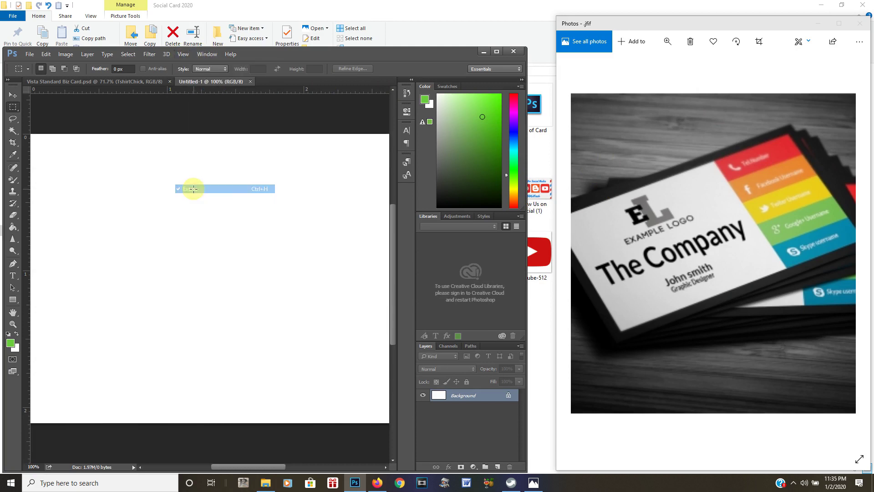
{"action": "left_click", "coordinate": [183, 54]}
{"action": "left_click", "coordinate": [190, 188]}
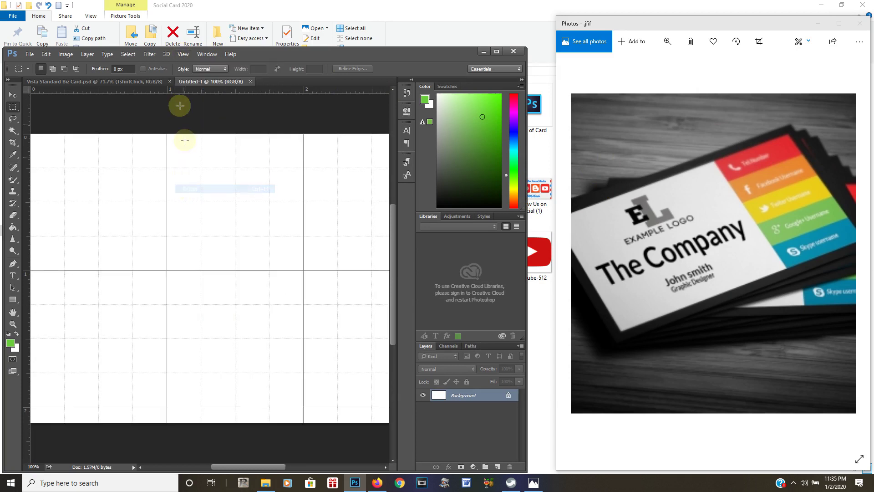
{"action": "left_click", "coordinate": [183, 54]}
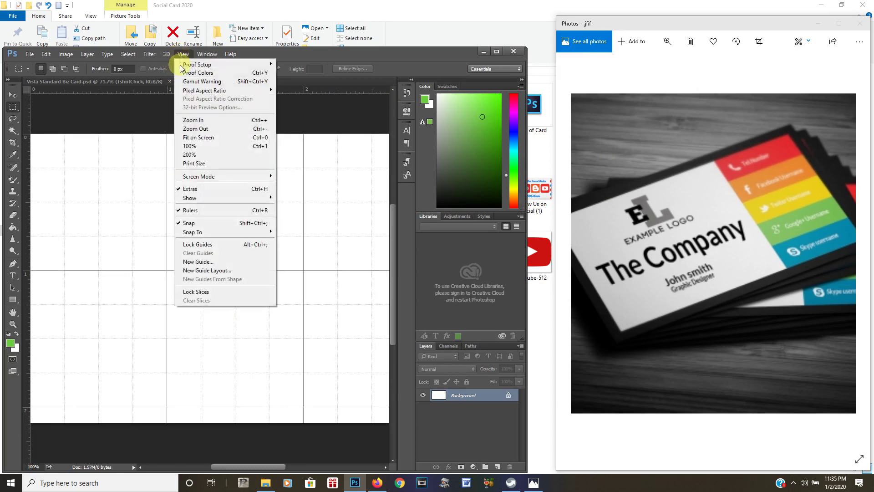
{"action": "left_click", "coordinate": [192, 137]}
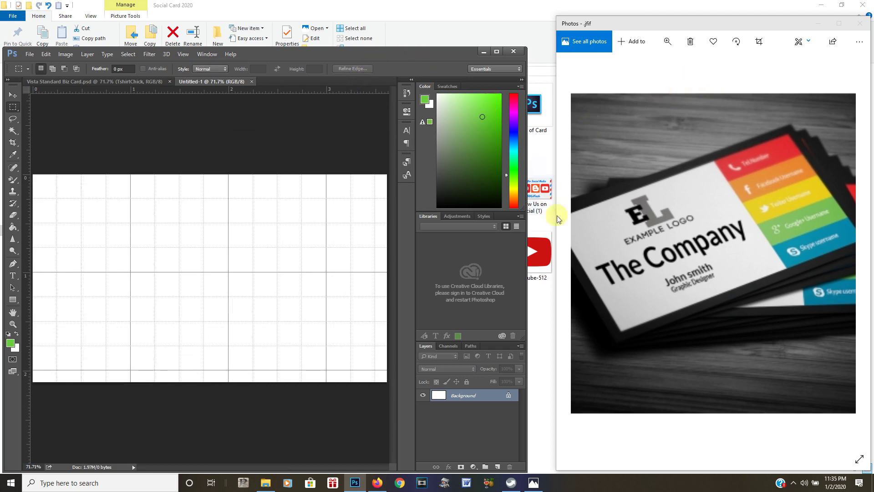
{"action": "left_click_drag", "start_coordinate": [526, 261], "coordinate": [554, 260]}
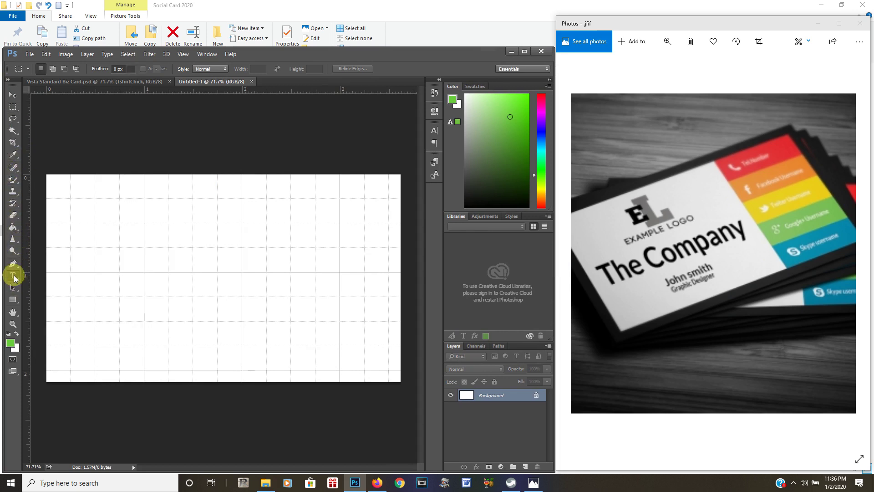
Add 'TshirtChick' in Yellowtail 30 pt at the card's left-centre and commit it
{"action": "left_click", "coordinate": [13, 276]}
{"action": "left_click", "coordinate": [125, 299]}
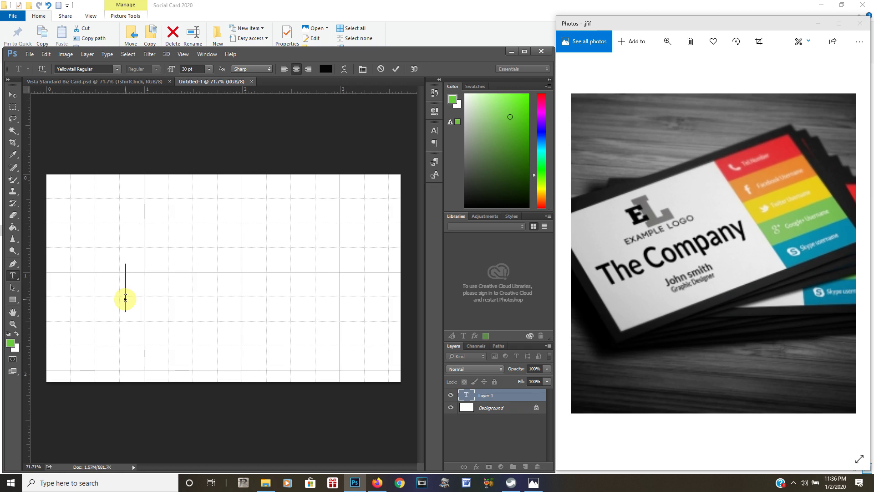
{"action": "type", "text": "Ts"}
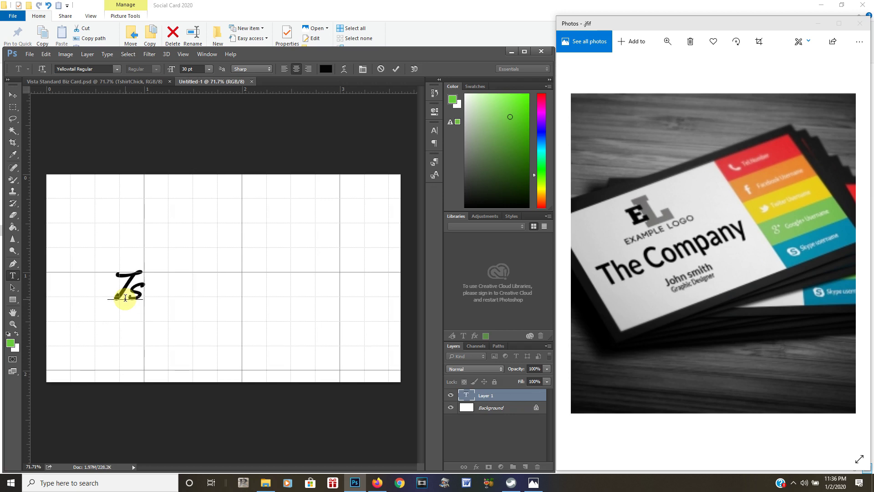
{"action": "type", "text": "hirtChick"}
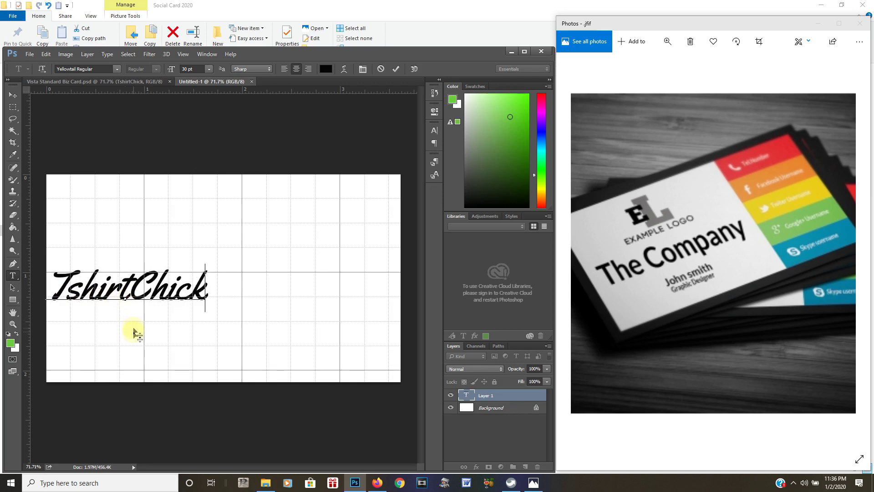
{"action": "left_click_drag", "start_coordinate": [139, 337], "coordinate": [156, 322]}
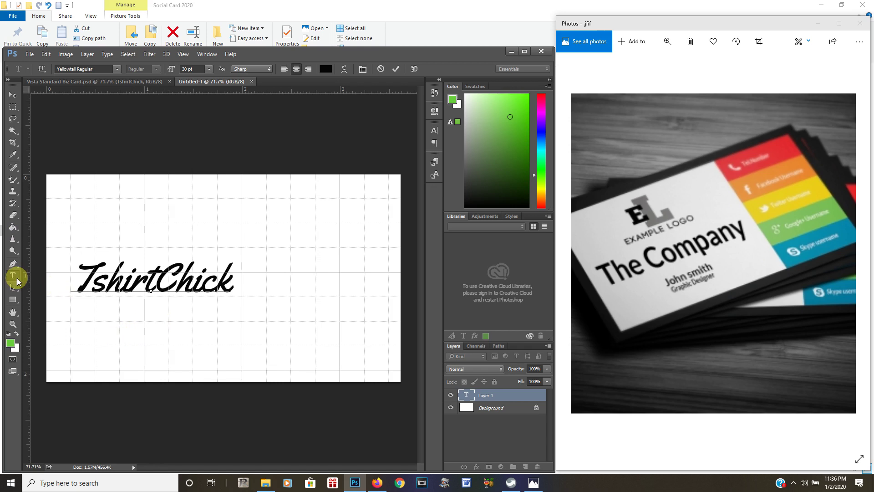
{"action": "left_click", "coordinate": [481, 395]}
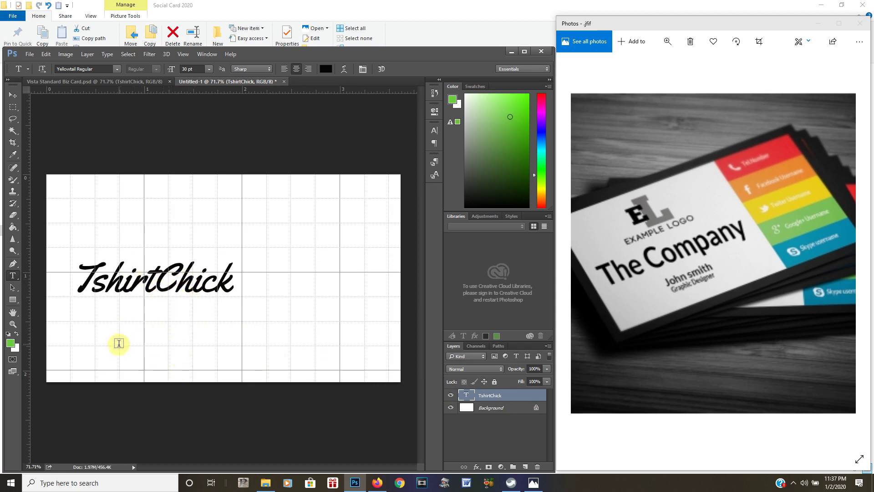
Type the person's name as a new text line below the title
{"action": "left_click", "coordinate": [135, 337]}
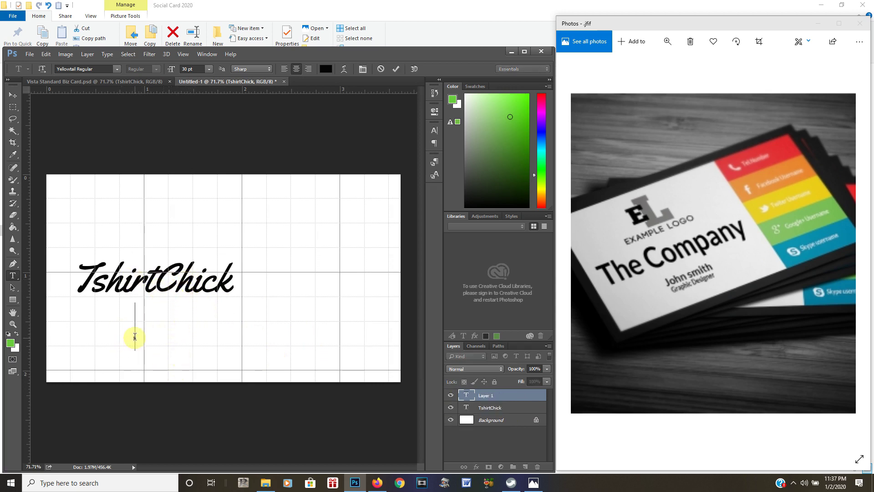
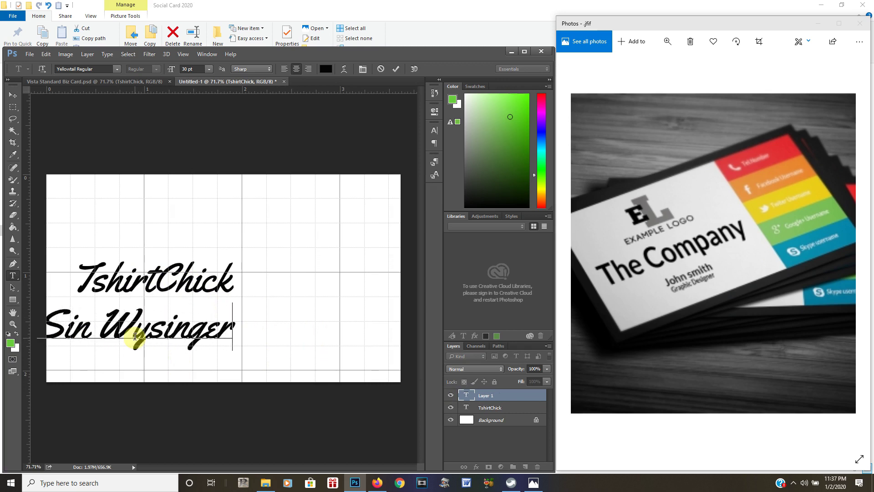
{"action": "left_click_drag", "start_coordinate": [142, 363], "coordinate": [201, 366]}
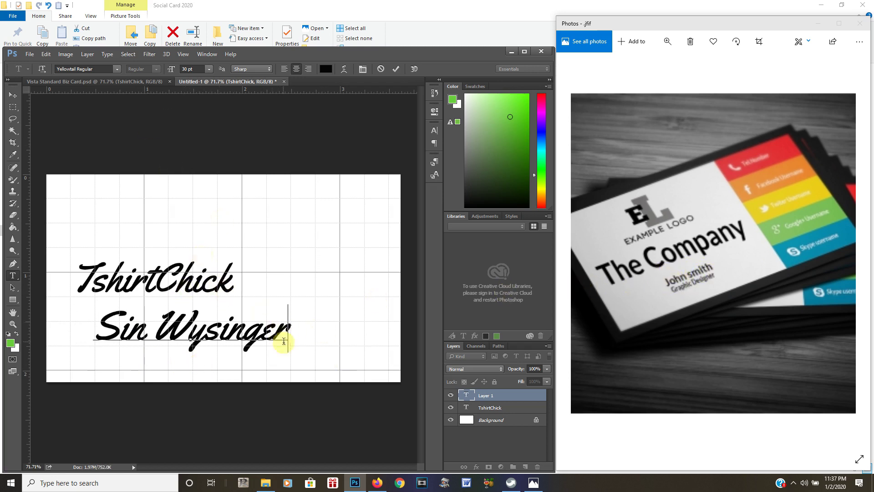
Set the name's font size to 14 pt after trying 12 pt and 18 pt
{"action": "left_click_drag", "start_coordinate": [288, 332], "coordinate": [97, 336]}
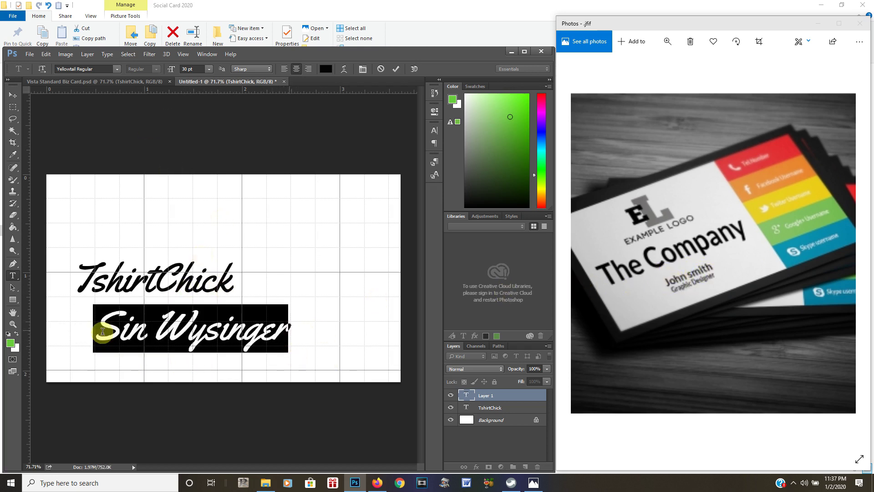
{"action": "left_click", "coordinate": [209, 69]}
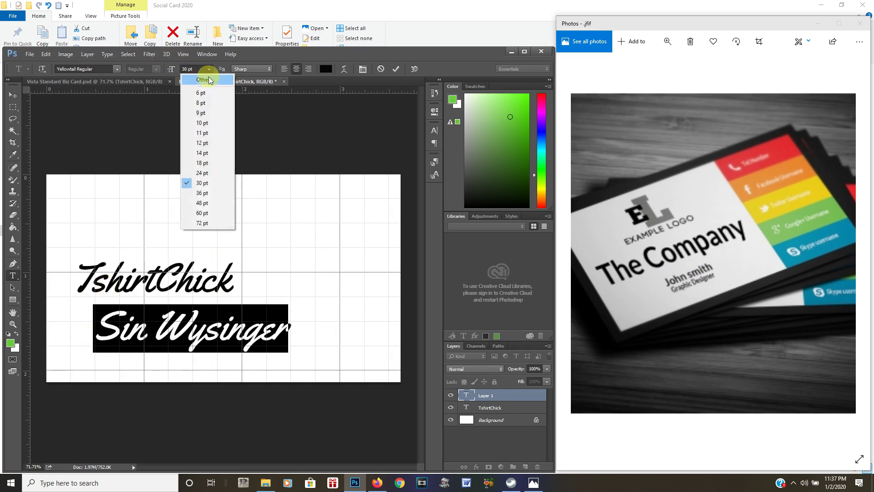
{"action": "left_click", "coordinate": [204, 143]}
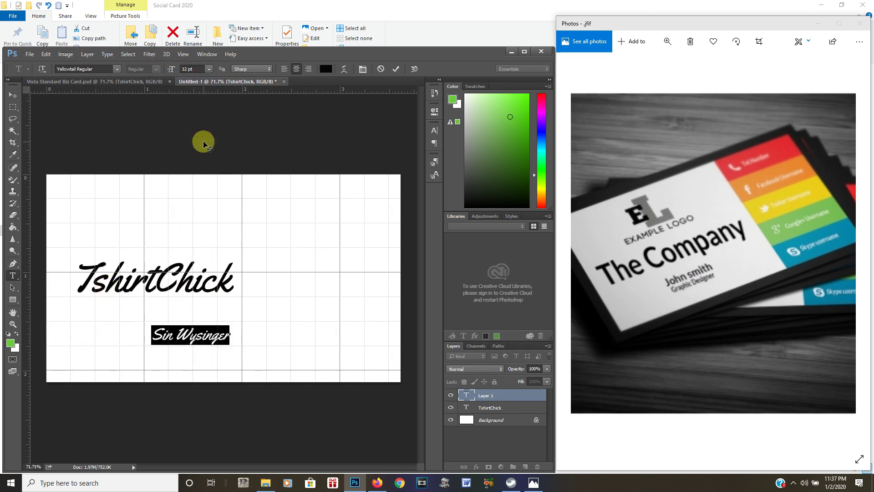
{"action": "left_click", "coordinate": [208, 69]}
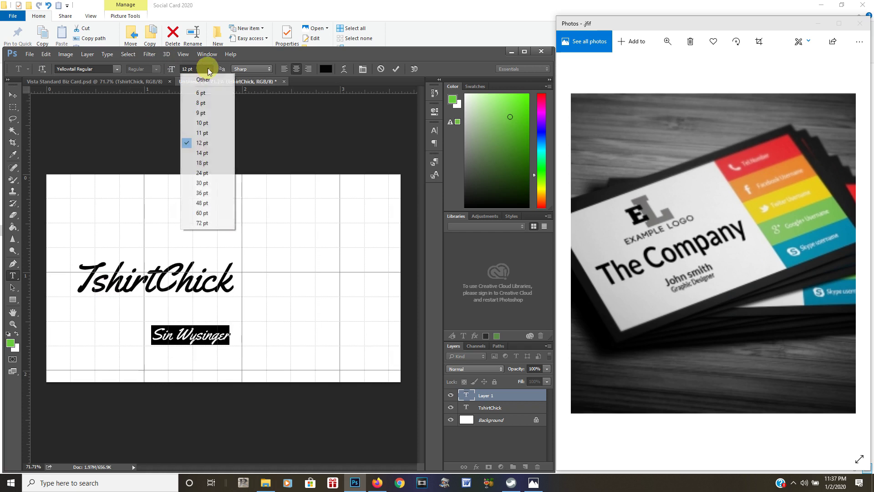
{"action": "left_click", "coordinate": [204, 163]}
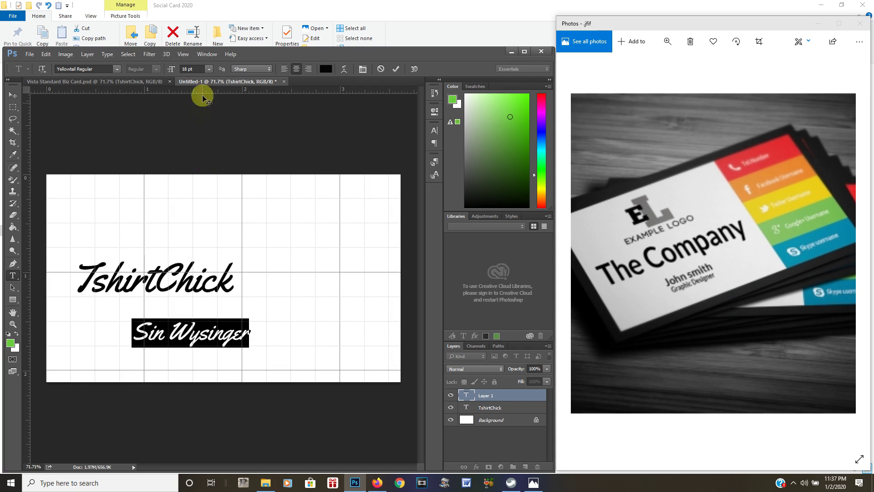
{"action": "left_click", "coordinate": [210, 68]}
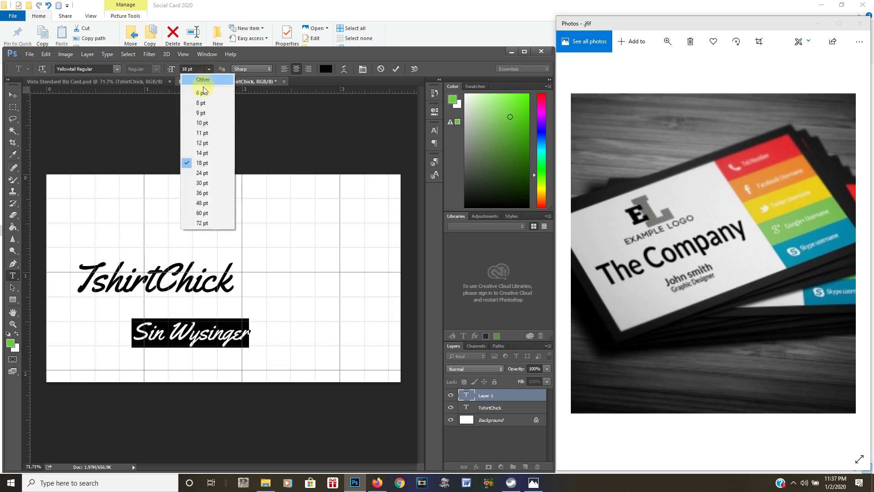
{"action": "left_click", "coordinate": [204, 153]}
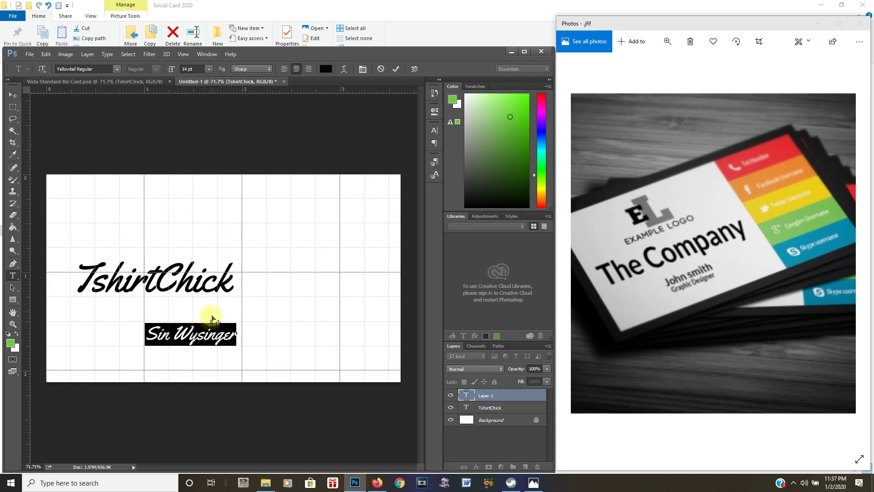
Move the name under the TshirtChick title, commit it, and start a new text line below
{"action": "left_click_drag", "start_coordinate": [190, 363], "coordinate": [164, 355]}
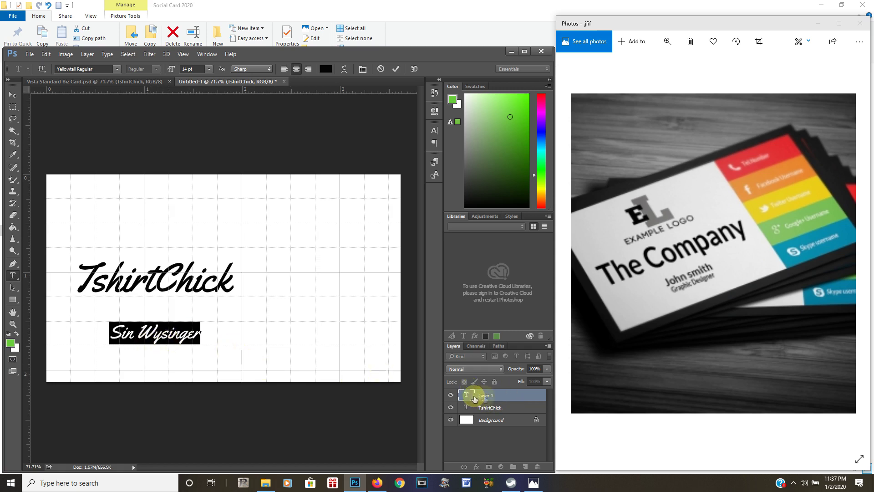
{"action": "left_click", "coordinate": [480, 398]}
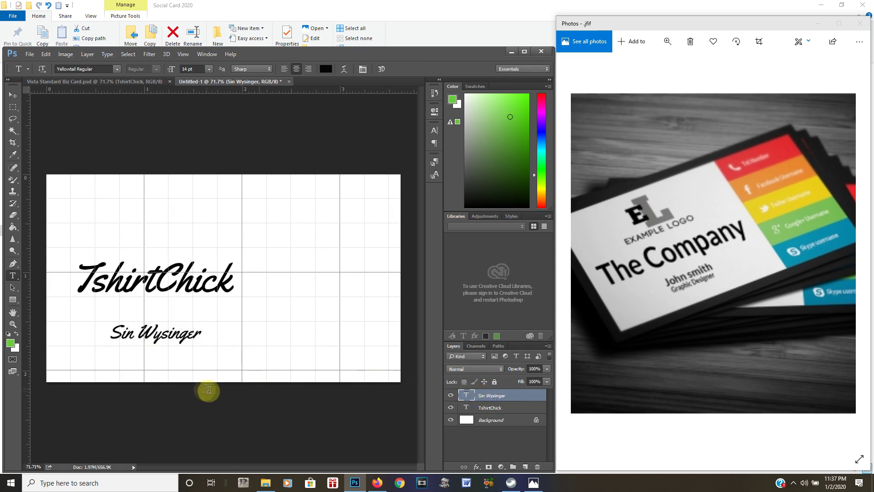
{"action": "left_click", "coordinate": [145, 358]}
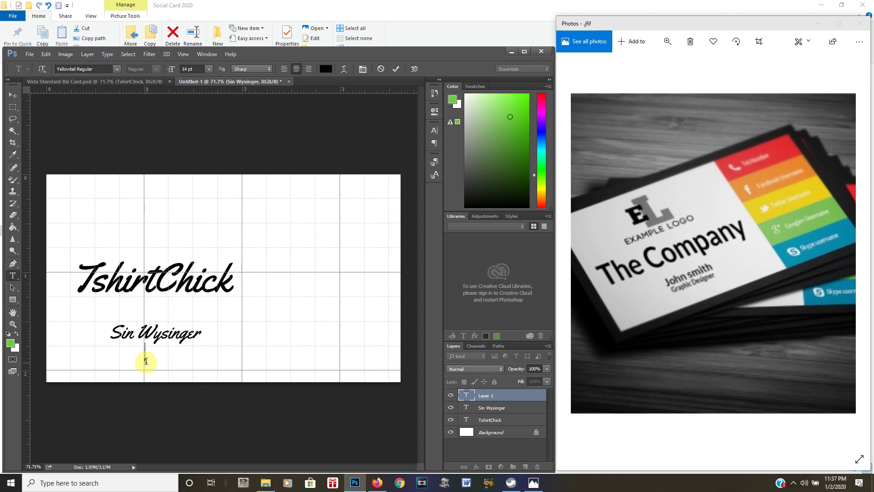
Type 'Entrepreneur' in Yellowtail Regular at 10 pt and place it just under the name
{"action": "type", "text": "ntrep"}
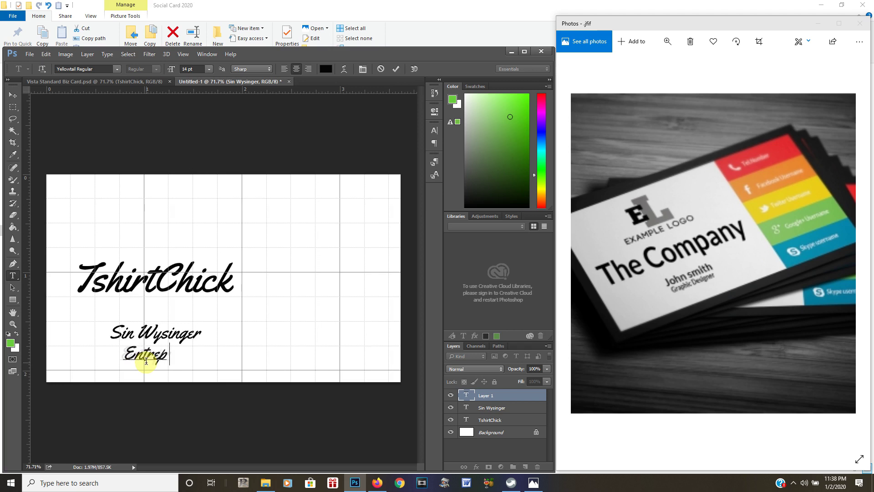
{"action": "type", "text": "reneur"}
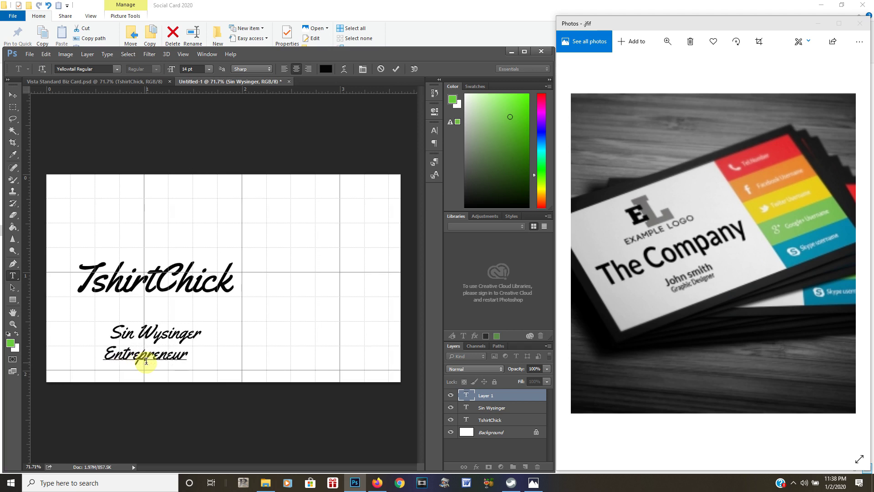
{"action": "left_click_drag", "start_coordinate": [187, 361], "coordinate": [65, 363]}
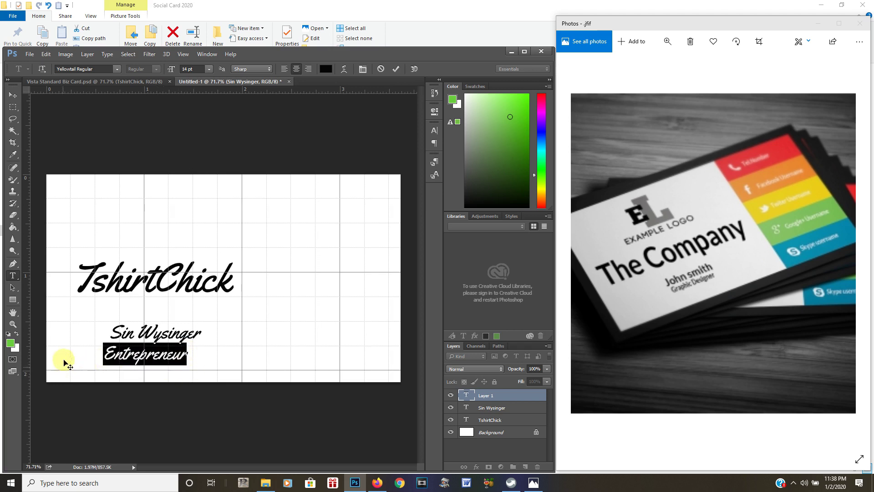
{"action": "left_click", "coordinate": [116, 68]}
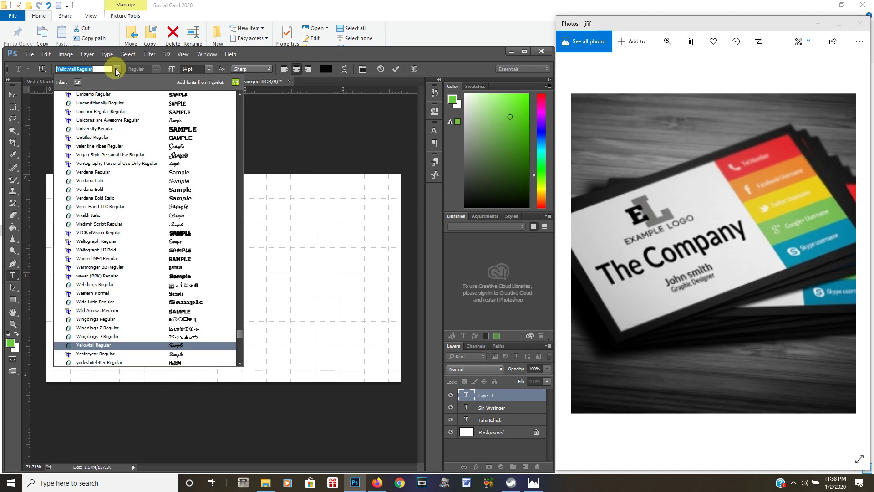
{"action": "left_click", "coordinate": [116, 68]}
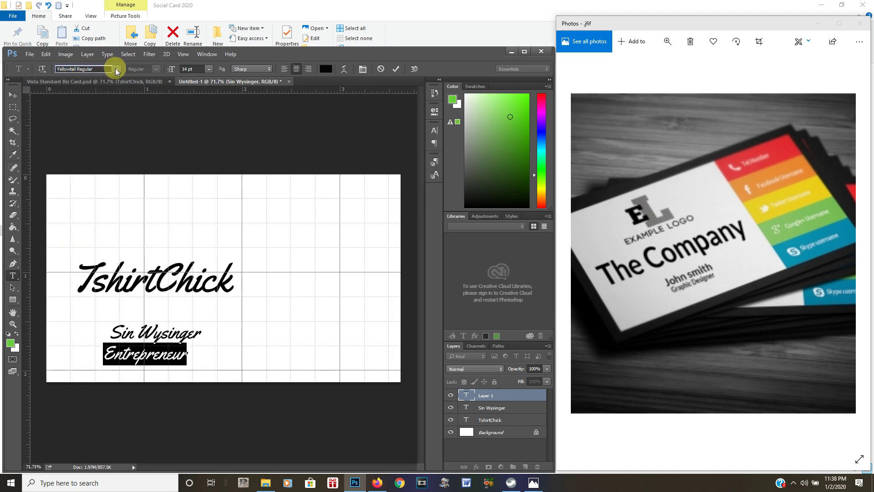
{"action": "left_click", "coordinate": [209, 69]}
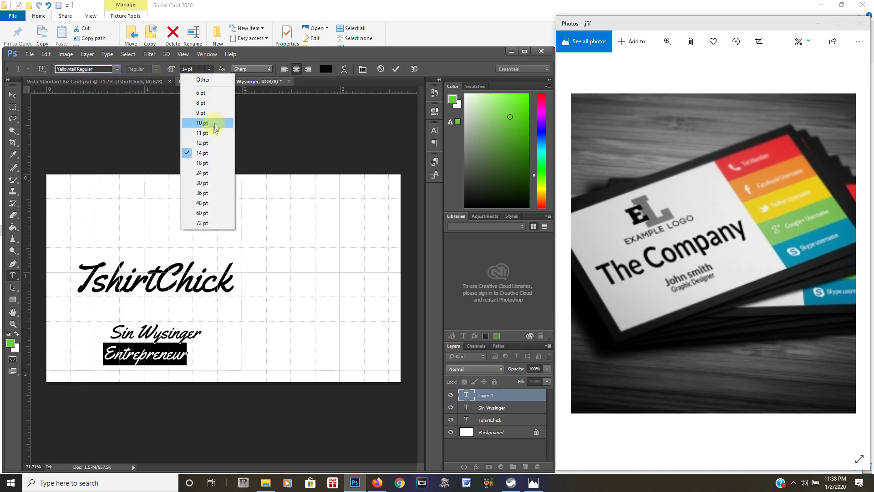
{"action": "left_click", "coordinate": [204, 123]}
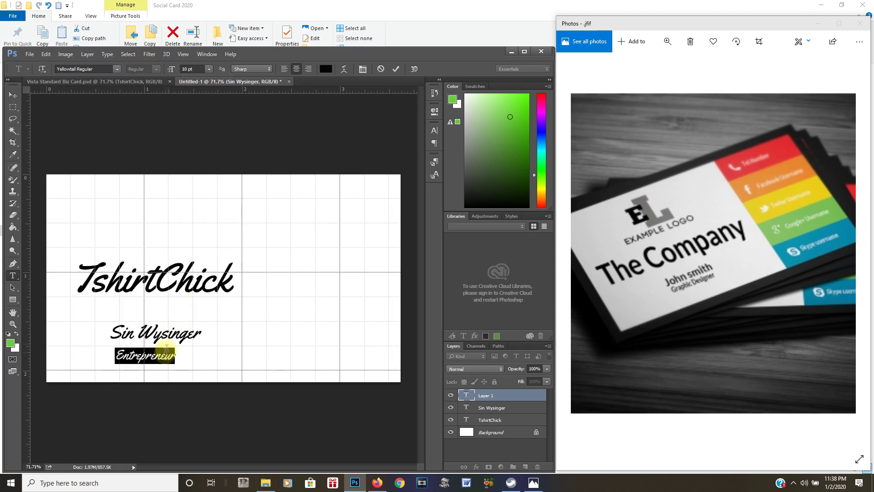
{"action": "left_click_drag", "start_coordinate": [167, 370], "coordinate": [174, 363]}
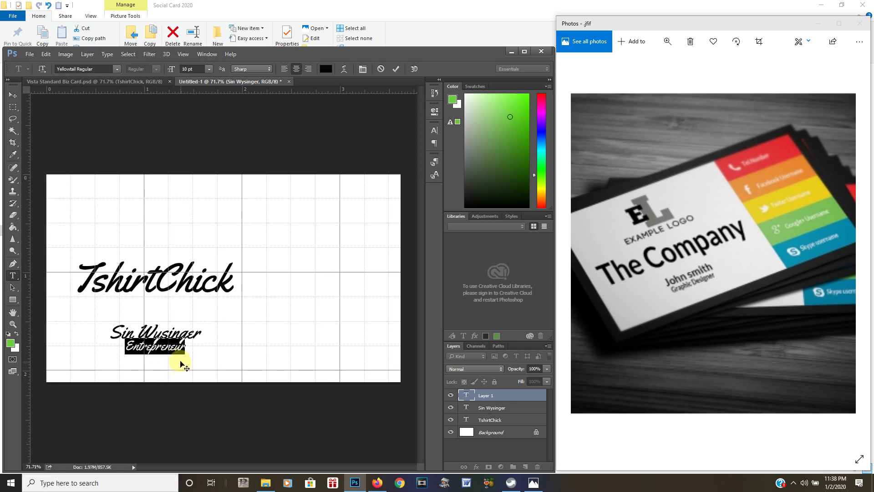
{"action": "left_click", "coordinate": [492, 396]}
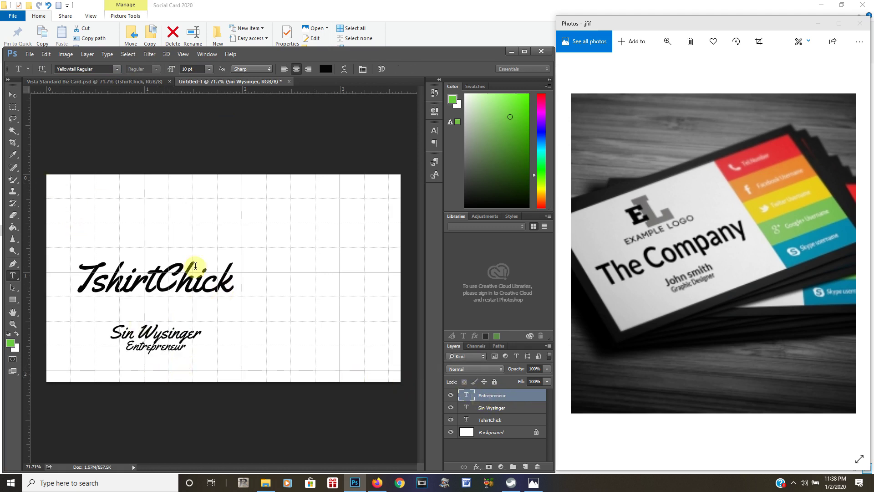
Nudge Entrepreneur down with the arrow keys and drag the TshirtChick title about 0.17 in lower
{"action": "left_click", "coordinate": [13, 94]}
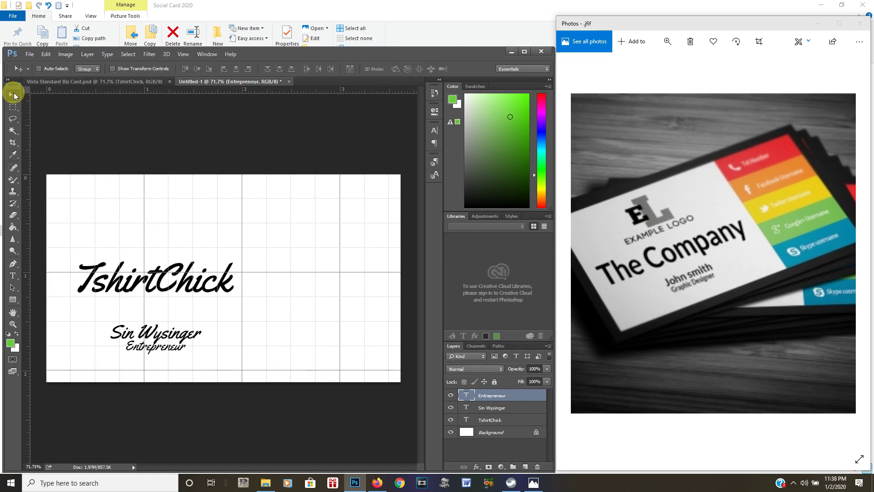
{"action": "key", "text": "Down"}
{"action": "key", "text": "Down"}
{"action": "key", "text": "Down"}
{"action": "key", "text": "Down"}
{"action": "key", "text": "Down"}
{"action": "key", "text": "Down"}
{"action": "key", "text": "Down"}
{"action": "key", "text": "Down"}
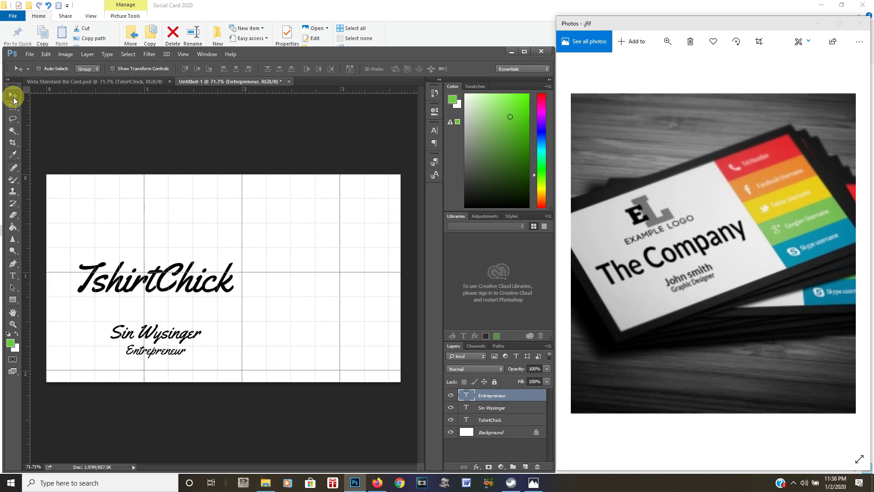
{"action": "key", "text": "Down"}
{"action": "key", "text": "Down"}
{"action": "key", "text": "Up"}
{"action": "key", "text": "Up"}
{"action": "key", "text": "Up"}
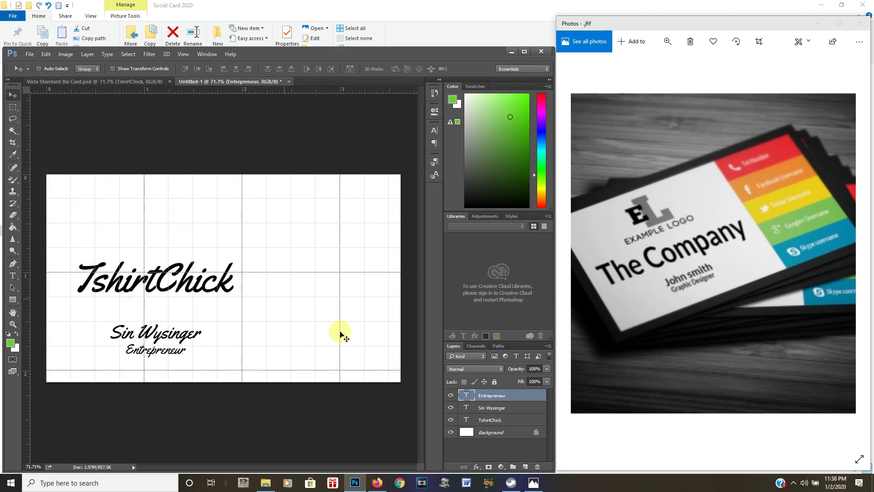
{"action": "left_click", "coordinate": [486, 422]}
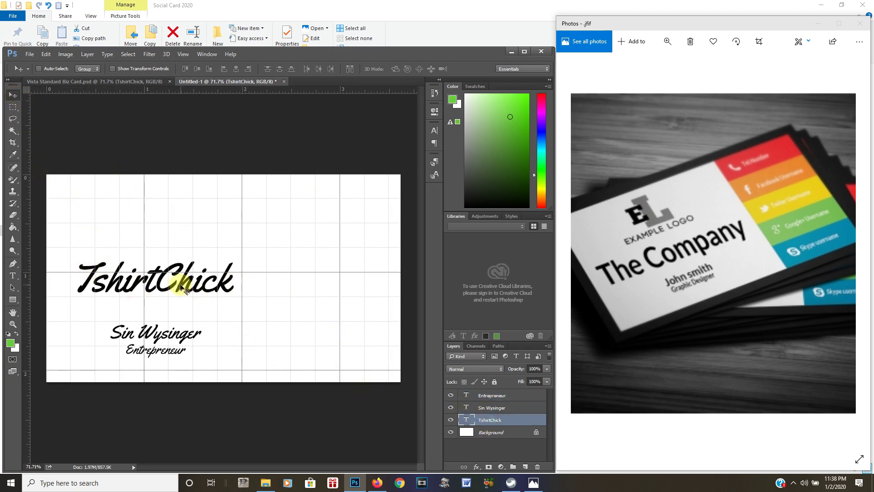
{"action": "left_click_drag", "start_coordinate": [179, 288], "coordinate": [174, 302]}
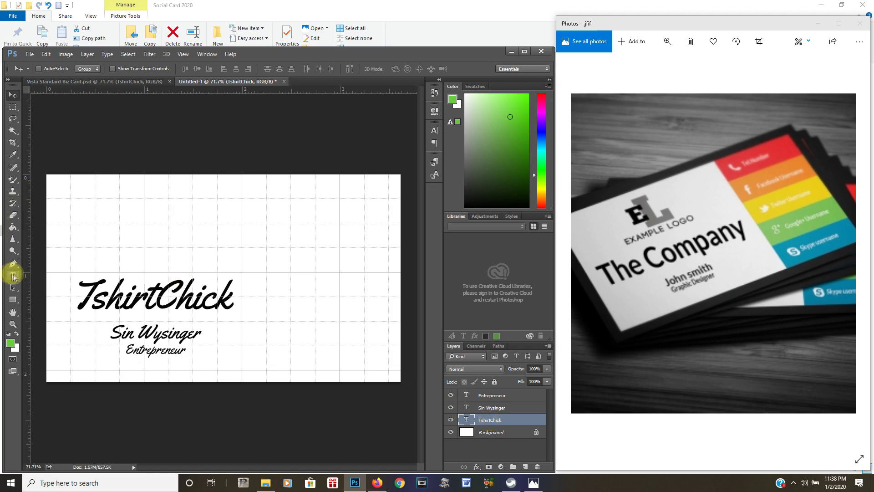
Change the TshirtChick title's font size from 30 pt to 36 pt
{"action": "left_click", "coordinate": [14, 276]}
{"action": "left_click_drag", "start_coordinate": [233, 301], "coordinate": [46, 296]}
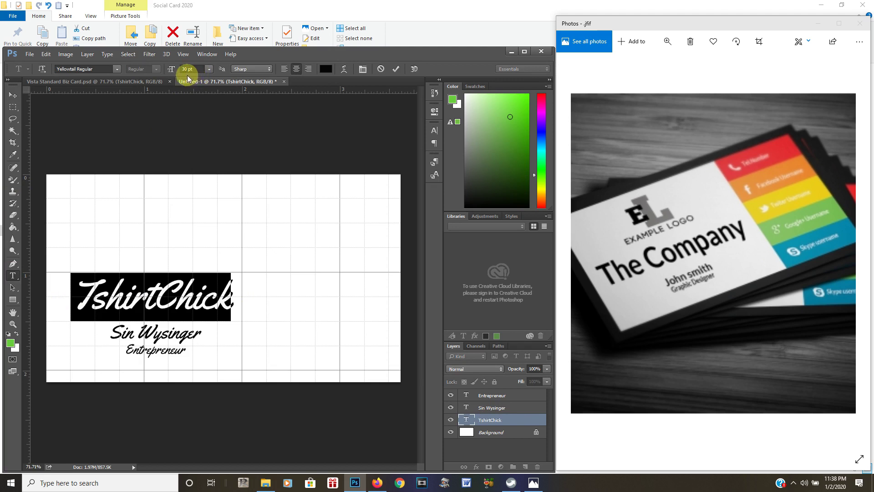
{"action": "left_click", "coordinate": [210, 69]}
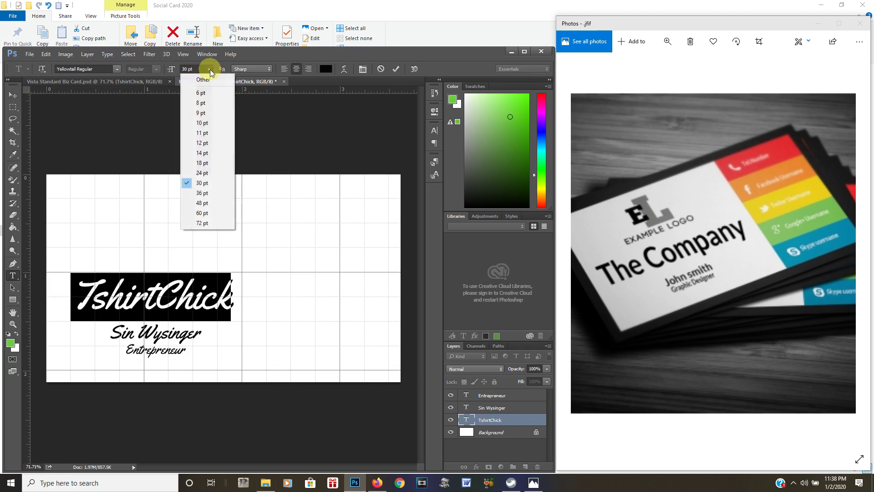
{"action": "left_click", "coordinate": [204, 192]}
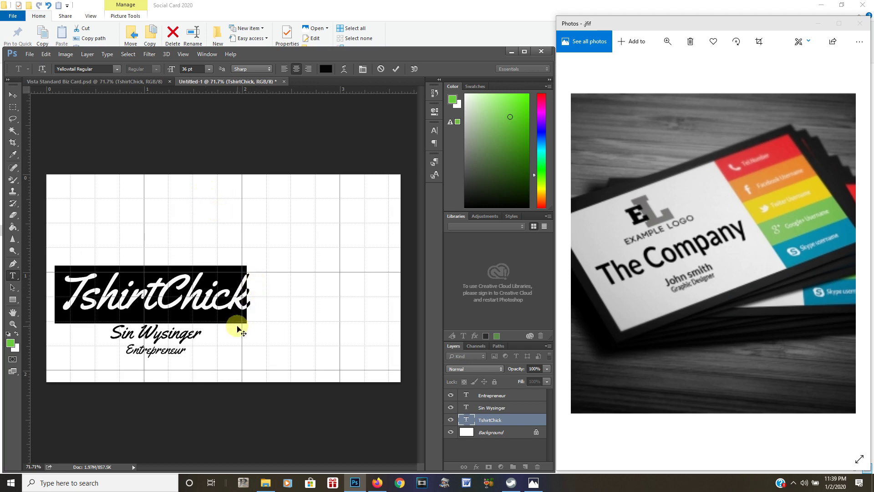
{"action": "left_click", "coordinate": [491, 417]}
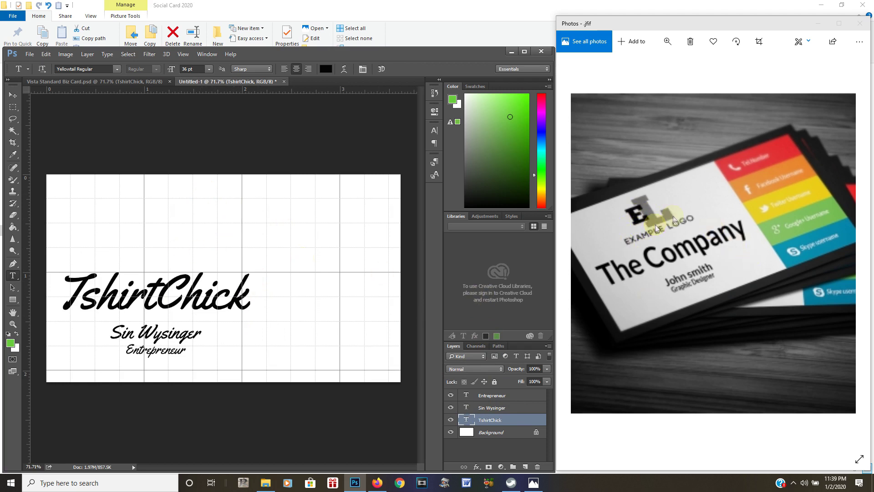
Save As 'Card Video' PSD in the Social Card 2020 folder, keeping compatibility on
{"action": "left_click", "coordinate": [29, 57]}
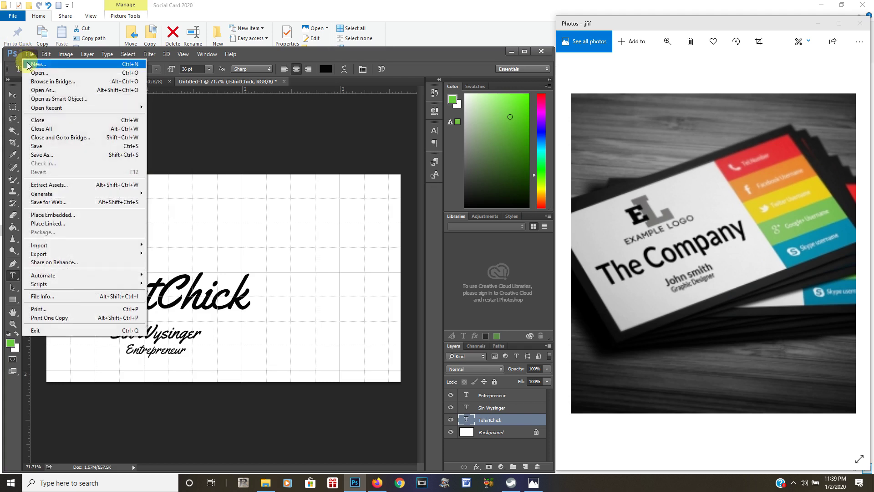
{"action": "left_click", "coordinate": [42, 155]}
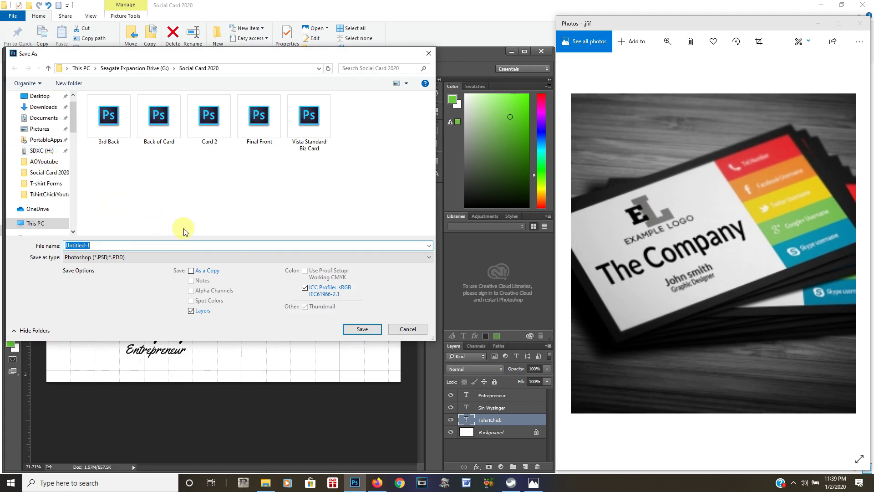
{"action": "type", "text": "C"}
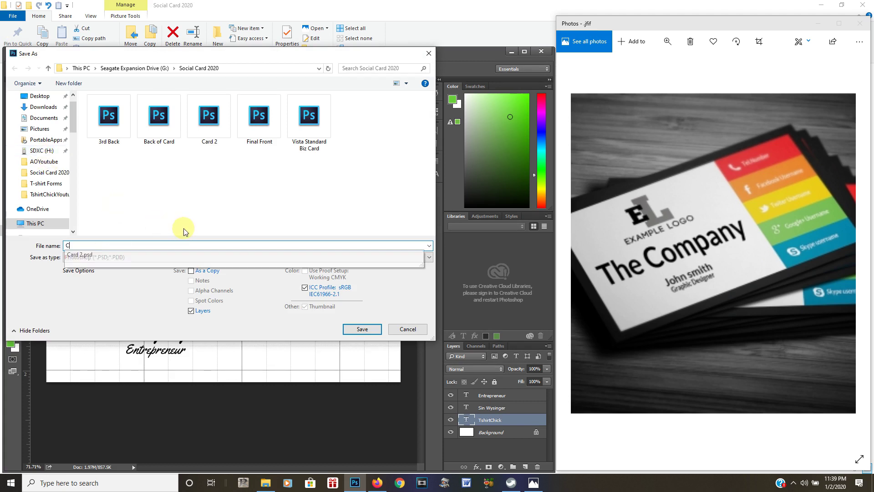
{"action": "type", "text": "ard Video"}
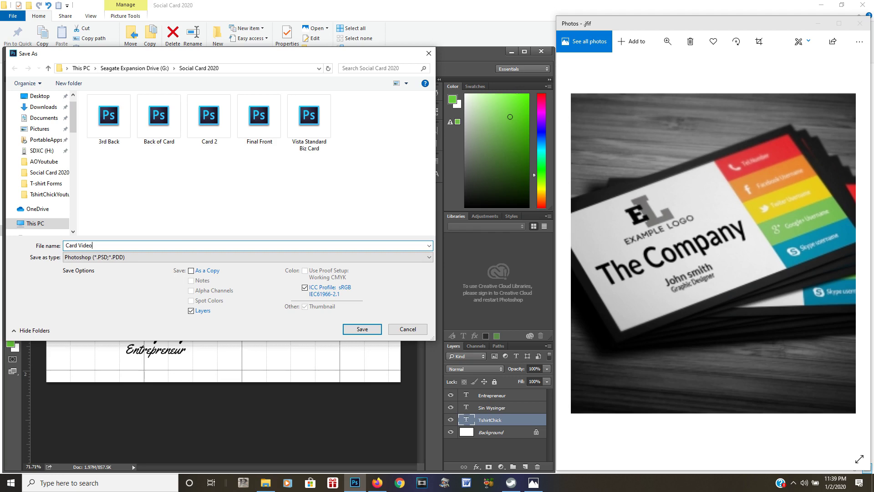
{"action": "key", "text": "Return"}
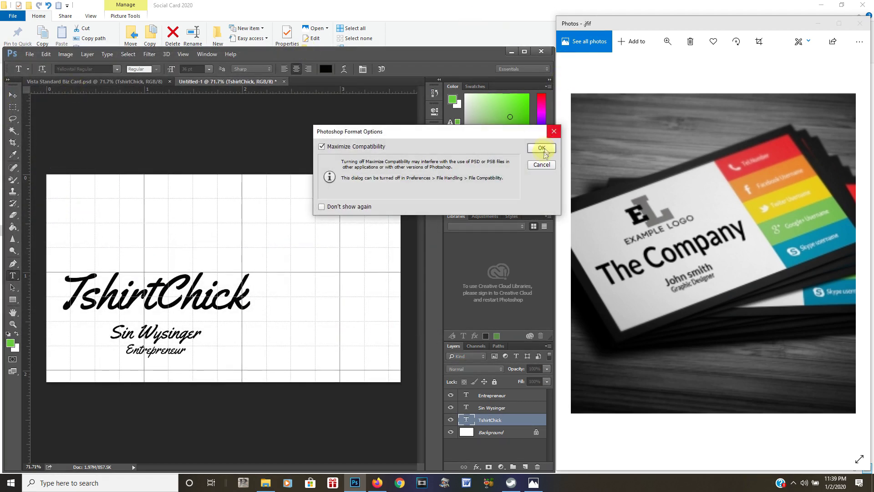
{"action": "left_click", "coordinate": [542, 149]}
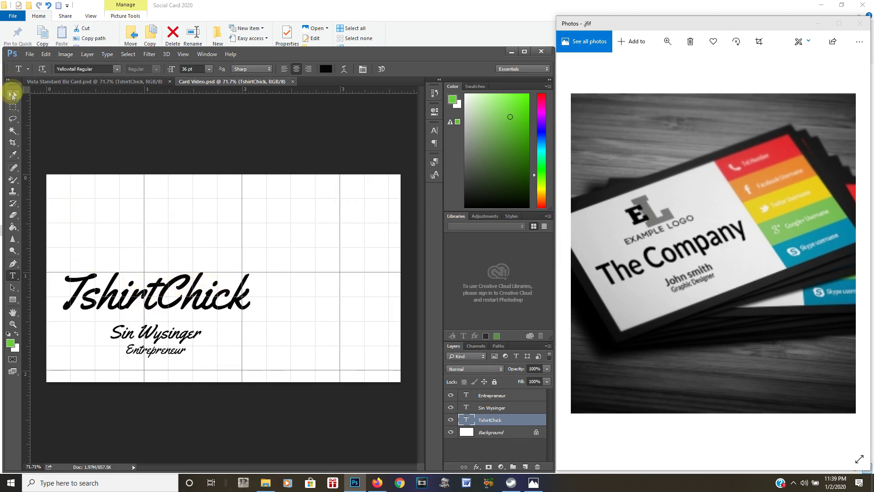
Start Place Embedded and browse into the TshirtChick Logo 2018 folder
{"action": "left_click", "coordinate": [30, 55]}
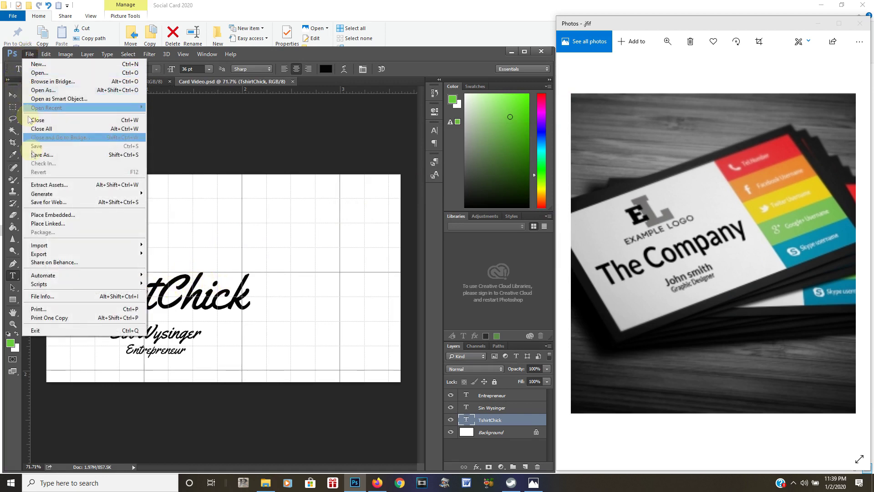
{"action": "left_click", "coordinate": [28, 54]}
{"action": "left_click", "coordinate": [29, 55]}
{"action": "left_click", "coordinate": [48, 215]}
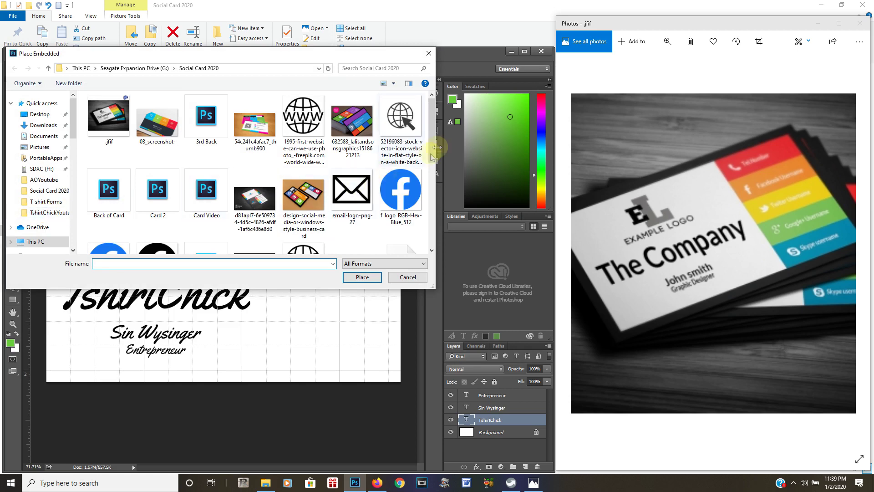
{"action": "left_click_drag", "start_coordinate": [431, 157], "coordinate": [428, 119]}
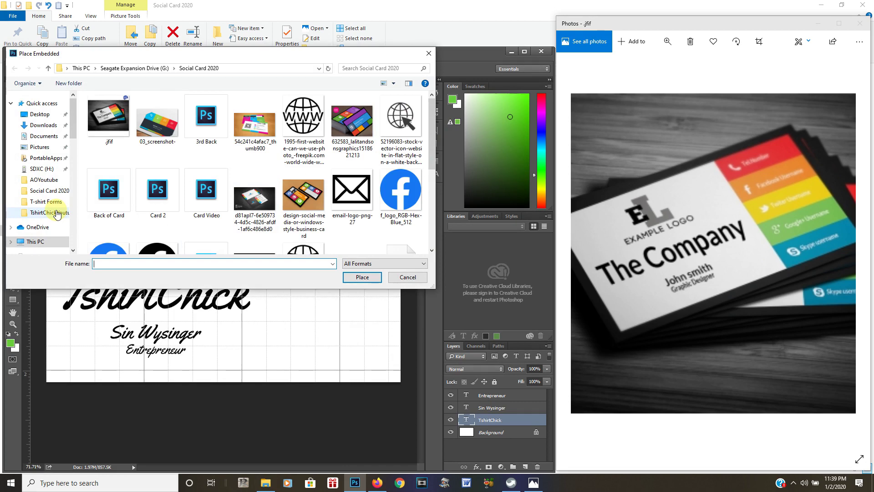
{"action": "scroll", "coordinate": [56, 214], "scroll_direction": "down", "scroll_amount": 3}
{"action": "left_click", "coordinate": [47, 198]}
{"action": "scroll", "coordinate": [261, 165], "scroll_direction": "down", "scroll_amount": 5}
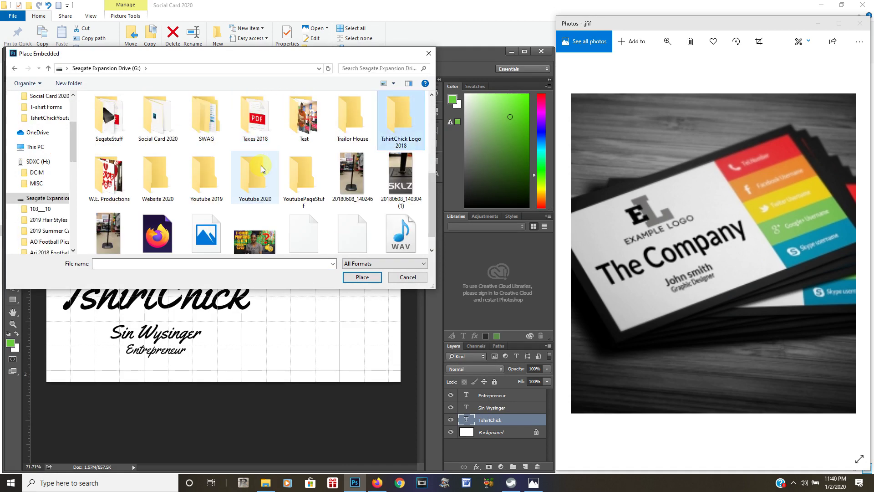
{"action": "double_click", "coordinate": [395, 120]}
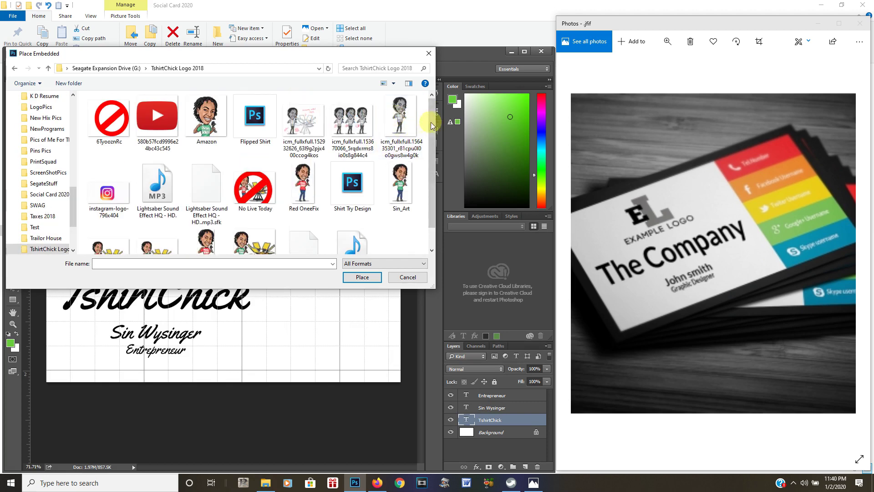
Place the SitePic image and scale it down to about 5.5% above the title
{"action": "left_click_drag", "start_coordinate": [432, 140], "coordinate": [433, 166]}
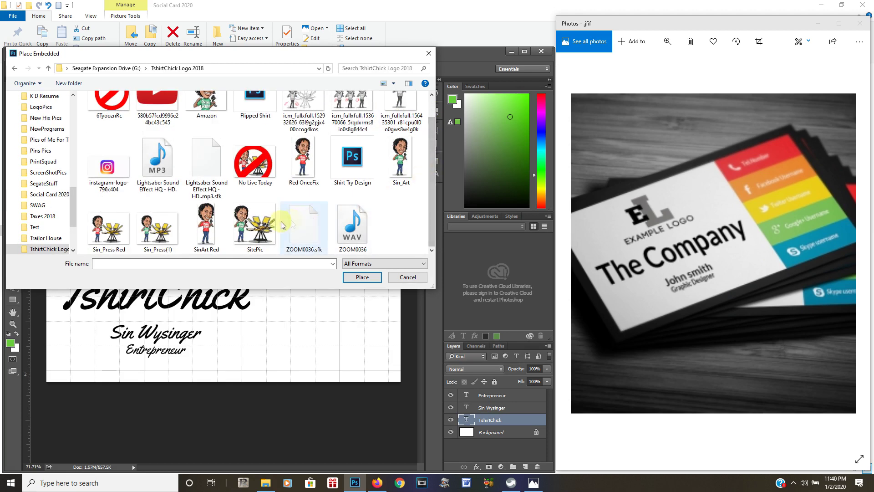
{"action": "left_click", "coordinate": [250, 231]}
{"action": "left_click", "coordinate": [360, 276]}
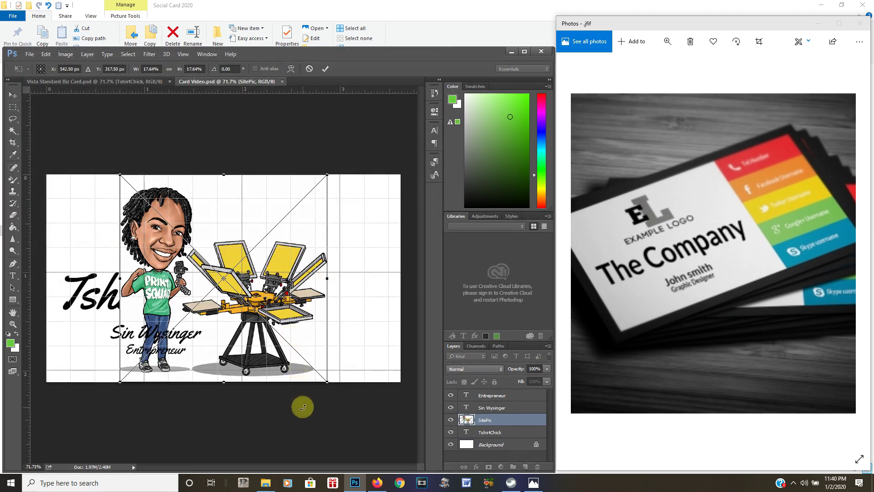
{"action": "left_click_drag", "start_coordinate": [326, 383], "coordinate": [311, 370]}
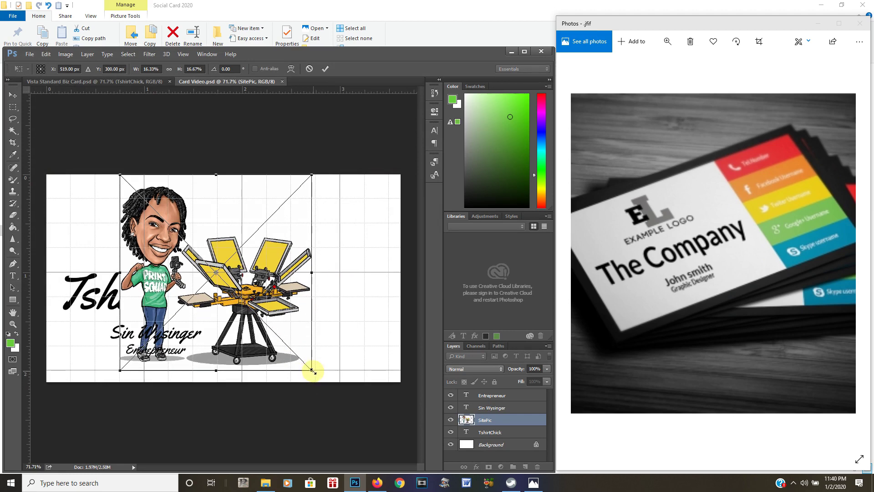
{"action": "left_click_drag", "start_coordinate": [313, 371], "coordinate": [158, 244]}
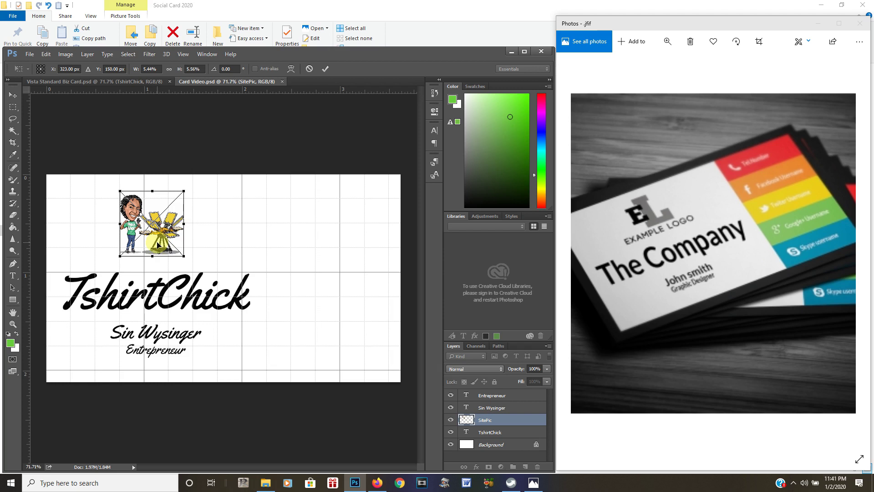
Commit the logo's new size and save the card
{"action": "key", "text": "t"}
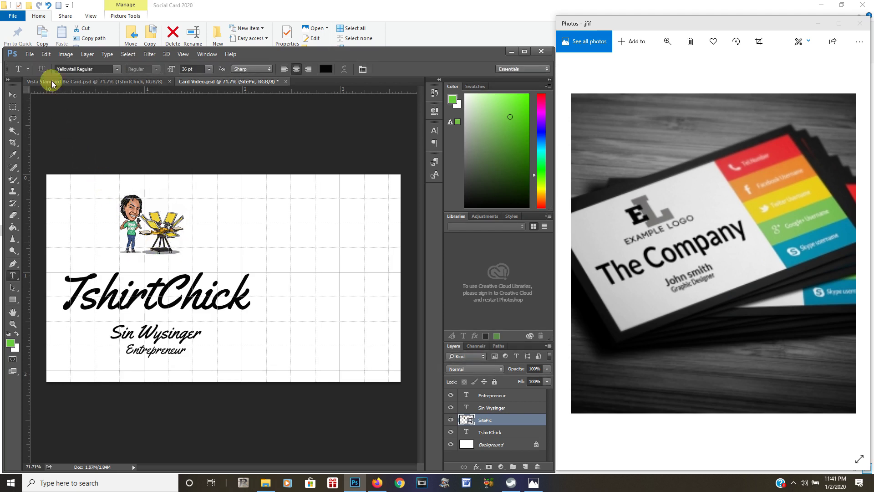
{"action": "left_click", "coordinate": [28, 54]}
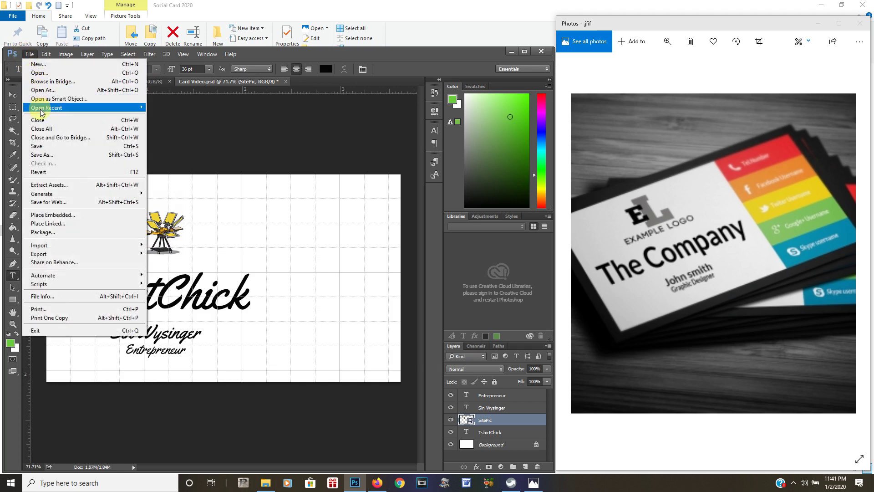
{"action": "left_click", "coordinate": [37, 147]}
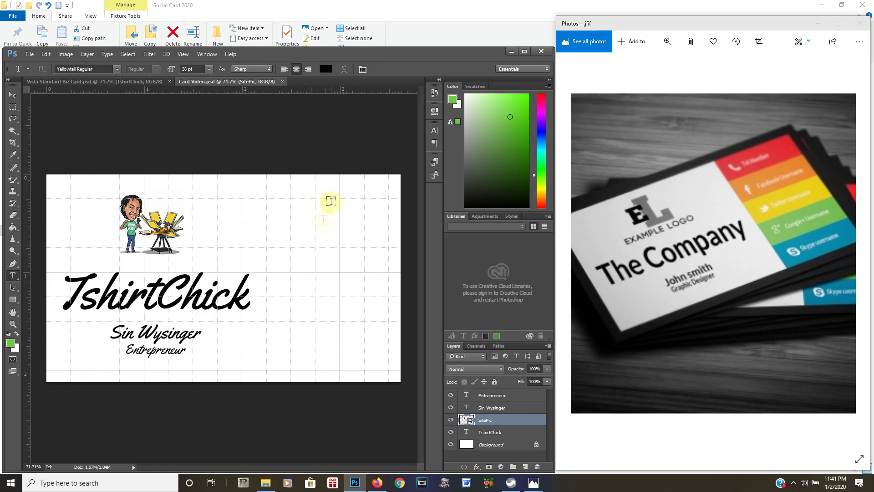
Duplicate the Background layer as 'One' and save the document again
{"action": "left_click", "coordinate": [483, 448]}
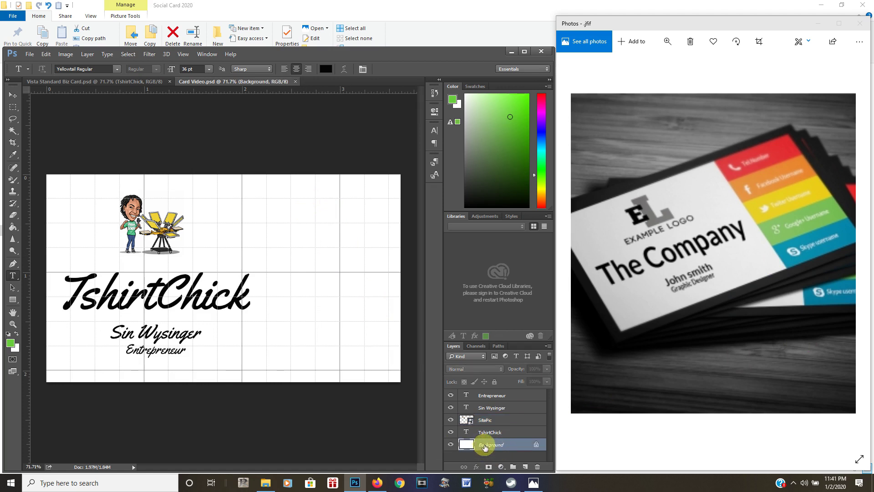
{"action": "right_click", "coordinate": [485, 447]}
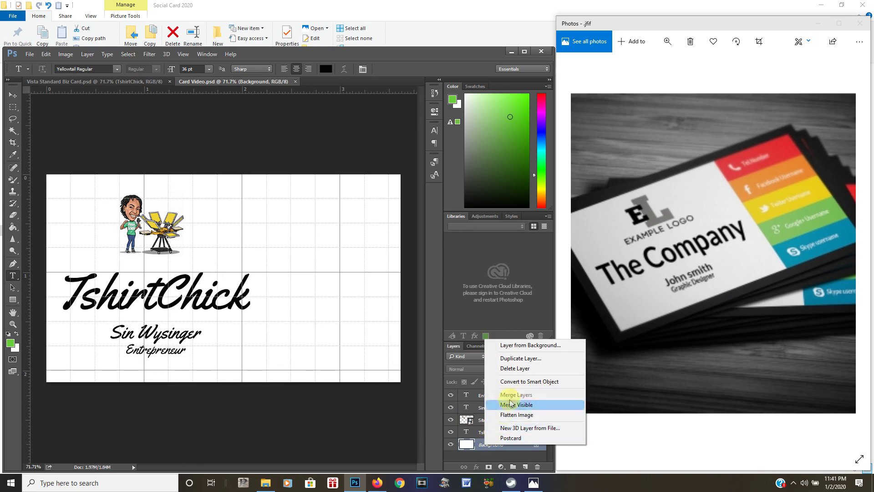
{"action": "left_click", "coordinate": [520, 358]}
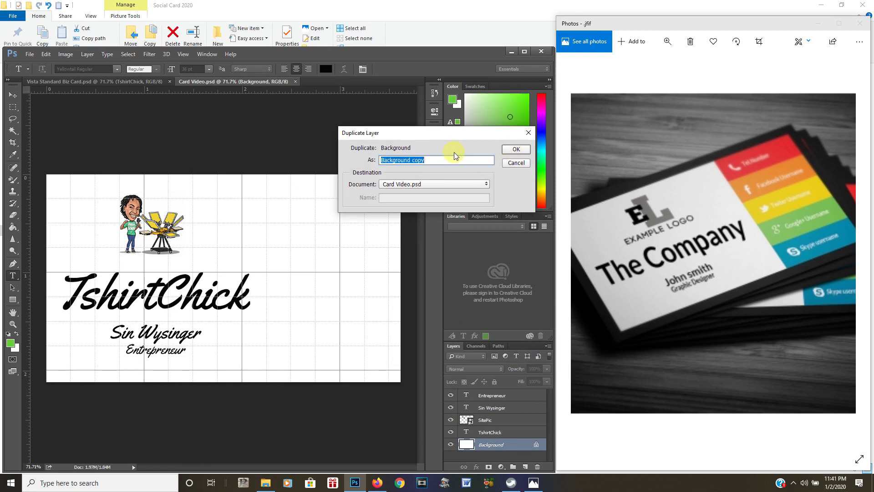
{"action": "type", "text": "O"}
{"action": "key", "text": "Return"}
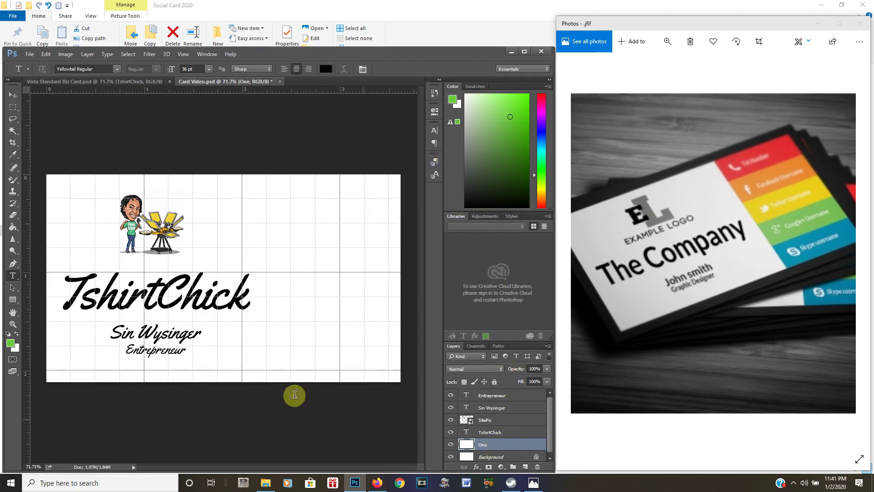
{"action": "left_click", "coordinate": [30, 54]}
{"action": "left_click", "coordinate": [34, 147]}
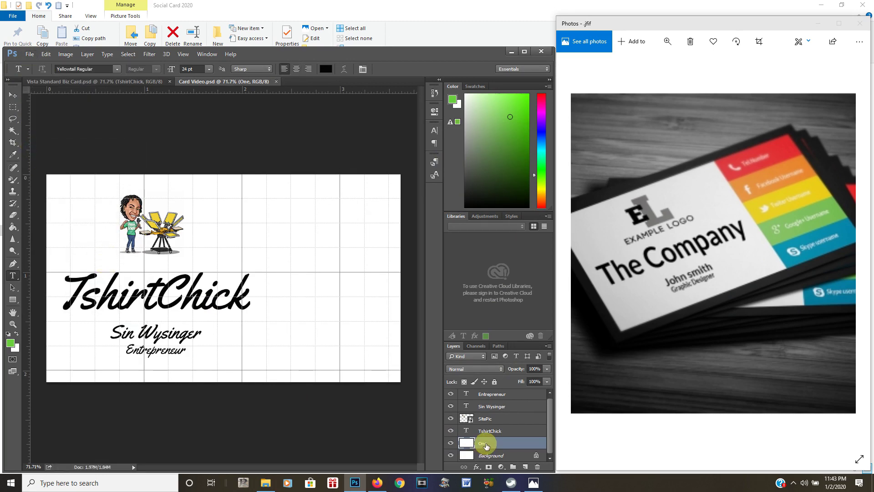
Apply a grey Color Overlay at 100% opacity to layer One through Blending Options
{"action": "right_click", "coordinate": [486, 444]}
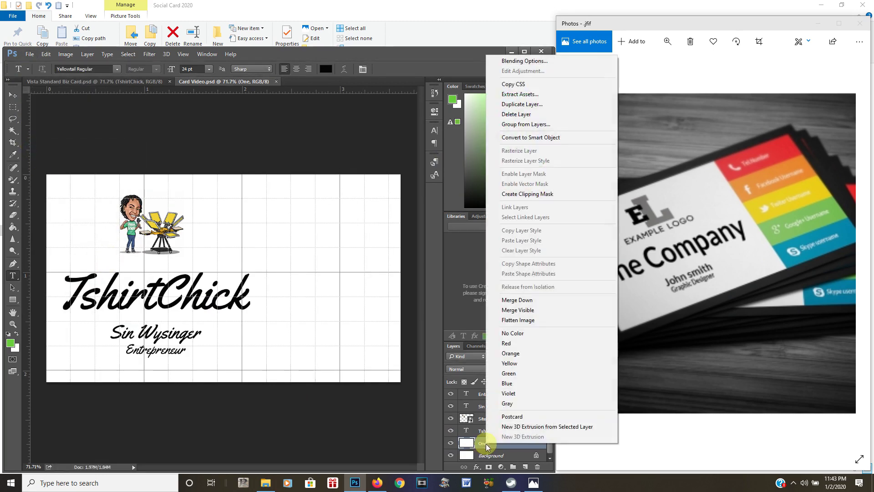
{"action": "left_click", "coordinate": [520, 64]}
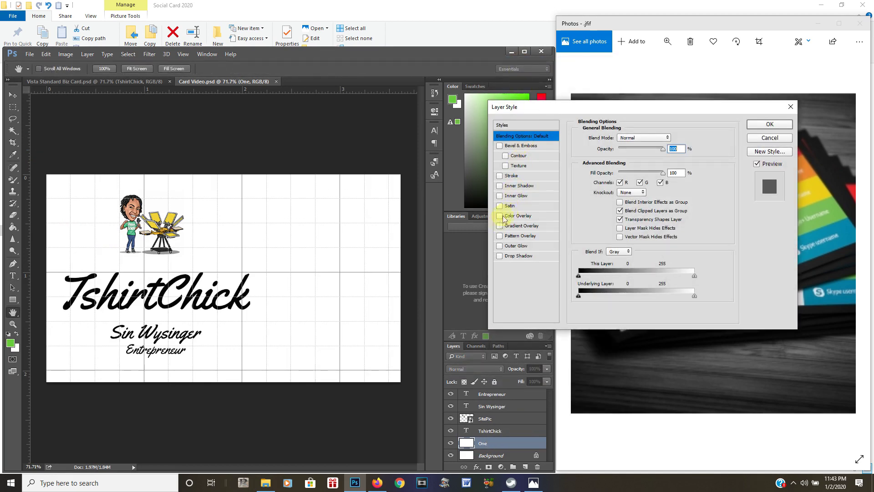
{"action": "left_click", "coordinate": [500, 216]}
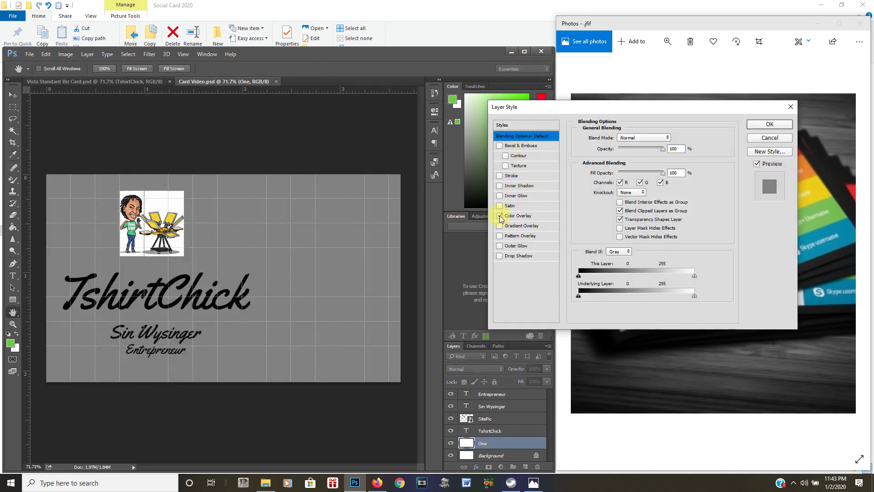
{"action": "left_click", "coordinate": [520, 216]}
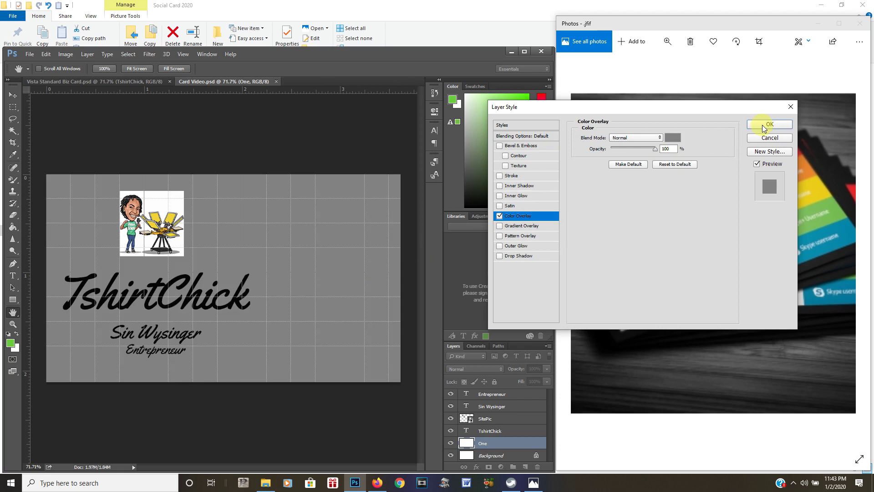
{"action": "left_click", "coordinate": [769, 124]}
{"action": "key", "text": "t"}
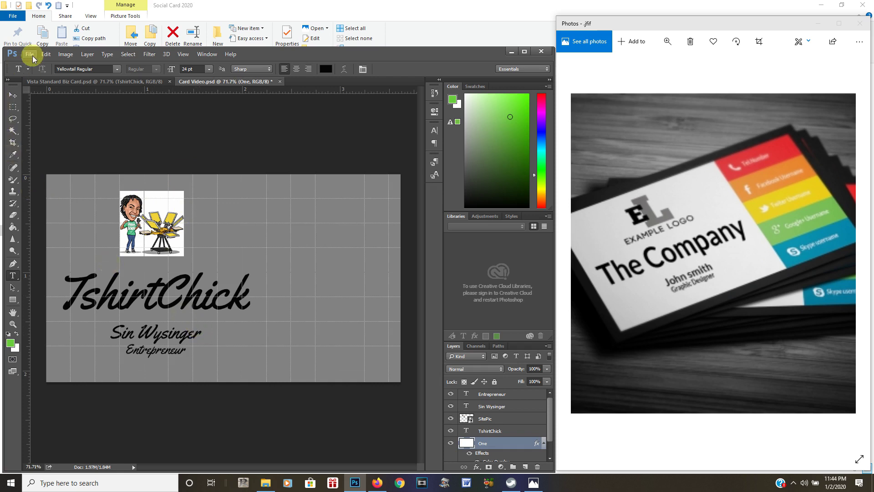
Free Transform layer One, dragging its bottom-left corner up to form a top-right grey block
{"action": "left_click", "coordinate": [46, 54]}
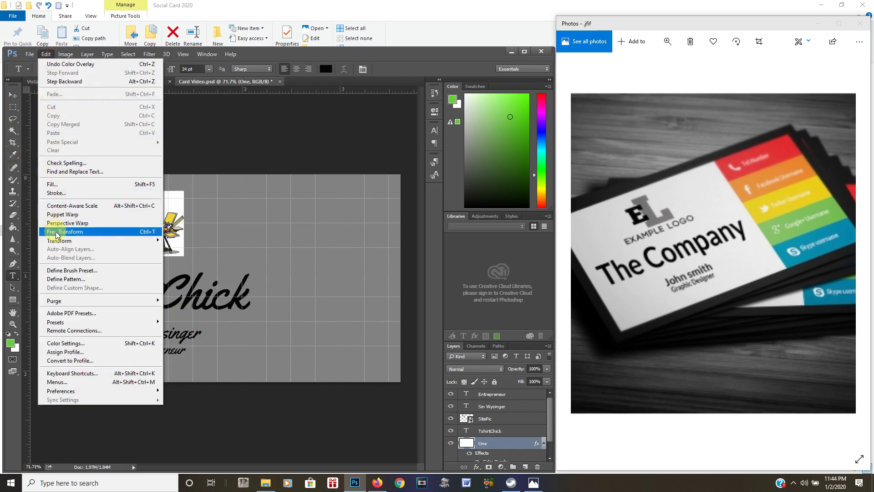
{"action": "left_click", "coordinate": [56, 232]}
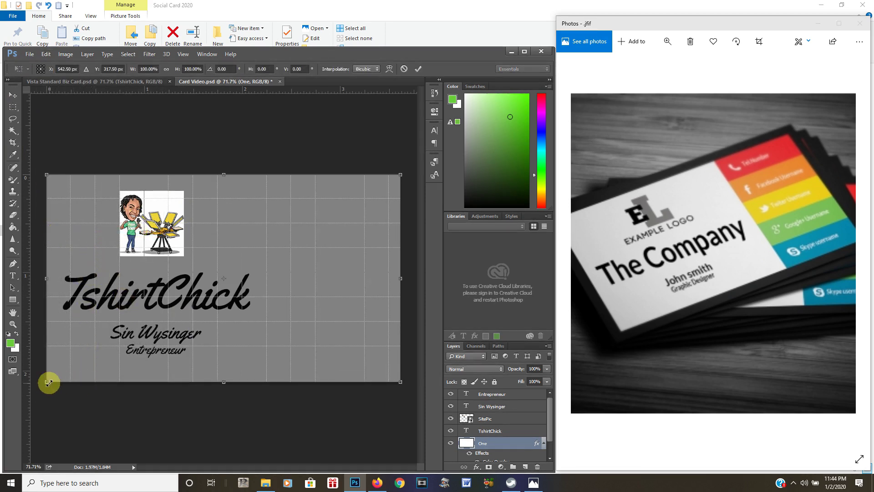
{"action": "left_click_drag", "start_coordinate": [48, 383], "coordinate": [338, 220]}
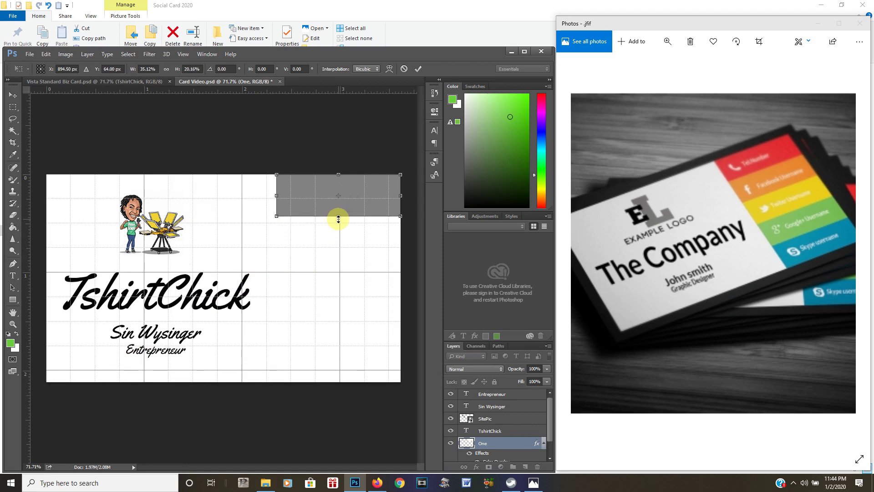
{"action": "key", "text": "Return"}
{"action": "key", "text": "t"}
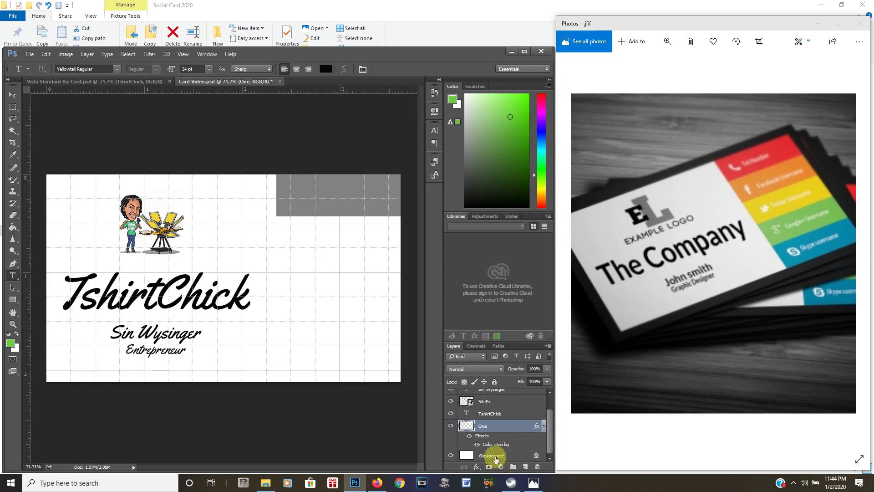
Duplicate the Background layer as 'Background copy'
{"action": "left_click", "coordinate": [496, 457]}
{"action": "right_click", "coordinate": [495, 457]}
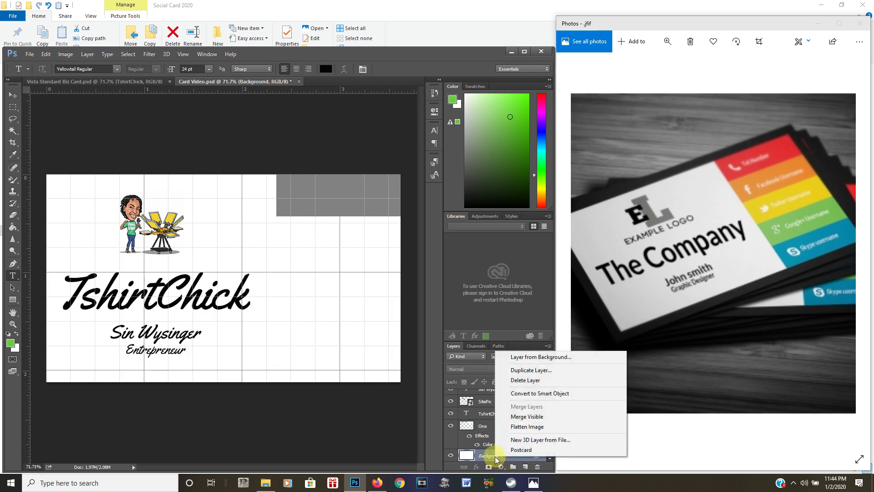
{"action": "left_click", "coordinate": [524, 371]}
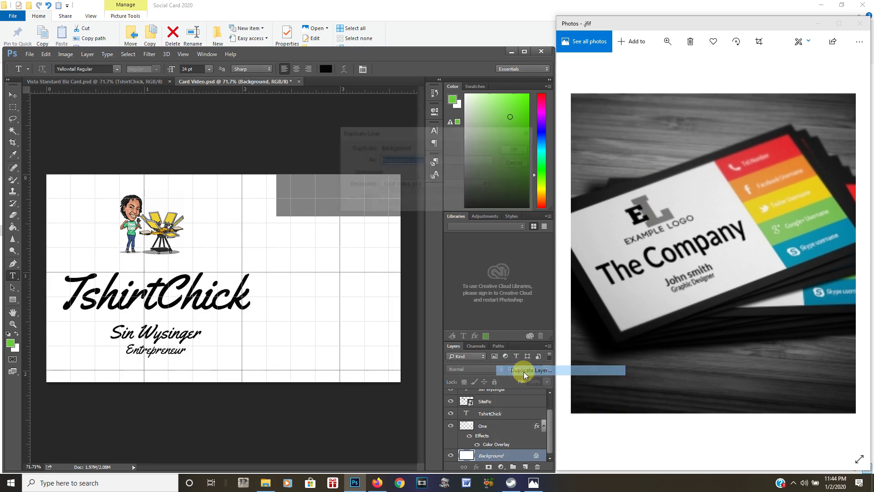
{"action": "left_click", "coordinate": [516, 149]}
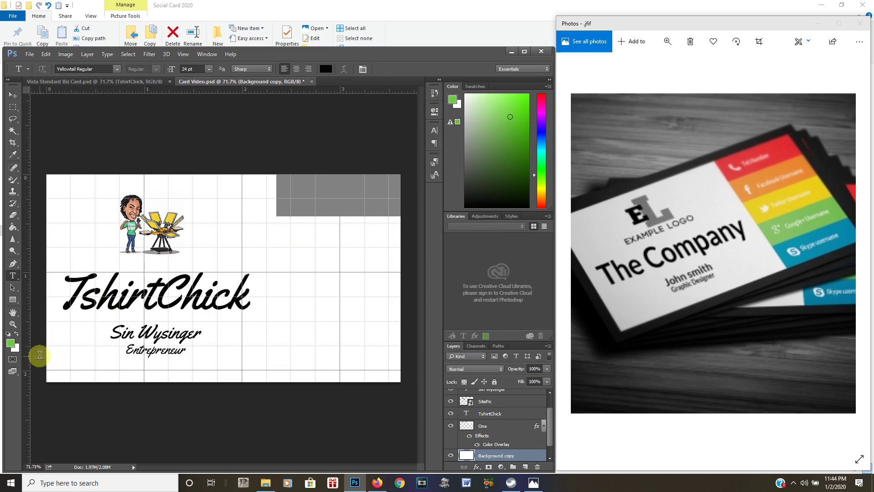
Hide the copy, fill the original Background green with the Paint Bucket, then show the copy again
{"action": "left_click", "coordinate": [14, 228]}
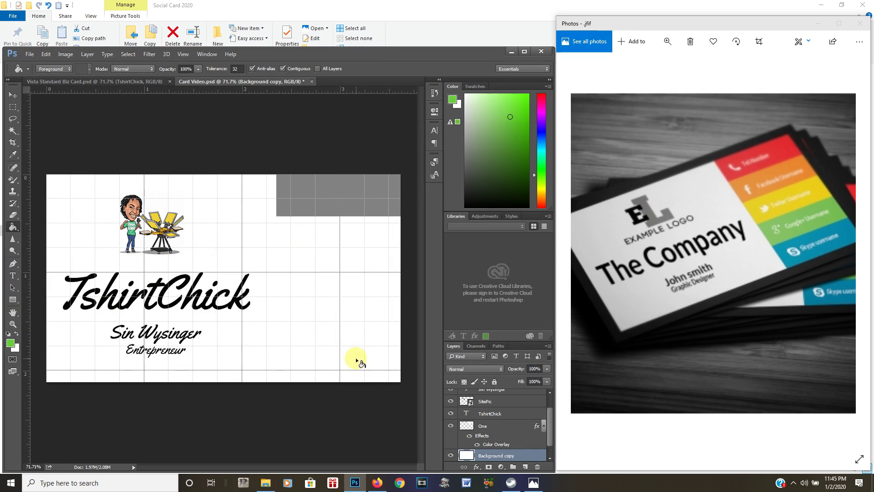
{"action": "scroll", "coordinate": [513, 458], "scroll_direction": "down", "scroll_amount": 1}
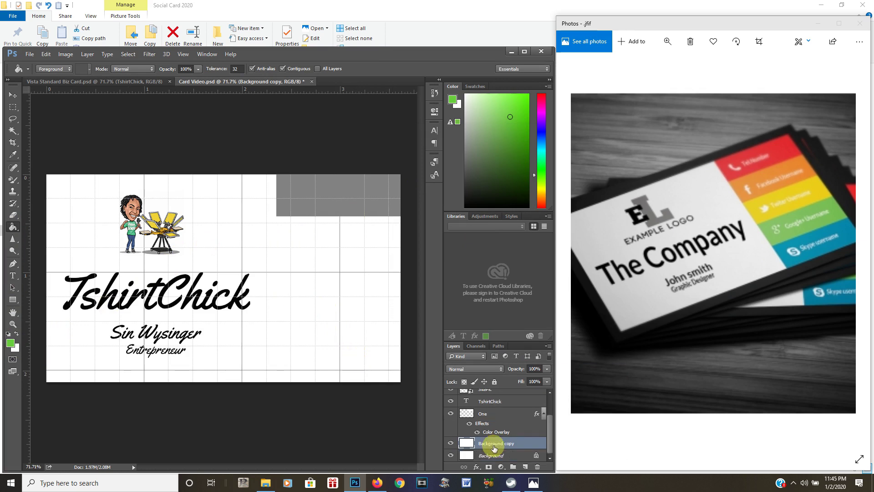
{"action": "left_click", "coordinate": [451, 445]}
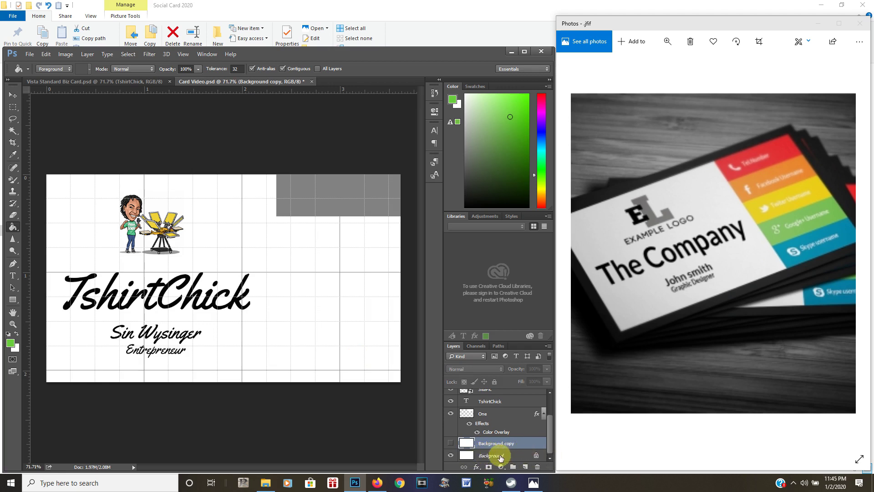
{"action": "left_click", "coordinate": [498, 455]}
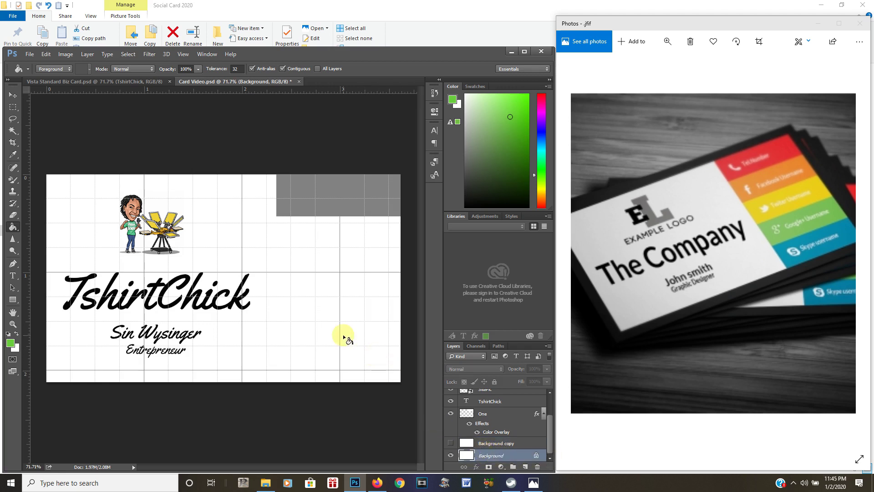
{"action": "left_click", "coordinate": [344, 337]}
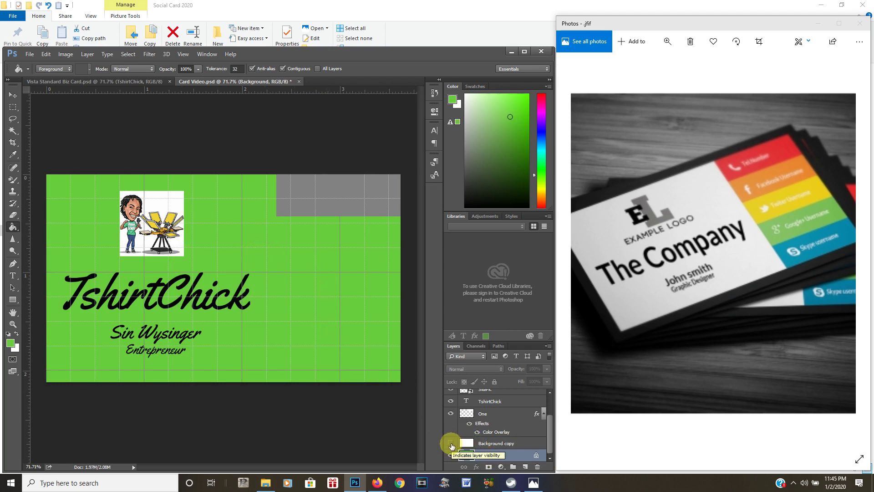
{"action": "left_click", "coordinate": [452, 444]}
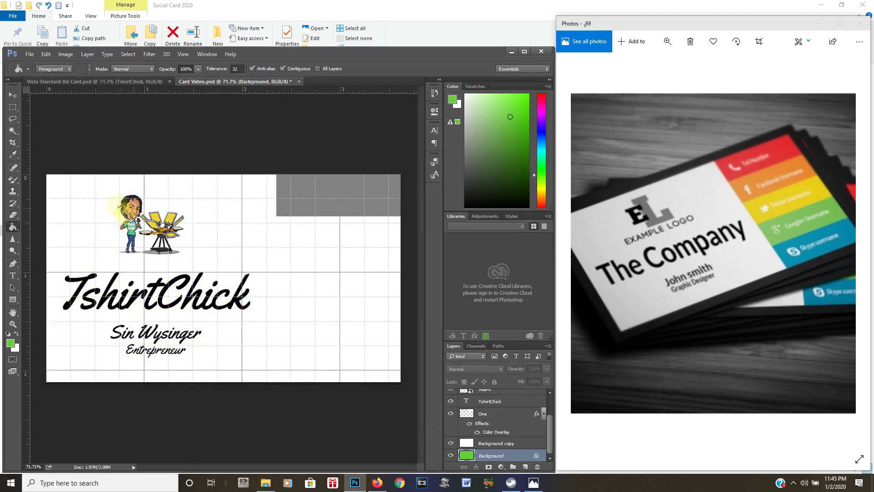
Free Transform the Background copy layer, shrinking it inward from the top-left and bottom-right corners
{"action": "left_click", "coordinate": [46, 54]}
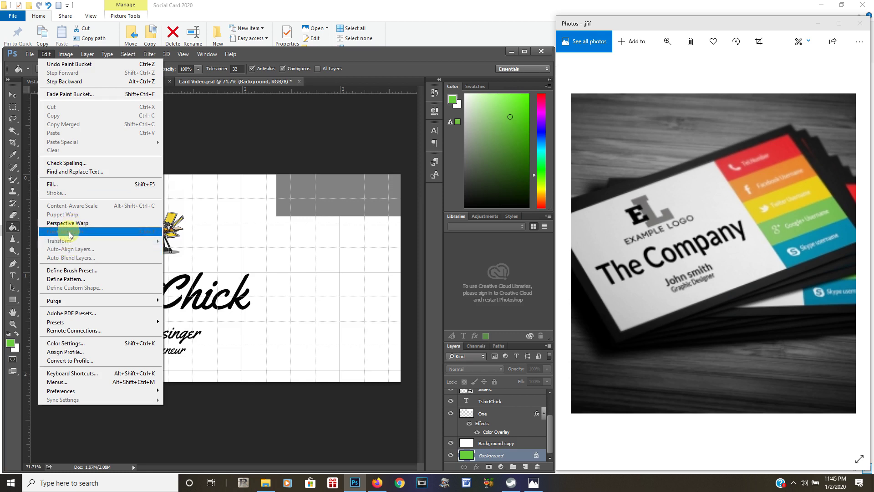
{"action": "left_click", "coordinate": [486, 446]}
{"action": "left_click", "coordinate": [485, 444]}
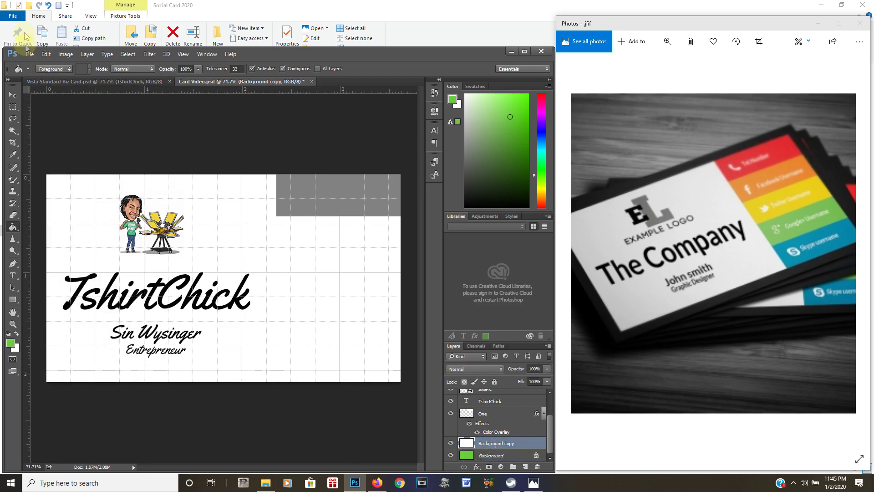
{"action": "left_click", "coordinate": [46, 54]}
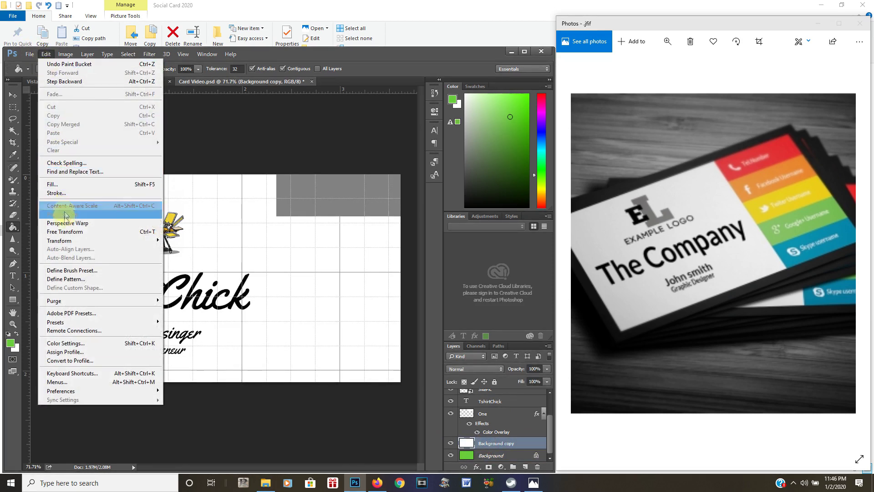
{"action": "left_click", "coordinate": [65, 232]}
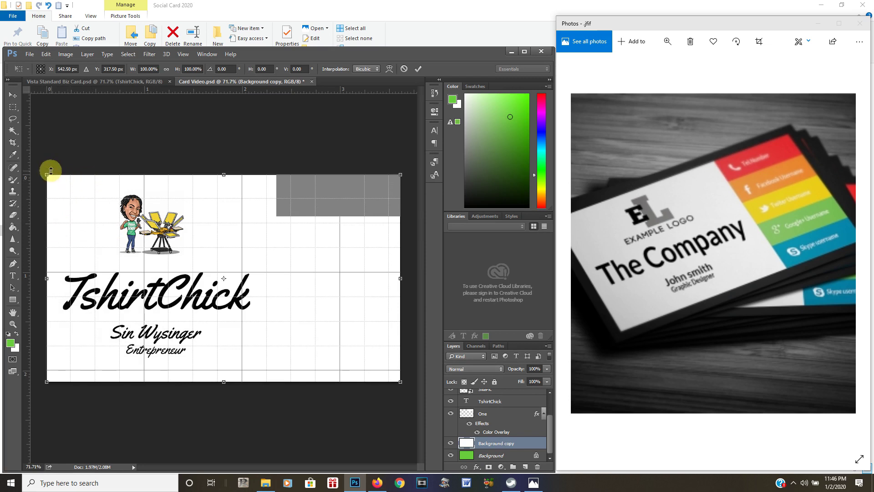
{"action": "left_click_drag", "start_coordinate": [46, 173], "coordinate": [67, 187]}
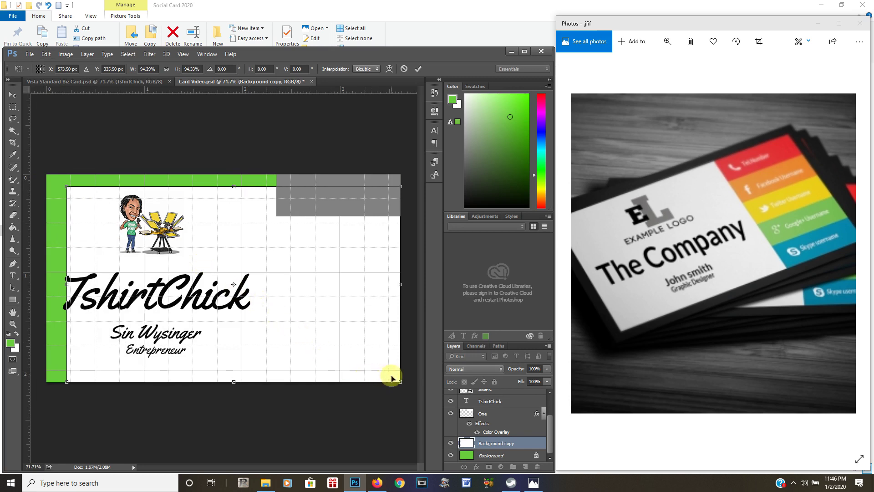
{"action": "left_click_drag", "start_coordinate": [399, 382], "coordinate": [379, 364]}
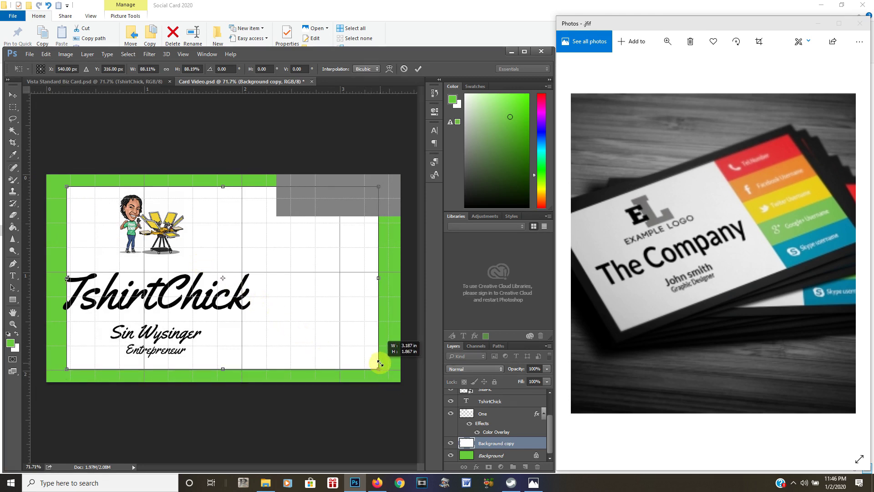
{"action": "left_click_drag", "start_coordinate": [381, 363], "coordinate": [384, 366]}
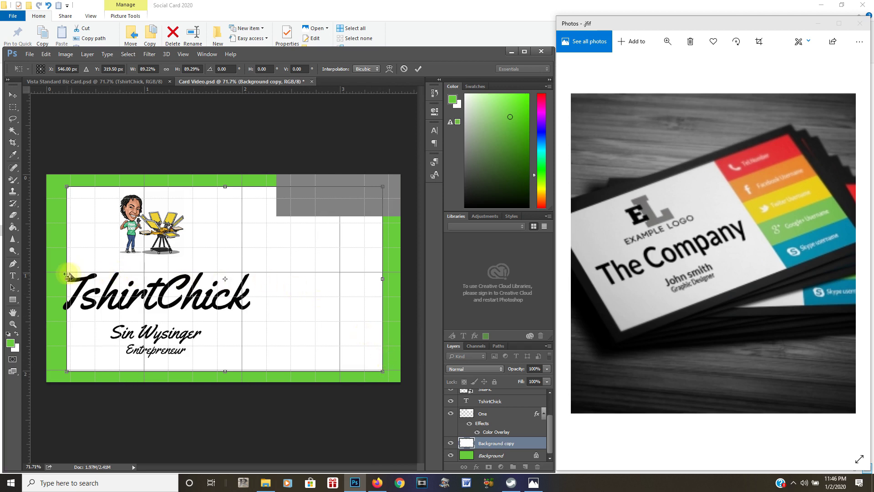
Even out the left, right and bottom edges, nudge the layer 4 px right, and commit
{"action": "left_click_drag", "start_coordinate": [67, 275], "coordinate": [55, 275]}
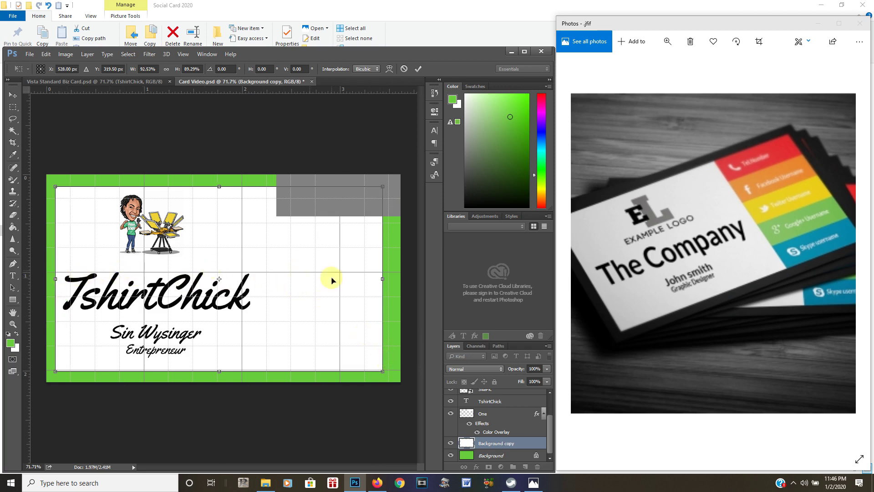
{"action": "left_click_drag", "start_coordinate": [381, 280], "coordinate": [389, 278]}
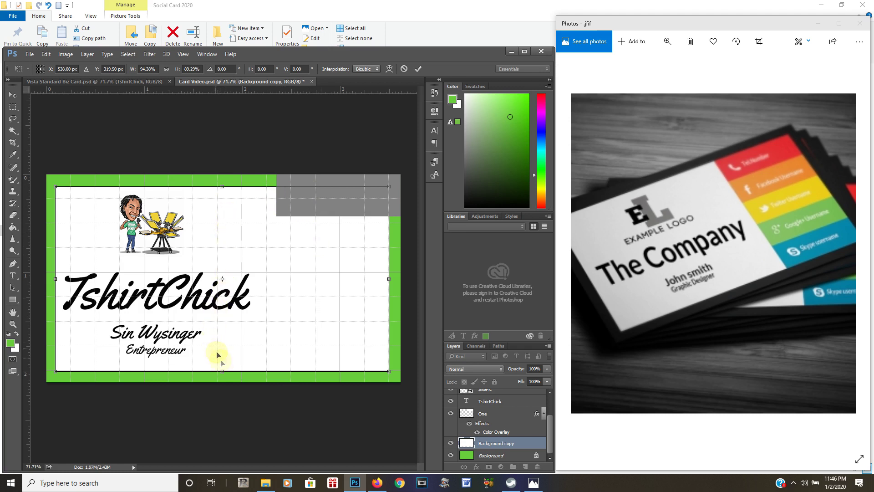
{"action": "left_click_drag", "start_coordinate": [222, 368], "coordinate": [221, 367]}
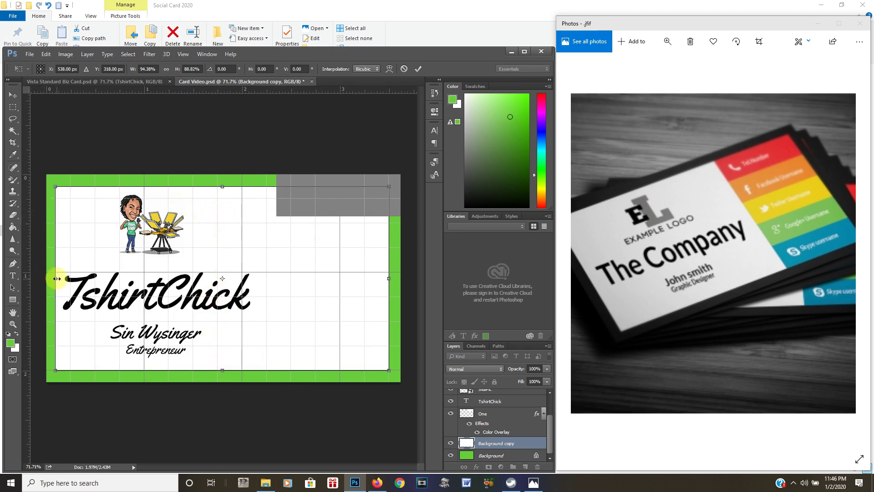
{"action": "mouse_move", "coordinate": [56, 278]}
{"action": "left_mouse_down"}
{"action": "mouse_move", "coordinate": [66, 277]}
{"action": "mouse_move", "coordinate": [45, 276]}
{"action": "mouse_move", "coordinate": [59, 279]}
{"action": "left_mouse_up"}
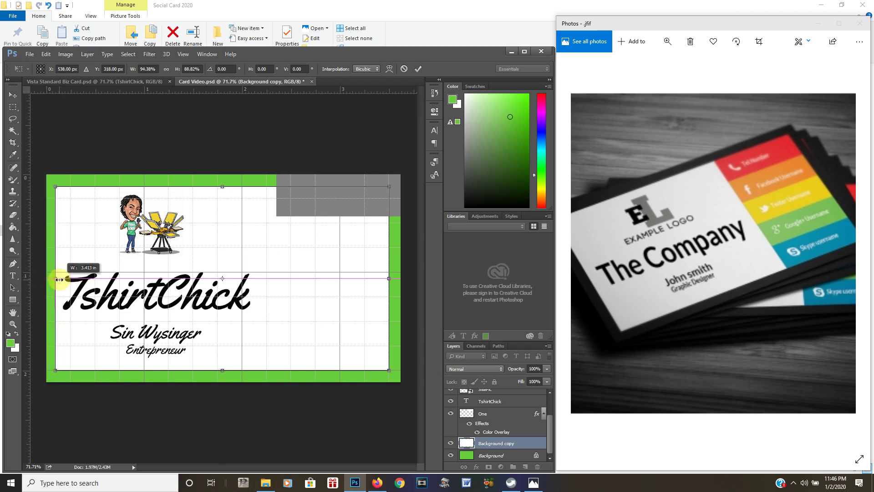
{"action": "key", "text": "Right"}
{"action": "key", "text": "Right"}
{"action": "key", "text": "Right"}
{"action": "key", "text": "Right"}
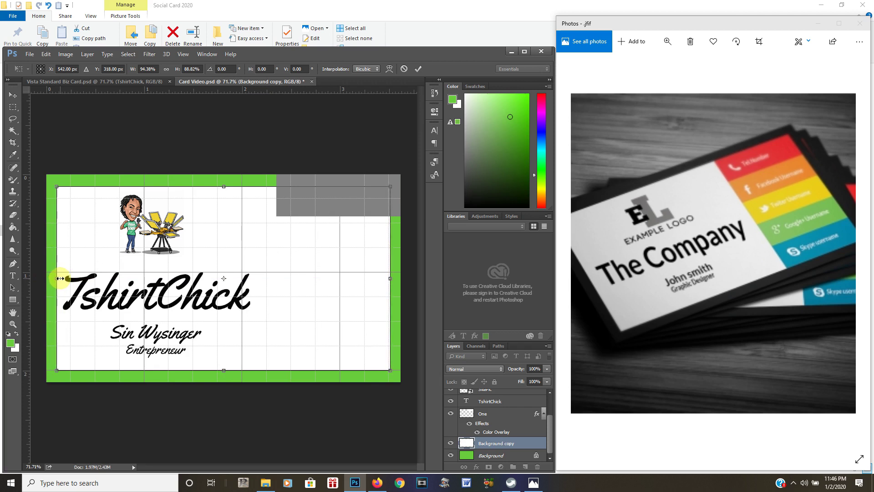
{"action": "key", "text": "Return"}
{"action": "key", "text": "g"}
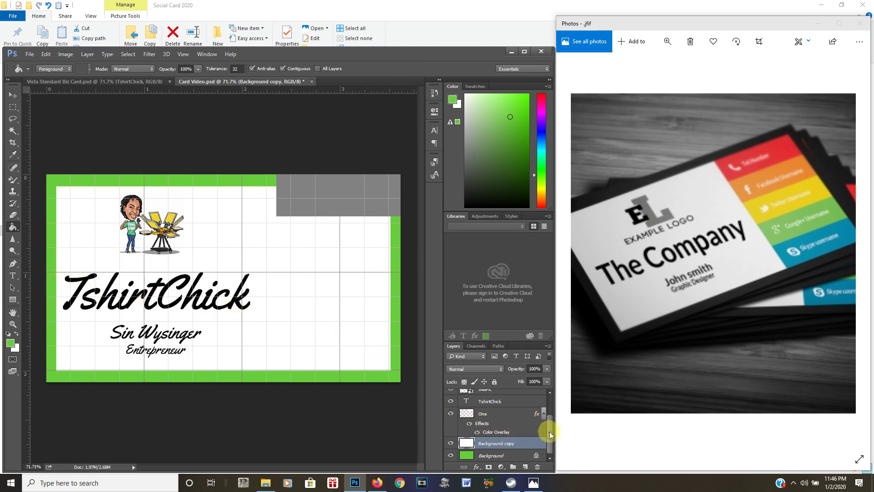
Move the grey One rectangle down inside the green border with the Move tool
{"action": "scroll", "coordinate": [549, 432], "scroll_direction": "up", "scroll_amount": 3}
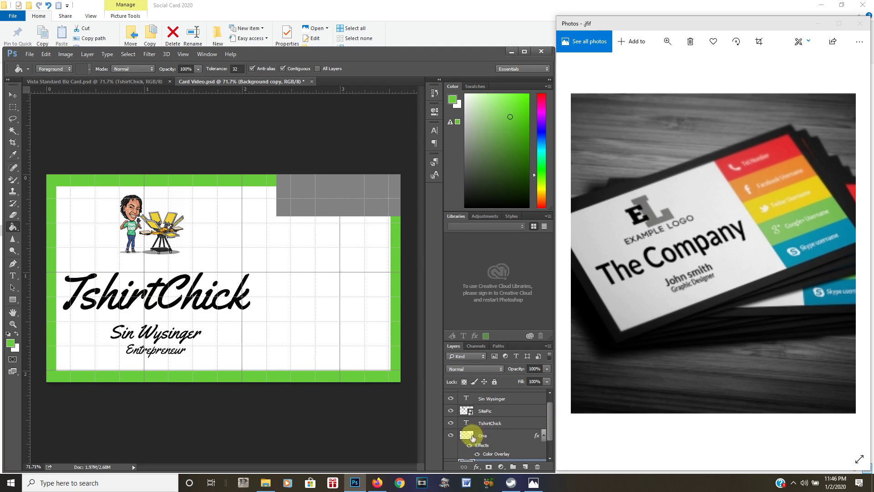
{"action": "left_click", "coordinate": [472, 436]}
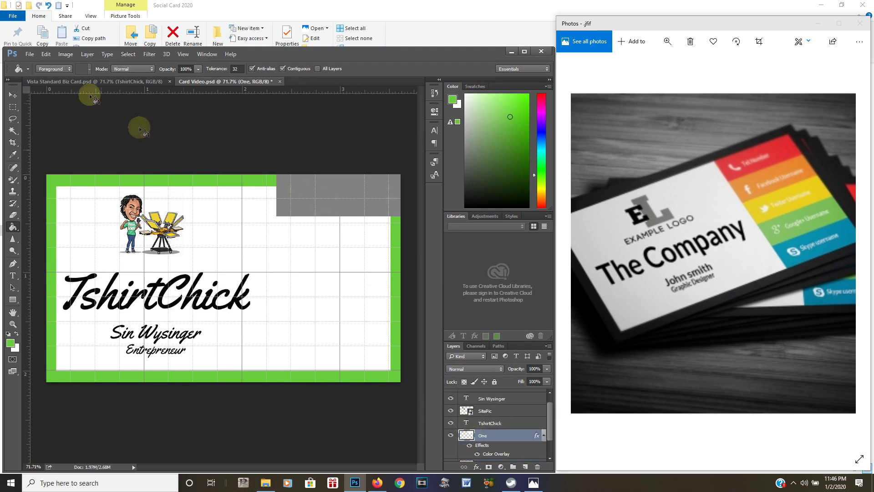
{"action": "left_click", "coordinate": [13, 95]}
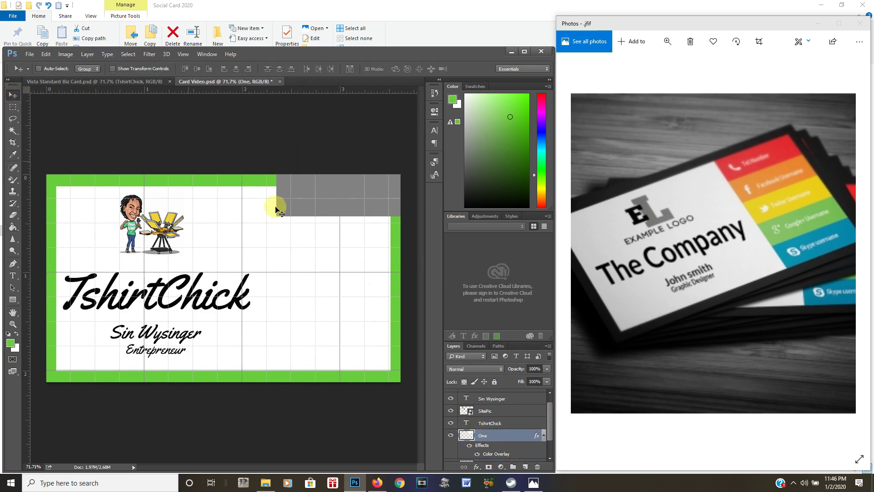
{"action": "left_click_drag", "start_coordinate": [336, 211], "coordinate": [331, 224]}
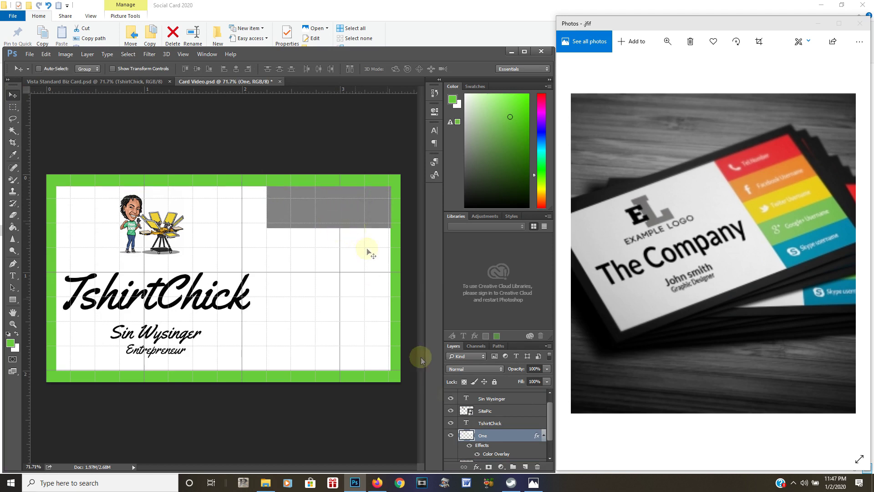
Give layer One a red fe0303 Color Overlay
{"action": "scroll", "coordinate": [453, 396], "scroll_direction": "down", "scroll_amount": 1}
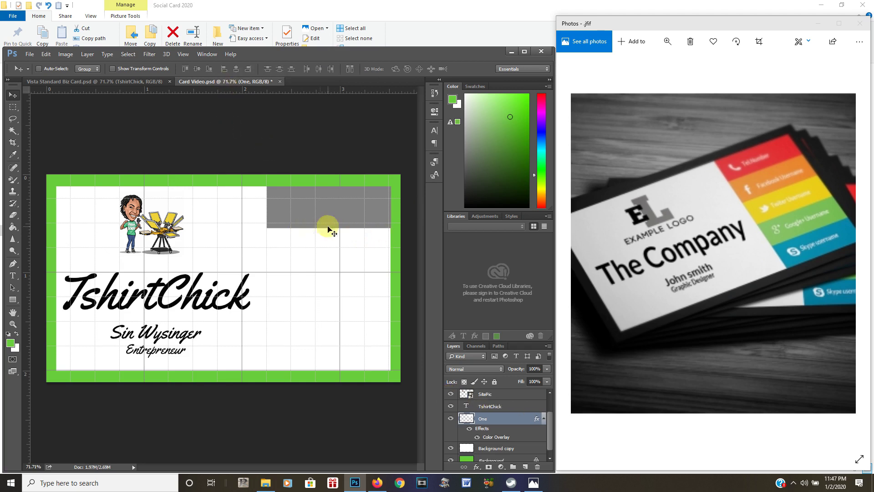
{"action": "right_click", "coordinate": [489, 420]}
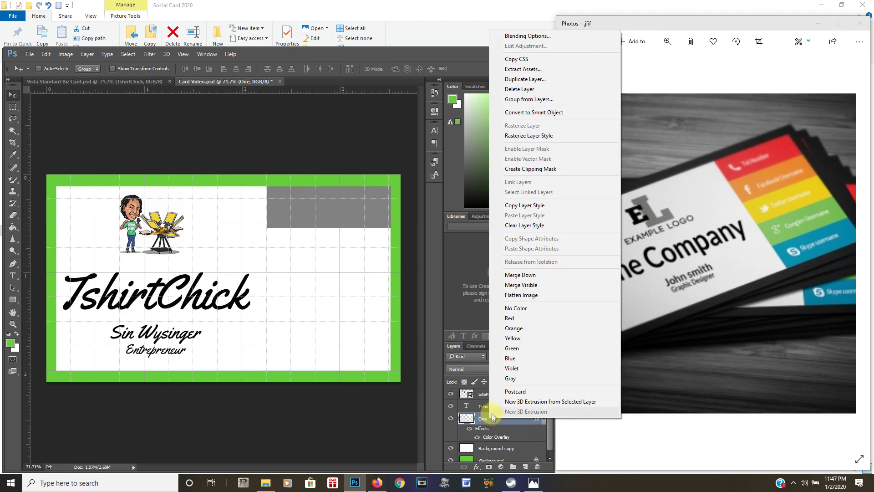
{"action": "left_click", "coordinate": [487, 437]}
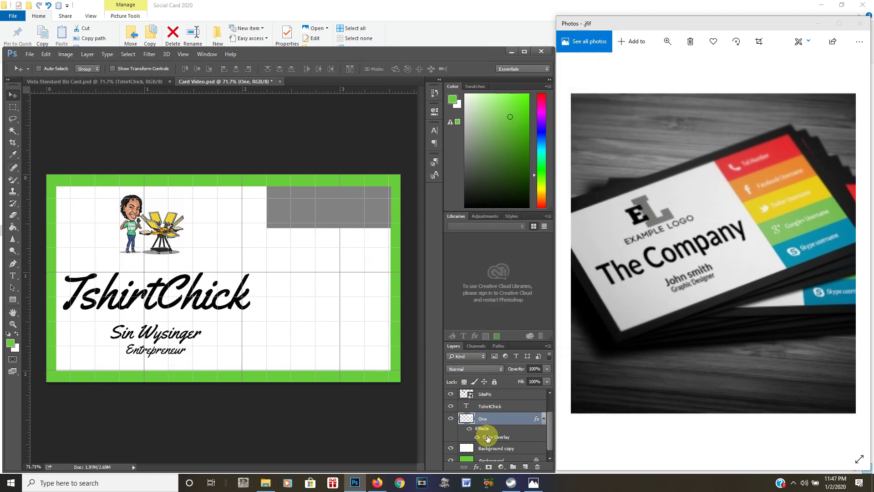
{"action": "double_click", "coordinate": [487, 437]}
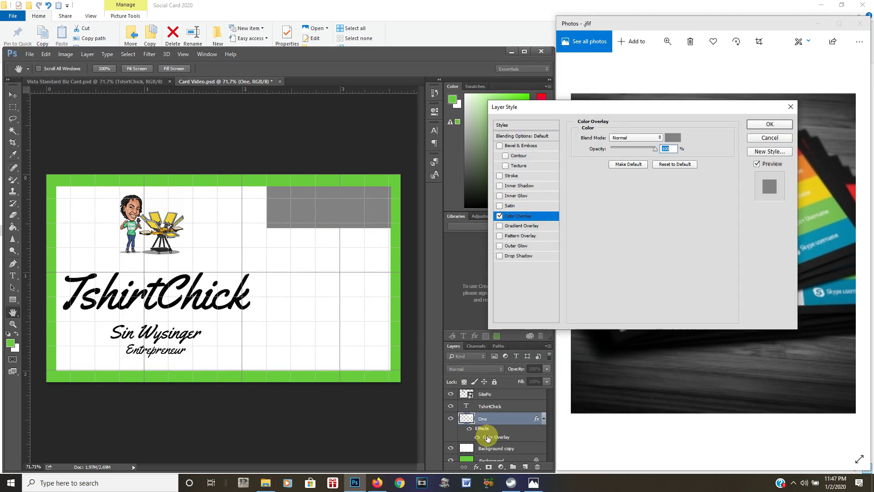
{"action": "left_click", "coordinate": [675, 138]}
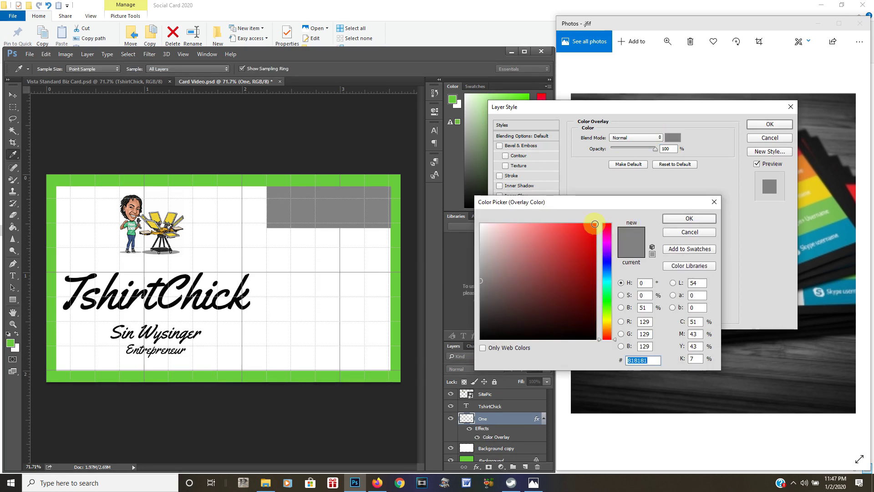
{"action": "left_click", "coordinate": [595, 224]}
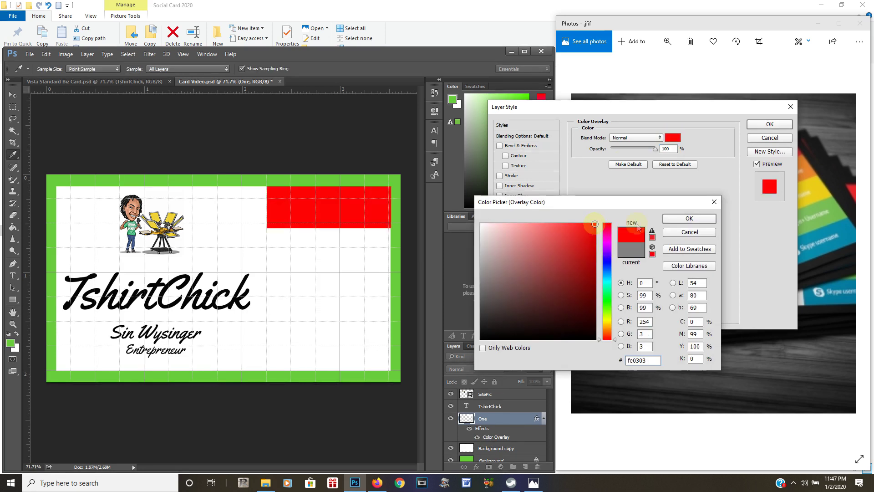
{"action": "left_click", "coordinate": [687, 219]}
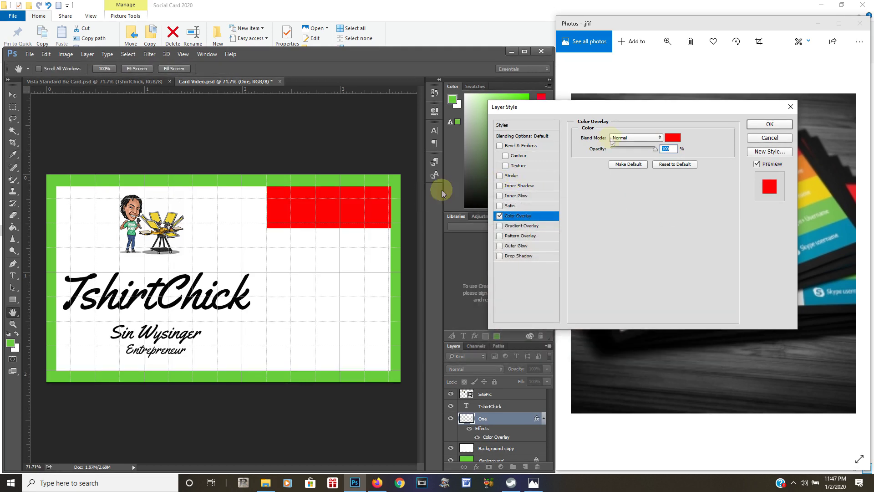
{"action": "left_click", "coordinate": [775, 126]}
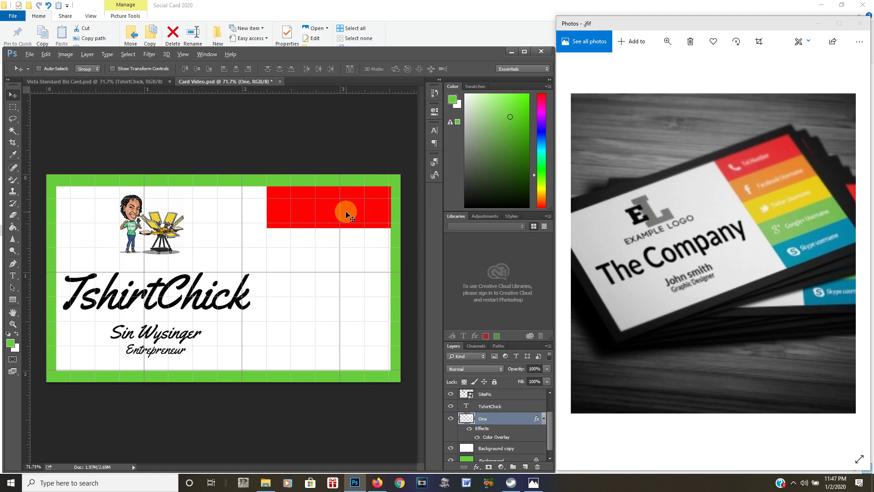
Duplicate the red block downward, recolour its overlay magenta, and fit it under the red bar
{"action": "left_click_drag", "start_coordinate": [346, 211], "coordinate": [346, 260]}
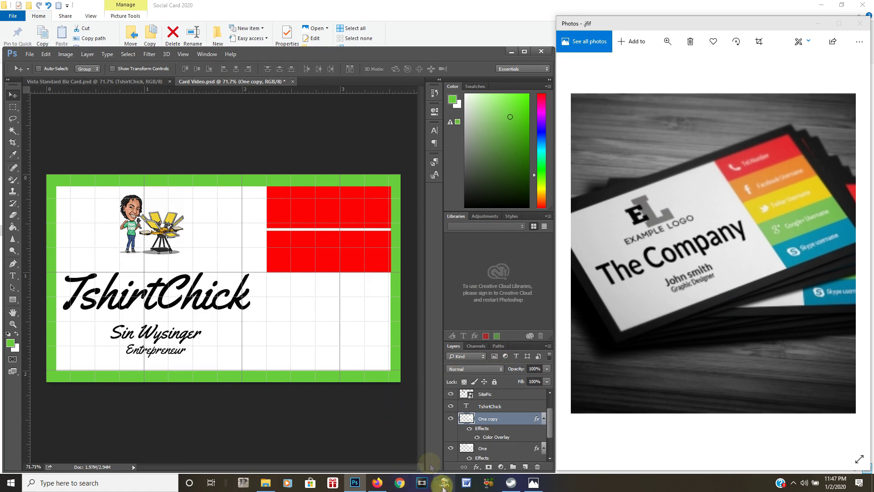
{"action": "double_click", "coordinate": [491, 438]}
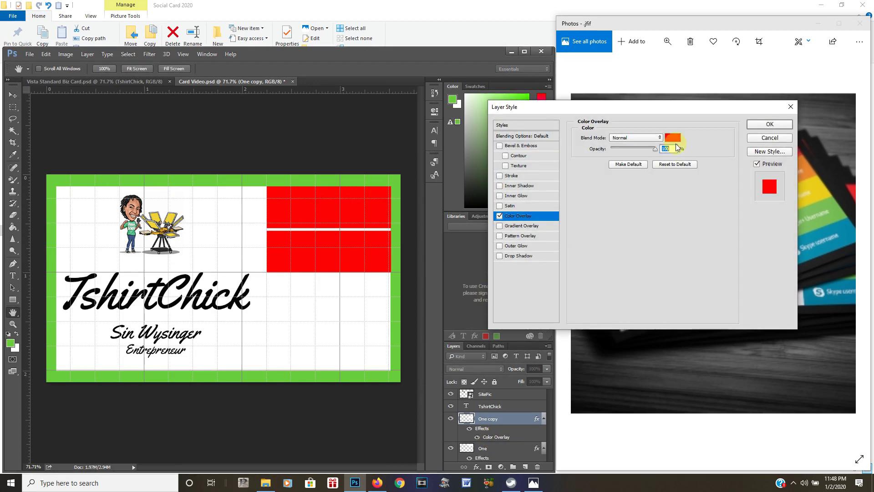
{"action": "left_click", "coordinate": [674, 138]}
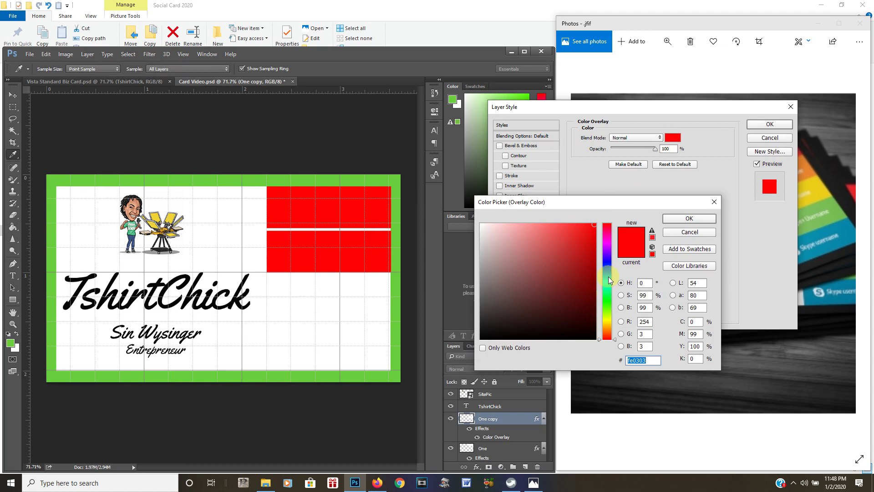
{"action": "left_click", "coordinate": [607, 243]}
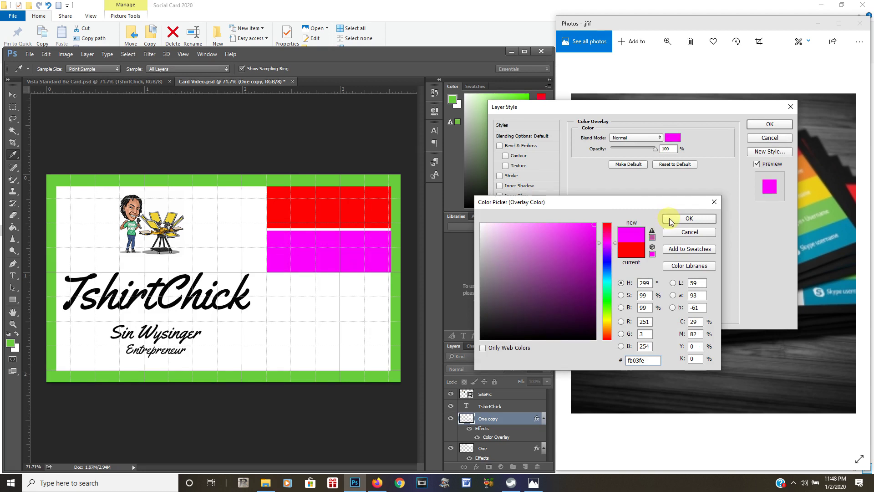
{"action": "left_click", "coordinate": [671, 221]}
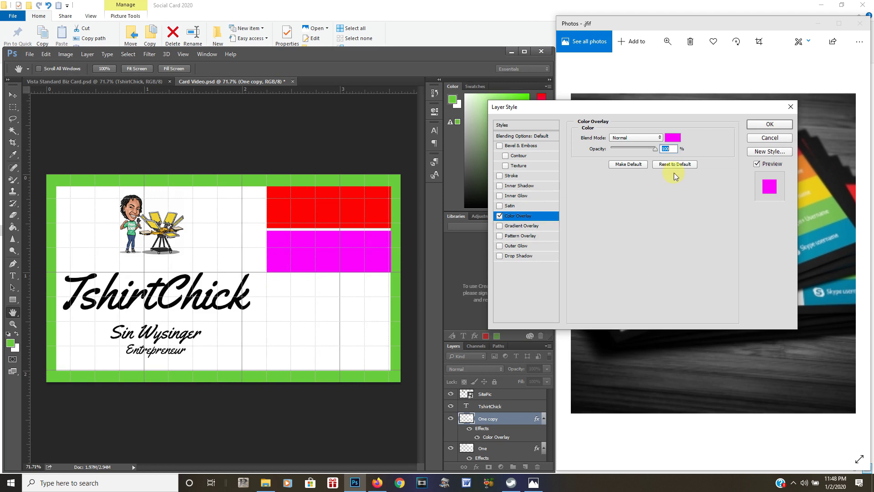
{"action": "left_click", "coordinate": [758, 126]}
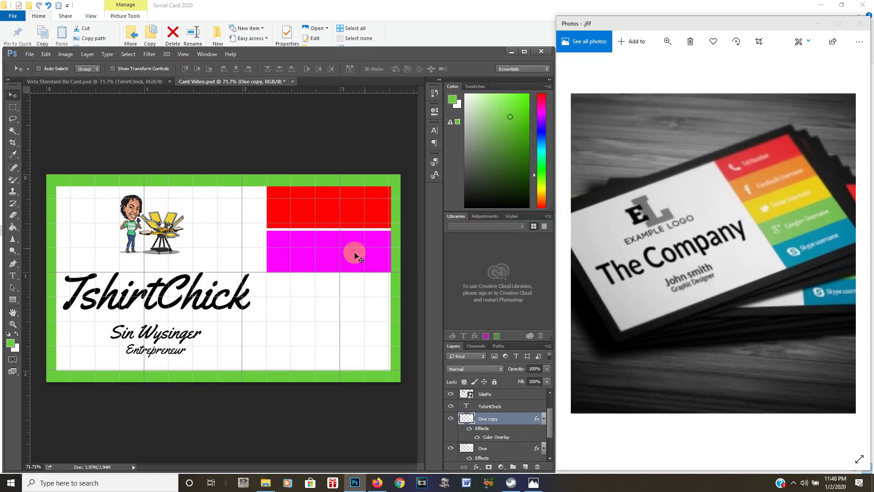
{"action": "left_click_drag", "start_coordinate": [318, 263], "coordinate": [318, 260]}
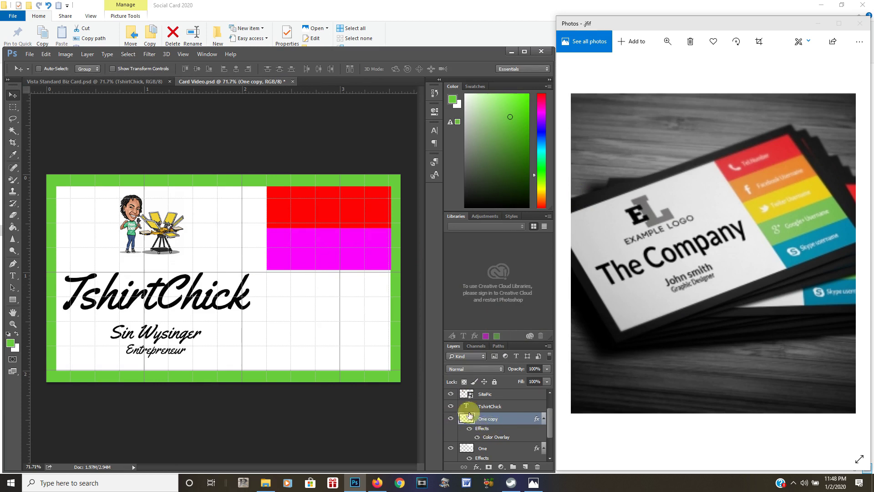
Duplicate the magenta block into a second copy below it
{"action": "left_click", "coordinate": [334, 260]}
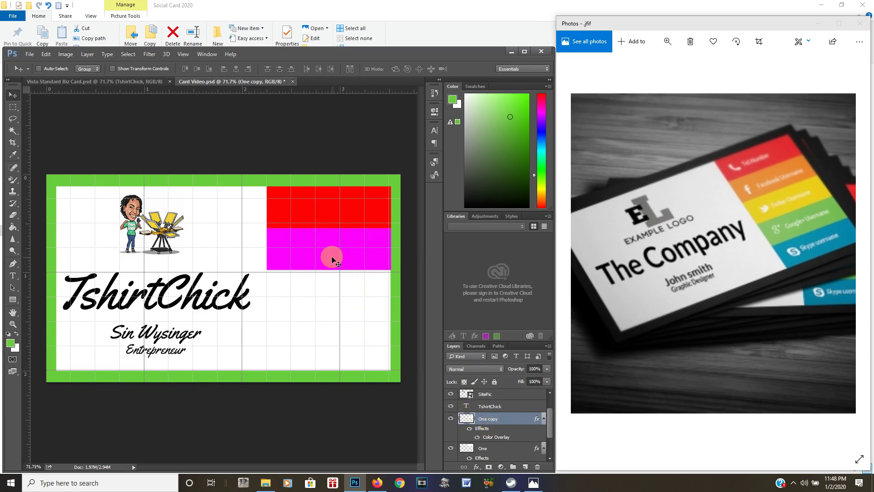
{"action": "left_click_drag", "start_coordinate": [332, 260], "coordinate": [334, 296]}
{"action": "left_click_drag", "start_coordinate": [321, 213], "coordinate": [328, 313]}
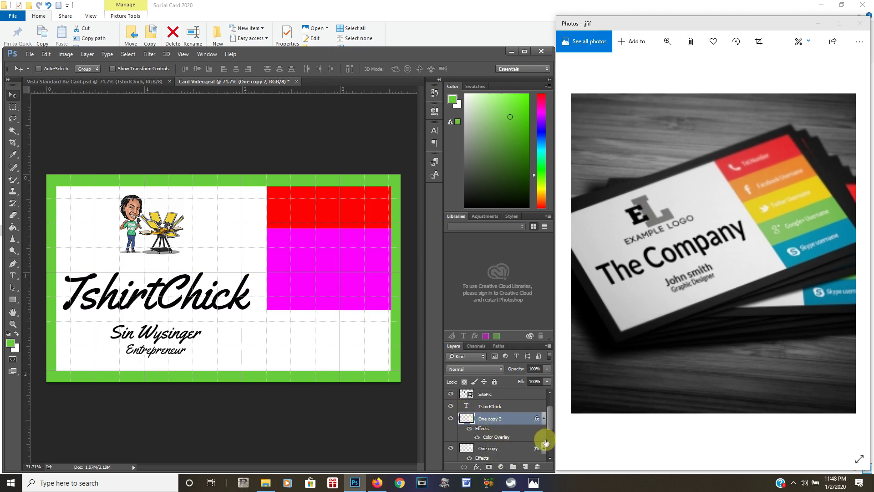
Rename the One copy layers to Two and Three, then save the document
{"action": "scroll", "coordinate": [550, 428], "scroll_direction": "down", "scroll_amount": 3}
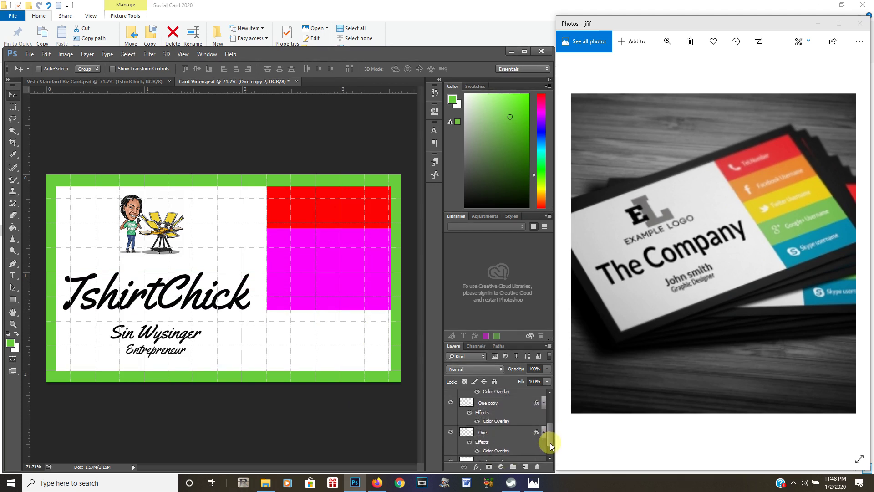
{"action": "scroll", "coordinate": [550, 443], "scroll_direction": "up", "scroll_amount": 1}
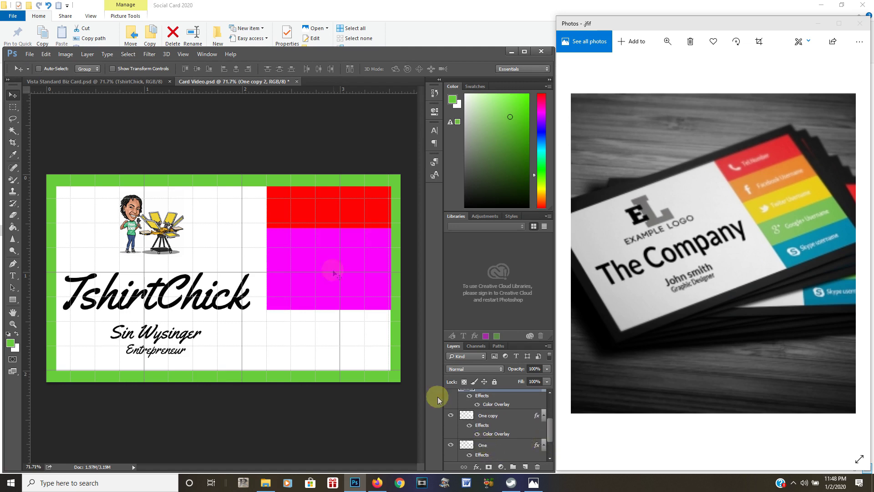
{"action": "double_click", "coordinate": [489, 416]}
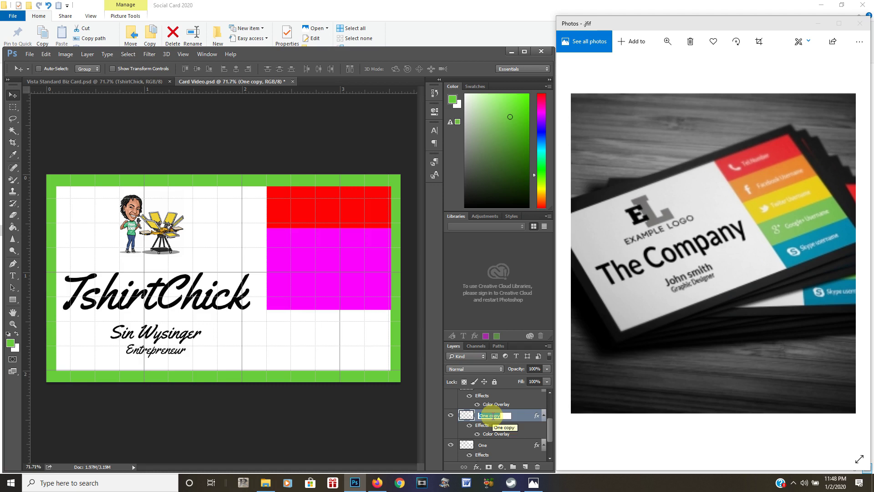
{"action": "type", "text": "Two"}
{"action": "left_click", "coordinate": [515, 419]}
{"action": "left_click", "coordinate": [526, 431]}
{"action": "left_click", "coordinate": [548, 435]}
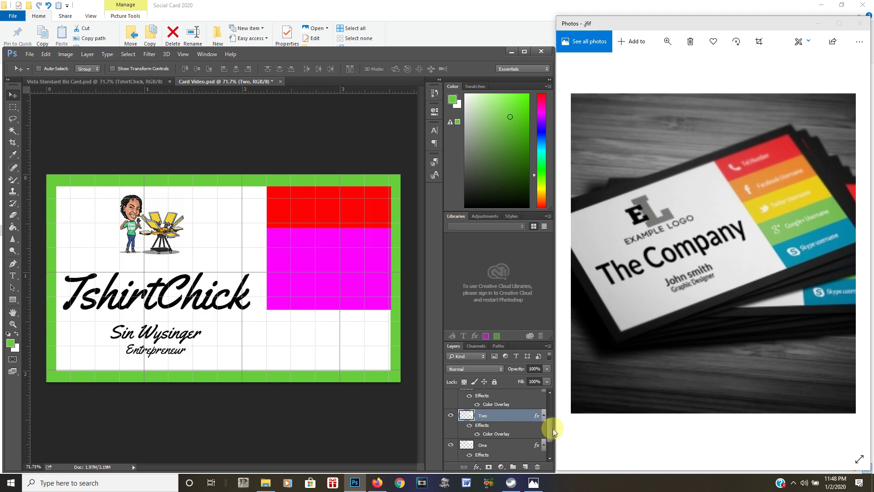
{"action": "left_click_drag", "start_coordinate": [550, 435], "coordinate": [550, 416]}
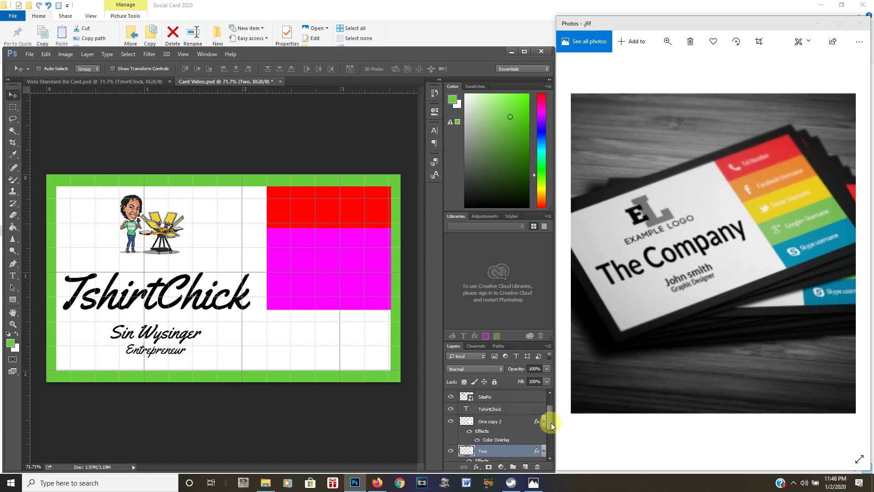
{"action": "double_click", "coordinate": [491, 421]}
{"action": "type", "text": "Three"}
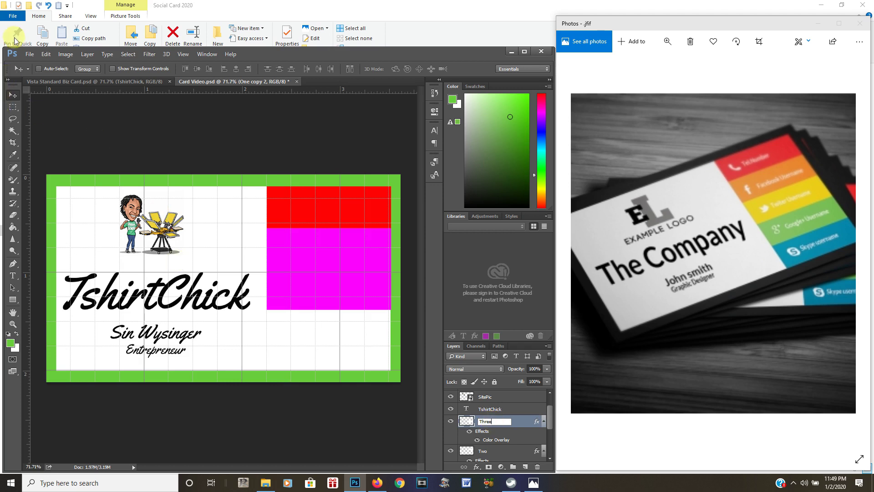
{"action": "key", "text": "Return"}
{"action": "left_click", "coordinate": [30, 54]}
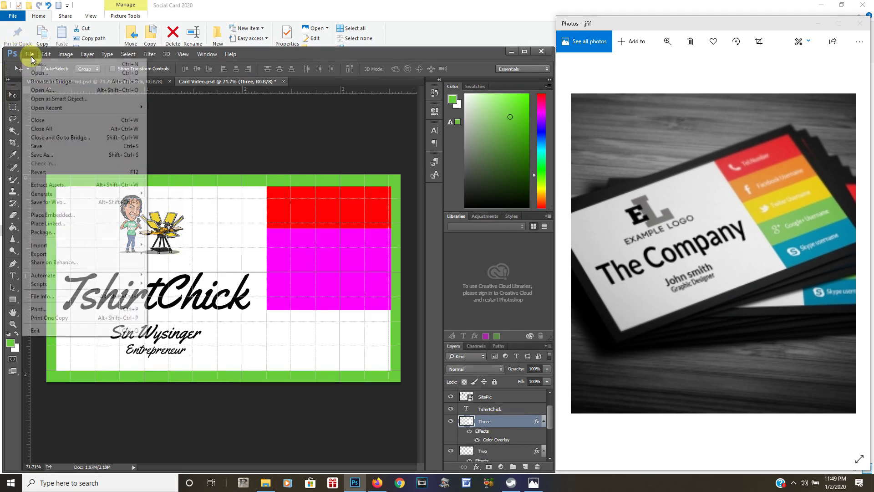
{"action": "left_click", "coordinate": [39, 146]}
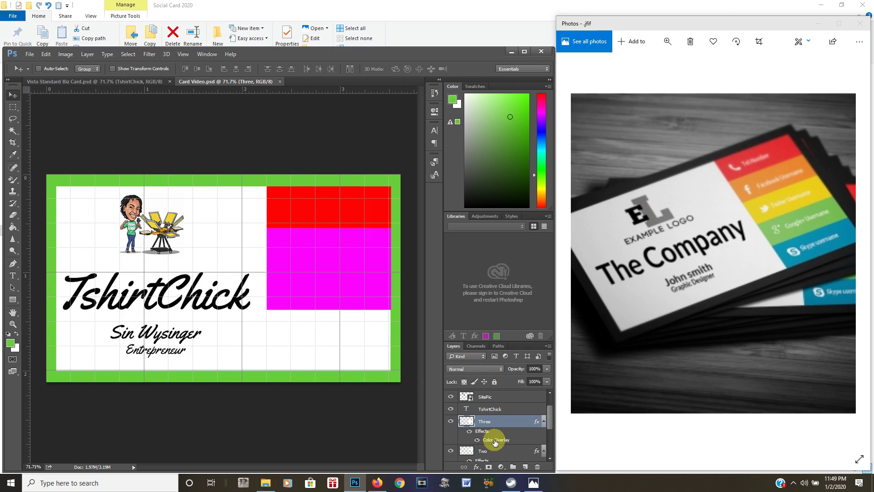
Change layer Three's Color Overlay to blue 03b4fe
{"action": "double_click", "coordinate": [496, 441]}
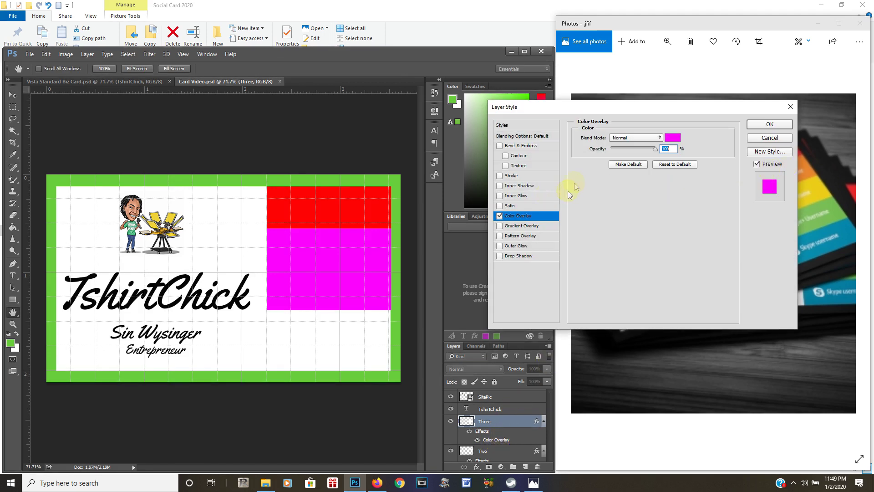
{"action": "left_click", "coordinate": [673, 137]}
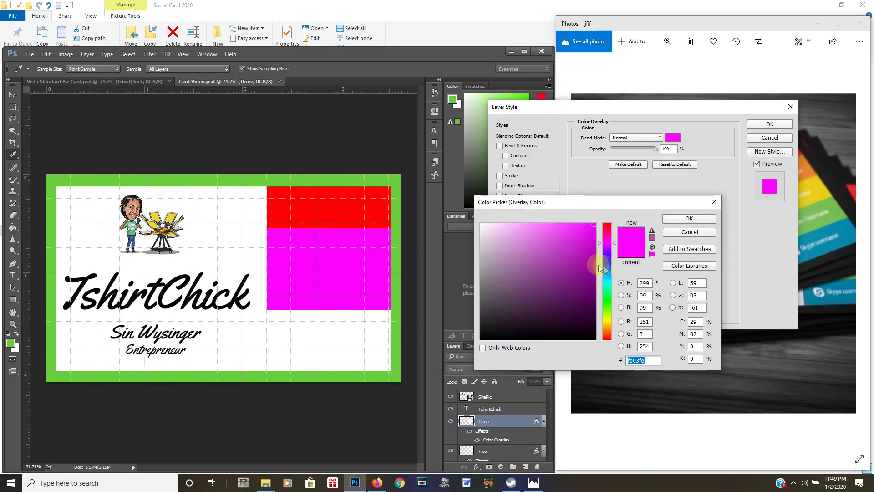
{"action": "left_click", "coordinate": [609, 276]}
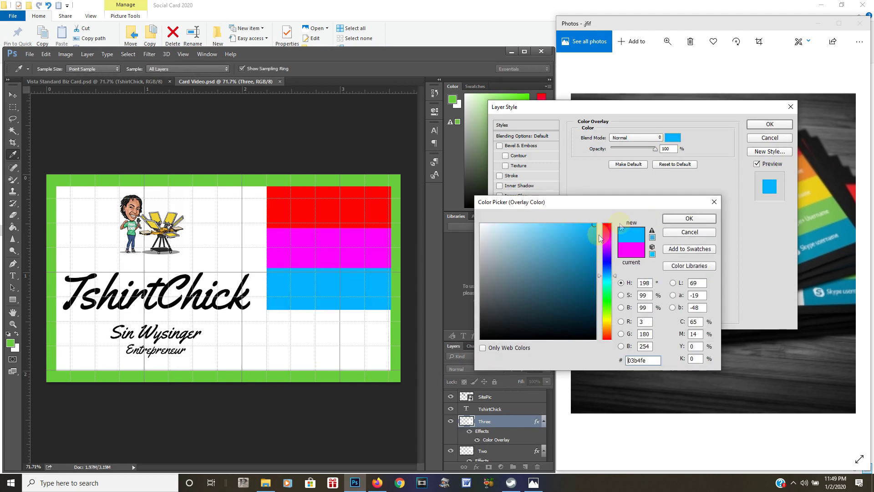
{"action": "left_click", "coordinate": [673, 219]}
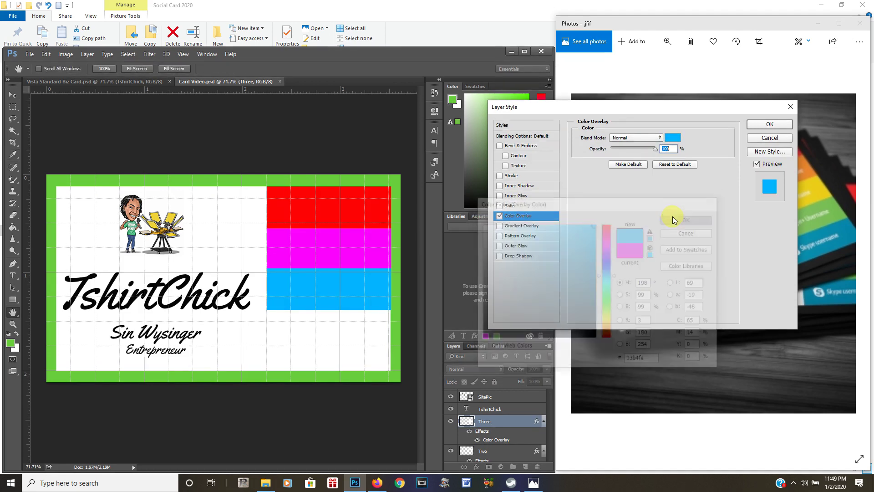
{"action": "left_click", "coordinate": [769, 125]}
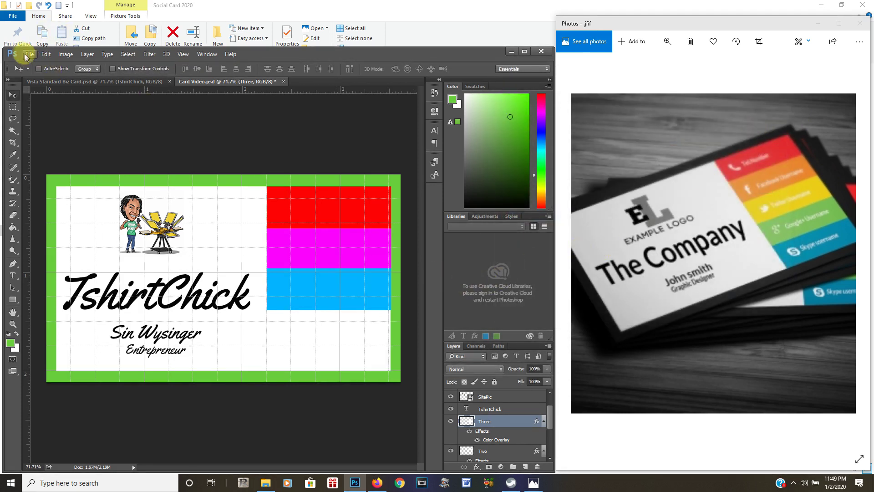
Duplicate the blue block below itself and rename the new layer Four
{"action": "scroll", "coordinate": [519, 420], "scroll_direction": "down", "scroll_amount": 1}
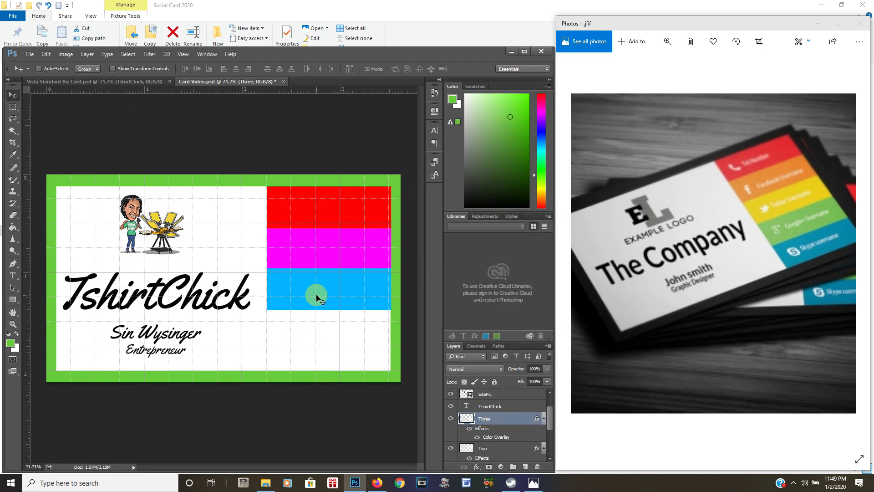
{"action": "left_click_drag", "start_coordinate": [317, 298], "coordinate": [318, 343]}
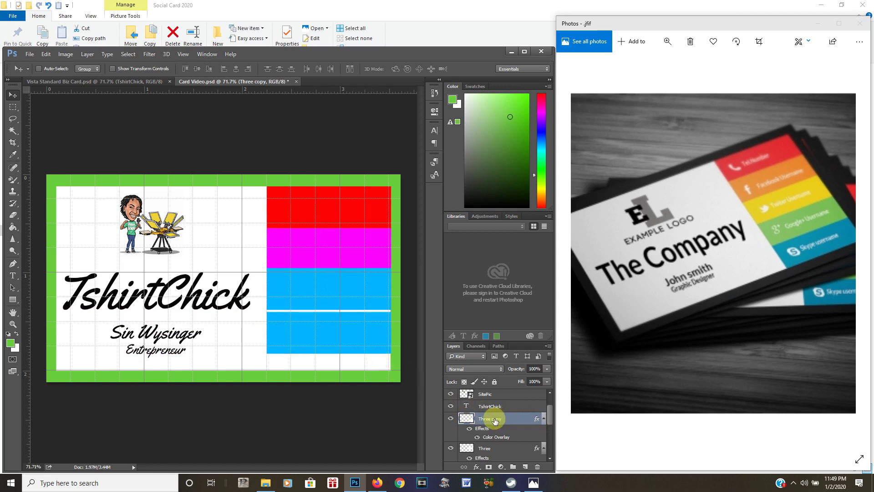
{"action": "type", "text": "Four"}
{"action": "key", "text": "Return"}
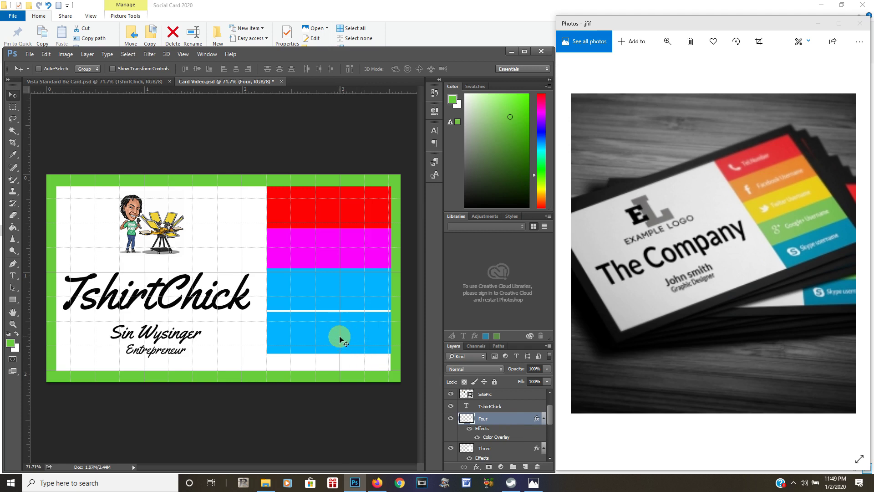
{"action": "left_click", "coordinate": [489, 428]}
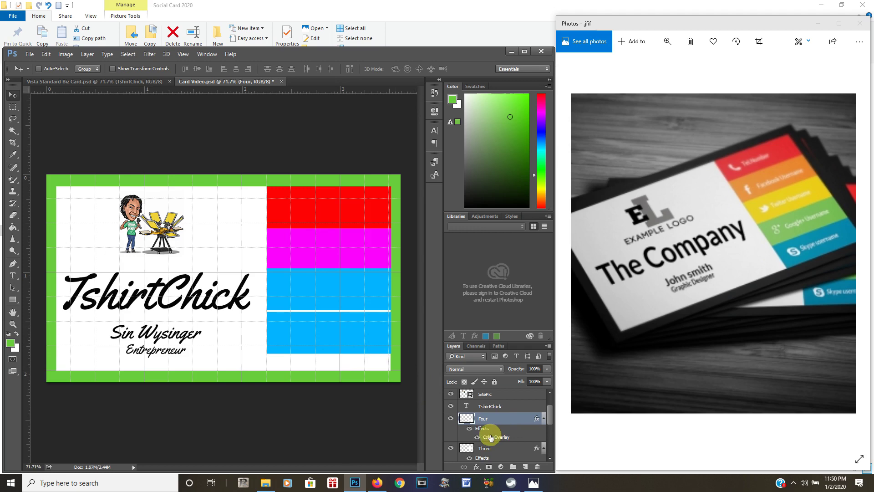
Change layer Four's Color Overlay to orange fe6d03
{"action": "double_click", "coordinate": [491, 437]}
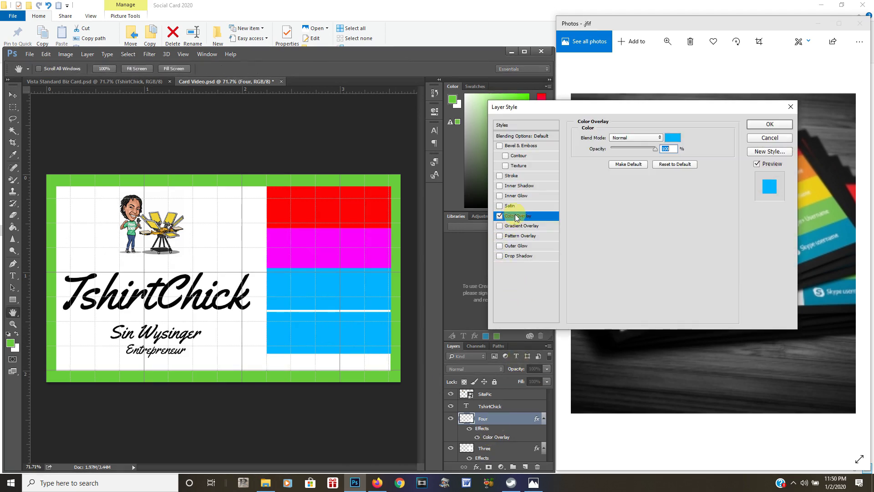
{"action": "left_click", "coordinate": [674, 138]}
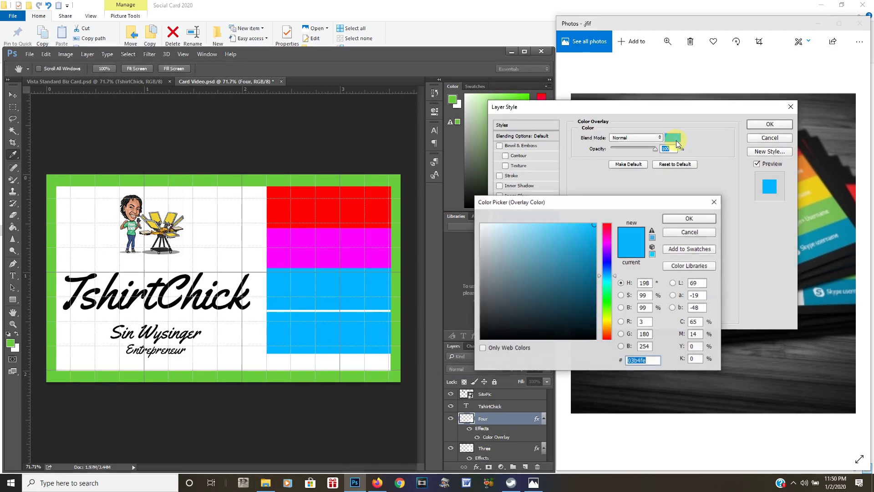
{"action": "left_click", "coordinate": [609, 324]}
{"action": "left_click_drag", "start_coordinate": [610, 324], "coordinate": [610, 323]}
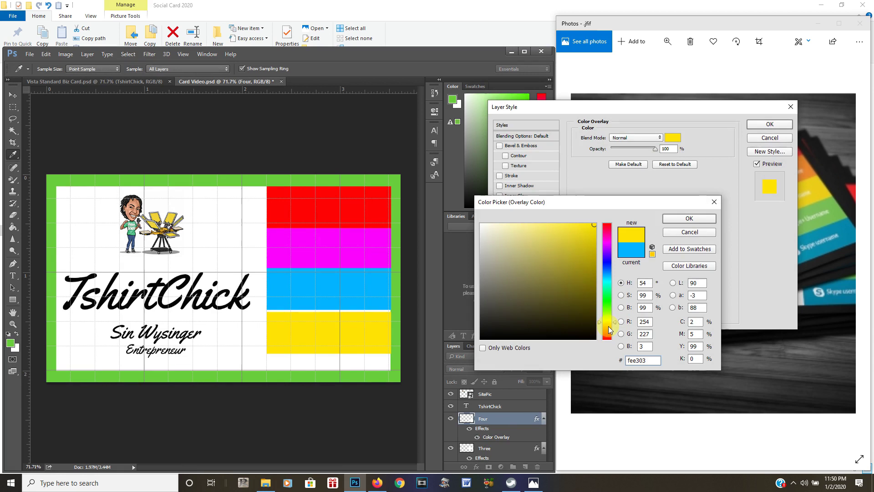
{"action": "left_click", "coordinate": [610, 327]}
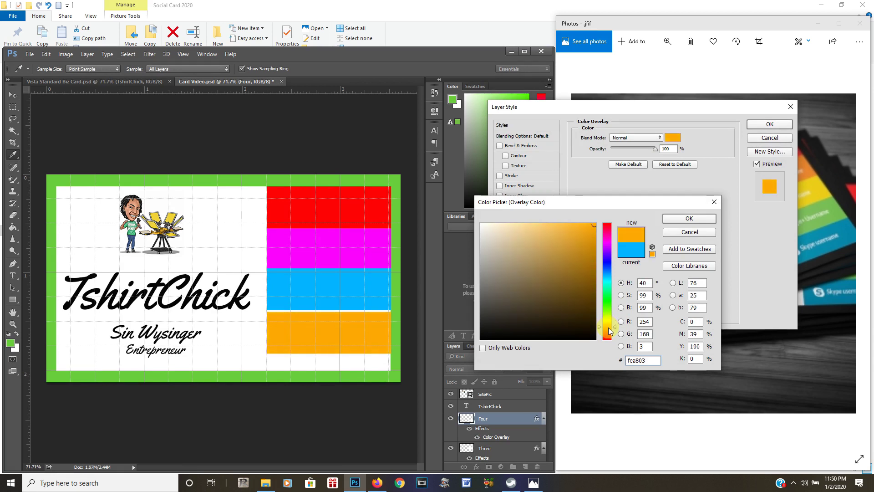
{"action": "left_click", "coordinate": [609, 329]}
{"action": "left_click", "coordinate": [609, 331]}
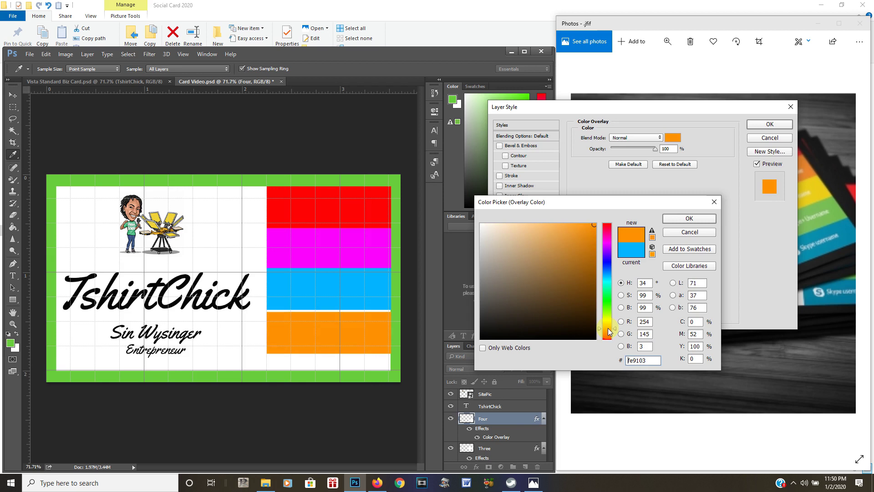
{"action": "left_click", "coordinate": [608, 330]}
{"action": "left_click", "coordinate": [608, 332]}
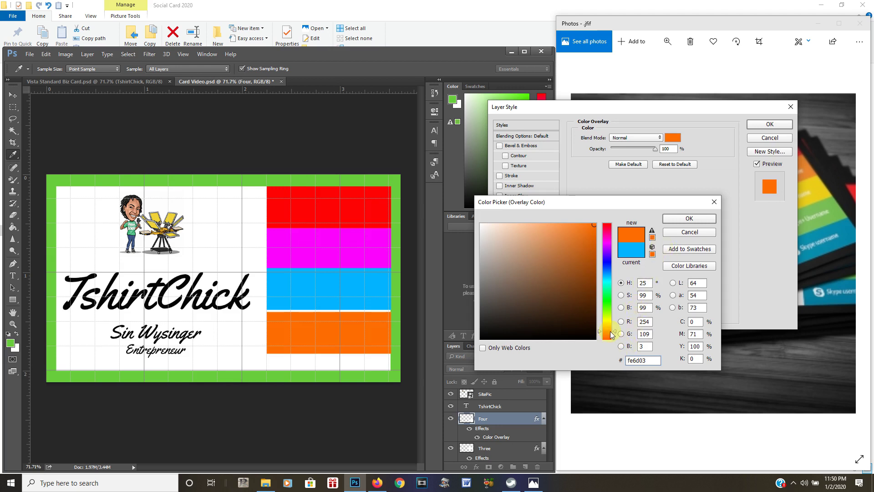
{"action": "left_click", "coordinate": [674, 220]}
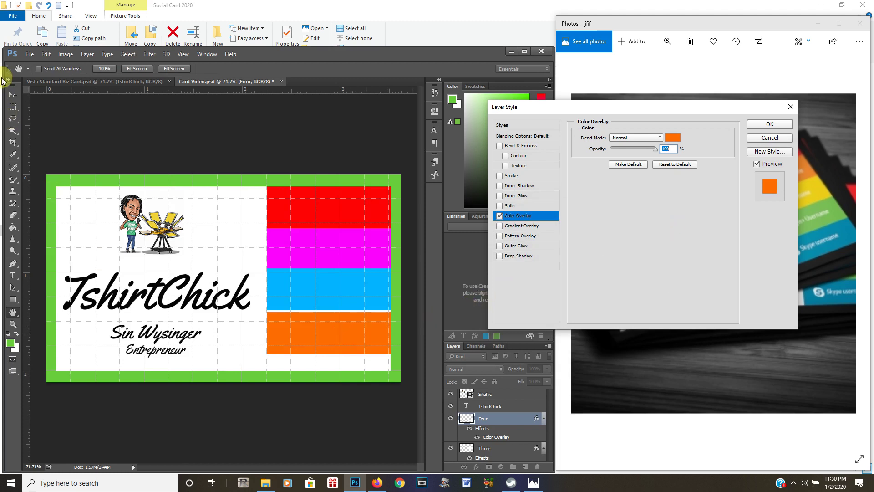
{"action": "left_click", "coordinate": [758, 124]}
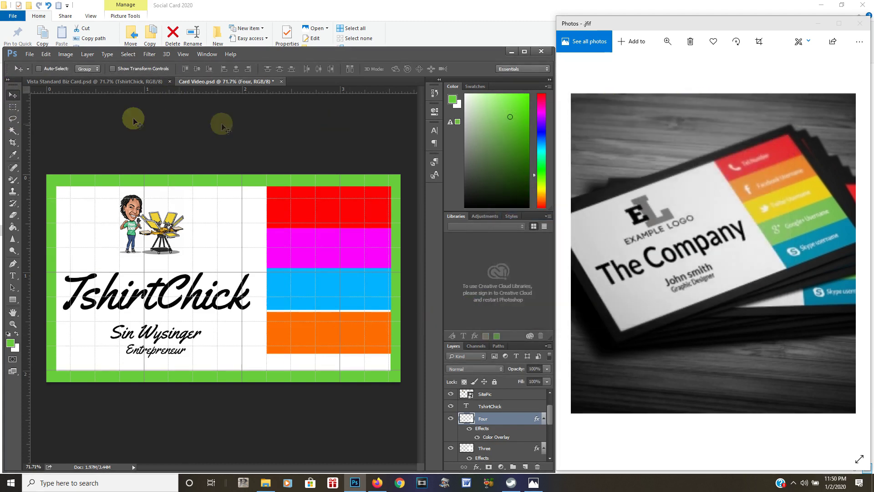
Save the card document
{"action": "left_click", "coordinate": [29, 54]}
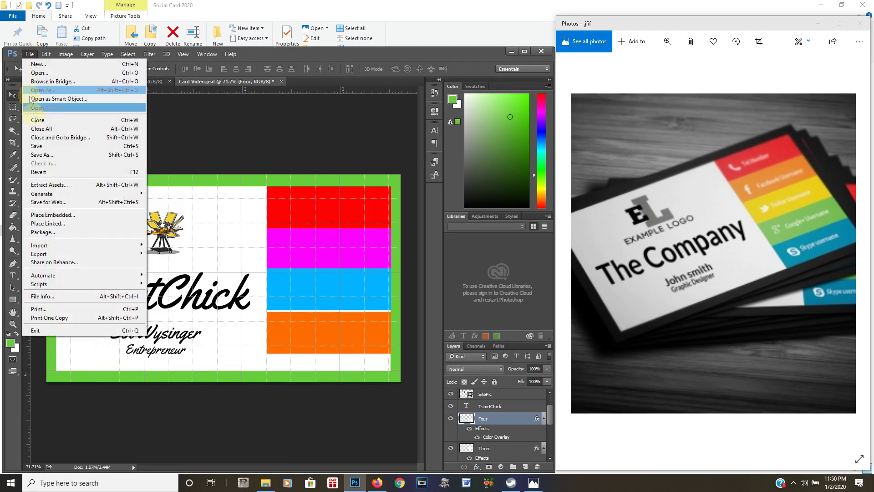
{"action": "left_click", "coordinate": [36, 145]}
{"action": "left_click_drag", "start_coordinate": [363, 346], "coordinate": [363, 345]}
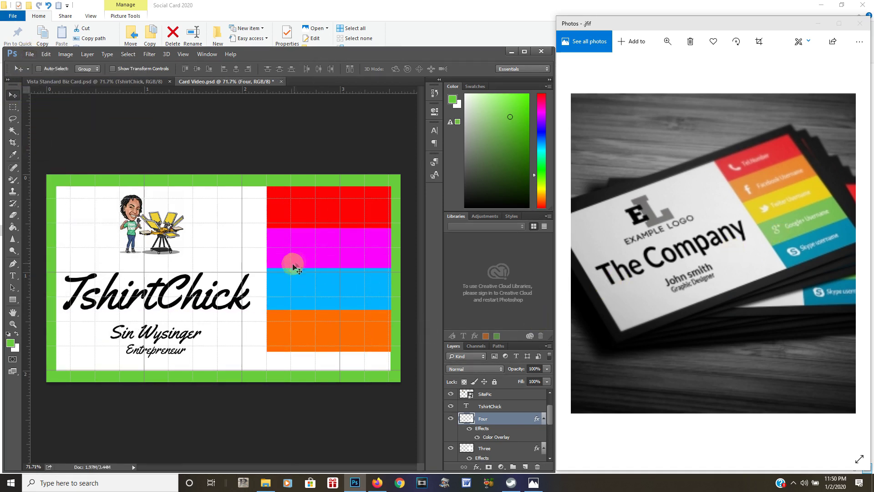
Duplicate the orange block flush below it and rename the copy's layer Five
{"action": "left_click_drag", "start_coordinate": [319, 337], "coordinate": [359, 358]}
{"action": "left_click", "coordinate": [501, 423]}
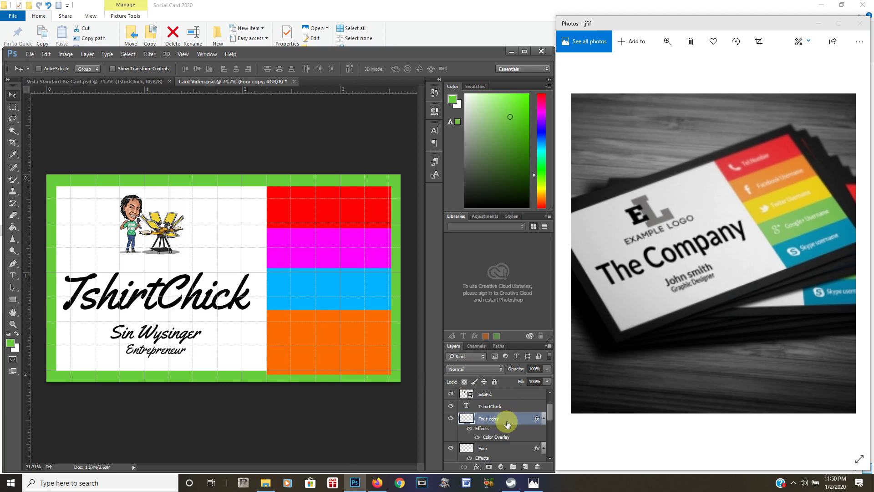
{"action": "double_click", "coordinate": [495, 420]}
{"action": "type", "text": "Five"}
{"action": "key", "text": "Return"}
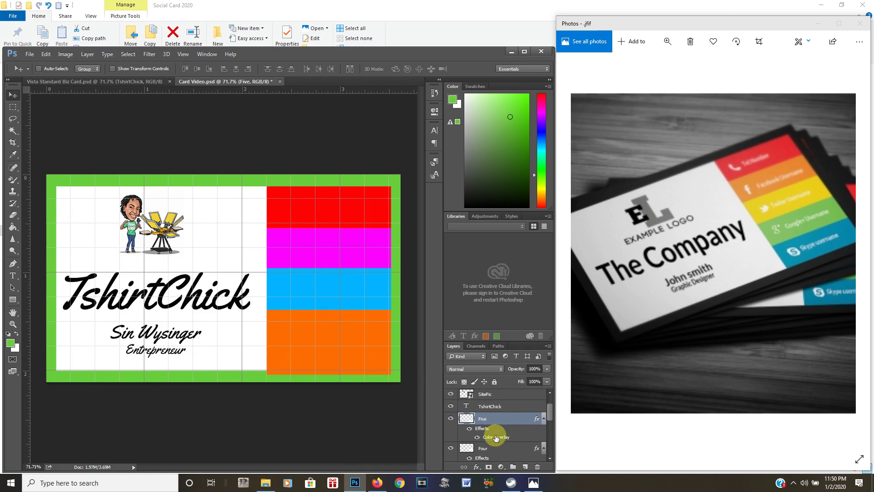
Change layer Five's Color Overlay to yellow fbfe03
{"action": "double_click", "coordinate": [496, 438]}
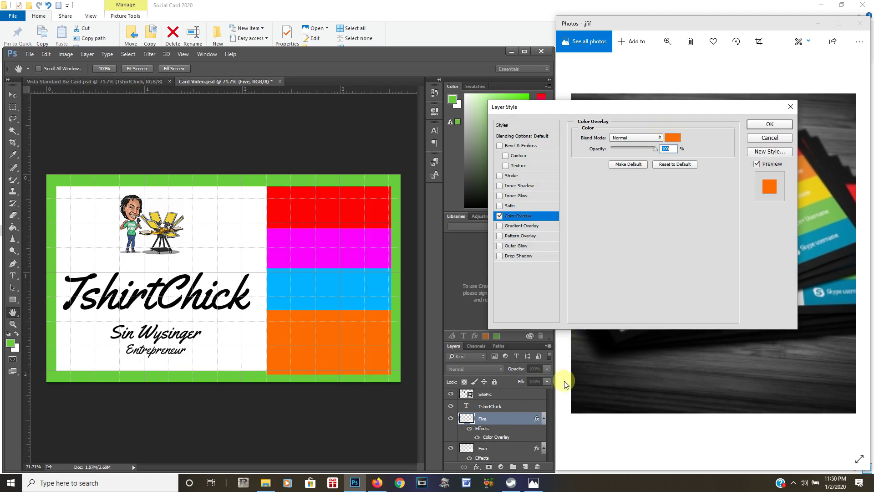
{"action": "left_click", "coordinate": [674, 138]}
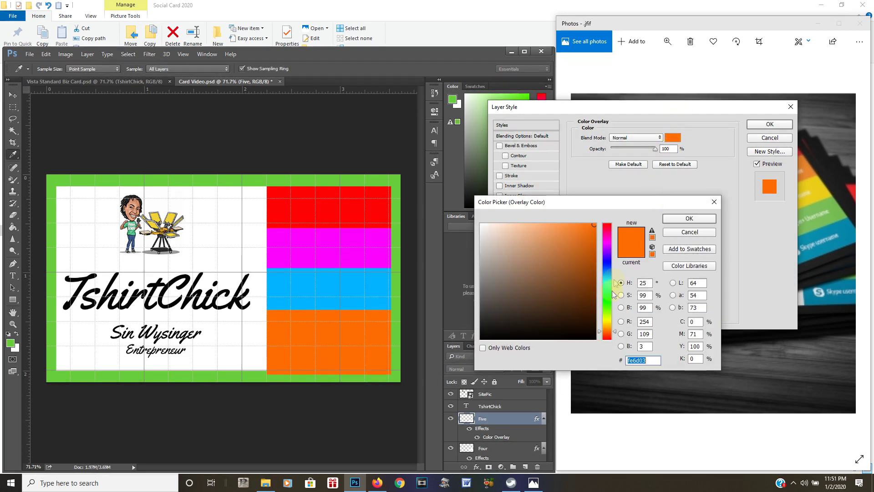
{"action": "left_click", "coordinate": [608, 319]}
{"action": "left_click", "coordinate": [608, 320]}
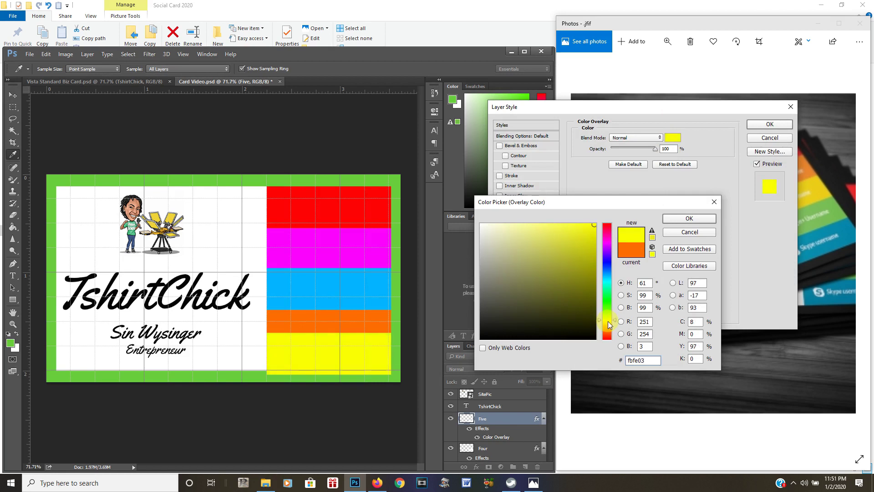
{"action": "left_click", "coordinate": [684, 226]}
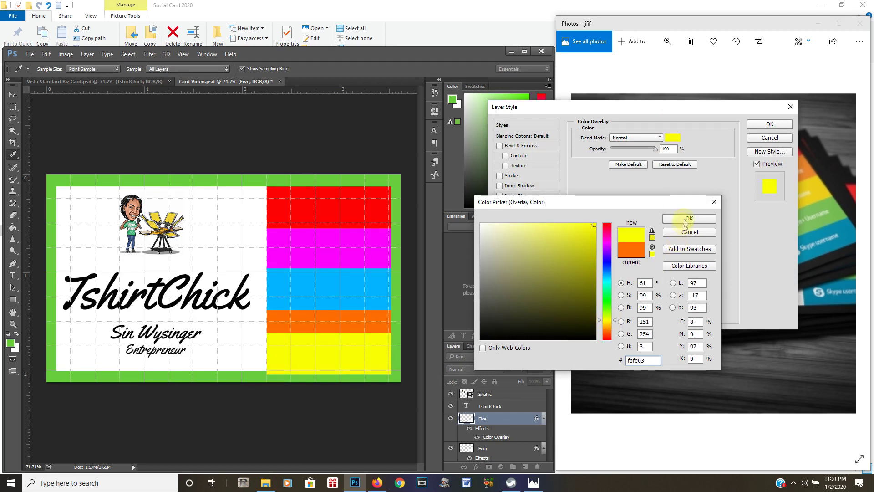
{"action": "left_click", "coordinate": [762, 128]}
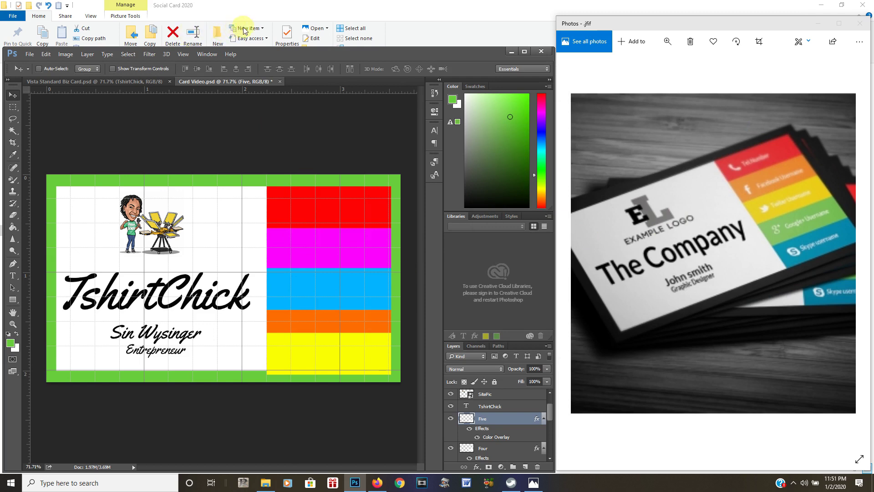
Turn off View > Extras to hide the grid and guides, then save Card Video.psd
{"action": "left_click", "coordinate": [183, 54]}
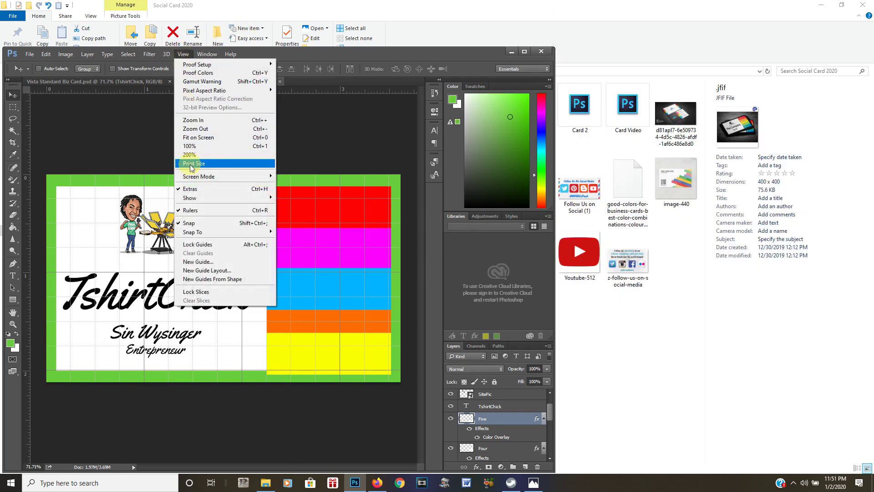
{"action": "left_click", "coordinate": [190, 188]}
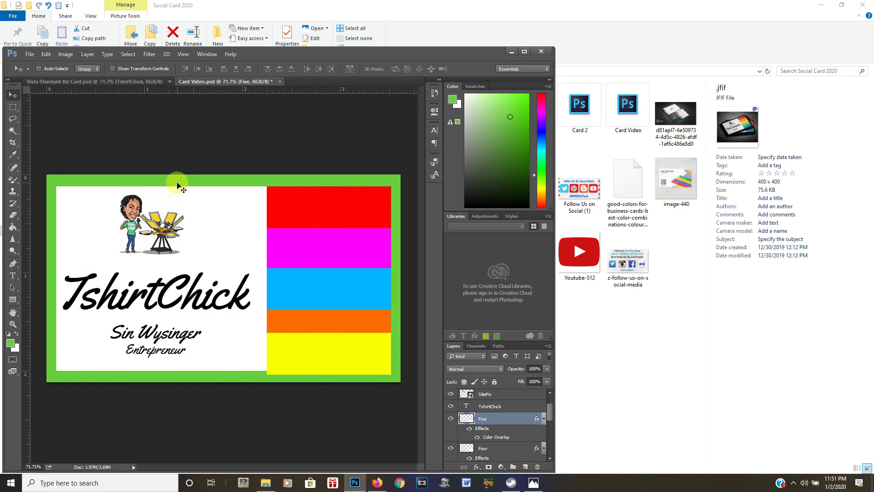
{"action": "left_click", "coordinate": [29, 54]}
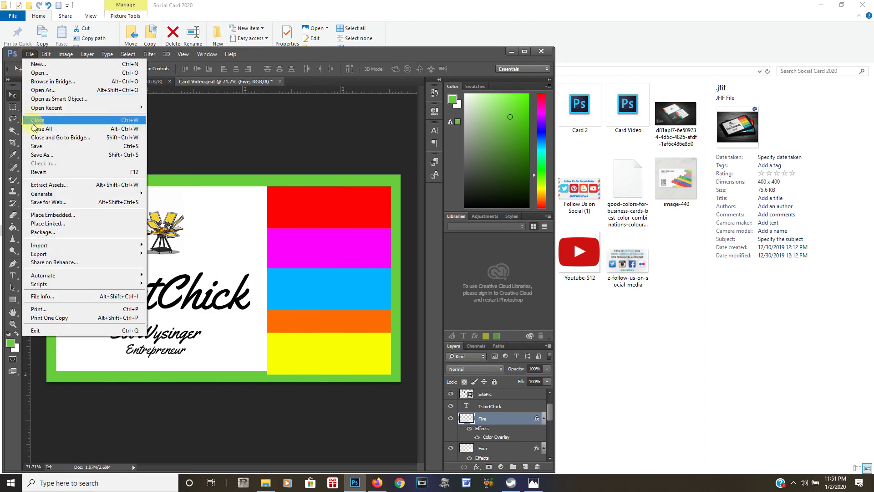
{"action": "left_click", "coordinate": [35, 147]}
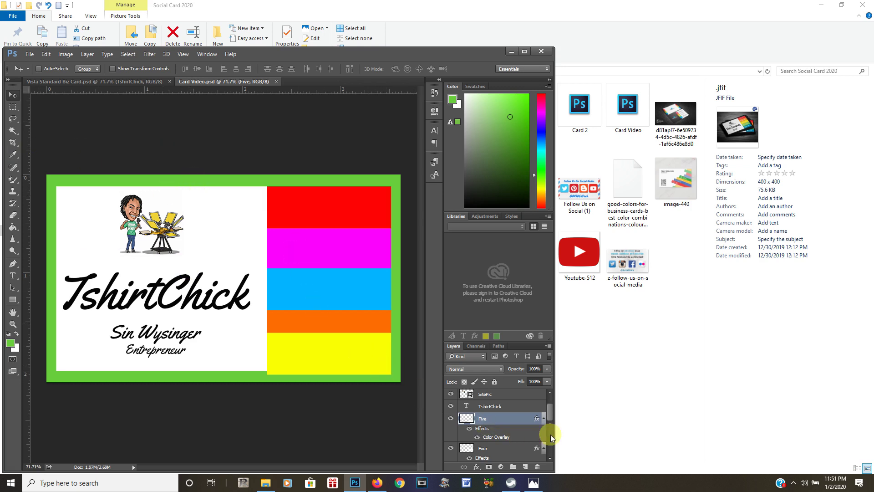
{"action": "left_click_drag", "start_coordinate": [550, 413], "coordinate": [546, 444]}
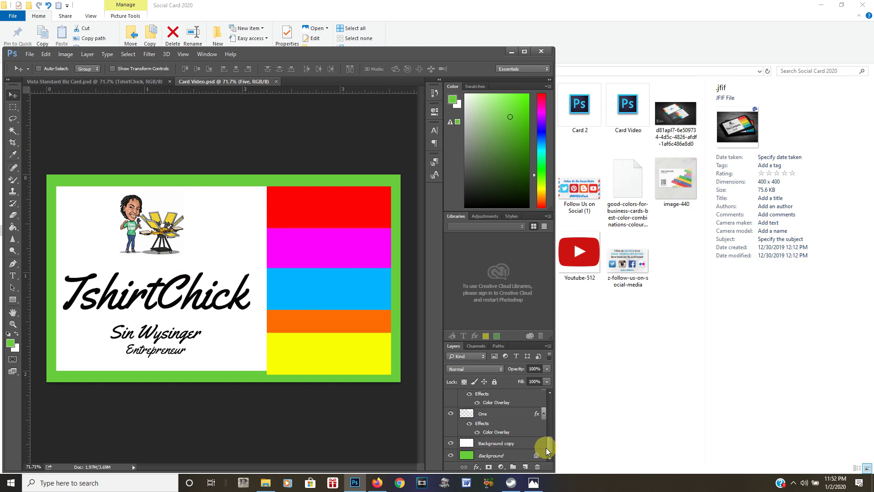
Nudge layer Two up one step and layer Three up three steps to close their gaps
{"action": "left_click", "coordinate": [545, 444]}
{"action": "left_click", "coordinate": [472, 414]}
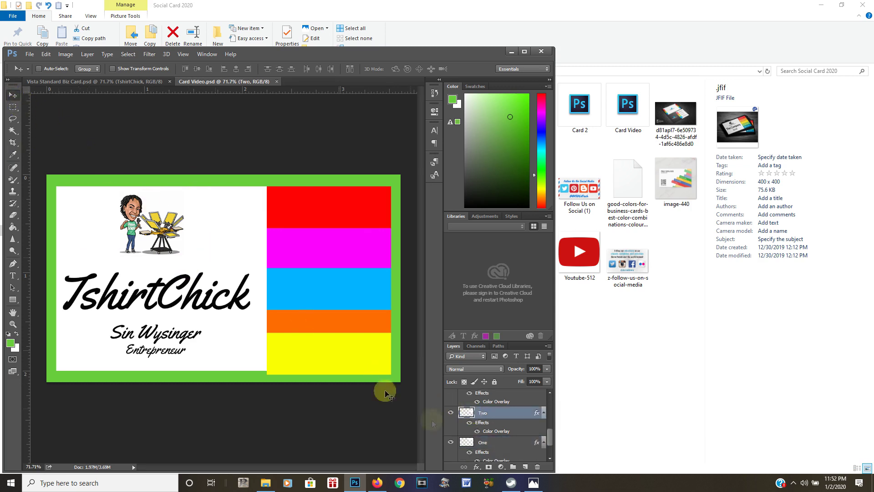
{"action": "key", "text": "Up"}
{"action": "key", "text": "Up"}
{"action": "key", "text": "Up"}
{"action": "key", "text": "Up"}
{"action": "key", "text": "Up"}
{"action": "key", "text": "Up"}
{"action": "key", "text": "Up"}
{"action": "key", "text": "Up"}
{"action": "key", "text": "Up"}
{"action": "key", "text": "Up"}
{"action": "key", "text": "Up"}
{"action": "key", "text": "Up"}
{"action": "key", "text": "Up"}
{"action": "key", "text": "Up"}
{"action": "key", "text": "Up"}
{"action": "key", "text": "Up"}
{"action": "key", "text": "Up"}
{"action": "key", "text": "Up"}
{"action": "key", "text": "Up"}
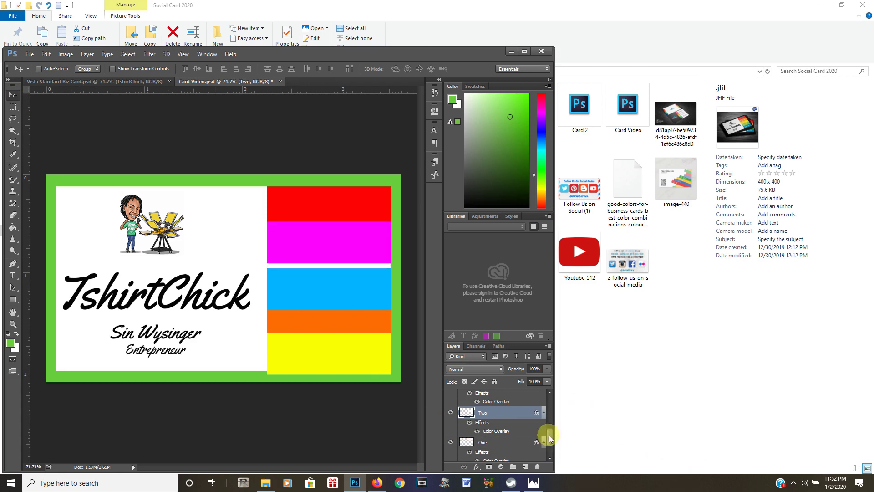
{"action": "scroll", "coordinate": [550, 432], "scroll_direction": "up", "scroll_amount": 1}
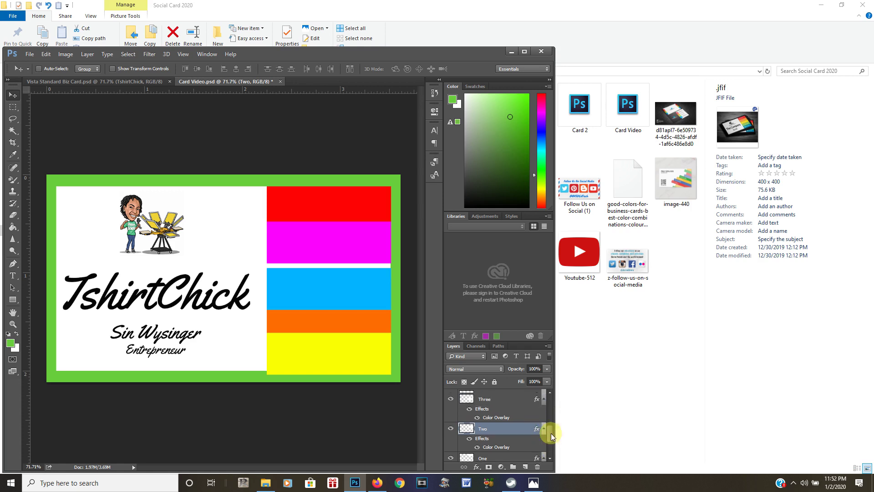
{"action": "left_click", "coordinate": [484, 404]}
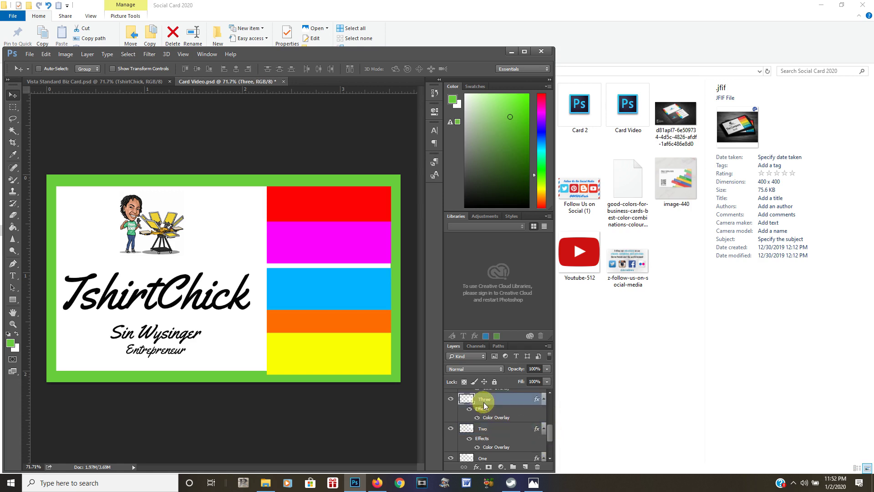
{"action": "key", "text": "Up"}
{"action": "key", "text": "Up"}
{"action": "key", "text": "Up"}
{"action": "key", "text": "Up"}
{"action": "key", "text": "Up"}
{"action": "key", "text": "Up"}
{"action": "key", "text": "Up"}
{"action": "key", "text": "Up"}
{"action": "key", "text": "Up"}
{"action": "key", "text": "Up"}
{"action": "key", "text": "Up"}
{"action": "key", "text": "Up"}
{"action": "key", "text": "Up"}
{"action": "key", "text": "Up"}
{"action": "key", "text": "Up"}
{"action": "key", "text": "Up"}
{"action": "key", "text": "Up"}
{"action": "key", "text": "Up"}
{"action": "key", "text": "Up"}
{"action": "key", "text": "Up"}
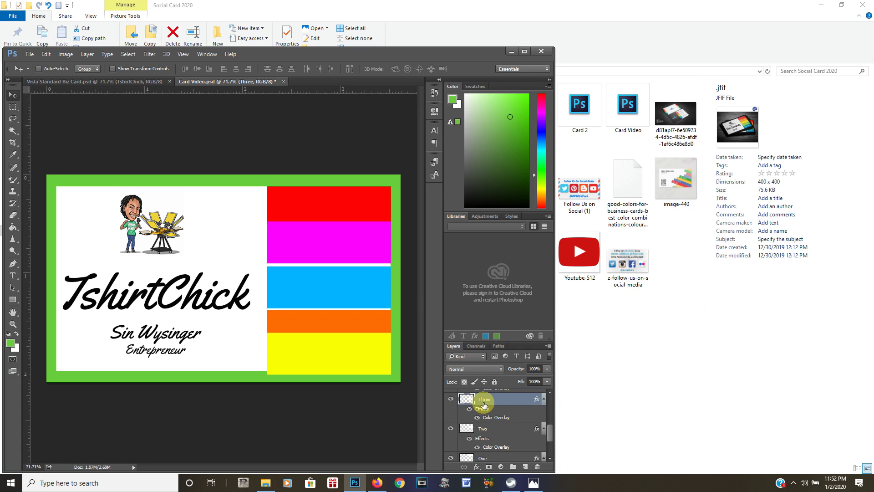
{"action": "key", "text": "Up"}
{"action": "key", "text": "Up"}
{"action": "key", "text": "Up"}
{"action": "key", "text": "Up"}
{"action": "key", "text": "Up"}
{"action": "key", "text": "Up"}
{"action": "key", "text": "Up"}
{"action": "key", "text": "Up"}
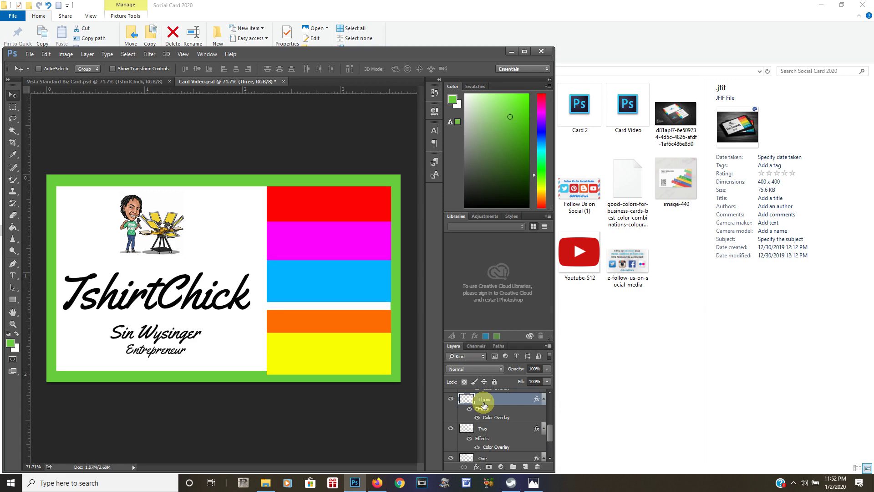
{"action": "key", "text": "Up"}
{"action": "key", "text": "Up"}
{"action": "key", "text": "Up"}
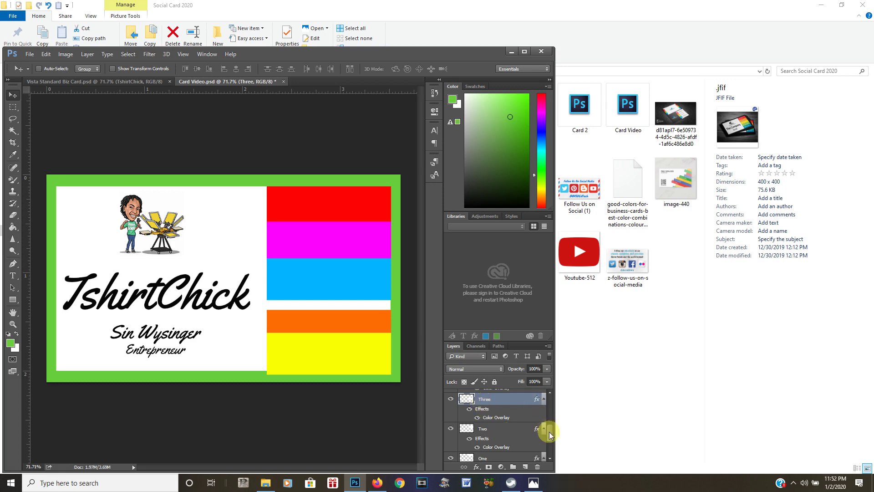
Nudge layer Four up two steps and fine-tune layer Five up then back down
{"action": "left_click_drag", "start_coordinate": [550, 435], "coordinate": [552, 420]}
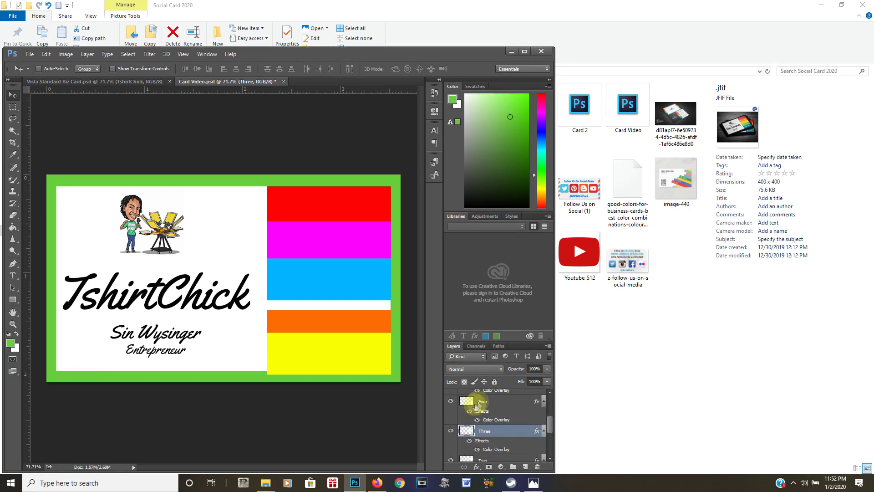
{"action": "left_click", "coordinate": [482, 402]}
{"action": "key", "text": "Up"}
{"action": "key", "text": "Up"}
{"action": "key", "text": "Up"}
{"action": "key", "text": "Up"}
{"action": "key", "text": "Up"}
{"action": "key", "text": "Up"}
{"action": "key", "text": "Up"}
{"action": "key", "text": "Up"}
{"action": "key", "text": "Up"}
{"action": "key", "text": "Up"}
{"action": "key", "text": "Up"}
{"action": "key", "text": "Up"}
{"action": "key", "text": "Up"}
{"action": "key", "text": "Up"}
{"action": "key", "text": "Up"}
{"action": "key", "text": "Up"}
{"action": "key", "text": "Up"}
{"action": "key", "text": "Up"}
{"action": "key", "text": "Up"}
{"action": "key", "text": "Up"}
{"action": "key", "text": "Up"}
{"action": "key", "text": "Up"}
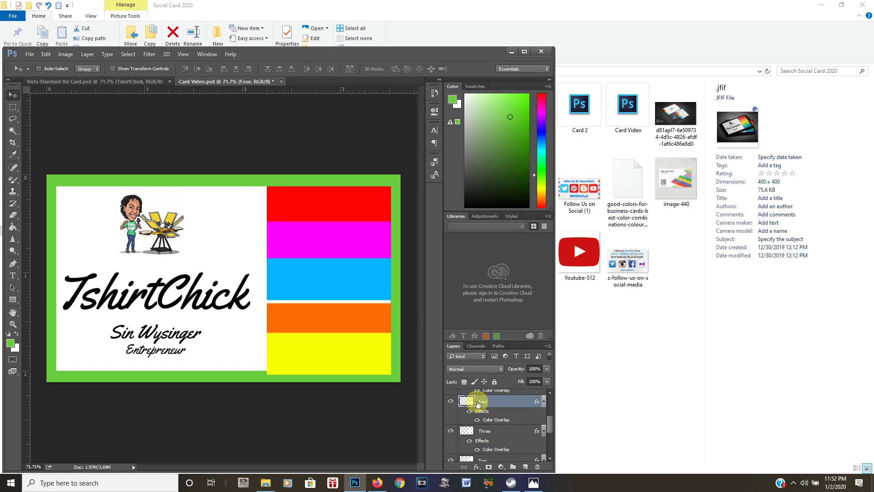
{"action": "key", "text": "Up"}
{"action": "key", "text": "Up"}
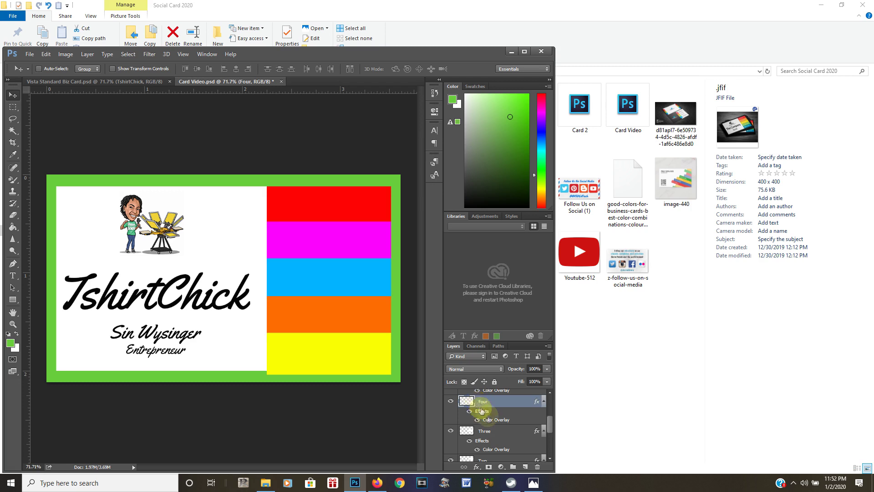
{"action": "left_click_drag", "start_coordinate": [548, 425], "coordinate": [550, 417]}
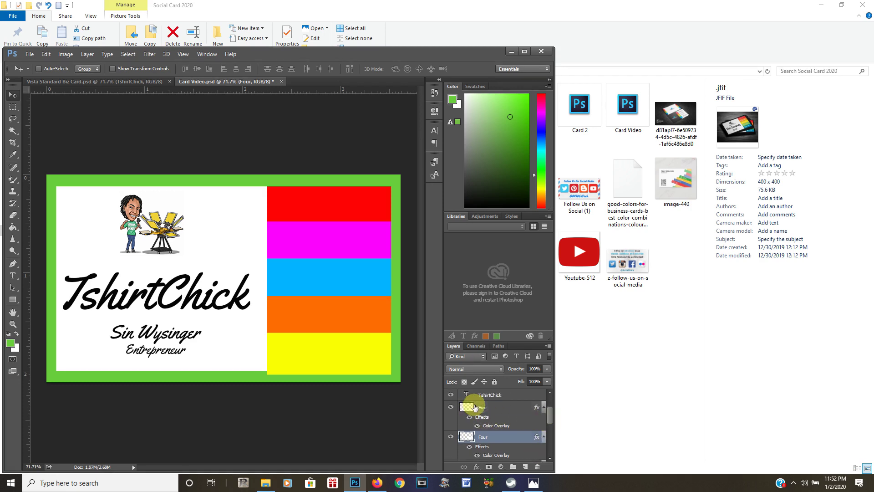
{"action": "left_click", "coordinate": [475, 407]}
{"action": "key", "text": "Up"}
{"action": "key", "text": "Up"}
{"action": "key", "text": "Up"}
{"action": "key", "text": "Up"}
{"action": "key", "text": "Up"}
{"action": "key", "text": "Up"}
{"action": "key", "text": "Up"}
{"action": "key", "text": "Up"}
{"action": "key", "text": "Up"}
{"action": "key", "text": "Up"}
{"action": "key", "text": "Up"}
{"action": "key", "text": "Up"}
{"action": "key", "text": "Up"}
{"action": "key", "text": "Up"}
{"action": "key", "text": "Up"}
{"action": "key", "text": "Up"}
{"action": "key", "text": "Up"}
{"action": "key", "text": "Up"}
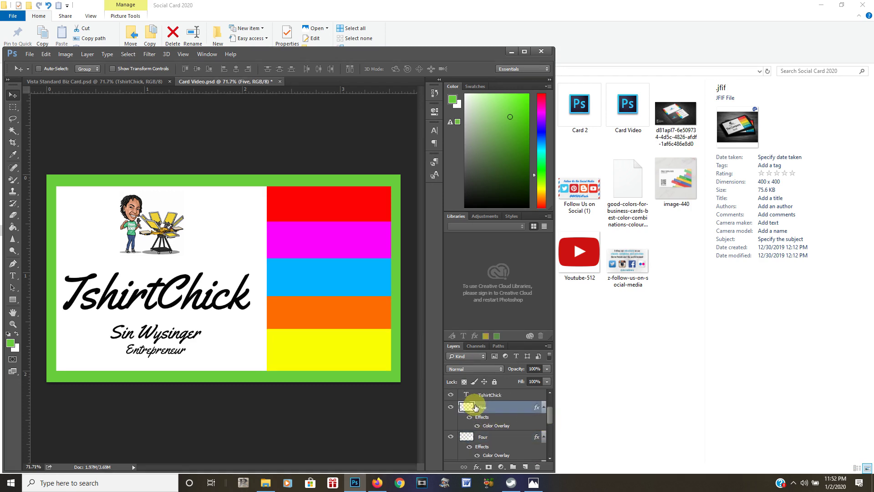
{"action": "key", "text": "Down"}
{"action": "key", "text": "Down"}
{"action": "key", "text": "Down"}
{"action": "key", "text": "Down"}
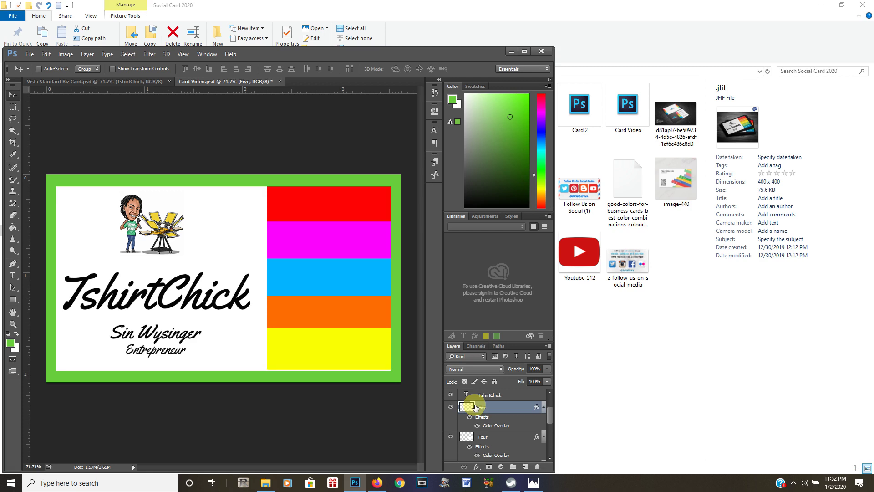
{"action": "key", "text": "Down"}
{"action": "key", "text": "Down"}
{"action": "key", "text": "Down"}
{"action": "key", "text": "Down"}
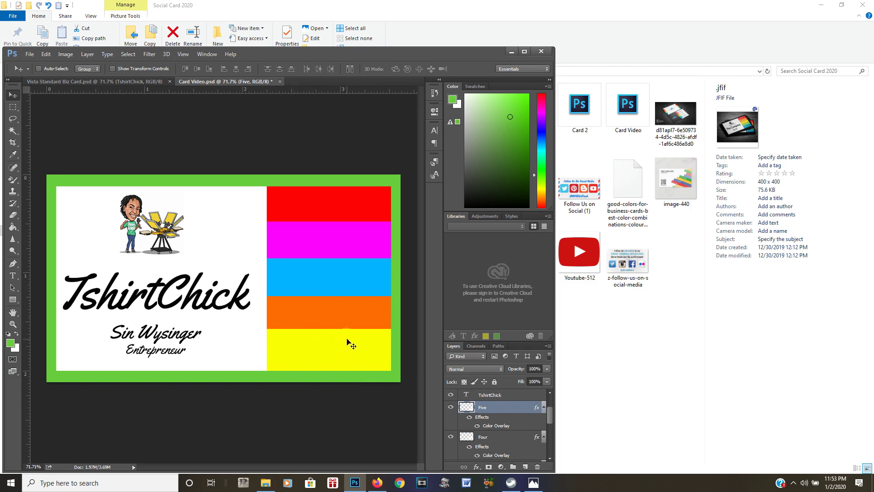
Move layer Five below Four, then nudge the orange stripe to overlap the yellow stripe
{"action": "left_click", "coordinate": [340, 227]}
{"action": "left_click_drag", "start_coordinate": [551, 414], "coordinate": [553, 416]}
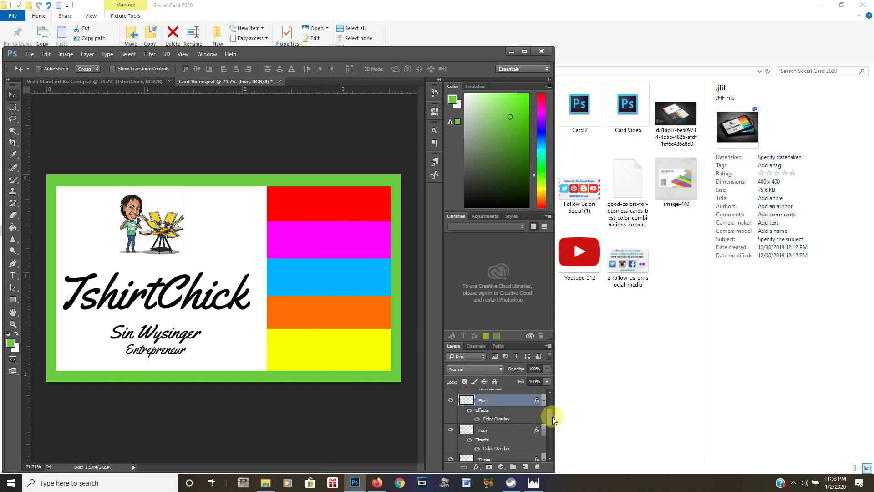
{"action": "left_click_drag", "start_coordinate": [486, 404], "coordinate": [489, 442]}
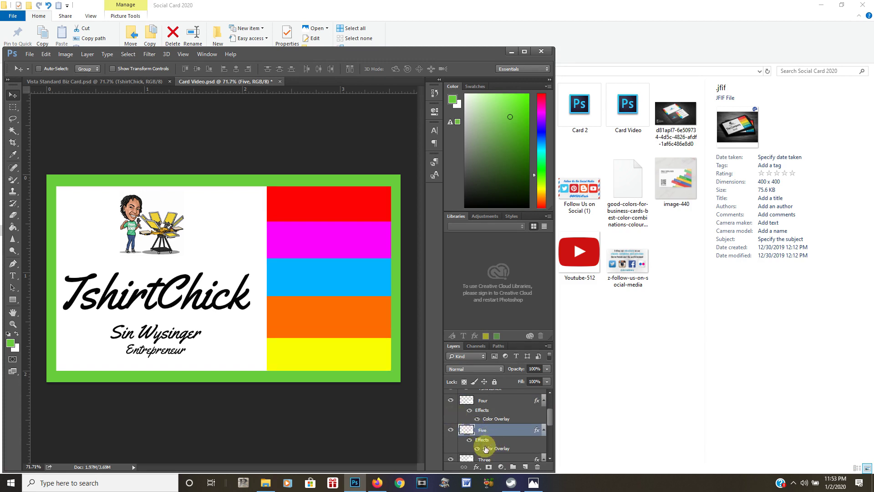
{"action": "left_click", "coordinate": [474, 401]}
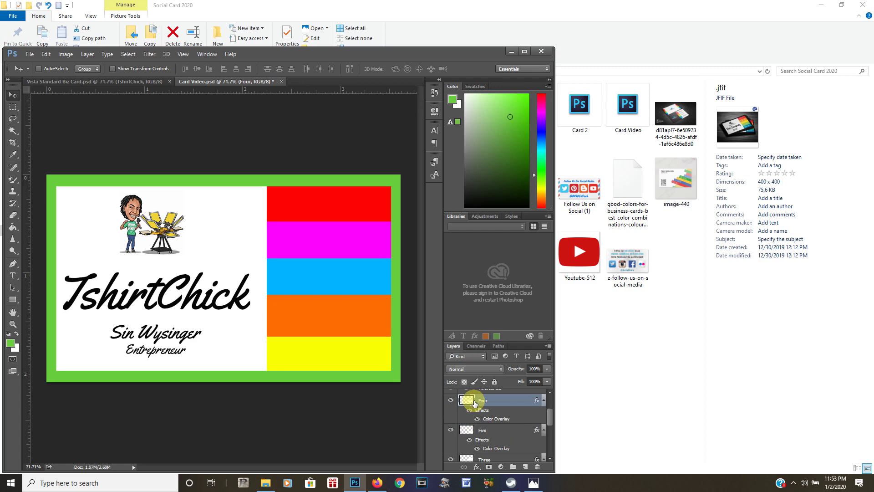
{"action": "key", "text": "Up"}
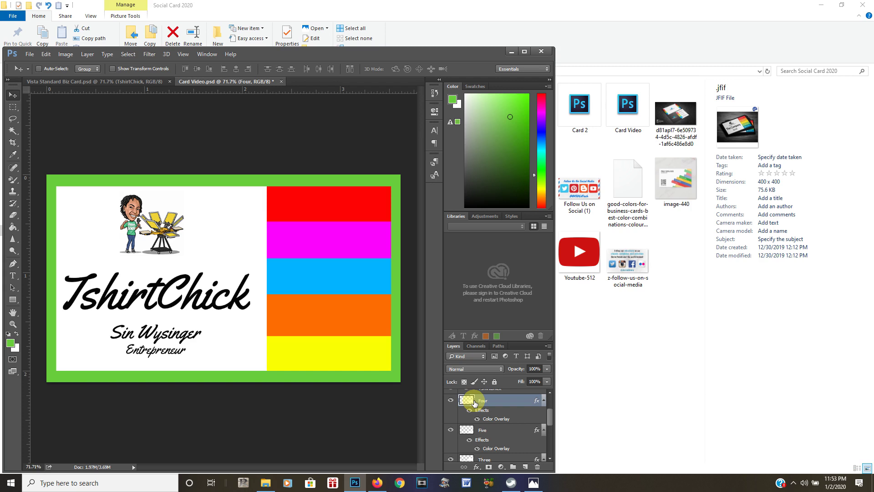
{"action": "key", "text": "Up"}
{"action": "key", "text": "Up"}
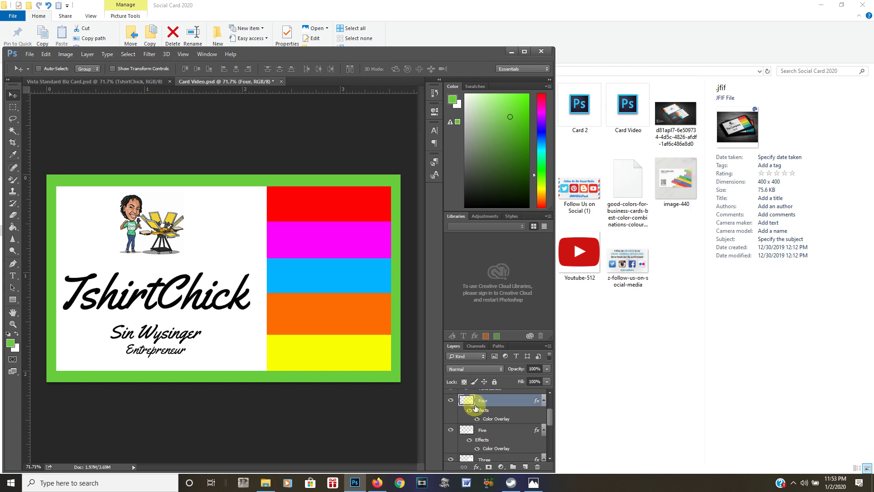
{"action": "key", "text": "Down"}
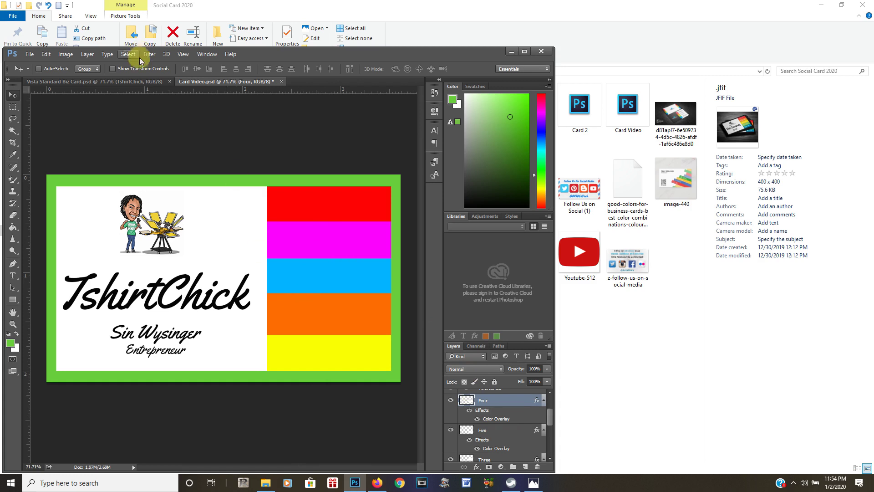
Save the card, fit it on screen and turn on Extras to show the grid
{"action": "left_click", "coordinate": [29, 54]}
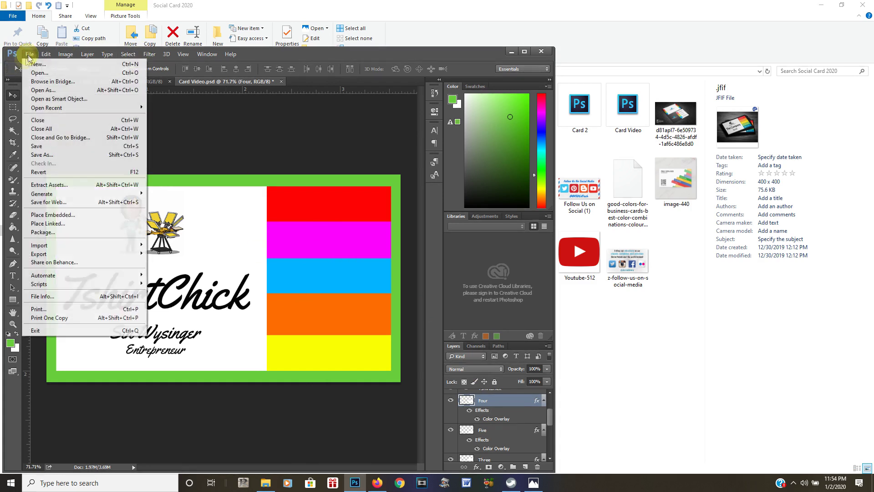
{"action": "left_click", "coordinate": [28, 146]}
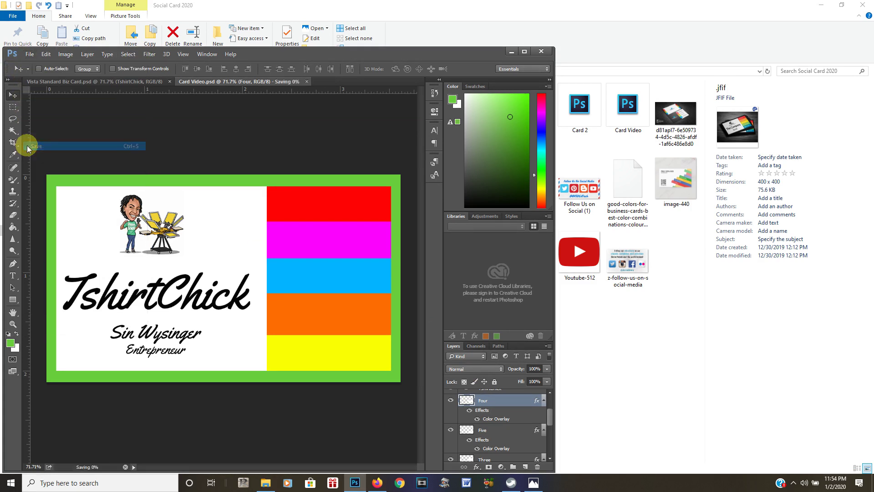
{"action": "left_click", "coordinate": [183, 55]}
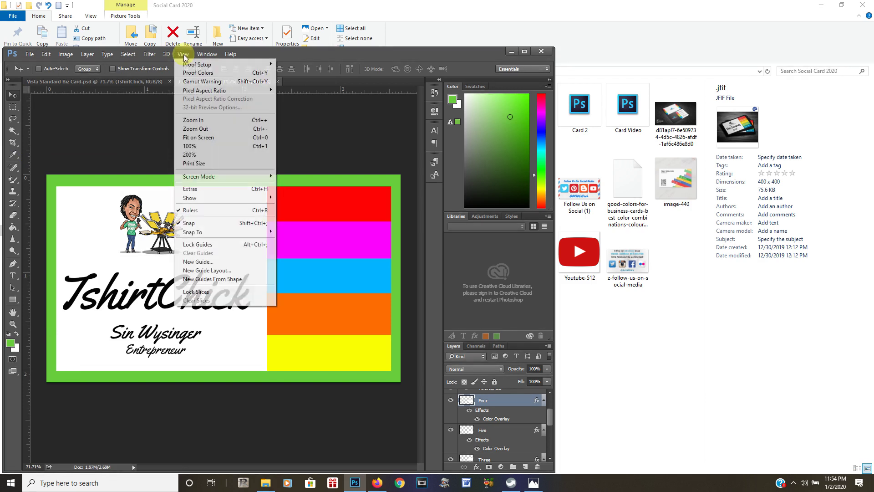
{"action": "left_click", "coordinate": [201, 145]}
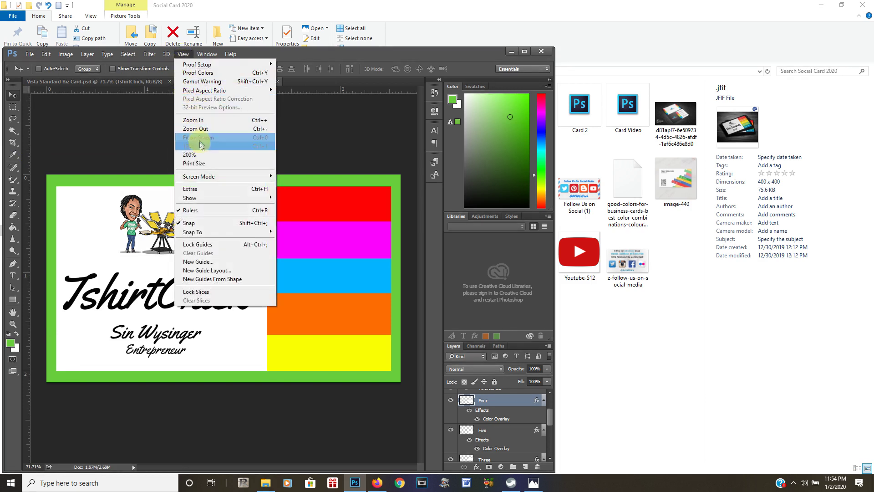
{"action": "left_click", "coordinate": [199, 189]}
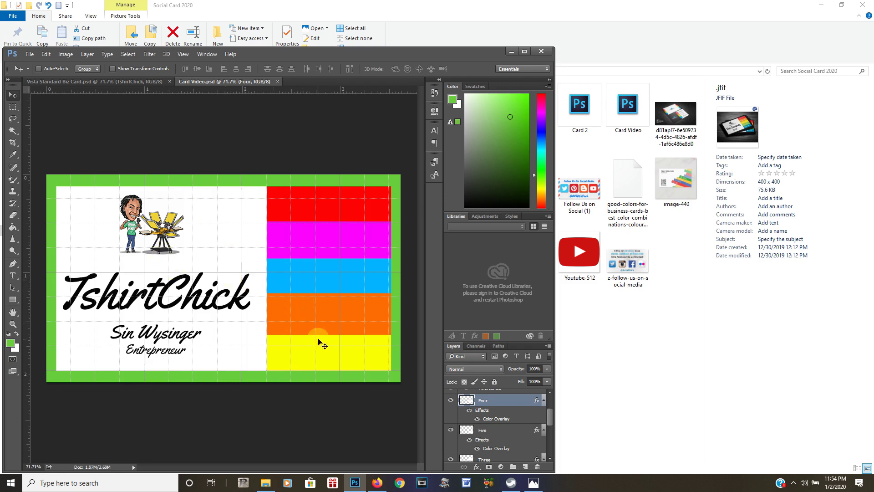
Toggle layer Four's visibility off and on to check the orange stripe's alignment
{"action": "left_click", "coordinate": [451, 401]}
{"action": "left_click", "coordinate": [451, 400]}
{"action": "left_click", "coordinate": [45, 54]}
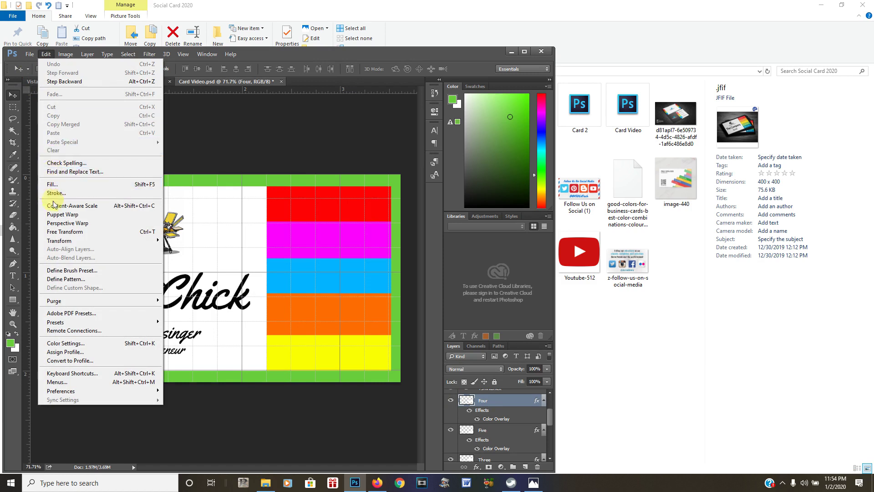
Free Transform the orange stripe, dragging its top edge and nudging it up and down
{"action": "left_click", "coordinate": [61, 232]}
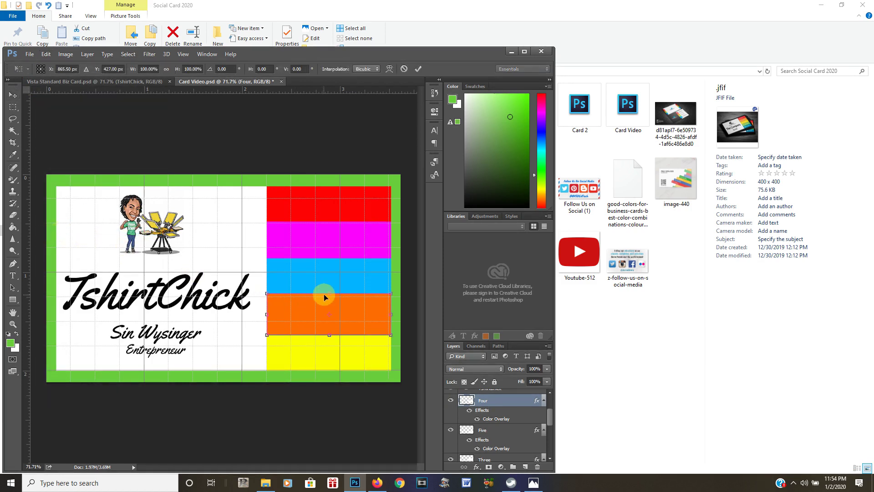
{"action": "left_click_drag", "start_coordinate": [331, 295], "coordinate": [331, 295]}
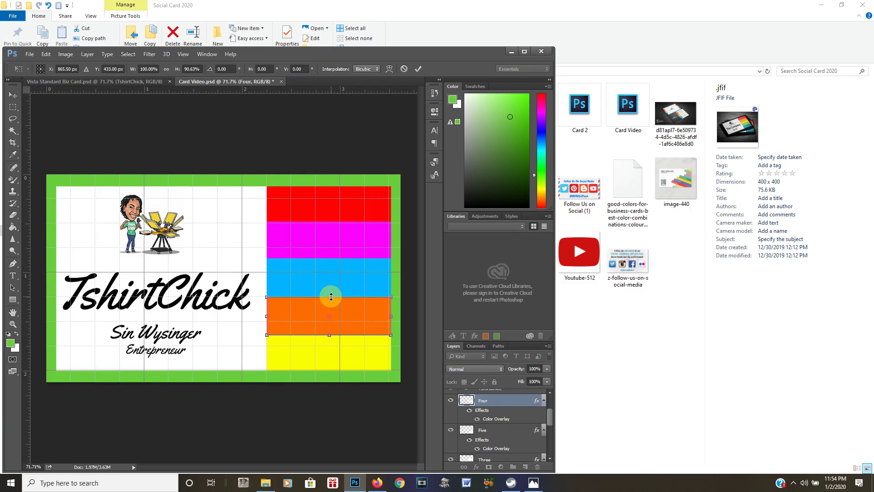
{"action": "left_click_drag", "start_coordinate": [331, 294], "coordinate": [331, 294]}
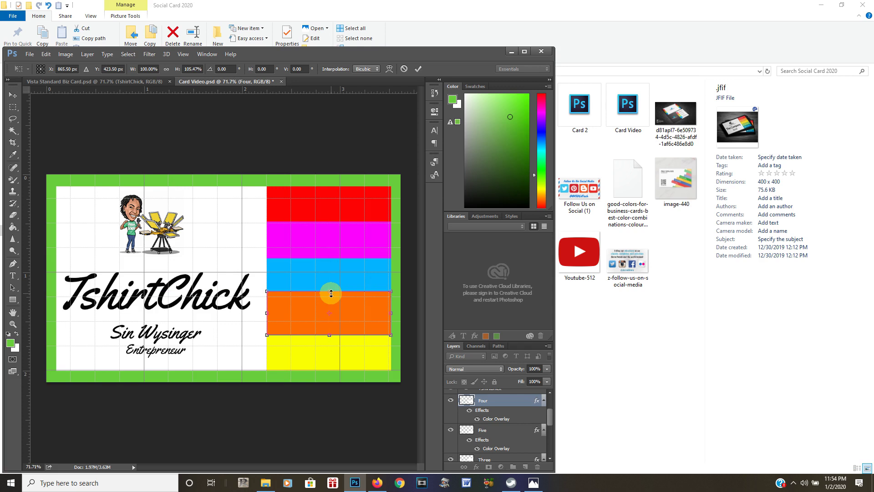
{"action": "left_click_drag", "start_coordinate": [331, 291], "coordinate": [330, 294]}
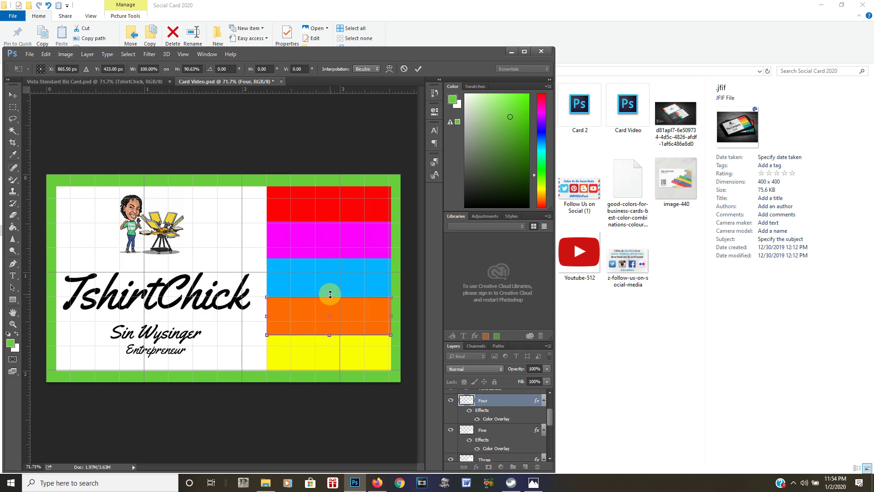
{"action": "key", "text": "Up"}
{"action": "key", "text": "Up"}
{"action": "key", "text": "Up"}
{"action": "key", "text": "Up"}
{"action": "key", "text": "Up"}
{"action": "key", "text": "Up"}
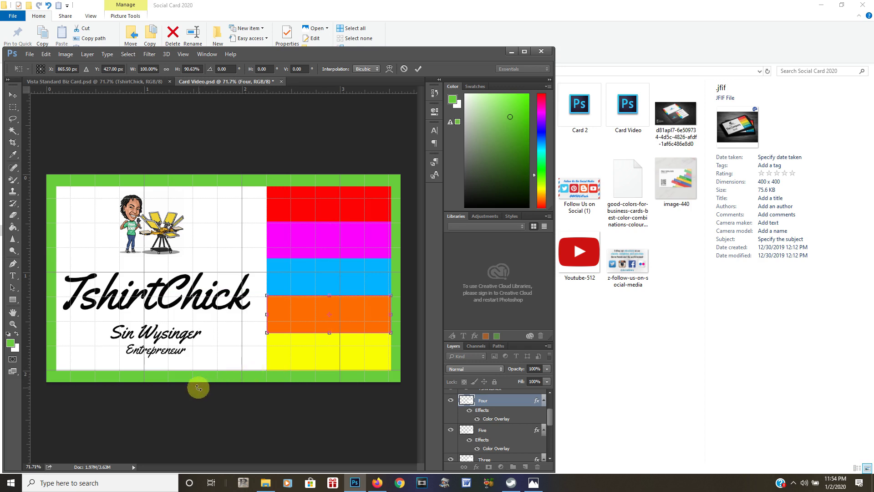
{"action": "key", "text": "Down"}
{"action": "key", "text": "Down"}
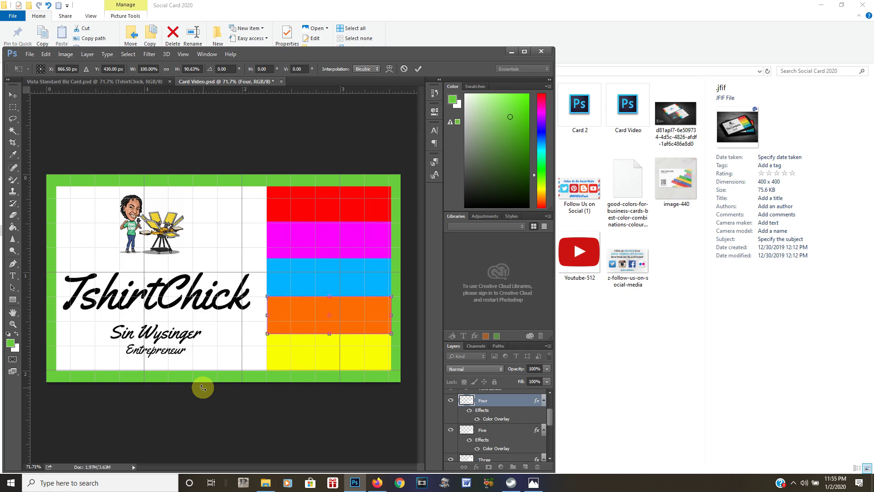
Zoom in on the stripes, raise the orange stripe's top edge to the blue stripe, and commit
{"action": "left_click", "coordinate": [182, 54]}
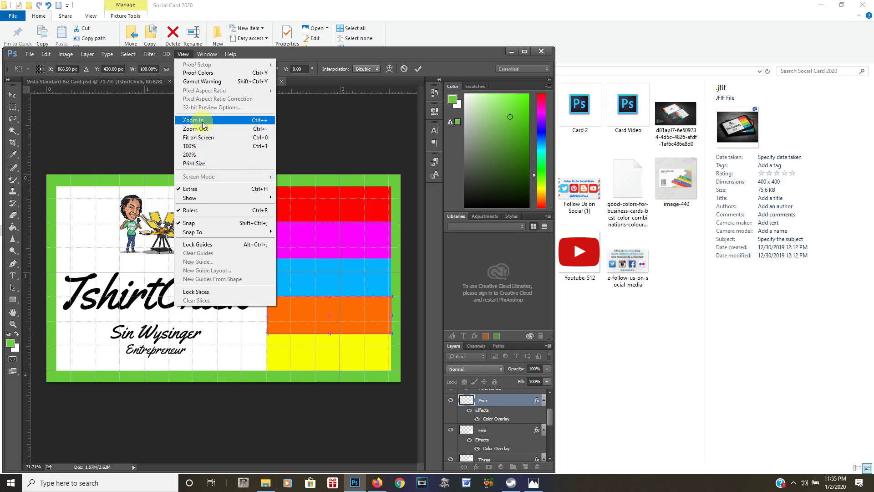
{"action": "left_click", "coordinate": [202, 121]}
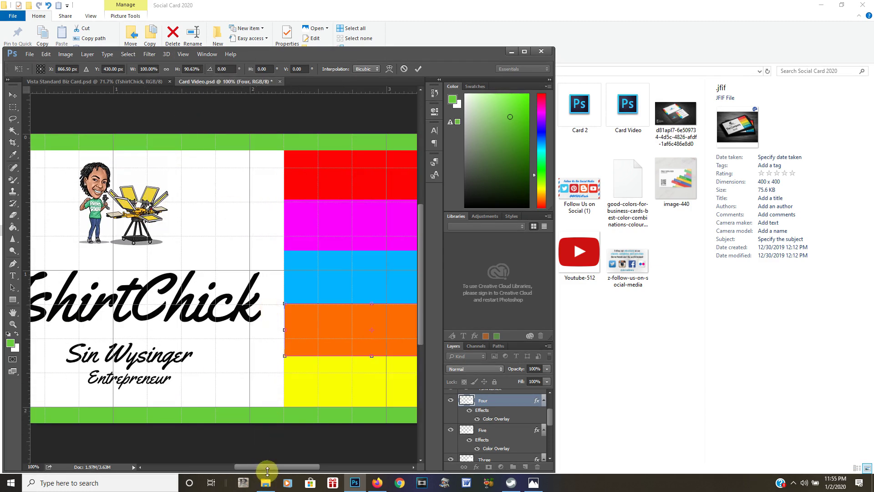
{"action": "left_click_drag", "start_coordinate": [268, 466], "coordinate": [303, 459]}
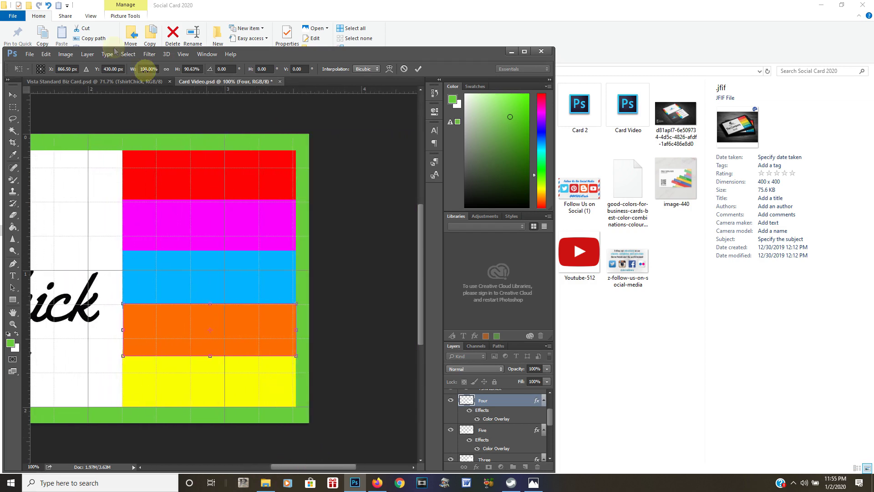
{"action": "left_click", "coordinate": [183, 54]}
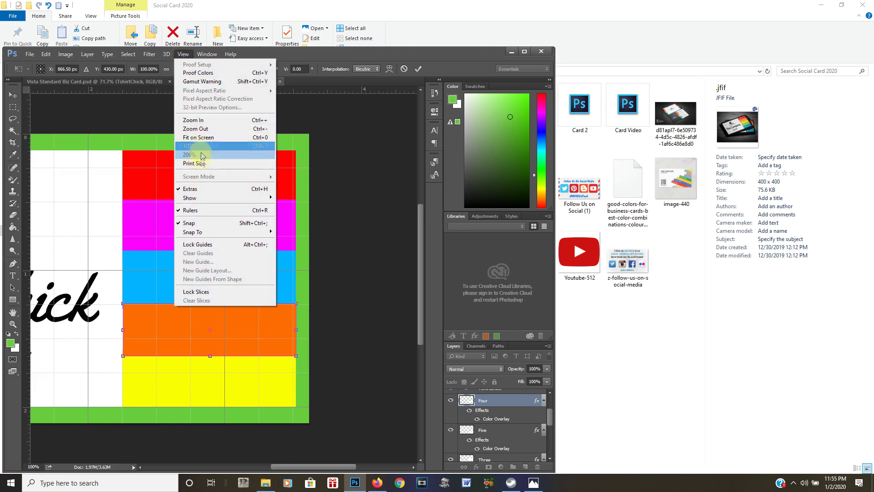
{"action": "left_click", "coordinate": [198, 122]}
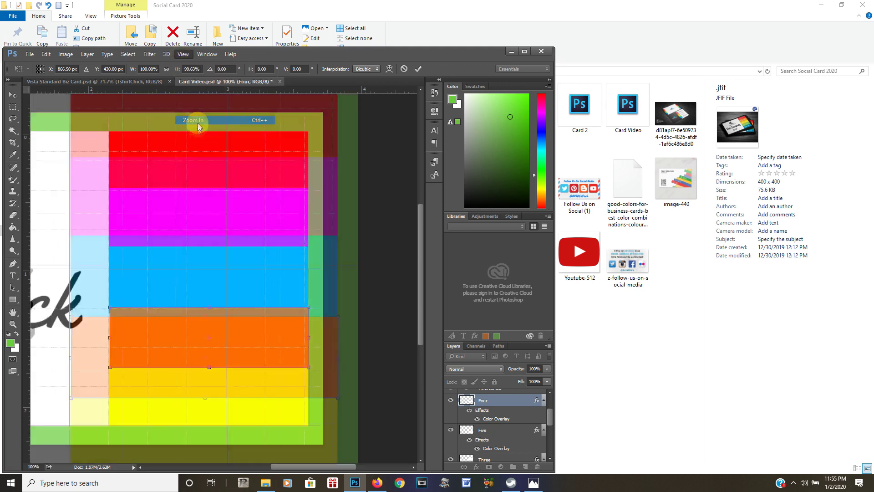
{"action": "mouse_move", "coordinate": [323, 465]}
{"action": "left_mouse_down"}
{"action": "mouse_move", "coordinate": [311, 460]}
{"action": "mouse_move", "coordinate": [320, 461]}
{"action": "left_mouse_up"}
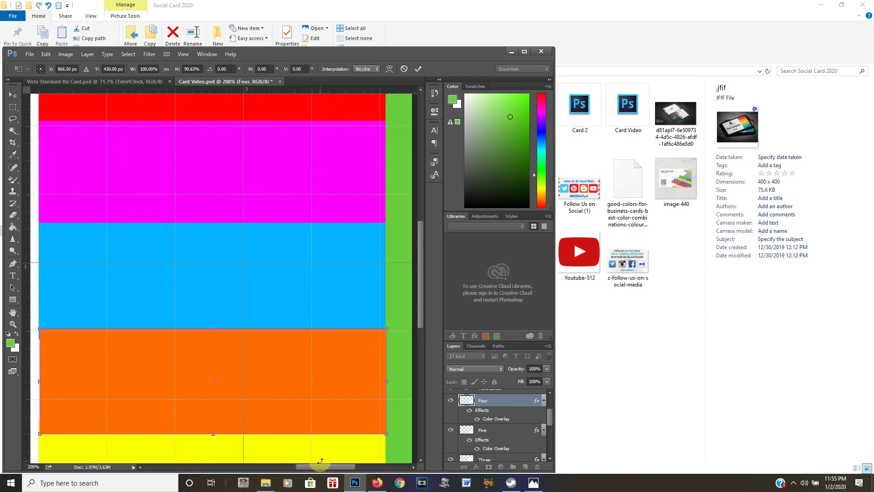
{"action": "left_click_drag", "start_coordinate": [420, 284], "coordinate": [420, 313]}
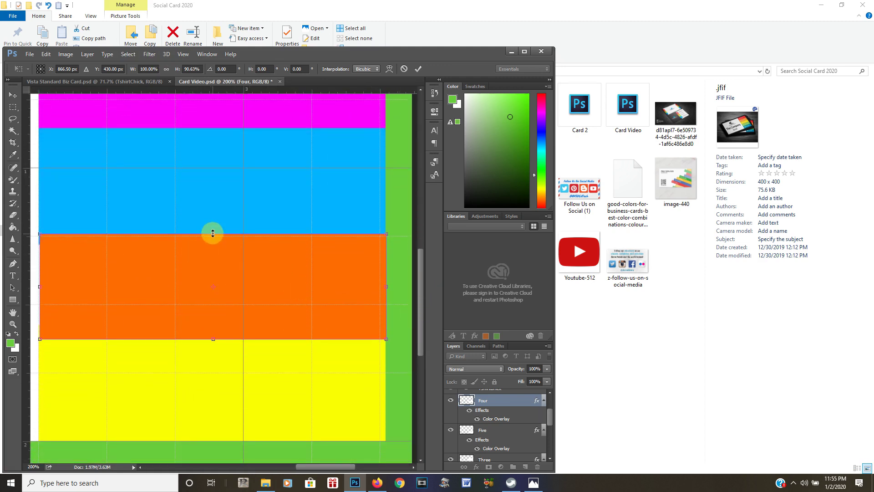
{"action": "left_click_drag", "start_coordinate": [212, 232], "coordinate": [212, 227]}
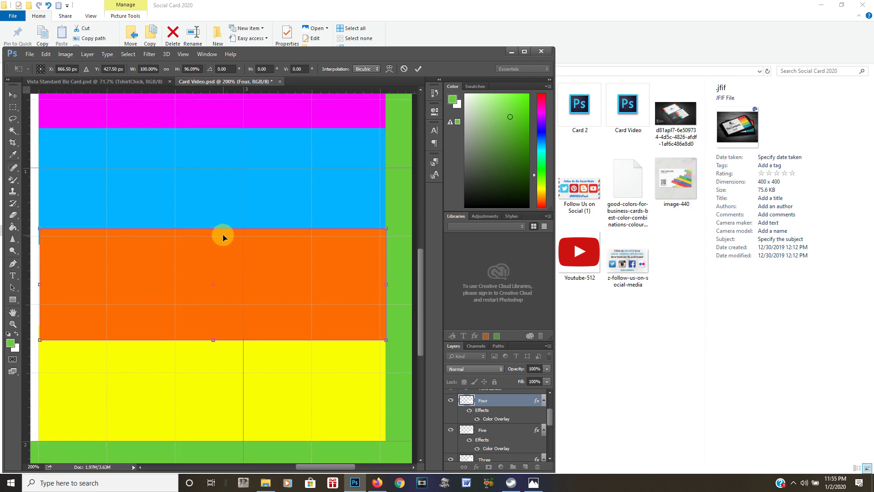
{"action": "key", "text": "Left"}
{"action": "key", "text": "Return"}
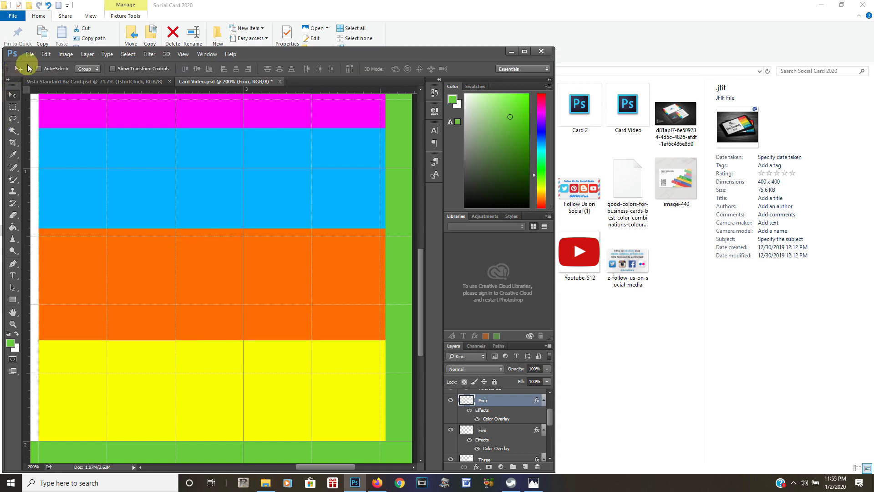
Save the card and fit the whole design on screen
{"action": "left_click", "coordinate": [30, 55]}
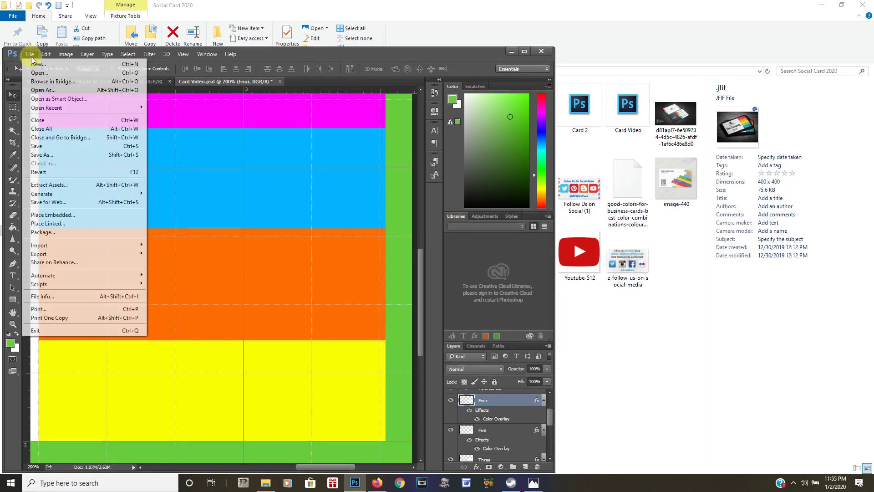
{"action": "left_click", "coordinate": [44, 146]}
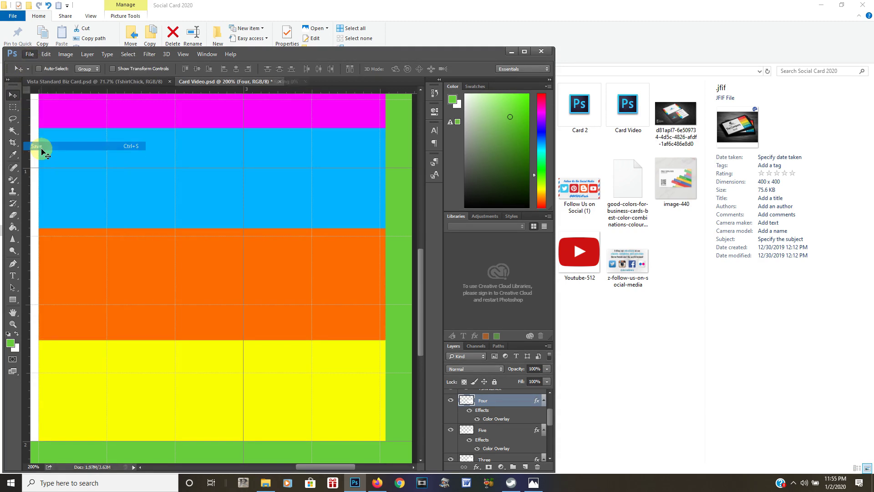
{"action": "left_click", "coordinate": [181, 55]}
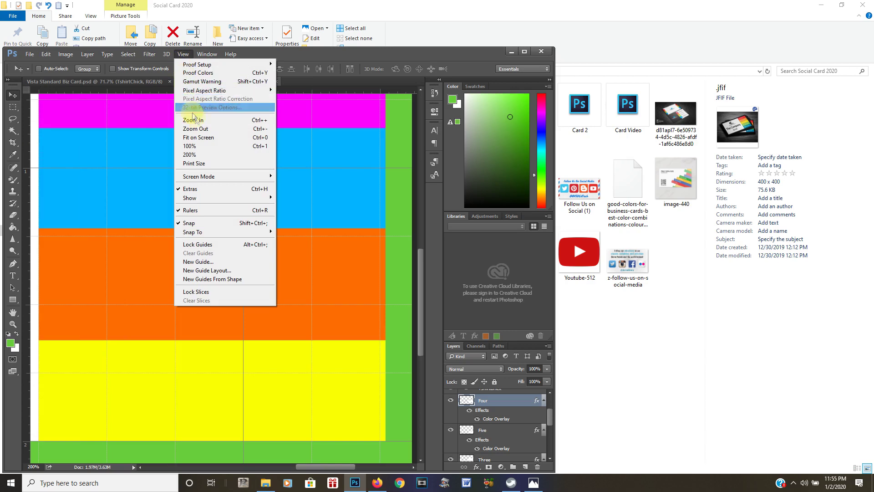
{"action": "left_click", "coordinate": [201, 137]}
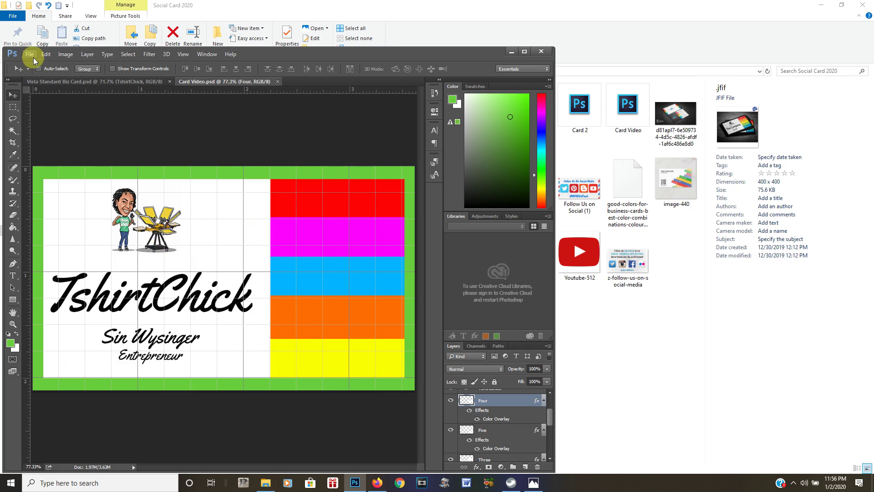
{"action": "left_click", "coordinate": [30, 55]}
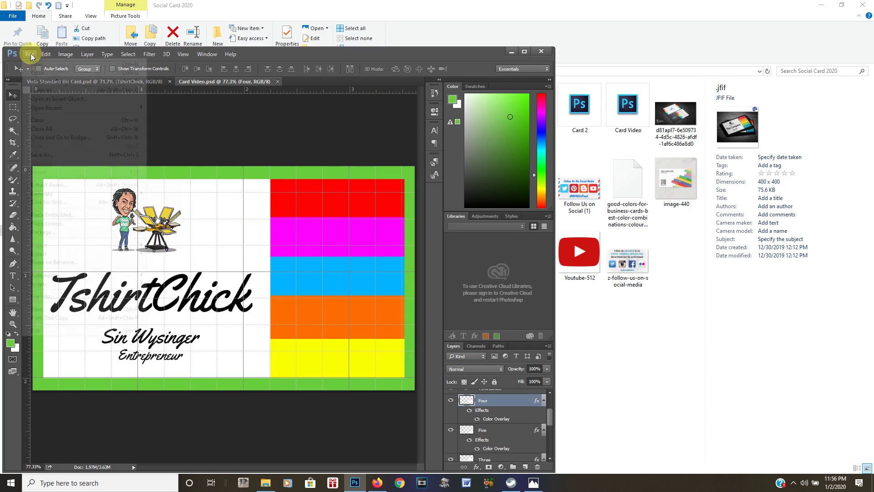
Place the YouTube logo image file into the card
{"action": "left_click", "coordinate": [38, 214]}
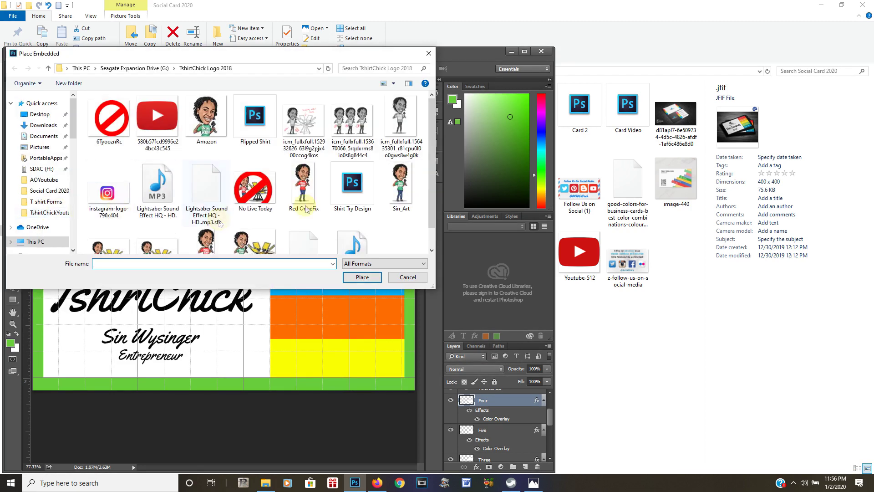
{"action": "scroll", "coordinate": [432, 206], "scroll_direction": "down", "scroll_amount": 1}
{"action": "scroll", "coordinate": [432, 207], "scroll_direction": "up", "scroll_amount": 1}
{"action": "left_click", "coordinate": [158, 118]}
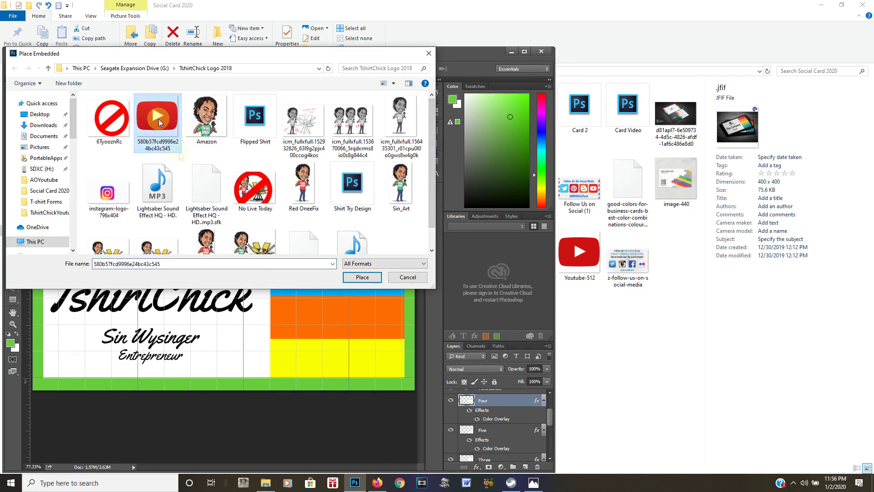
{"action": "left_click", "coordinate": [362, 277]}
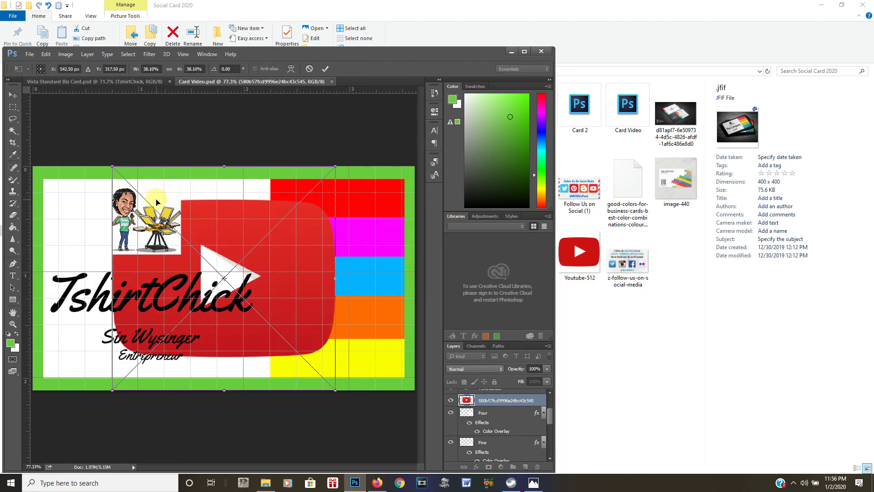
Scale the YouTube logo to about 3% and set it at the left end of the red stripe
{"action": "left_click_drag", "start_coordinate": [112, 167], "coordinate": [295, 200]}
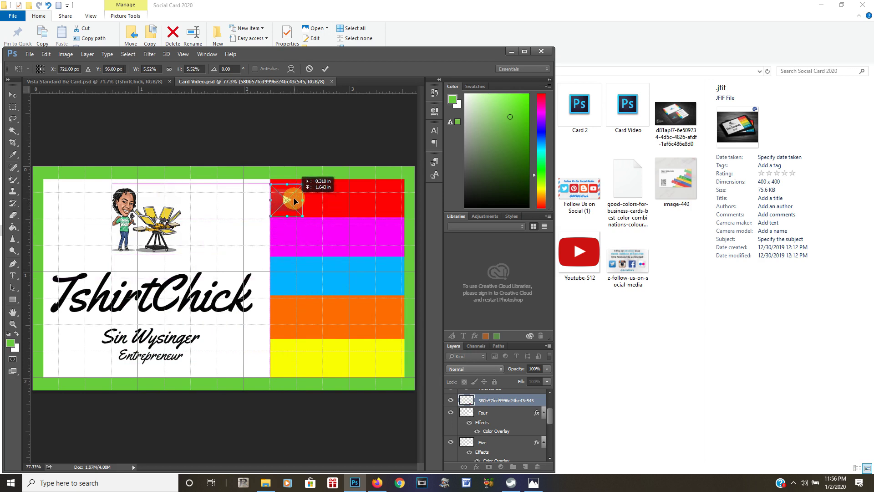
{"action": "left_click_drag", "start_coordinate": [295, 200], "coordinate": [305, 205]}
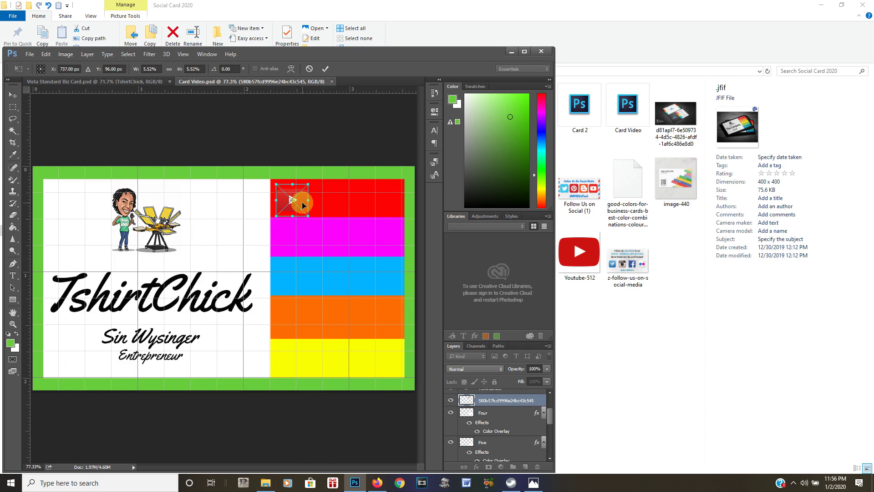
{"action": "left_click_drag", "start_coordinate": [310, 218], "coordinate": [287, 202]}
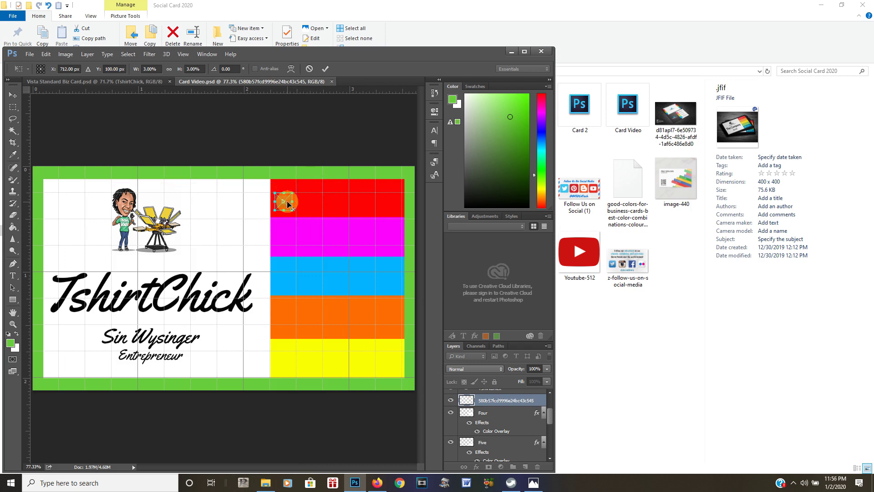
{"action": "key", "text": "Return"}
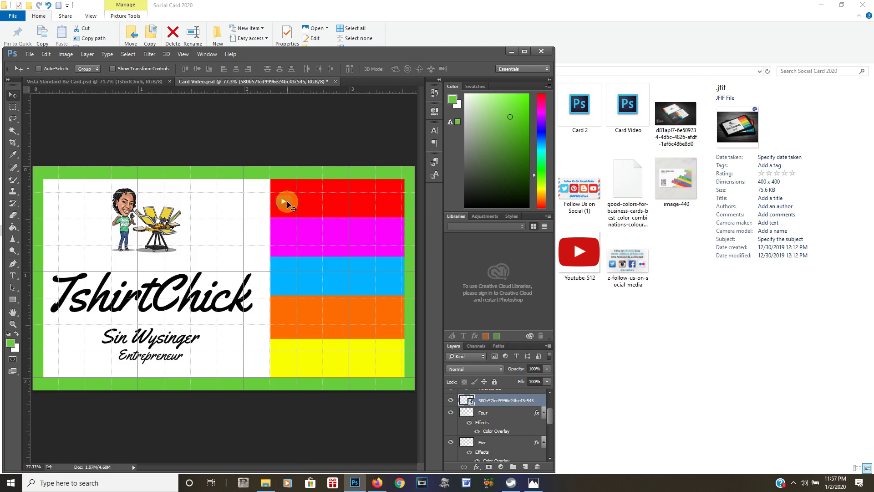
{"action": "mouse_move", "coordinate": [287, 204]}
{"action": "left_mouse_down"}
{"action": "mouse_move", "coordinate": [203, 204]}
{"action": "mouse_move", "coordinate": [285, 204]}
{"action": "left_mouse_up"}
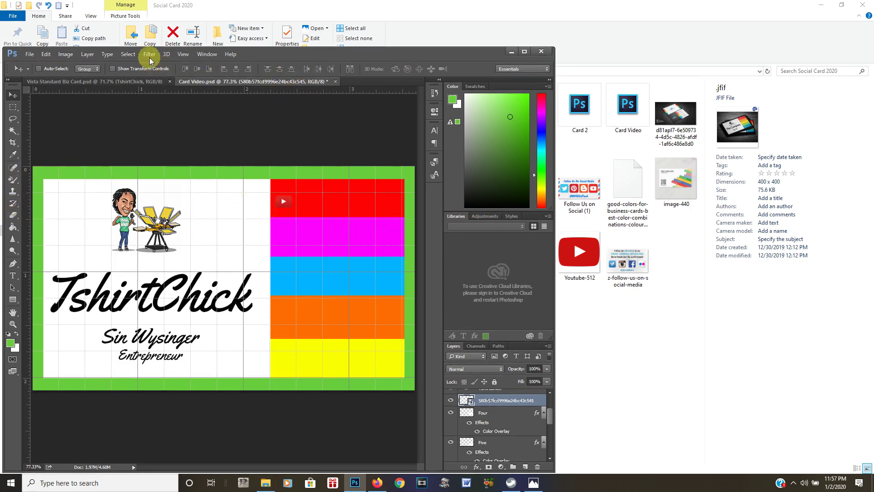
Zoom in to 200% on the YouTube logo
{"action": "left_click", "coordinate": [183, 55]}
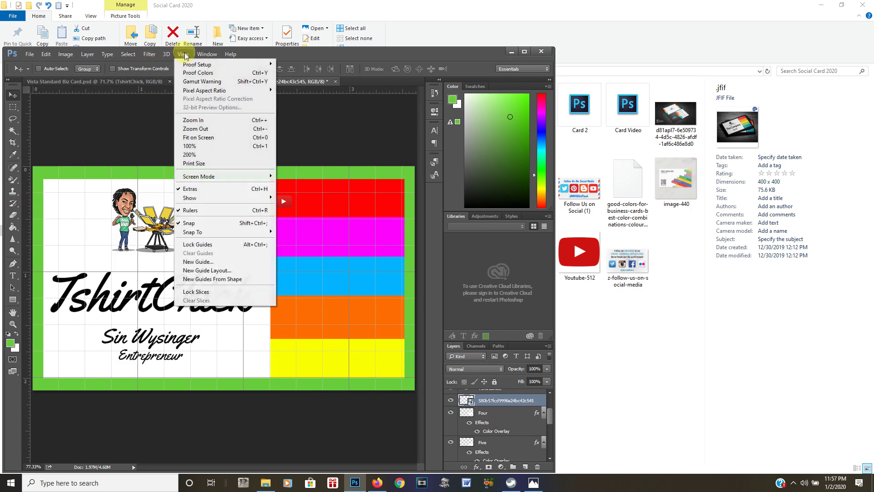
{"action": "left_click", "coordinate": [193, 120]}
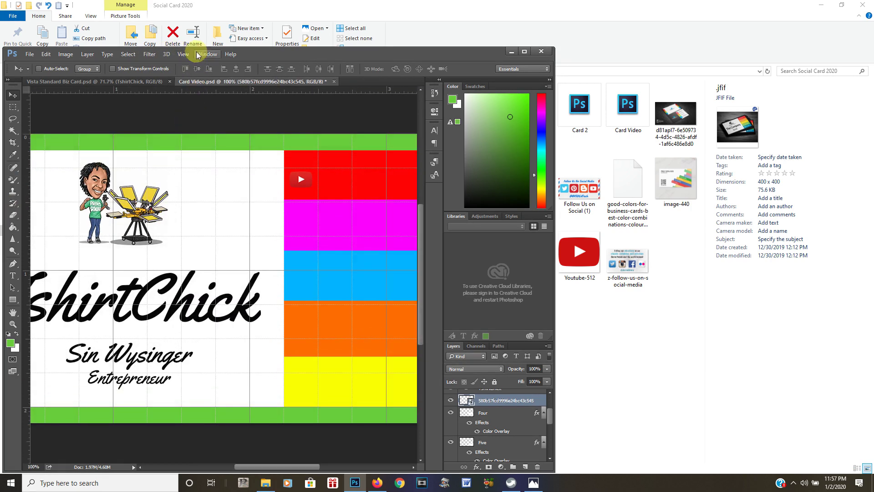
{"action": "left_click", "coordinate": [184, 54]}
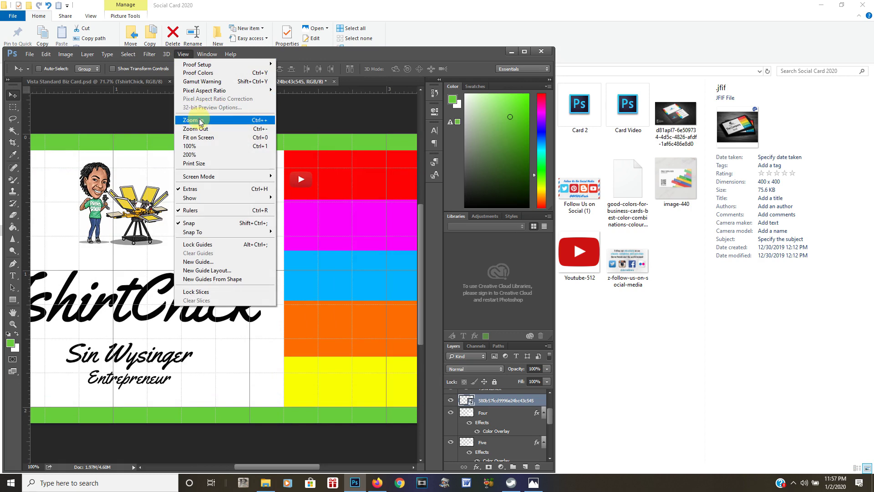
{"action": "left_click", "coordinate": [200, 120]}
{"action": "left_click_drag", "start_coordinate": [271, 467], "coordinate": [291, 467]}
{"action": "left_click_drag", "start_coordinate": [419, 295], "coordinate": [420, 246]}
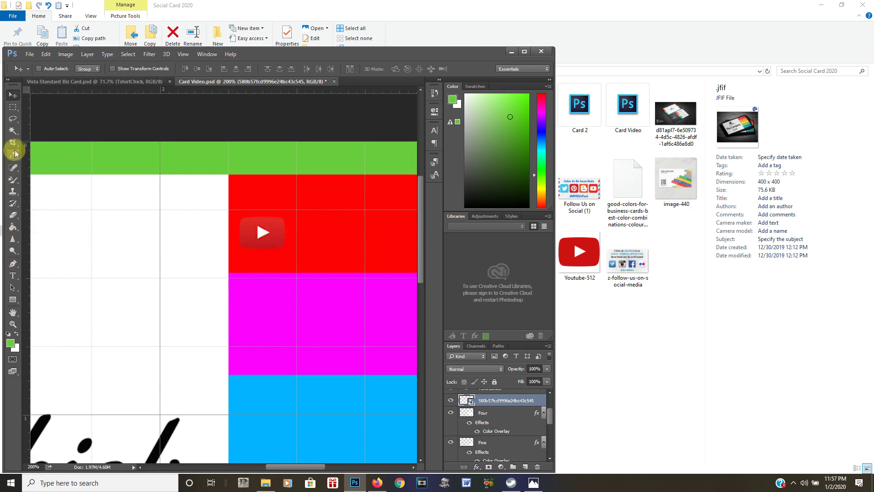
Erase the logo's white play triangle with the Magic Eraser, rasterizing the layer when prompted
{"action": "left_click", "coordinate": [13, 215]}
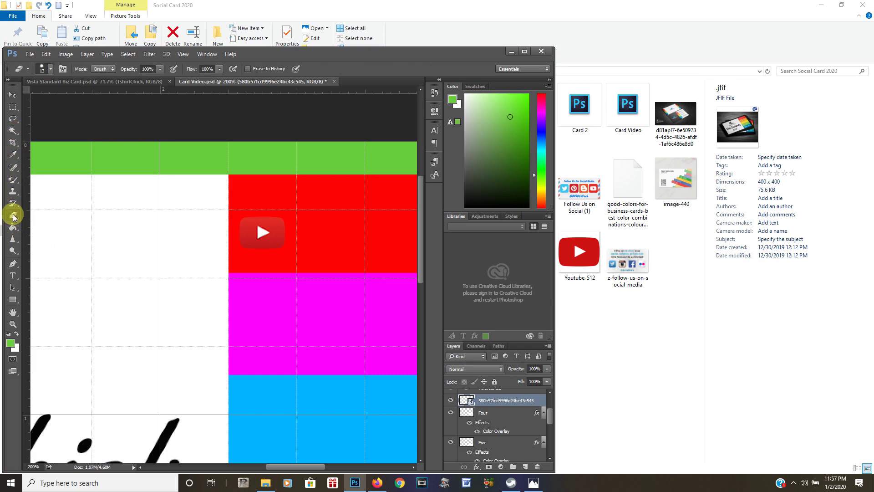
{"action": "right_click", "coordinate": [204, 238]}
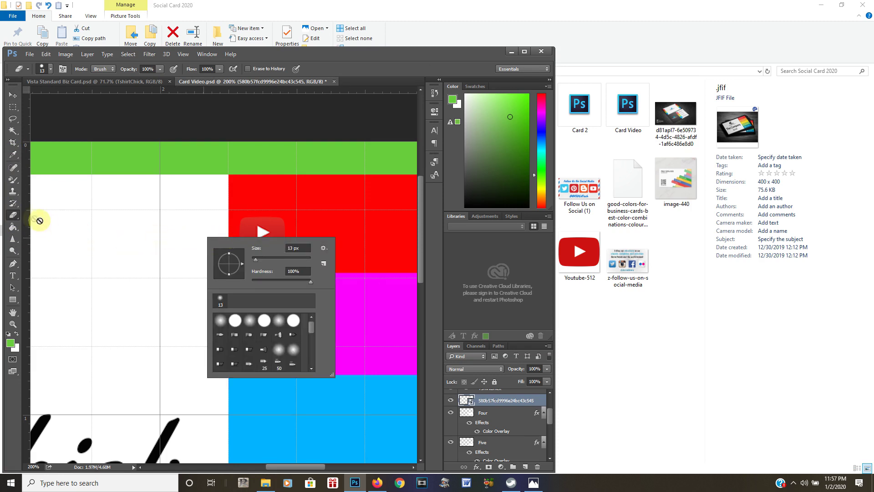
{"action": "left_click", "coordinate": [15, 215]}
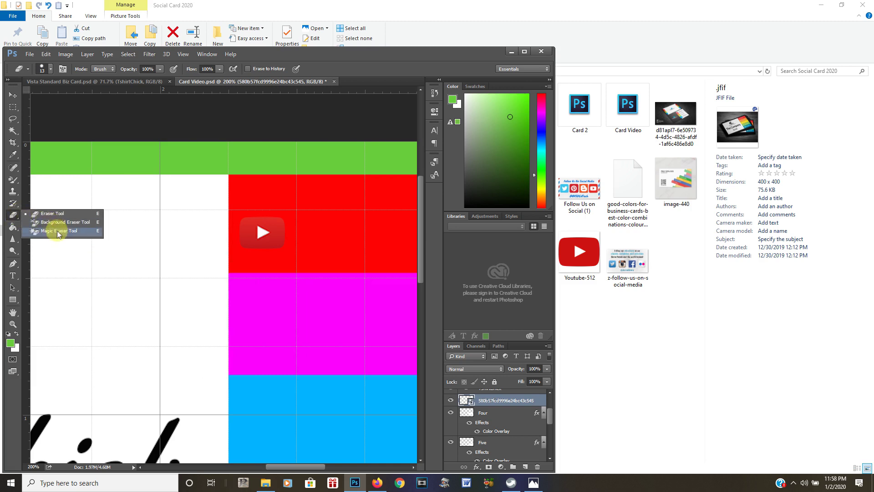
{"action": "left_click", "coordinate": [58, 231]}
{"action": "left_click", "coordinate": [260, 232]}
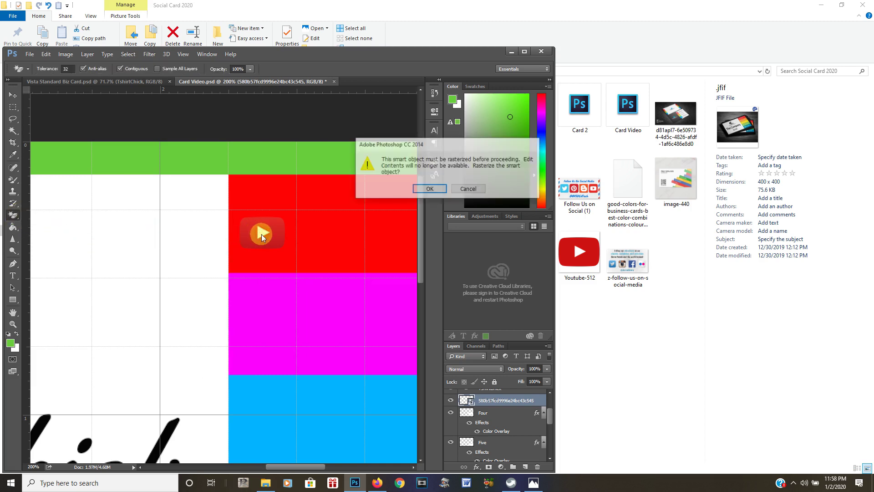
{"action": "left_click", "coordinate": [429, 189]}
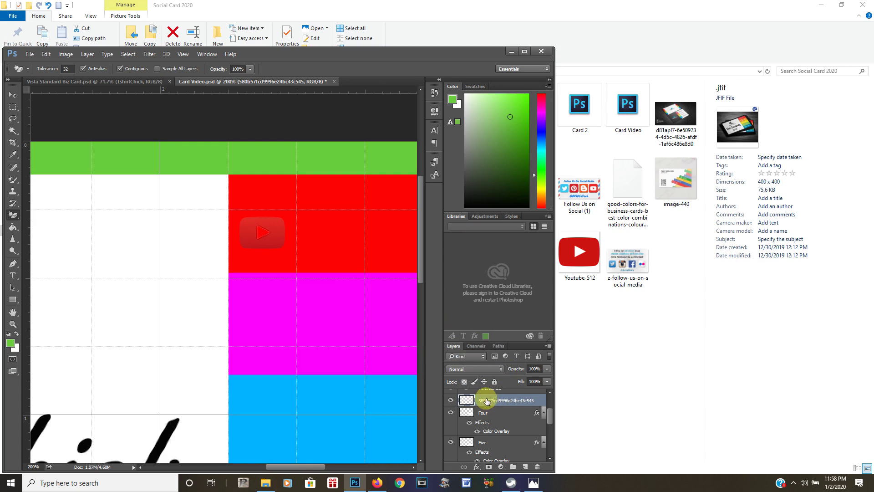
Add a #fdf9f9 Color Overlay to the YouTube logo layer
{"action": "right_click", "coordinate": [486, 401]}
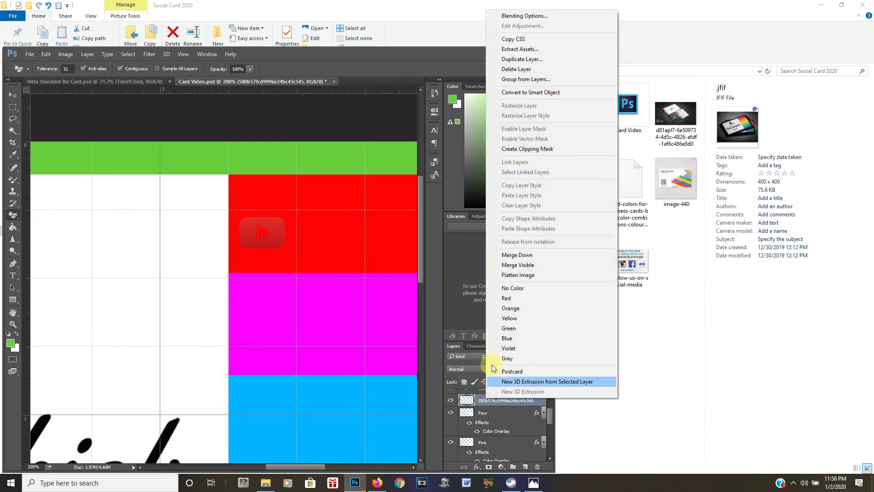
{"action": "left_click", "coordinate": [509, 17]}
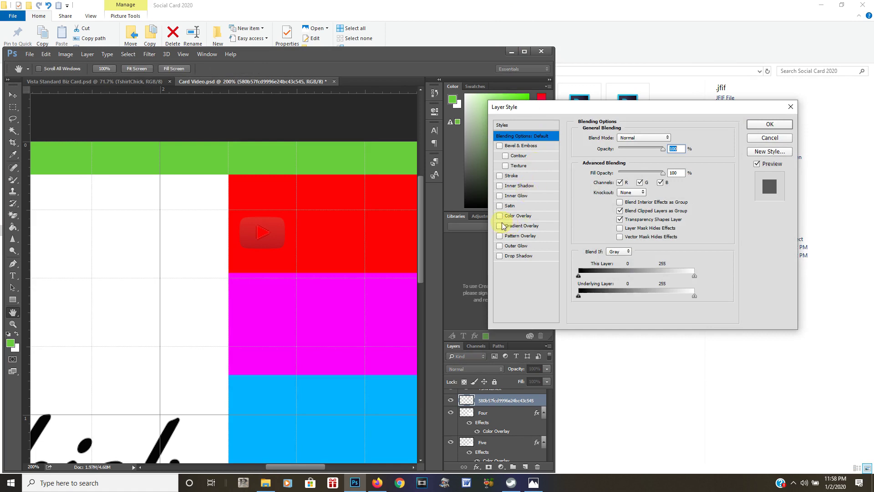
{"action": "left_click", "coordinate": [504, 217]}
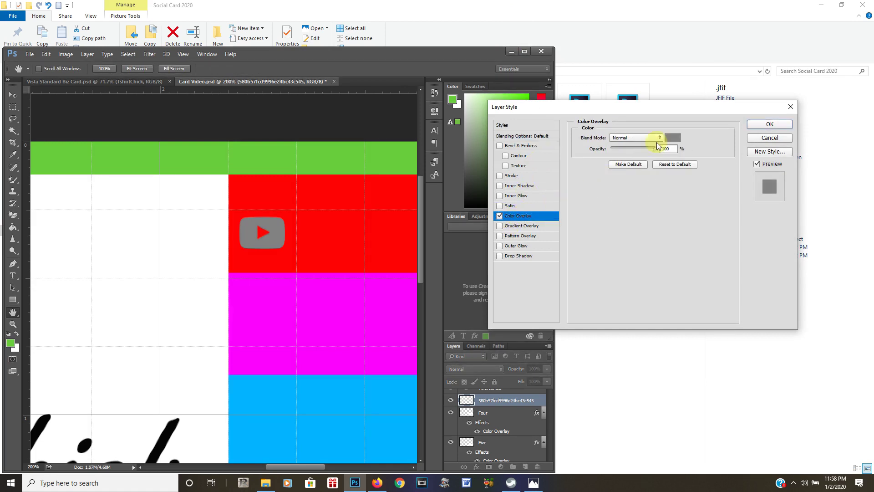
{"action": "left_click", "coordinate": [673, 138]}
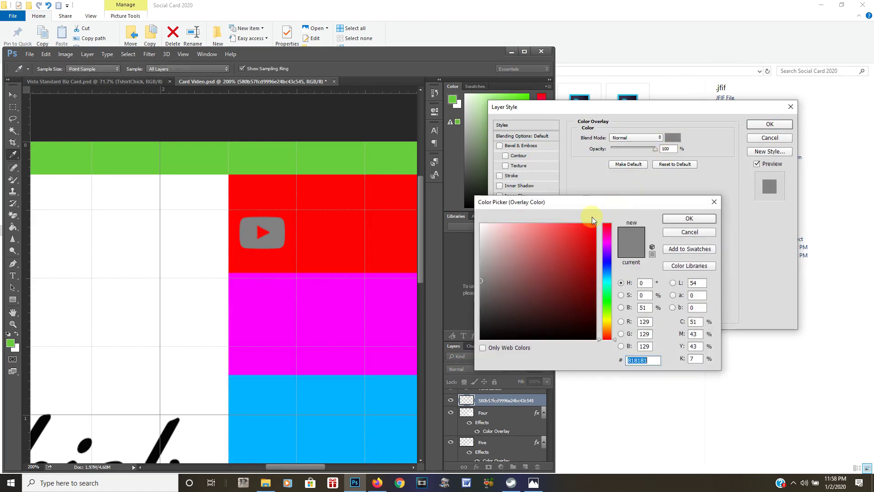
{"action": "left_click", "coordinate": [482, 224]}
{"action": "left_click", "coordinate": [691, 216]}
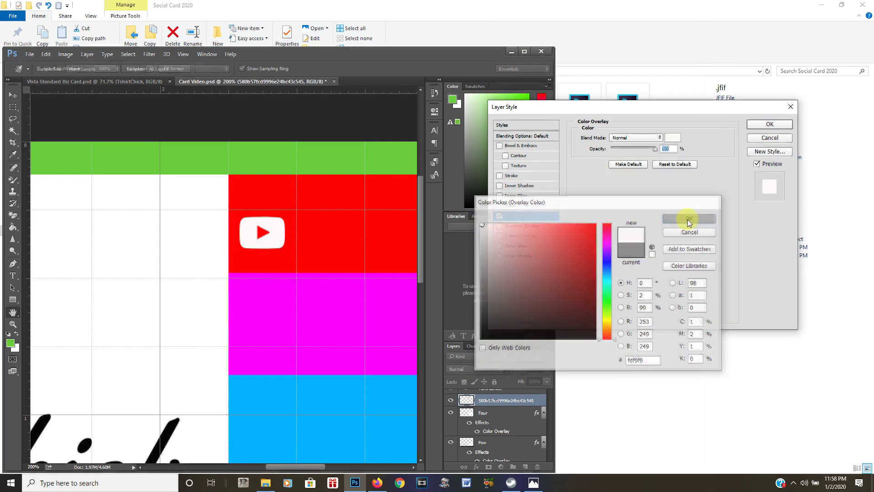
{"action": "left_click", "coordinate": [758, 124]}
Save the card
{"action": "left_click", "coordinate": [29, 55]}
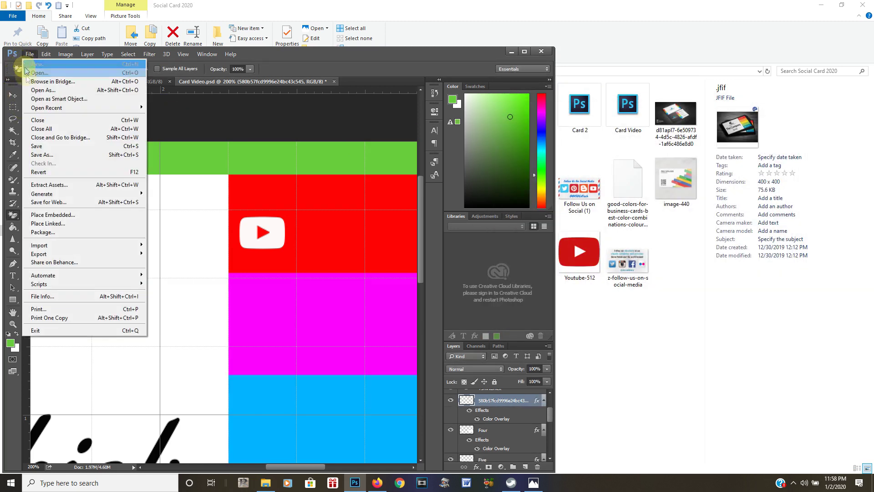
{"action": "left_click", "coordinate": [35, 144]}
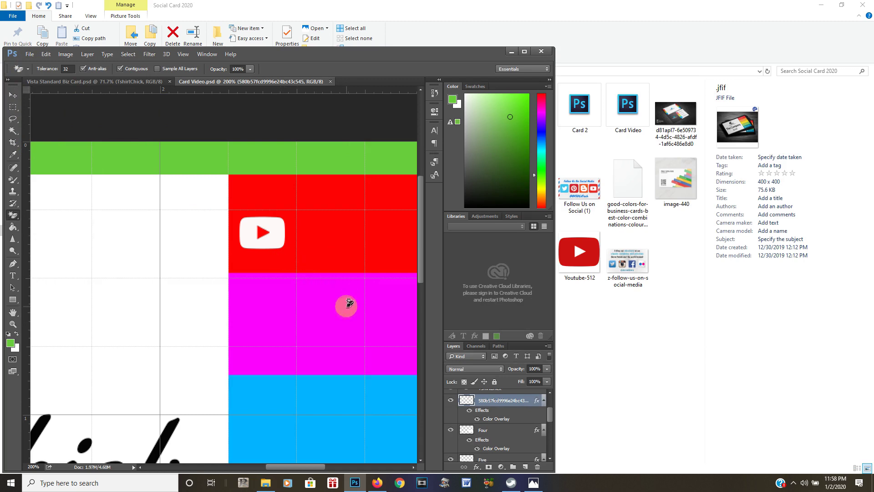
{"action": "left_click", "coordinate": [29, 54]}
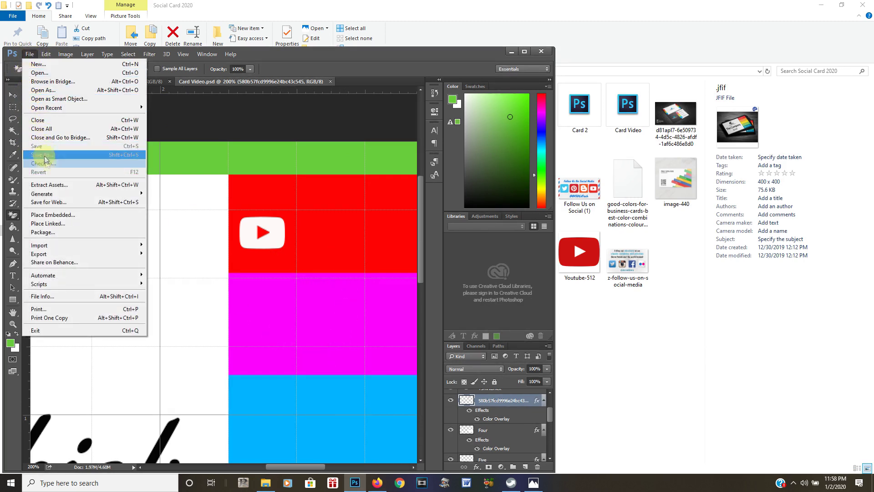
Place instagram-logo-796x404 into the card and fit the card on screen
{"action": "left_click", "coordinate": [57, 215]}
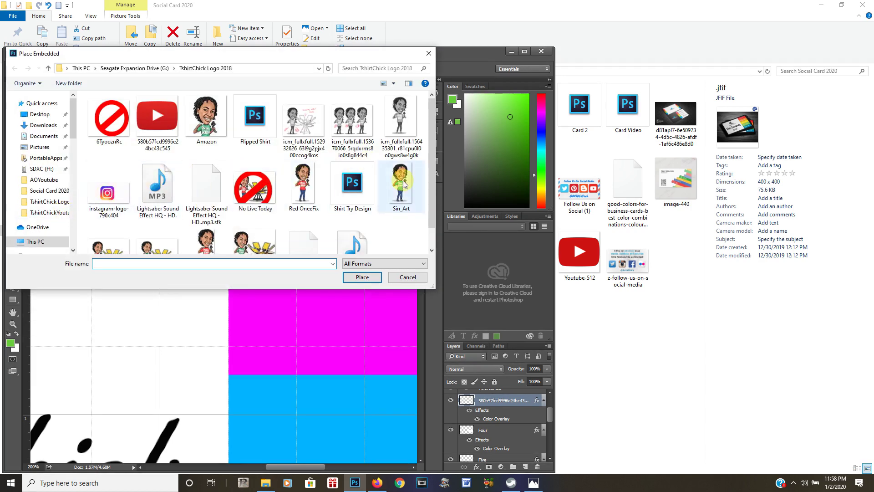
{"action": "left_click_drag", "start_coordinate": [430, 172], "coordinate": [425, 118]}
{"action": "left_click", "coordinate": [123, 200]}
{"action": "left_click", "coordinate": [362, 277]}
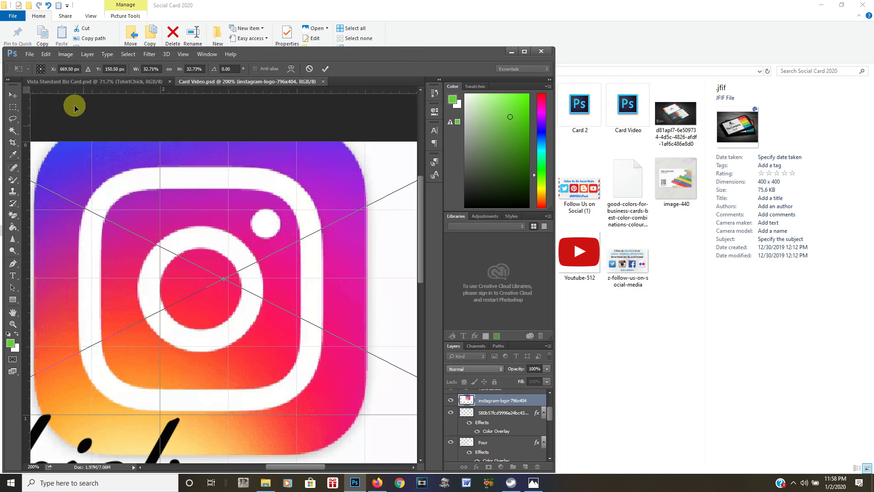
{"action": "left_click", "coordinate": [184, 54]}
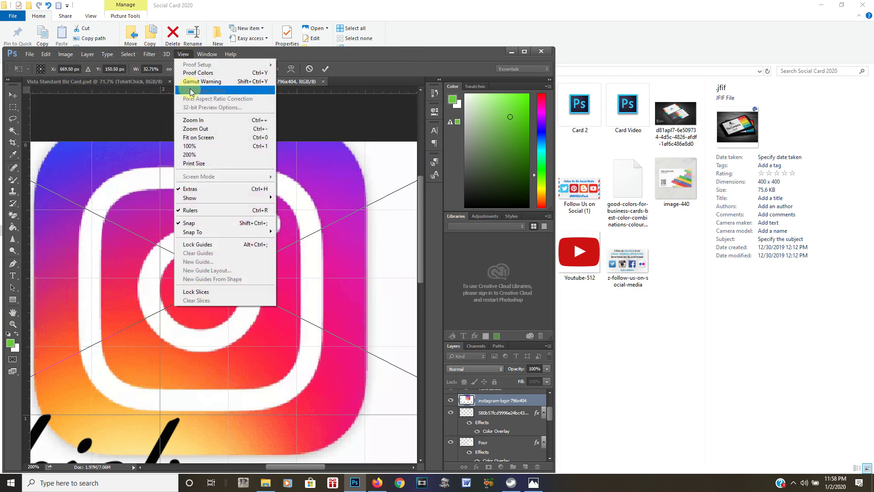
{"action": "left_click", "coordinate": [197, 136]}
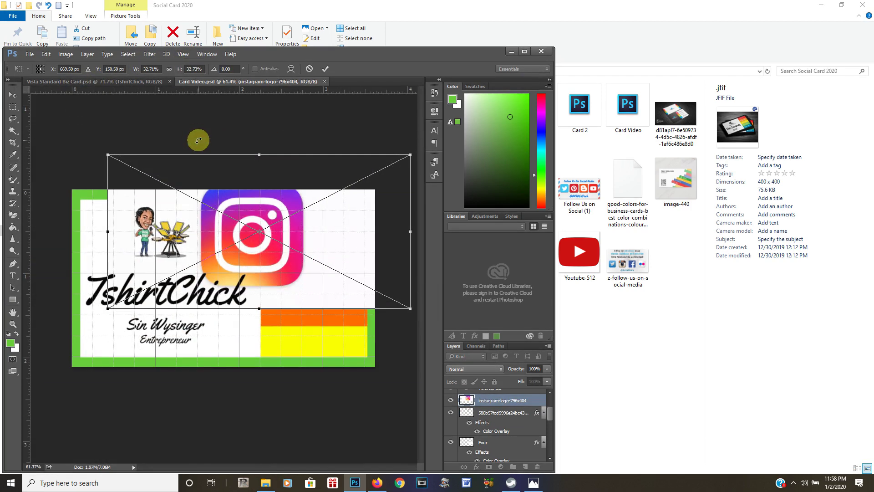
Shrink the Instagram logo onto the magenta stripe and rasterize it for the Magic Eraser
{"action": "left_click_drag", "start_coordinate": [108, 154], "coordinate": [269, 233]}
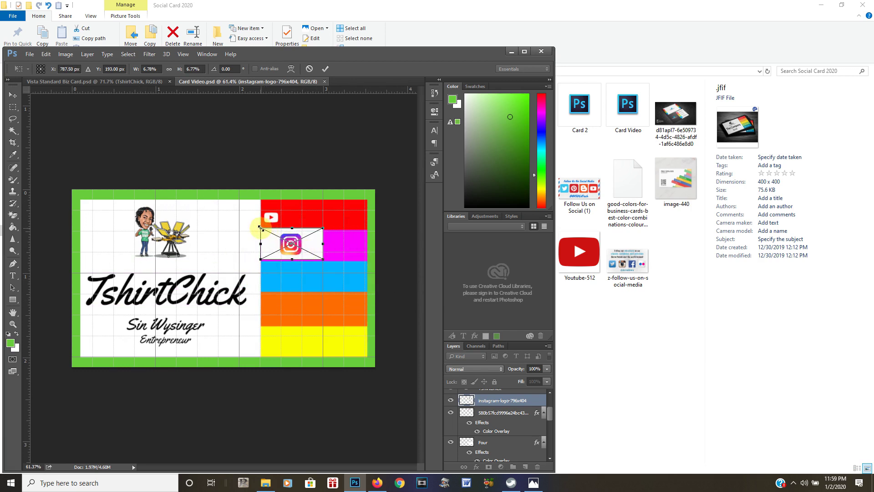
{"action": "key", "text": "Return"}
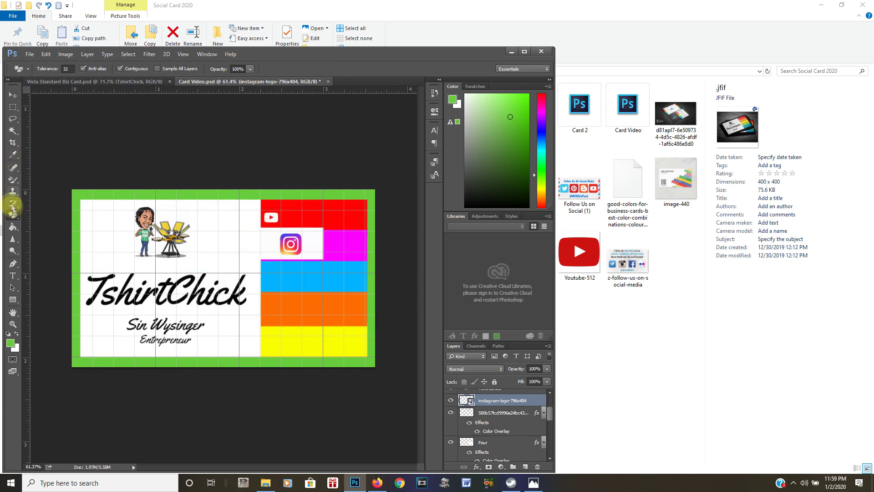
{"action": "left_click", "coordinate": [317, 243]}
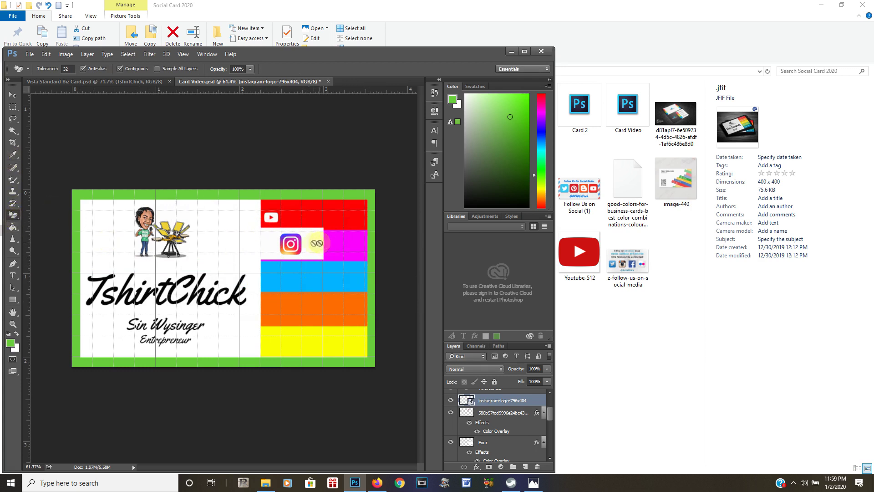
{"action": "left_click", "coordinate": [309, 243]}
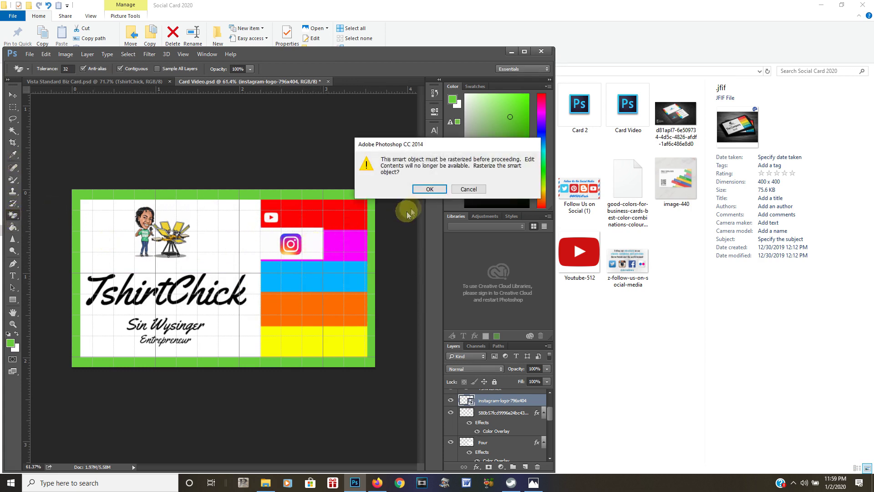
{"action": "left_click", "coordinate": [424, 189]}
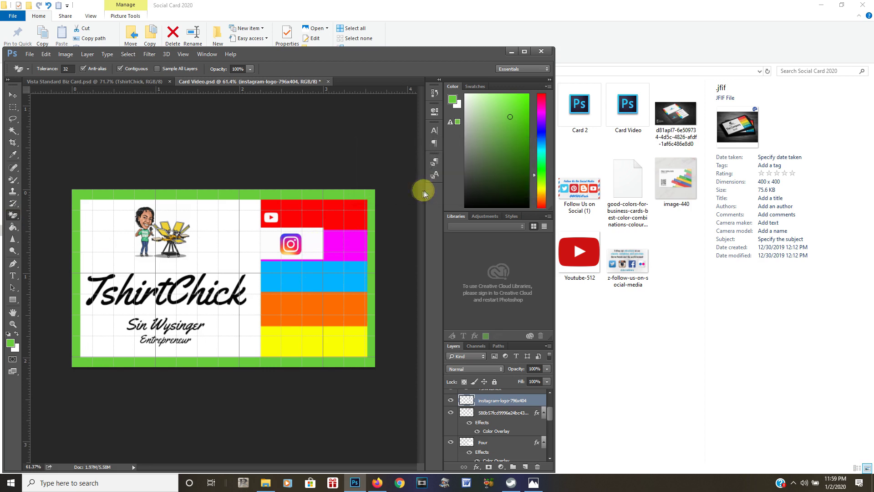
Magic Wand-select the white box behind the Instagram logo and cut it to a new layer
{"action": "left_click", "coordinate": [14, 131]}
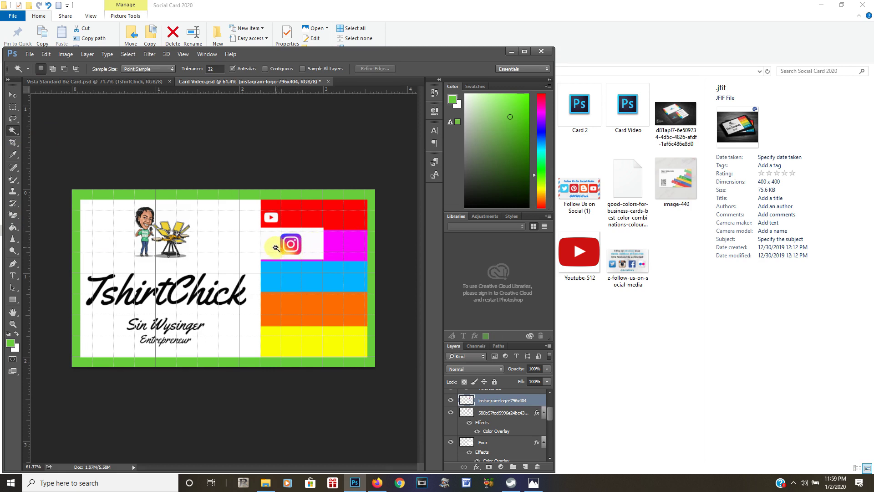
{"action": "left_click", "coordinate": [293, 251]}
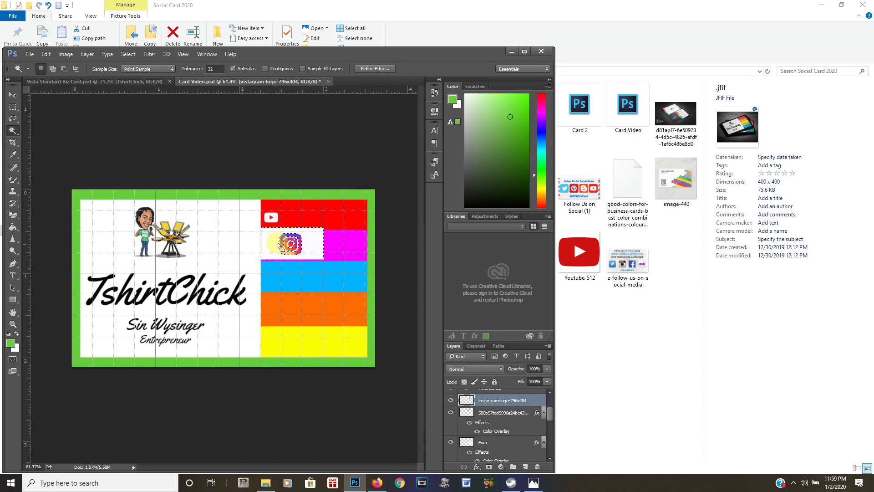
{"action": "left_click", "coordinate": [310, 244]}
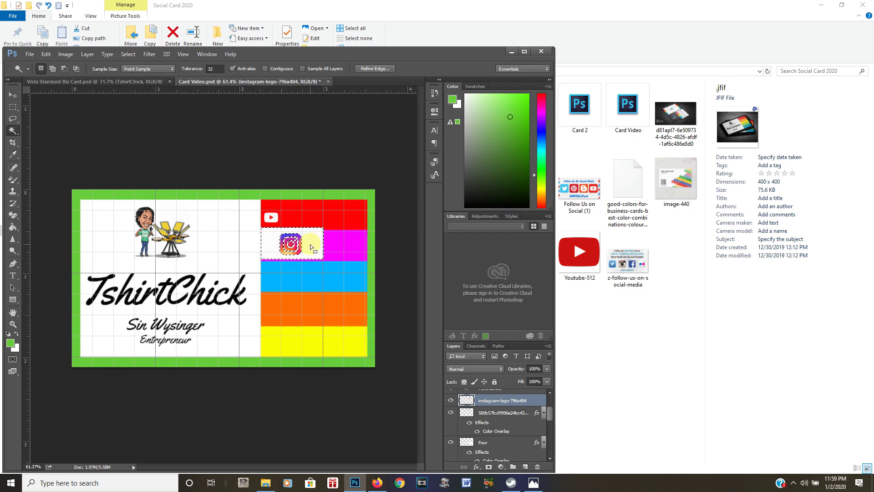
{"action": "right_click", "coordinate": [311, 247]}
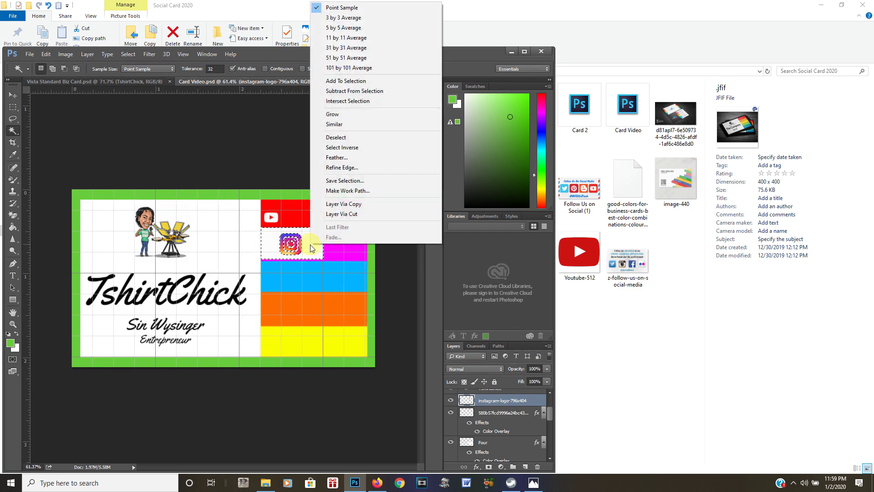
{"action": "left_click", "coordinate": [342, 214]}
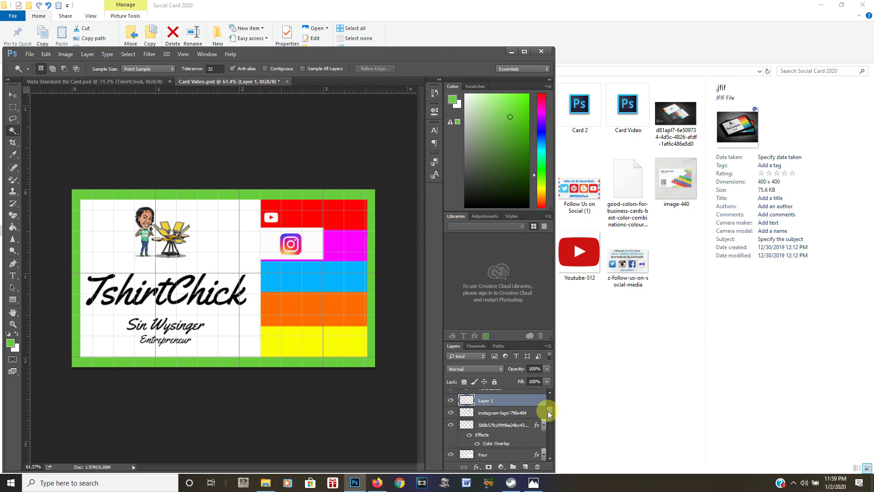
Delete the new layer holding the white box
{"action": "scroll", "coordinate": [549, 410], "scroll_direction": "up", "scroll_amount": 4}
{"action": "scroll", "coordinate": [552, 404], "scroll_direction": "down", "scroll_amount": 3}
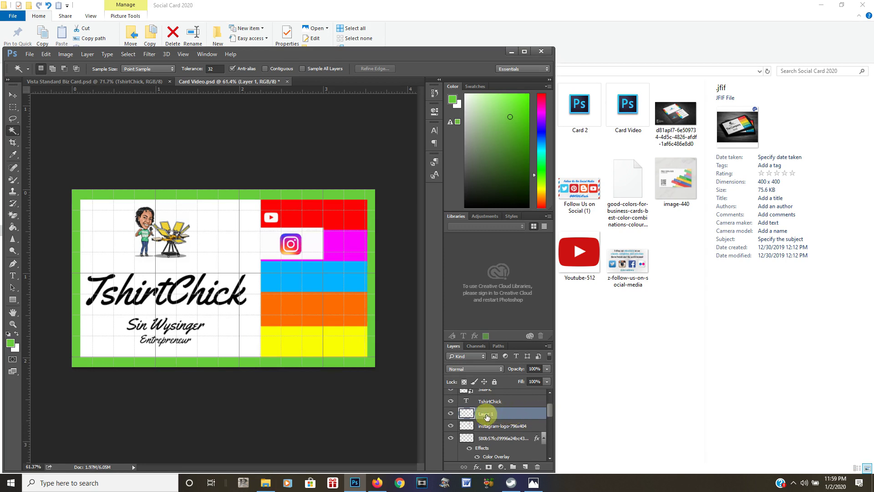
{"action": "key", "text": "Delete"}
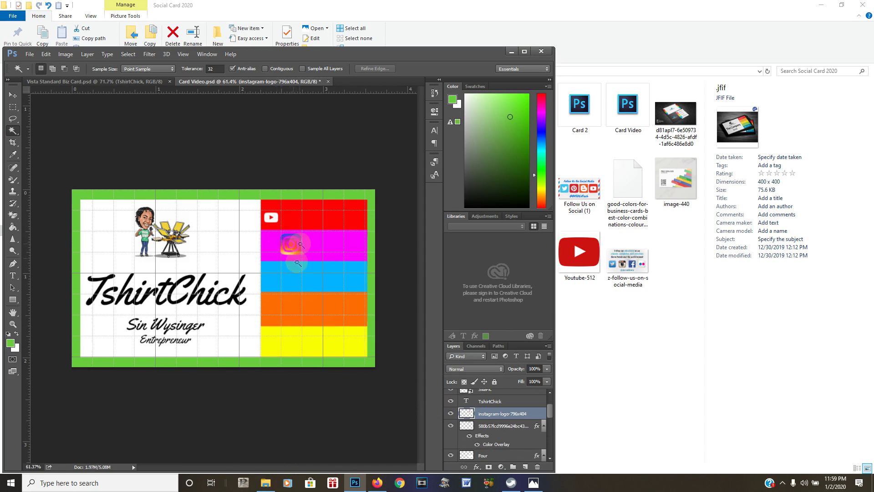
{"action": "right_click", "coordinate": [495, 416]}
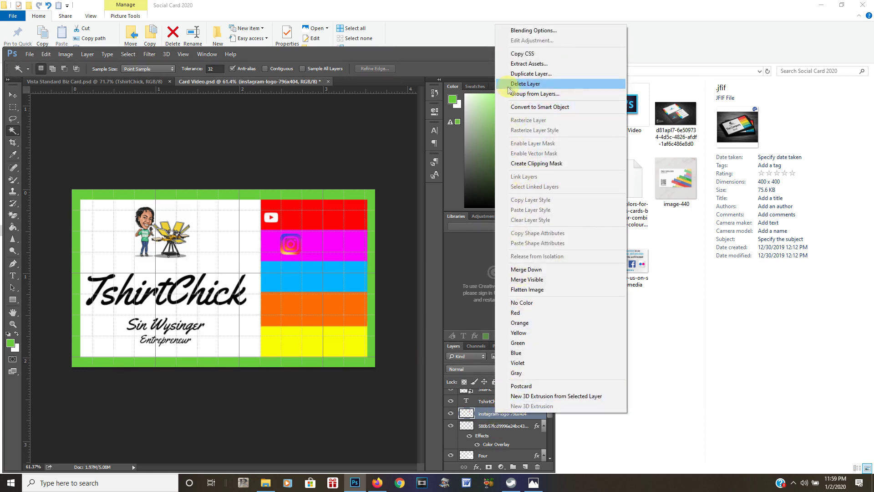
Add a #faf2f2 Color Overlay to the Instagram logo layer
{"action": "left_click", "coordinate": [518, 30]}
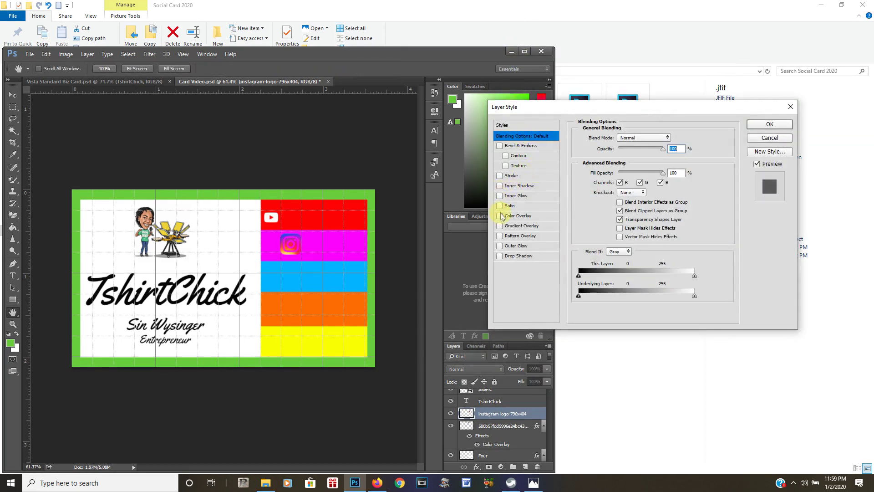
{"action": "left_click", "coordinate": [500, 216]}
{"action": "left_click", "coordinate": [518, 217]}
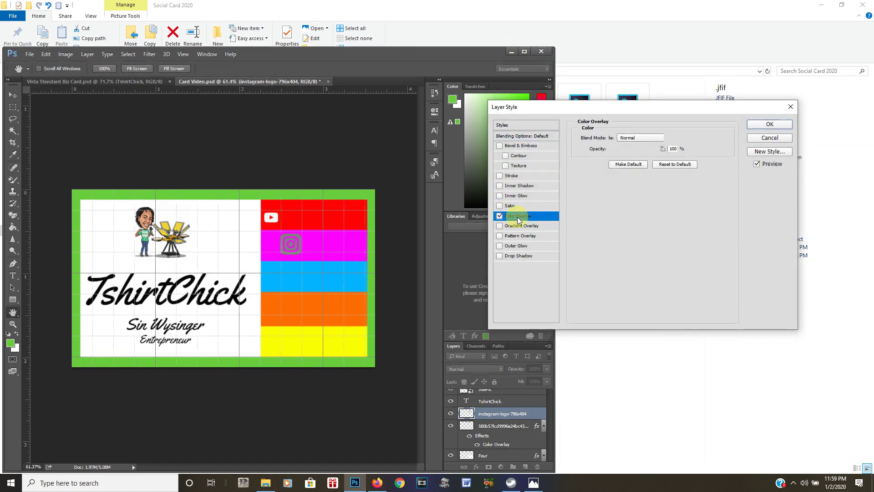
{"action": "left_click", "coordinate": [674, 137]}
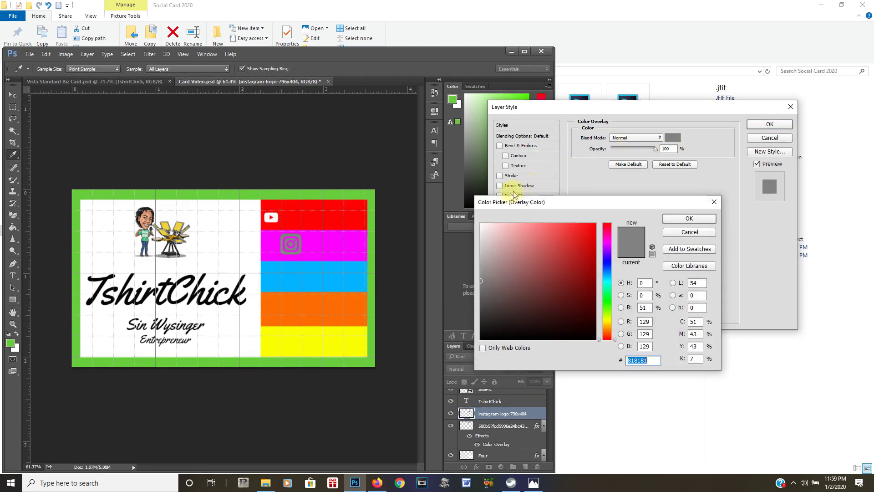
{"action": "left_click", "coordinate": [484, 225]}
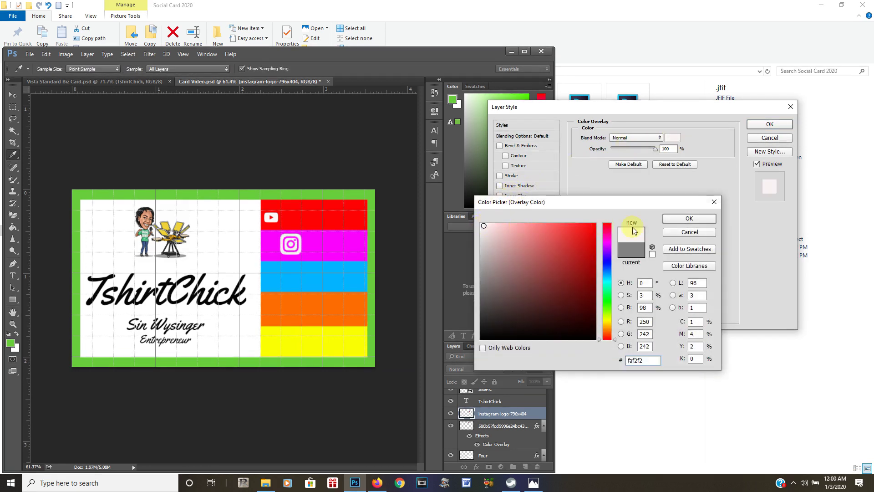
{"action": "left_click", "coordinate": [674, 221]}
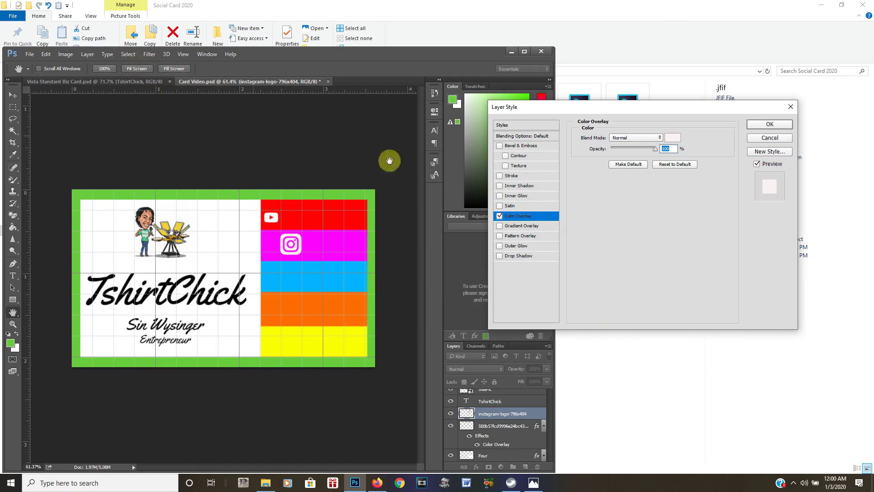
{"action": "left_click", "coordinate": [770, 126]}
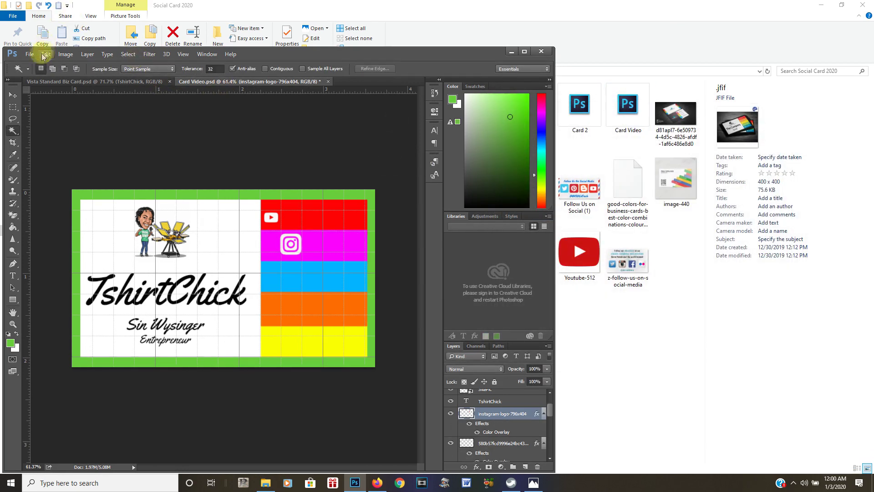
Save the card
{"action": "left_click", "coordinate": [29, 54]}
{"action": "left_click", "coordinate": [36, 145]}
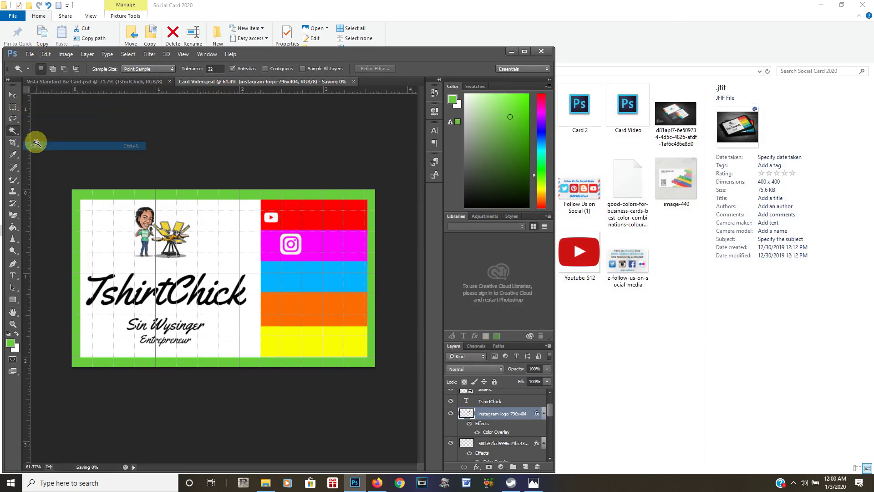
{"action": "left_click", "coordinate": [46, 54]}
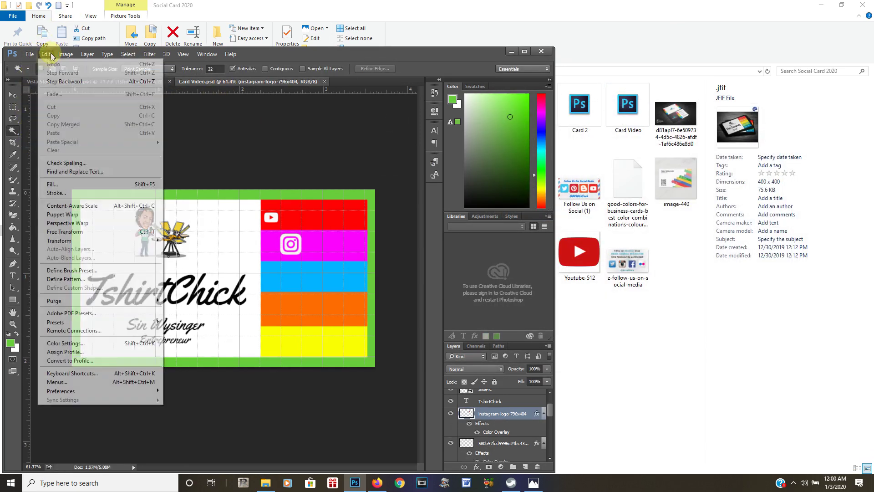
Scale the white Instagram icon down to about 66% and commit, viewing at 200%
{"action": "left_click", "coordinate": [67, 232]}
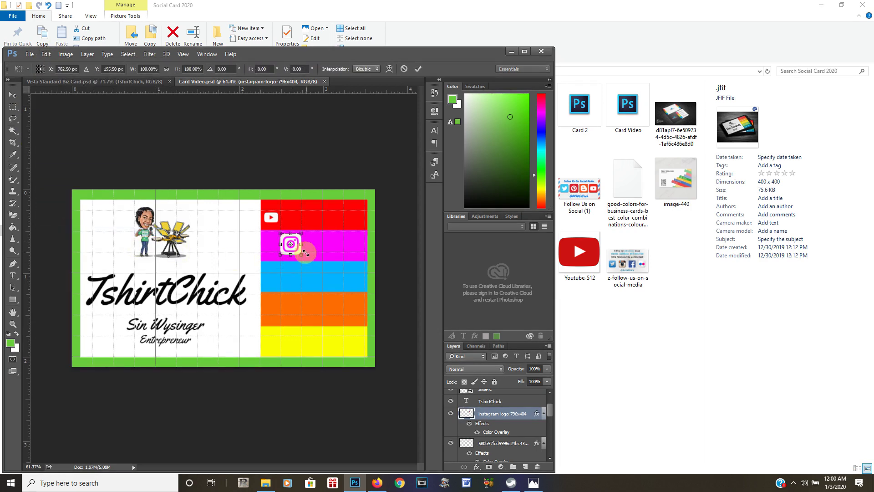
{"action": "left_click_drag", "start_coordinate": [301, 254], "coordinate": [294, 246]}
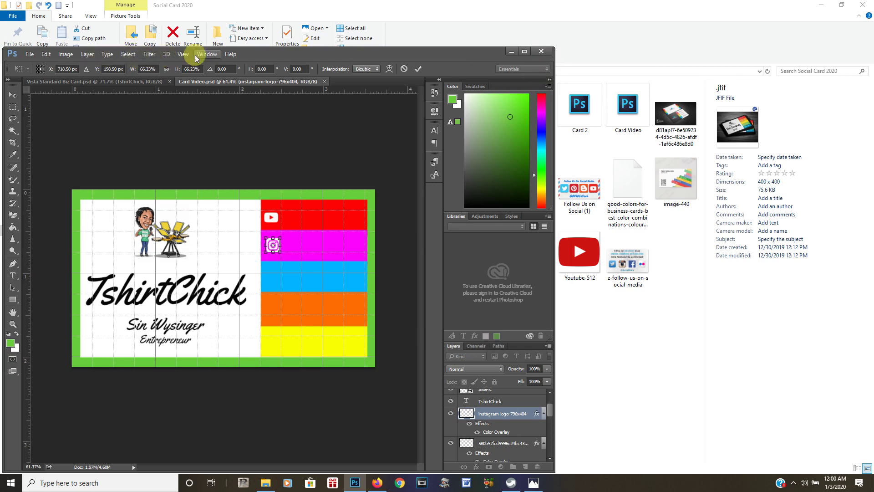
{"action": "left_click", "coordinate": [182, 54]}
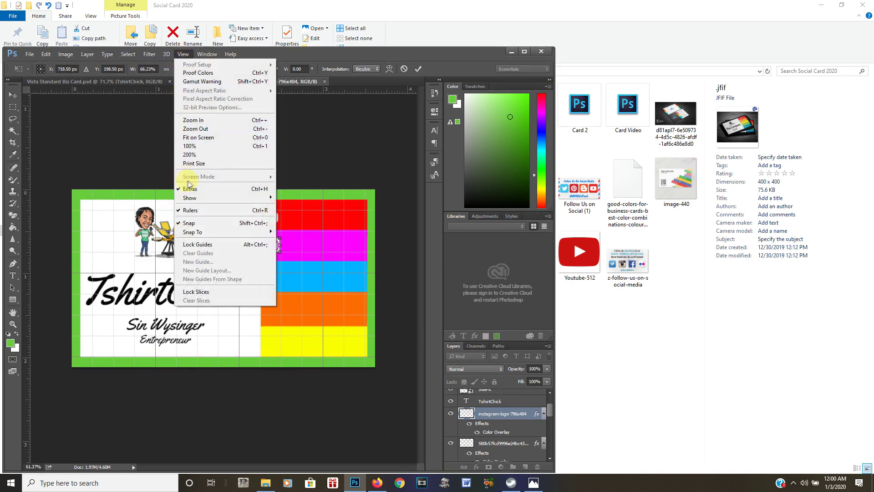
{"action": "left_click", "coordinate": [200, 156]}
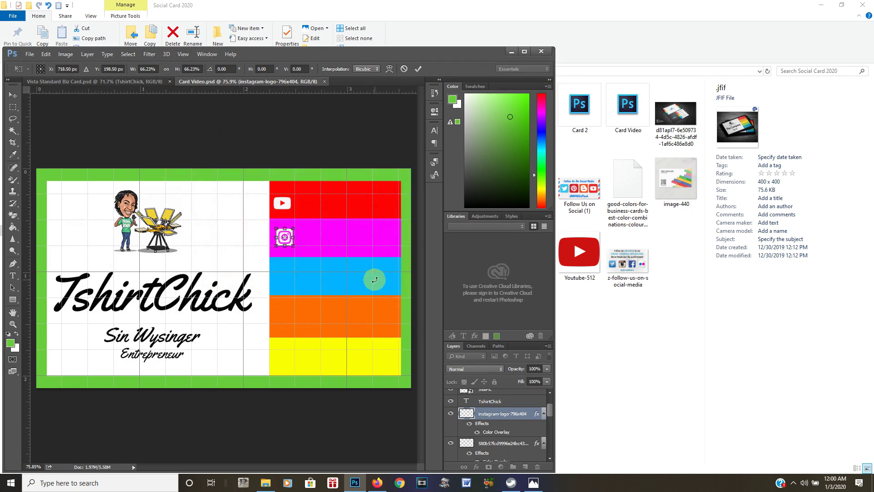
{"action": "key", "text": "Return"}
{"action": "key", "text": "w"}
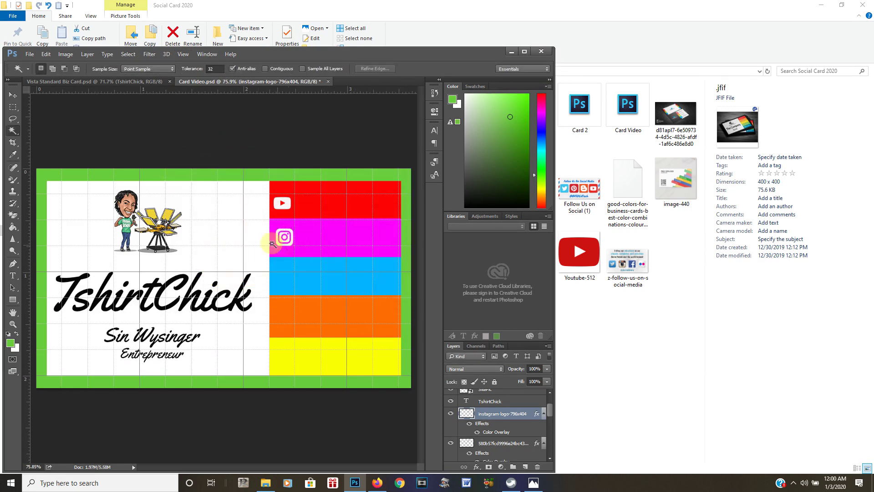
Nudge the Instagram icon slightly left on the magenta stripe and save the card
{"action": "left_click", "coordinate": [13, 95]}
{"action": "key", "text": "Left"}
{"action": "key", "text": "Left"}
{"action": "key", "text": "Left"}
{"action": "key", "text": "Left"}
{"action": "key", "text": "Left"}
{"action": "key", "text": "Left"}
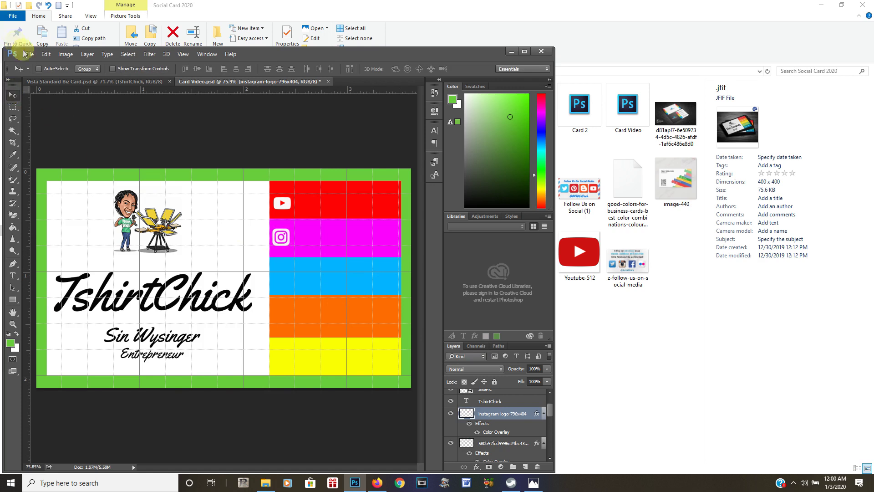
{"action": "left_click", "coordinate": [29, 54]}
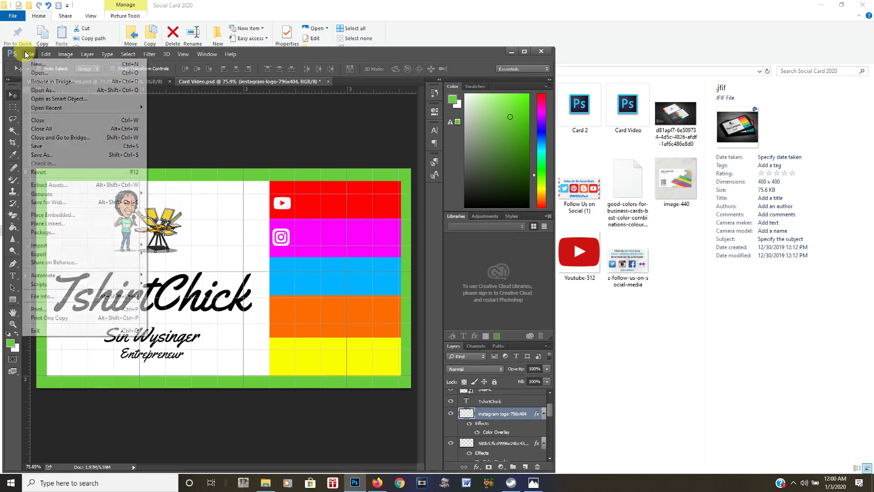
{"action": "left_click", "coordinate": [33, 146]}
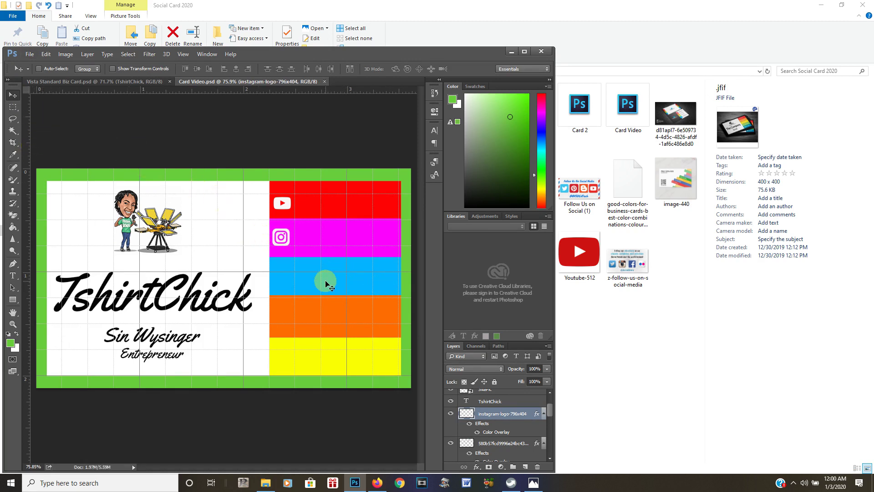
{"action": "left_click", "coordinate": [29, 55]}
In Place Embedded, browse to the Social Card 2020 folder and select facebook-logo-black-2019
{"action": "left_click", "coordinate": [50, 215]}
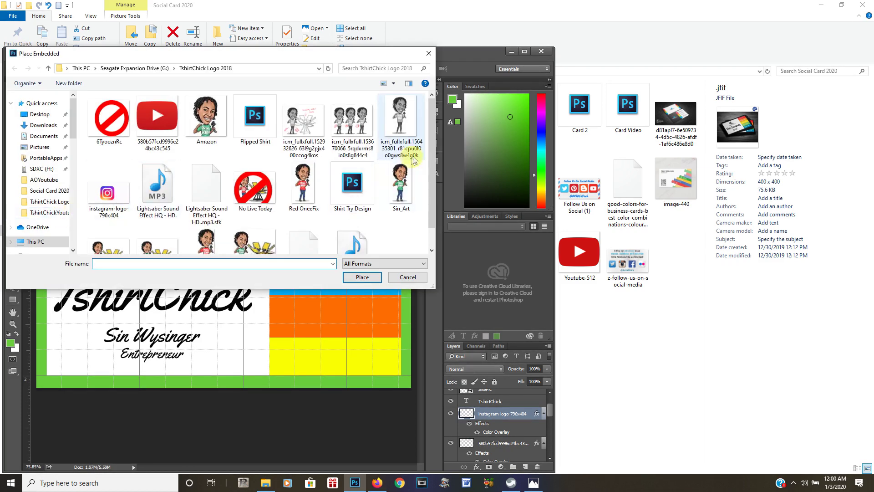
{"action": "left_click", "coordinate": [430, 232]}
{"action": "scroll", "coordinate": [432, 137], "scroll_direction": "up", "scroll_amount": 2}
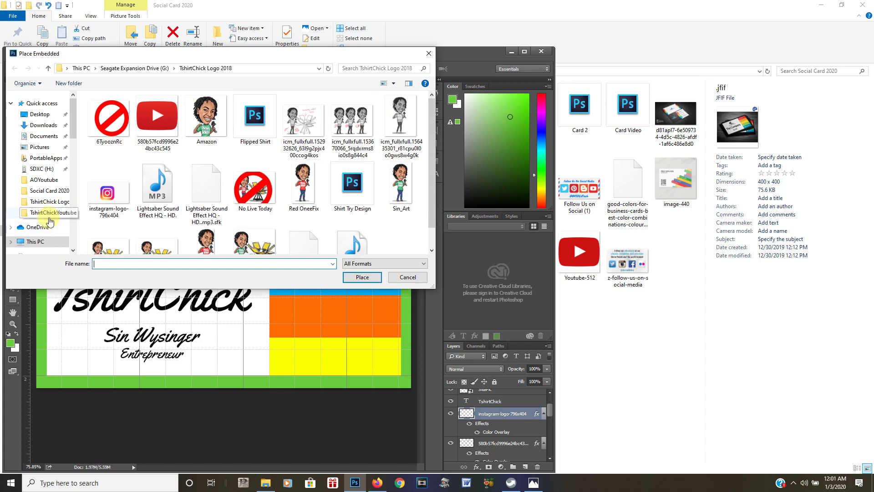
{"action": "left_click", "coordinate": [55, 192]}
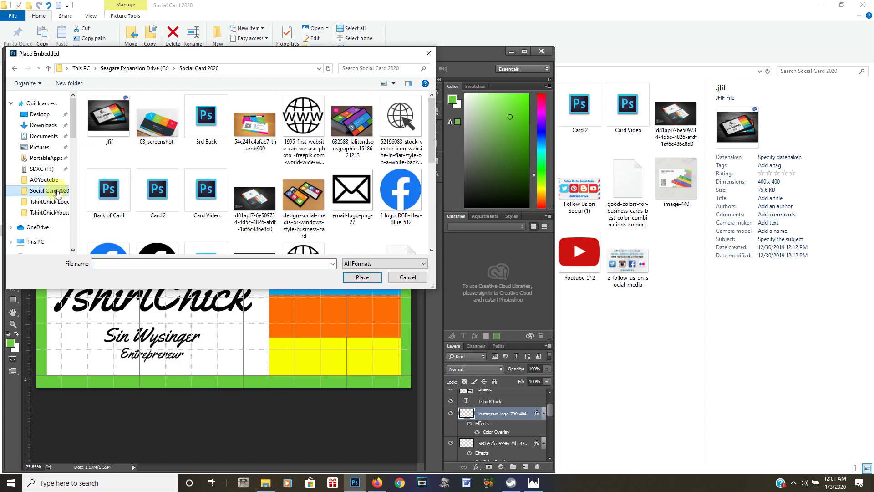
{"action": "left_click_drag", "start_coordinate": [430, 153], "coordinate": [431, 192]}
{"action": "left_click", "coordinate": [155, 172]}
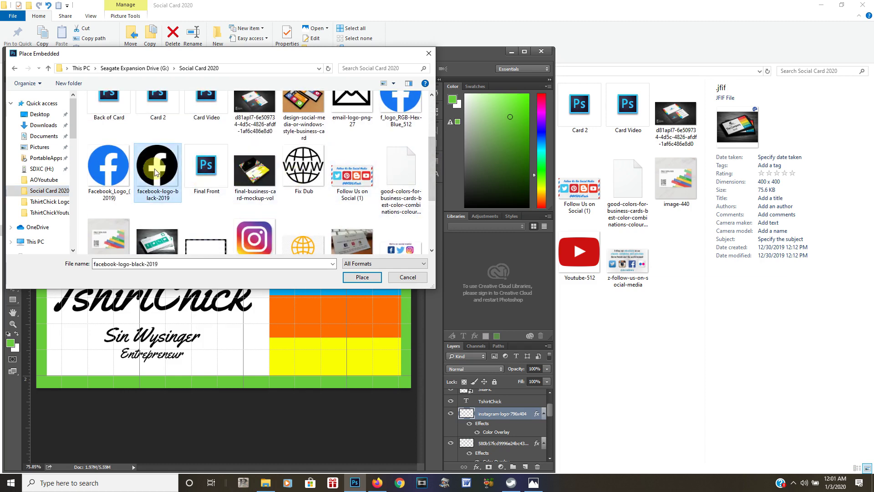
Place the Facebook logo and shrink it to a small icon on the blue stripe
{"action": "left_click", "coordinate": [360, 276]}
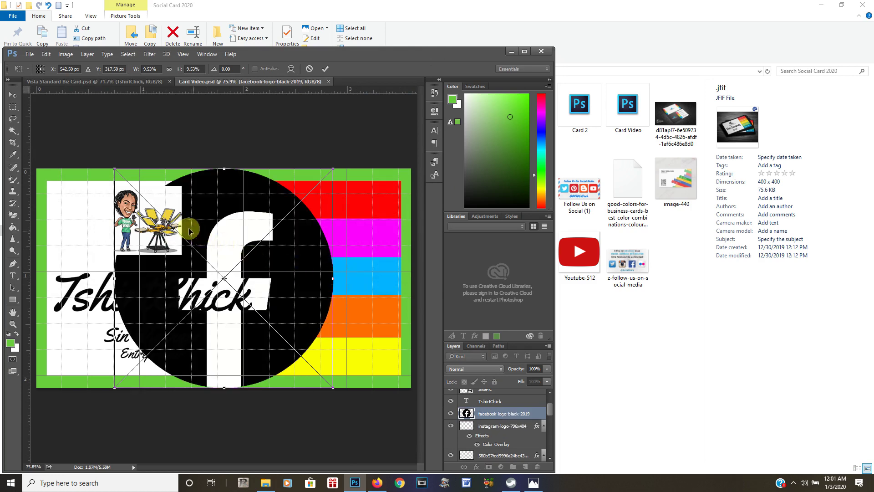
{"action": "left_click_drag", "start_coordinate": [115, 168], "coordinate": [297, 287]}
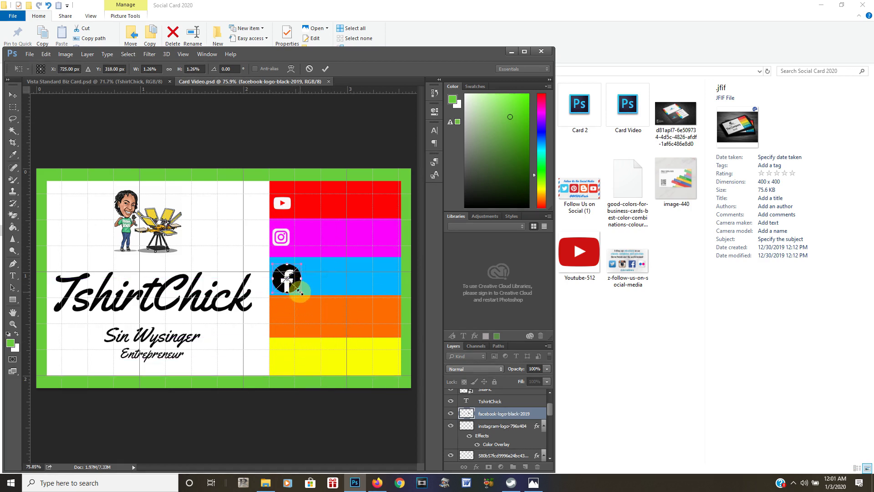
{"action": "left_click_drag", "start_coordinate": [300, 291], "coordinate": [293, 277]}
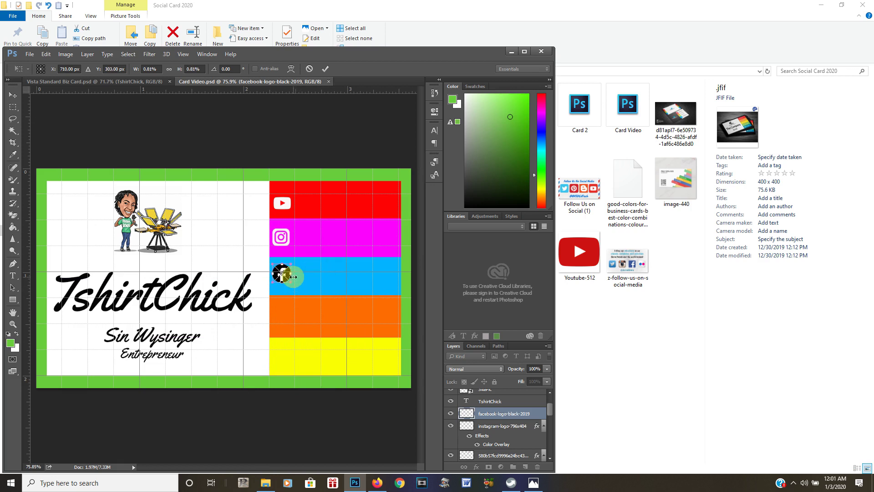
Commit the Facebook logo resize, zoom to 200%, and scroll to the Instagram and Facebook blocks
{"action": "key", "text": "Return"}
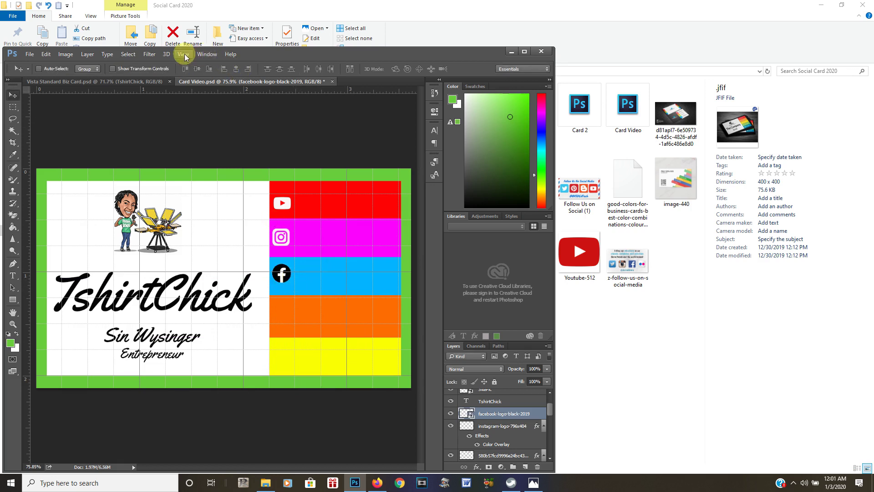
{"action": "left_click", "coordinate": [184, 54]}
{"action": "left_click", "coordinate": [197, 121]}
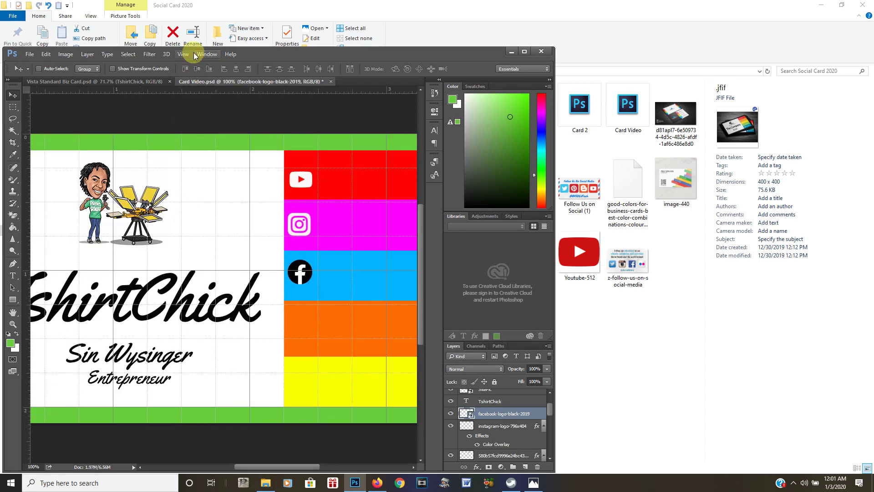
{"action": "left_click", "coordinate": [186, 54]}
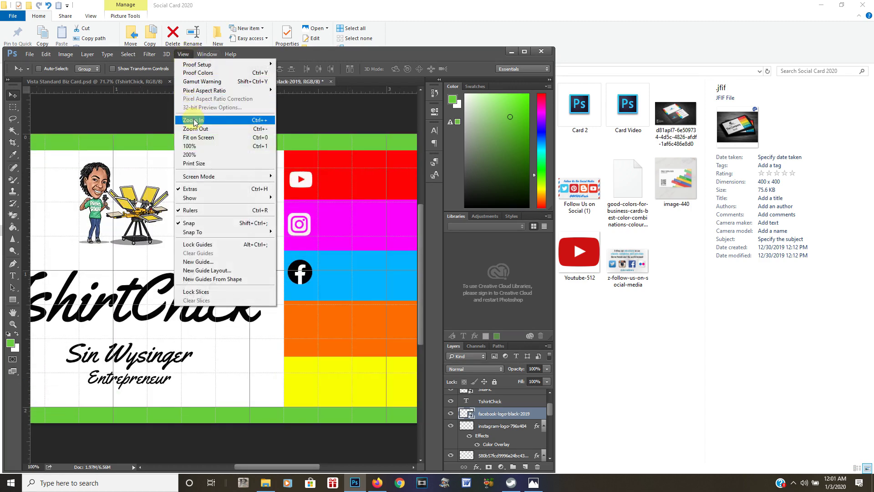
{"action": "left_click", "coordinate": [194, 120]}
{"action": "left_click_drag", "start_coordinate": [255, 466], "coordinate": [299, 470]}
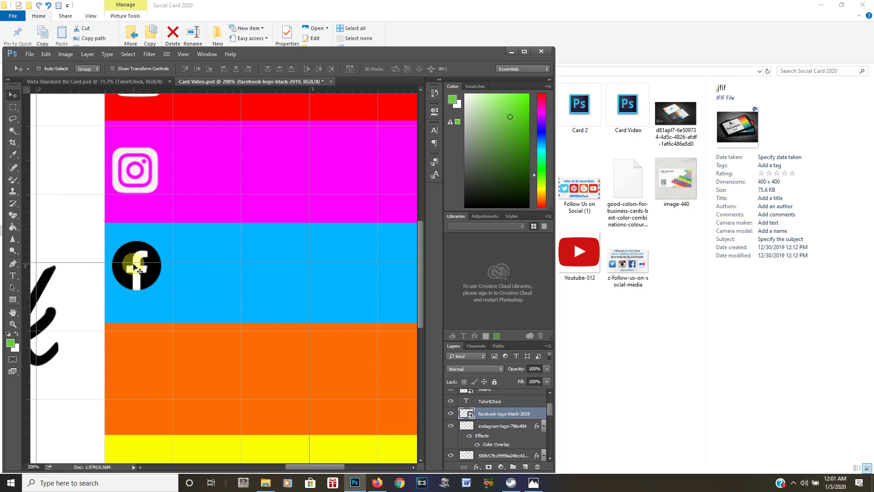
Rasterize the Facebook logo layer and fill its f with the blue sampled from the block
{"action": "left_click", "coordinate": [16, 216]}
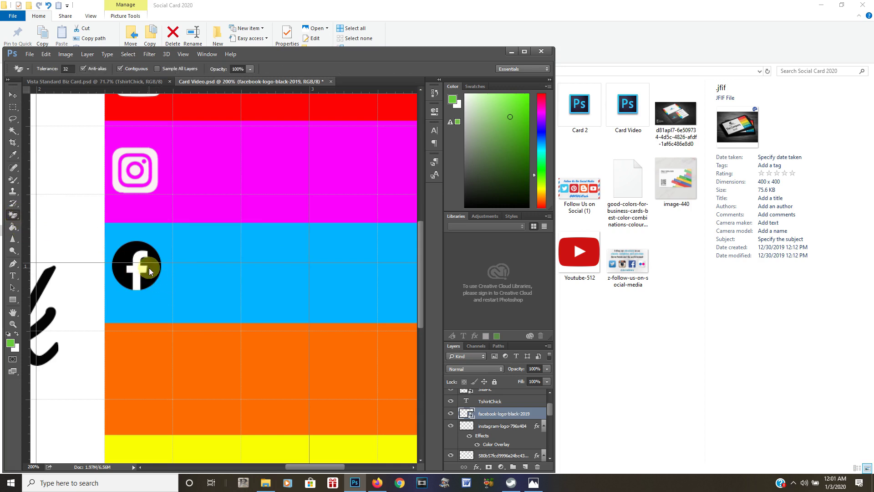
{"action": "left_click", "coordinate": [149, 267]}
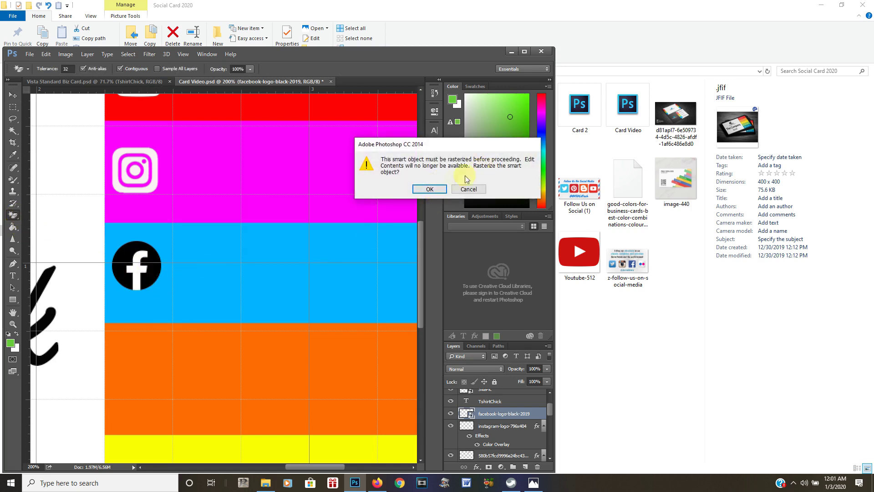
{"action": "left_click", "coordinate": [430, 189]}
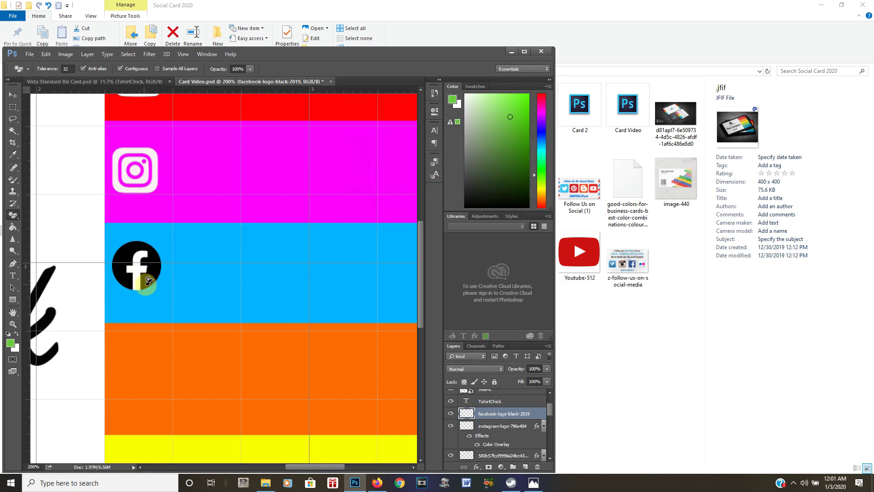
{"action": "left_click", "coordinate": [14, 228]}
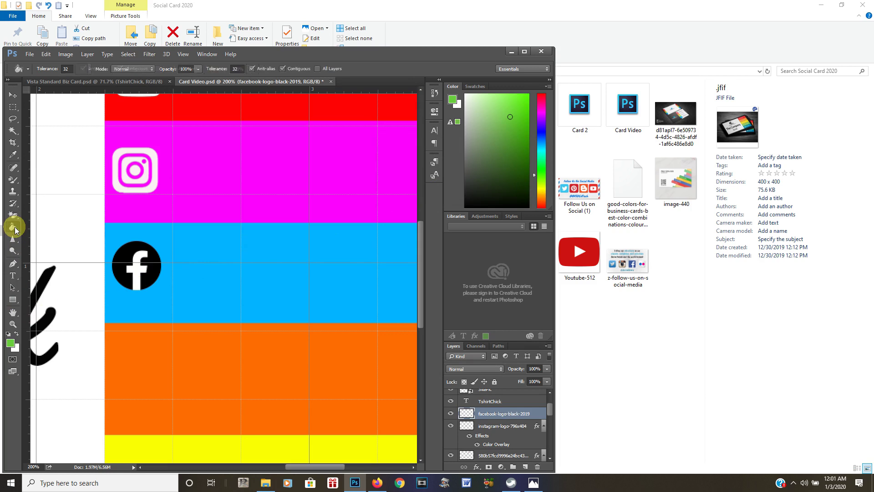
{"action": "left_click", "coordinate": [12, 345]}
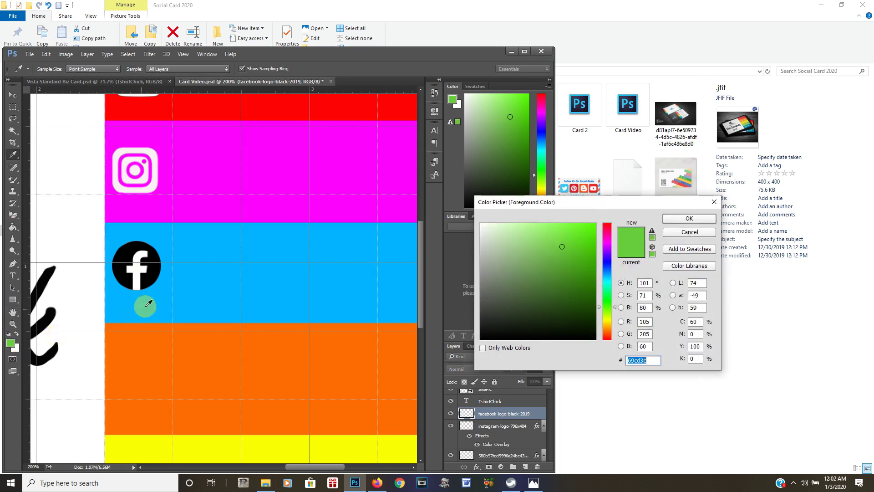
{"action": "left_click", "coordinate": [211, 286]}
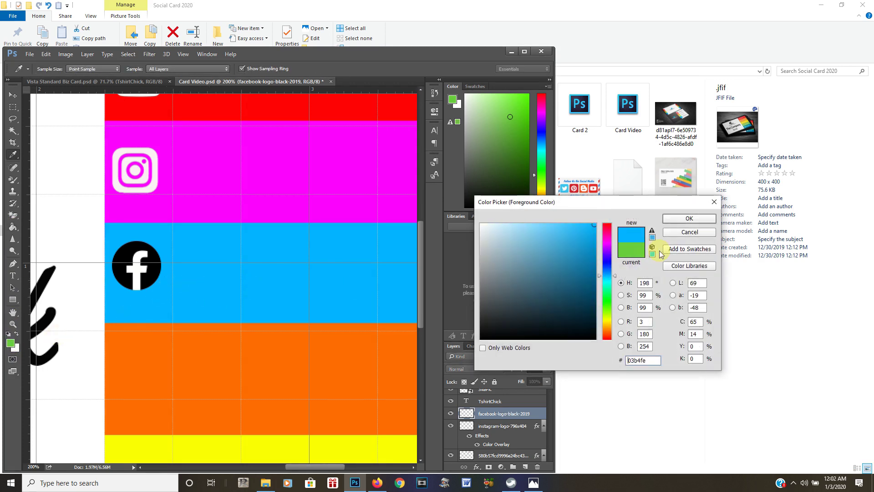
{"action": "left_click", "coordinate": [683, 220]}
{"action": "key", "text": "g"}
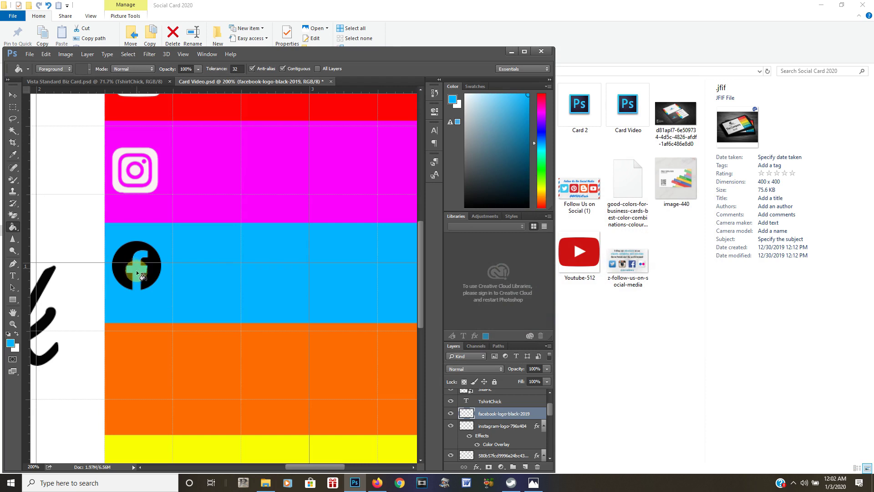
{"action": "left_click", "coordinate": [37, 324]}
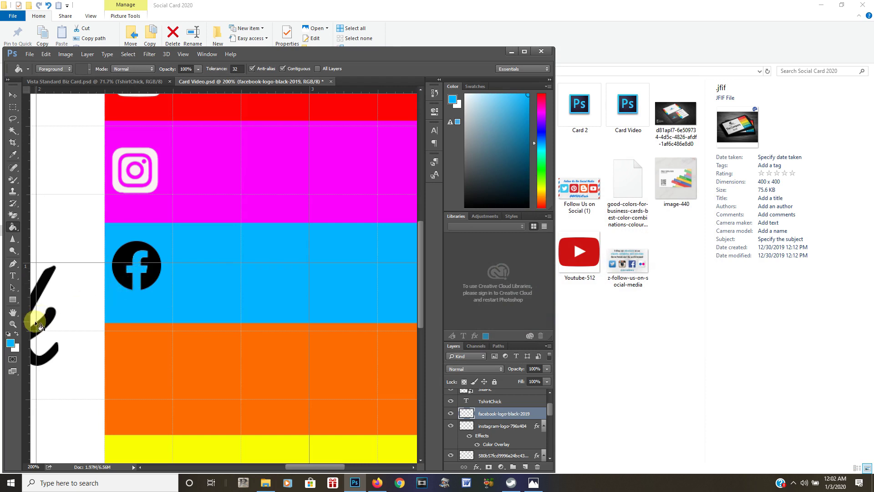
Fill the black Facebook circle with white
{"action": "left_click", "coordinate": [13, 343]}
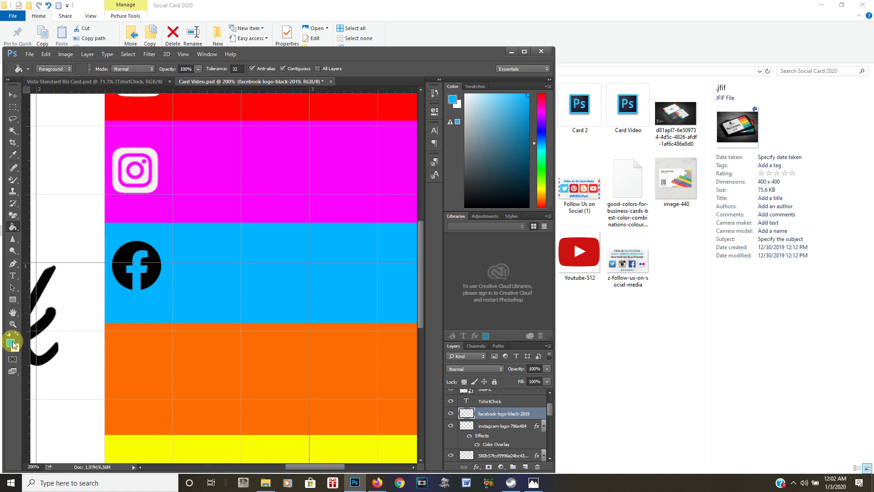
{"action": "left_click", "coordinate": [12, 343]}
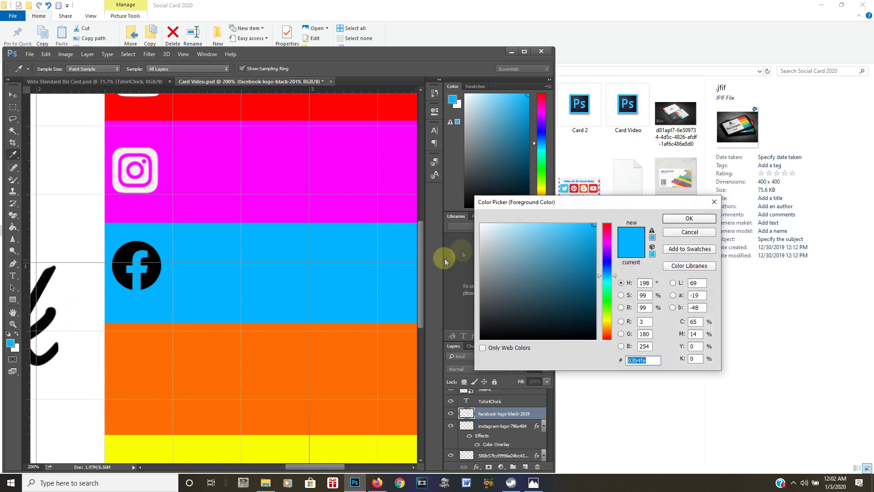
{"action": "left_click", "coordinate": [481, 226]}
{"action": "left_click", "coordinate": [701, 220]}
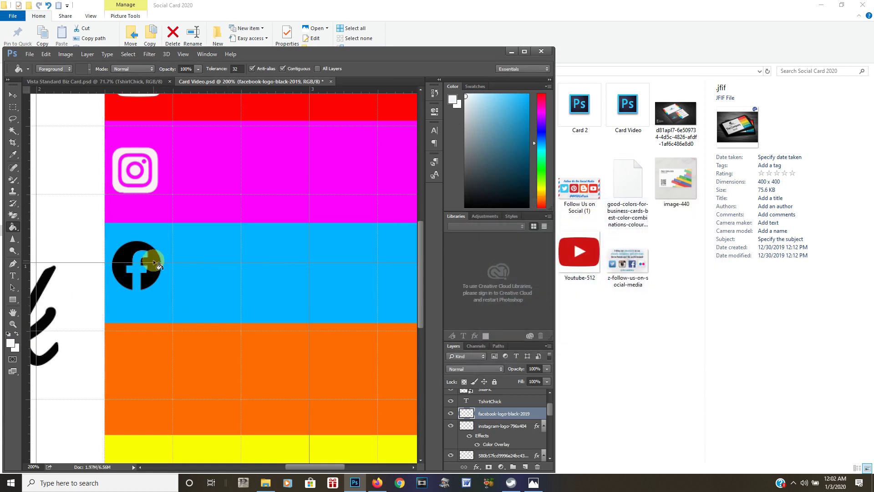
{"action": "left_click", "coordinate": [153, 262]}
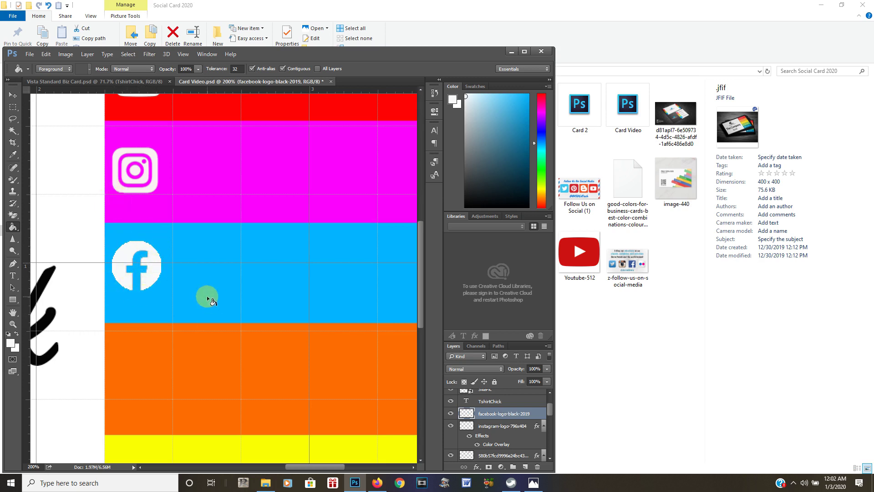
Save the card, fit it on screen, and open the .jfif reference card photo in Photos
{"action": "left_click", "coordinate": [29, 54]}
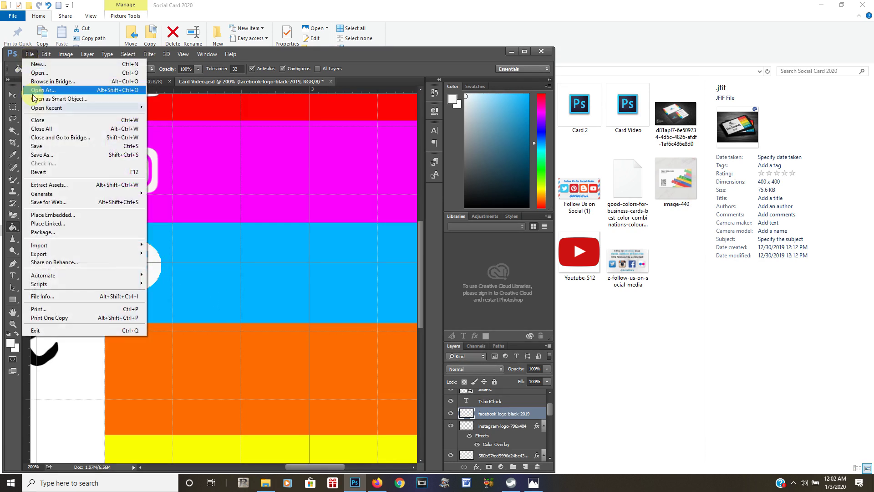
{"action": "left_click", "coordinate": [38, 146]}
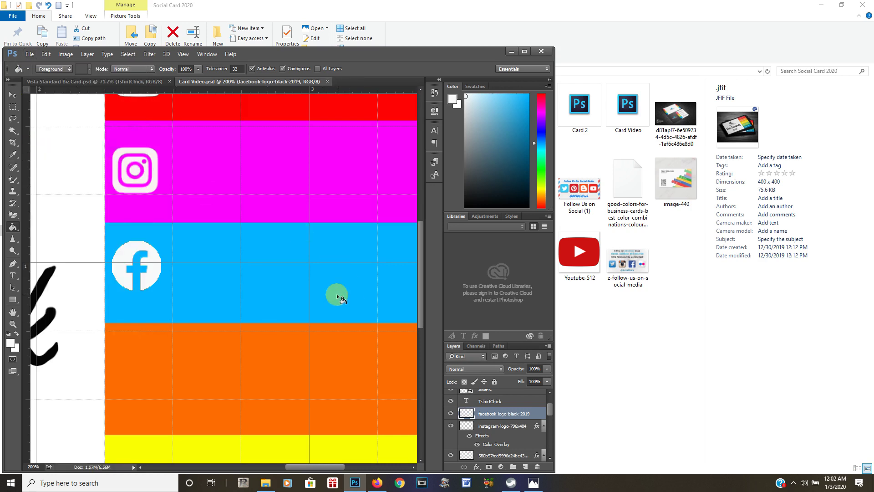
{"action": "scroll", "coordinate": [364, 241], "scroll_direction": "down", "scroll_amount": 1}
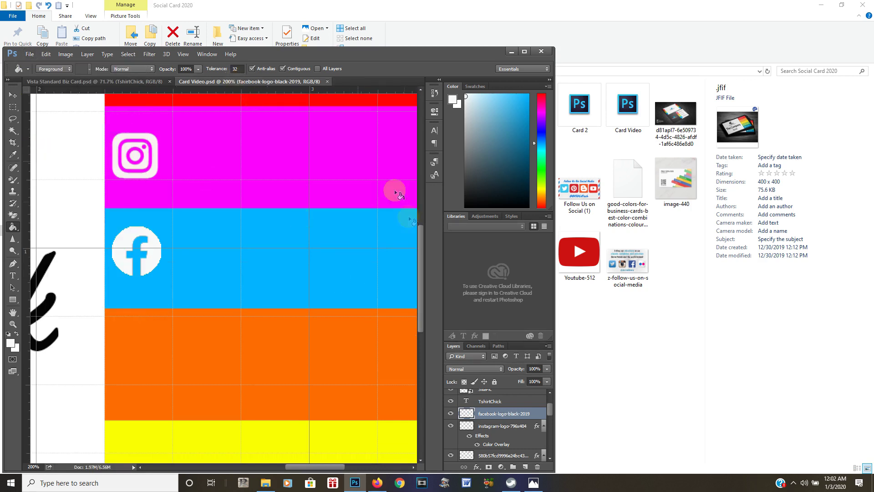
{"action": "left_click", "coordinate": [184, 55]}
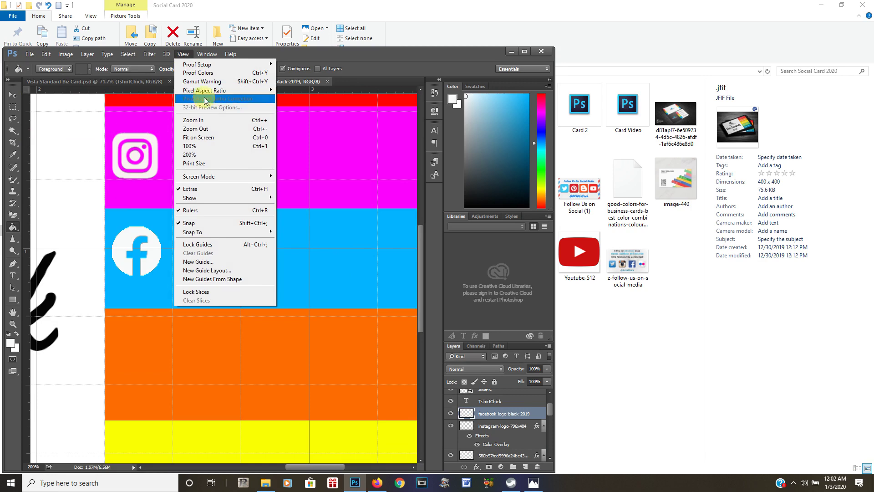
{"action": "left_click", "coordinate": [204, 137]}
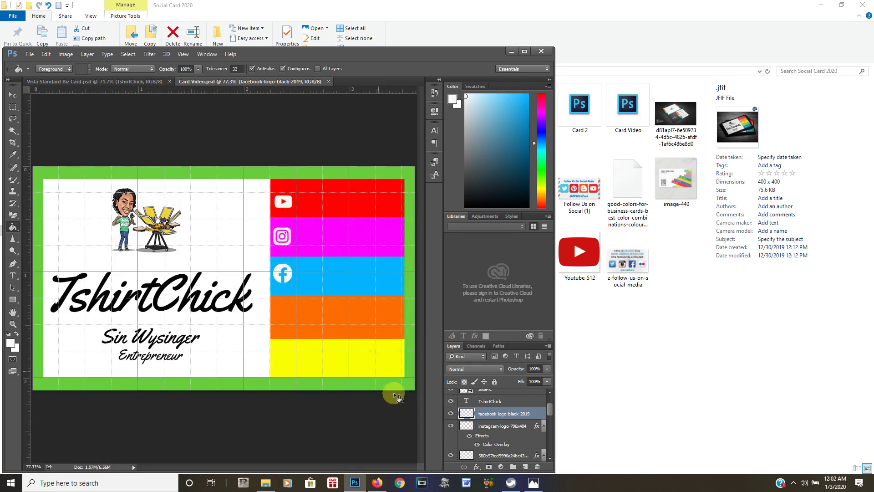
{"action": "left_click", "coordinate": [534, 484]}
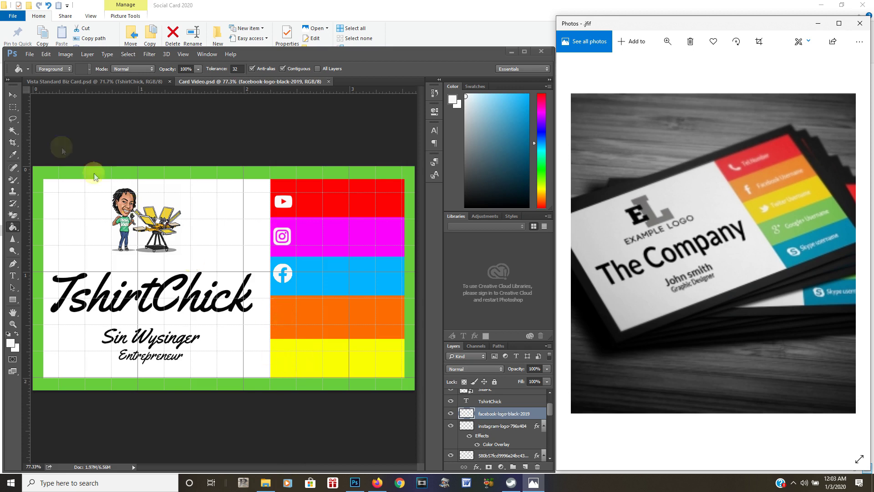
Embed the Fix Dub globe image into the card with Place Embedded
{"action": "left_click", "coordinate": [29, 54]}
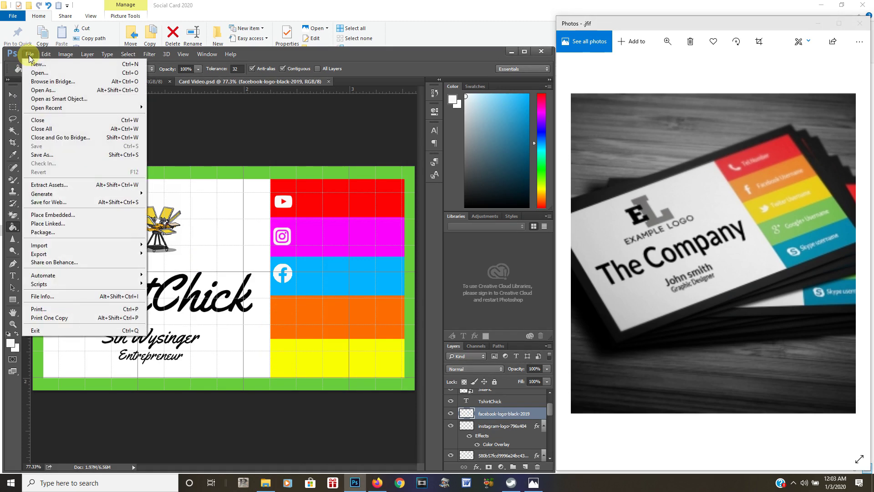
{"action": "left_click", "coordinate": [70, 214]}
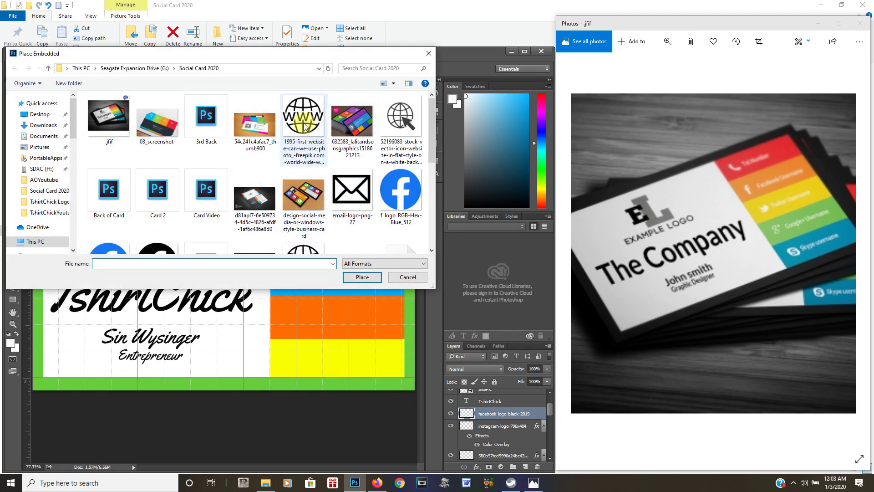
{"action": "left_click_drag", "start_coordinate": [432, 132], "coordinate": [433, 175]}
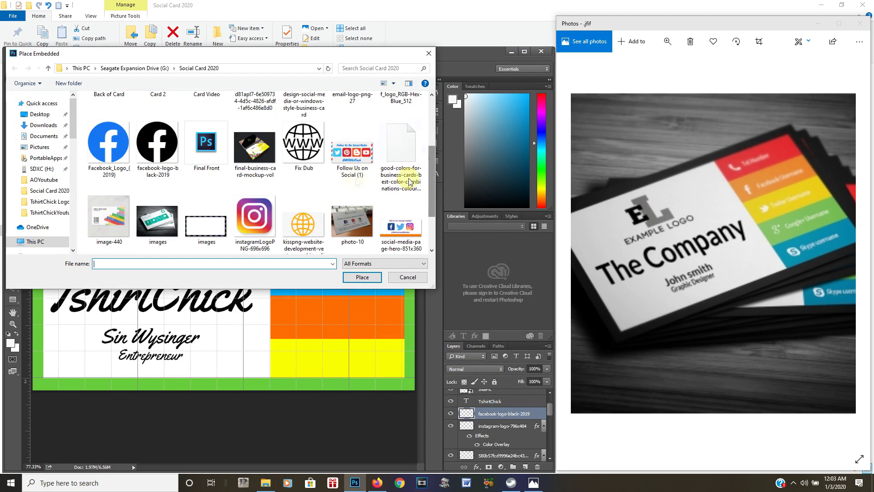
{"action": "left_click", "coordinate": [304, 153]}
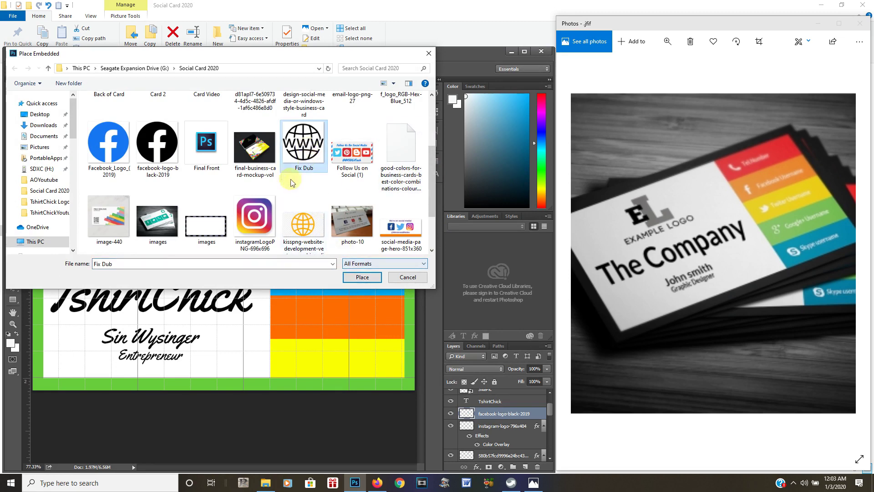
{"action": "left_click", "coordinate": [362, 277]}
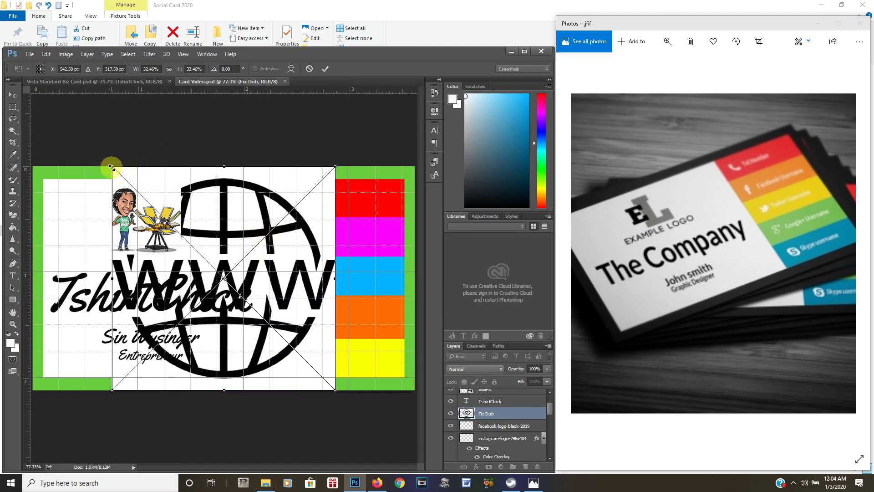
Scale the Fix Dub globe to icon size at the left end of the orange stripe, zoomed to 200%
{"action": "left_click_drag", "start_coordinate": [112, 168], "coordinate": [278, 372]}
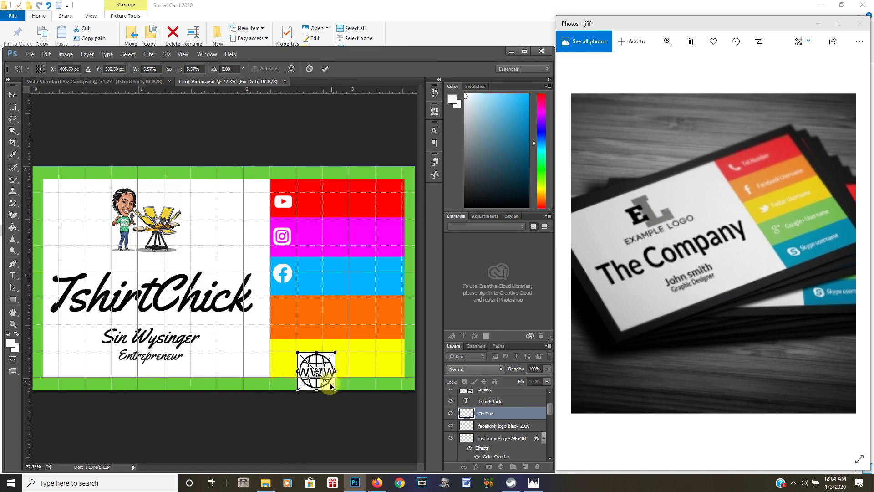
{"action": "left_click_drag", "start_coordinate": [328, 385], "coordinate": [302, 334]}
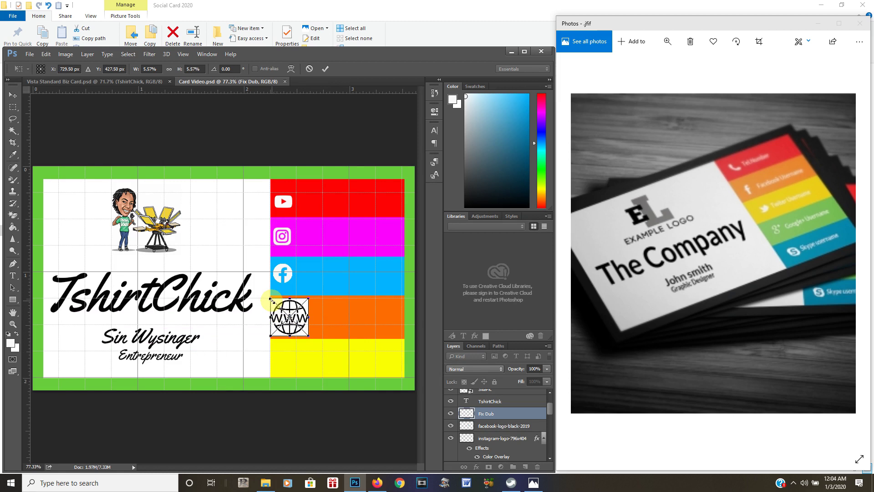
{"action": "left_click_drag", "start_coordinate": [271, 300], "coordinate": [289, 322]}
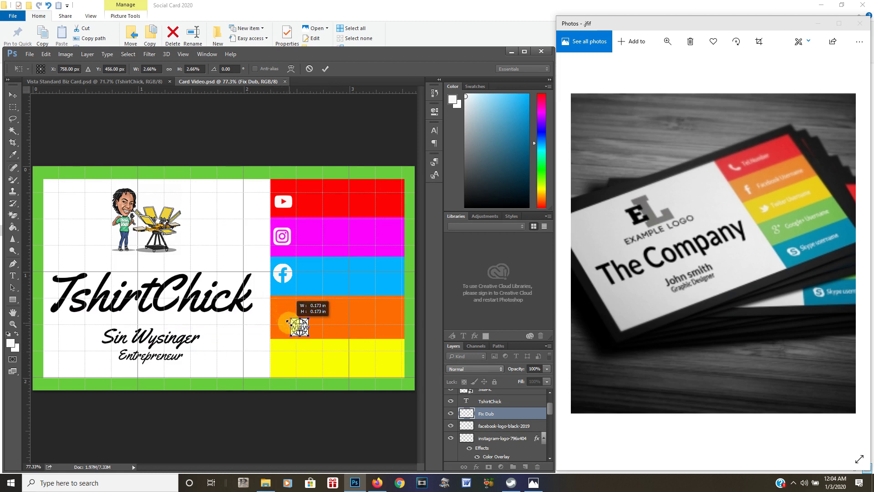
{"action": "left_click", "coordinate": [187, 58]}
{"action": "left_click", "coordinate": [195, 121]}
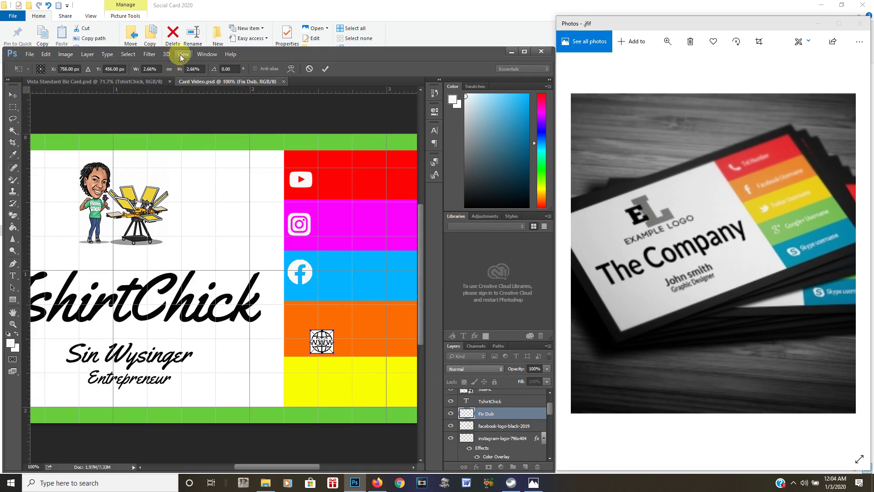
{"action": "left_click", "coordinate": [182, 55]}
{"action": "left_click", "coordinate": [209, 122]}
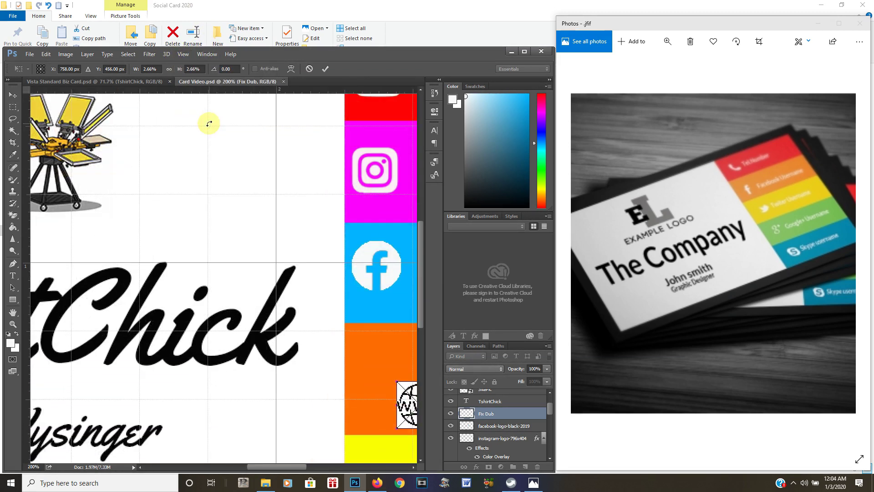
{"action": "left_click_drag", "start_coordinate": [276, 469], "coordinate": [310, 469]}
{"action": "left_click_drag", "start_coordinate": [232, 419], "coordinate": [194, 390]}
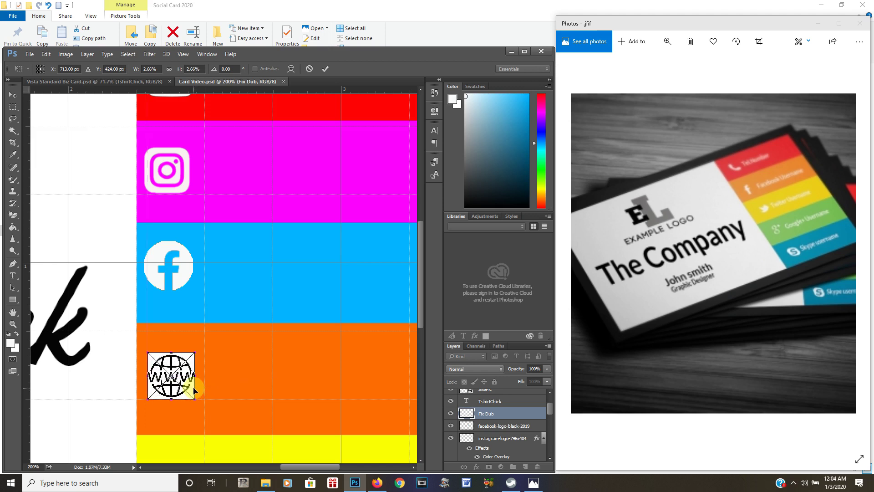
Commit the globe's size and position and rasterize the Fix Dub layer
{"action": "key", "text": "Return"}
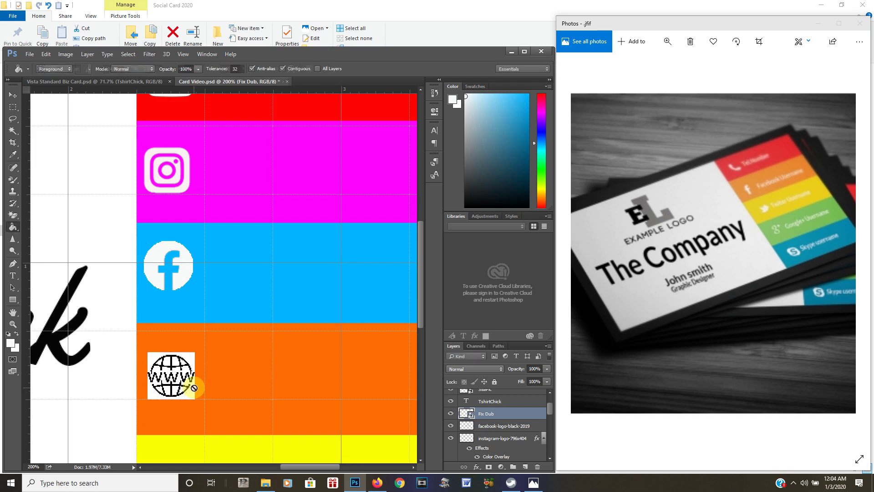
{"action": "left_click", "coordinate": [14, 216]}
{"action": "left_click", "coordinate": [180, 376]}
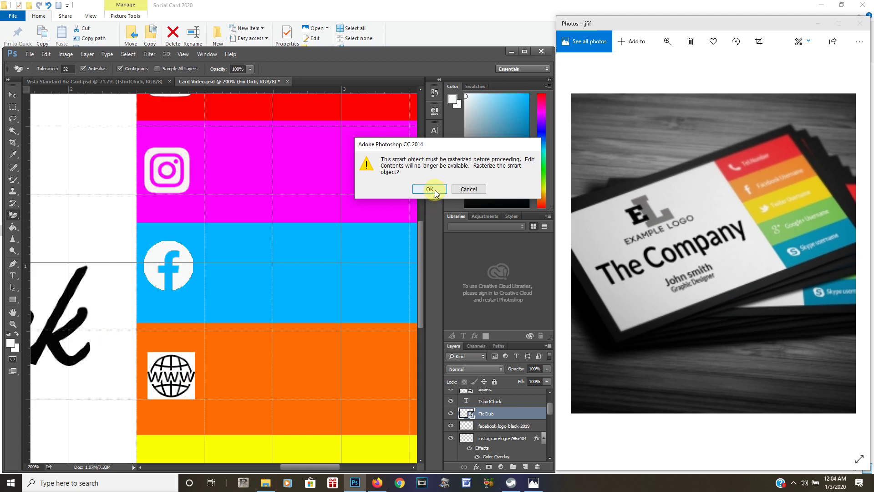
{"action": "left_click", "coordinate": [430, 189]}
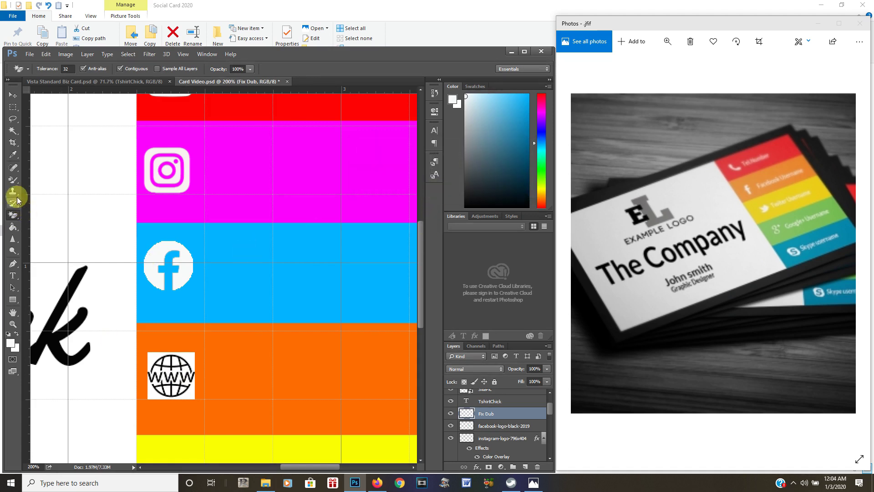
Remove the globe's white background with Magic Wand and Layer via Cut, then save
{"action": "left_click", "coordinate": [13, 131]}
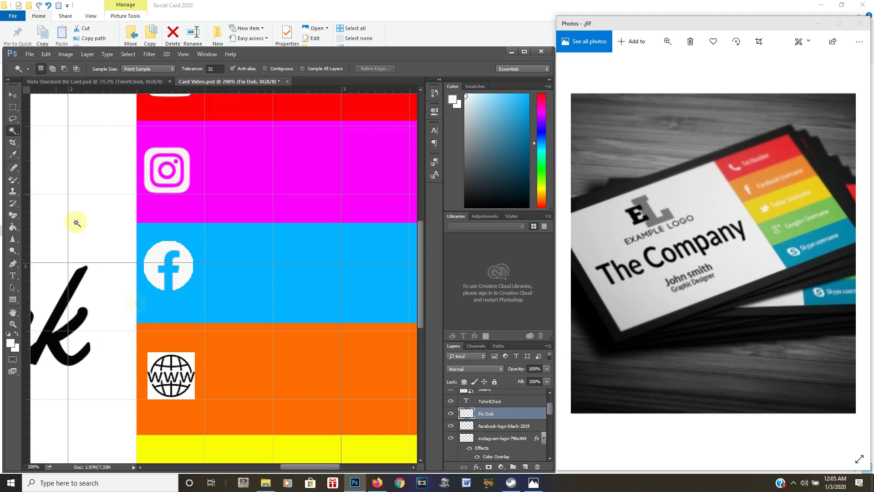
{"action": "left_click", "coordinate": [190, 360]}
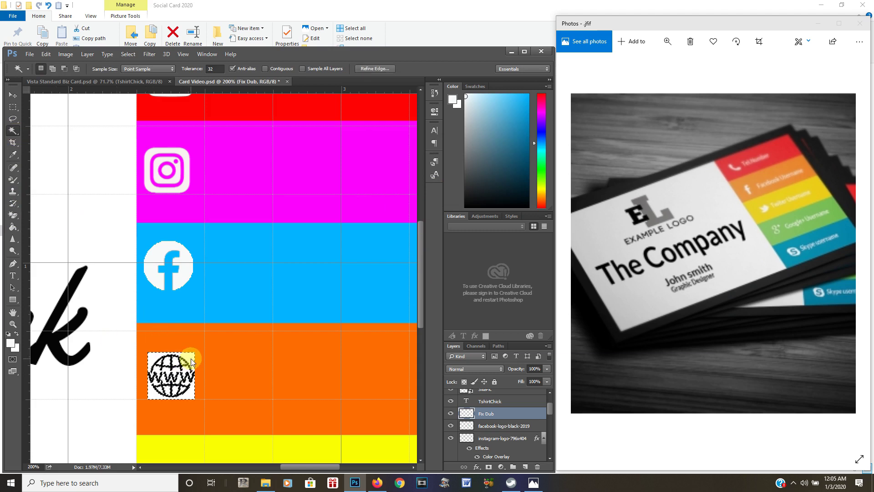
{"action": "right_click", "coordinate": [191, 362]}
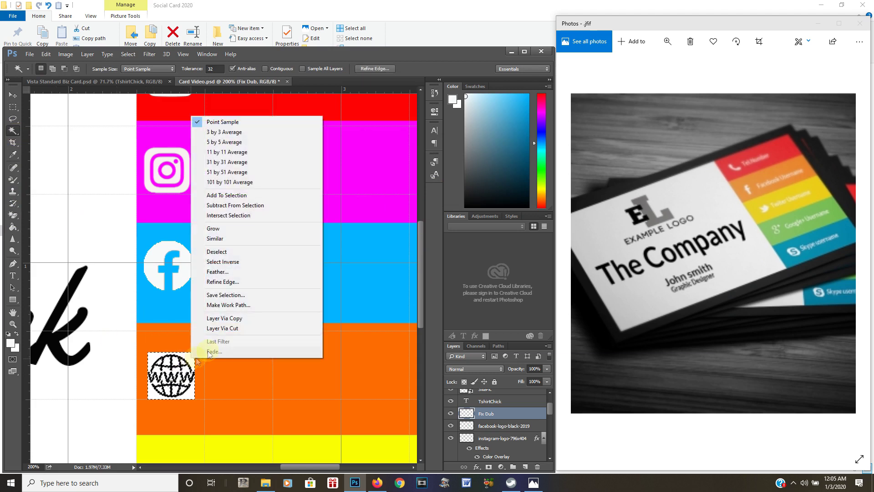
{"action": "left_click", "coordinate": [228, 328]}
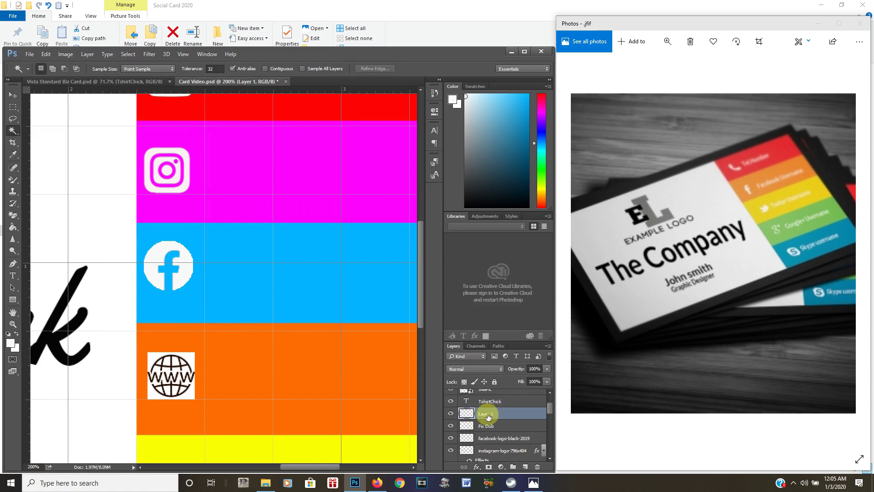
{"action": "key", "text": "Delete"}
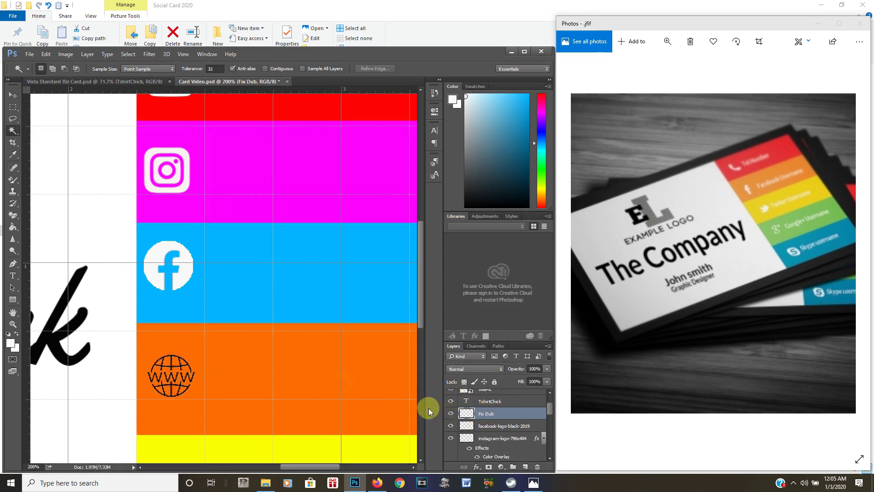
{"action": "left_click", "coordinate": [29, 55]}
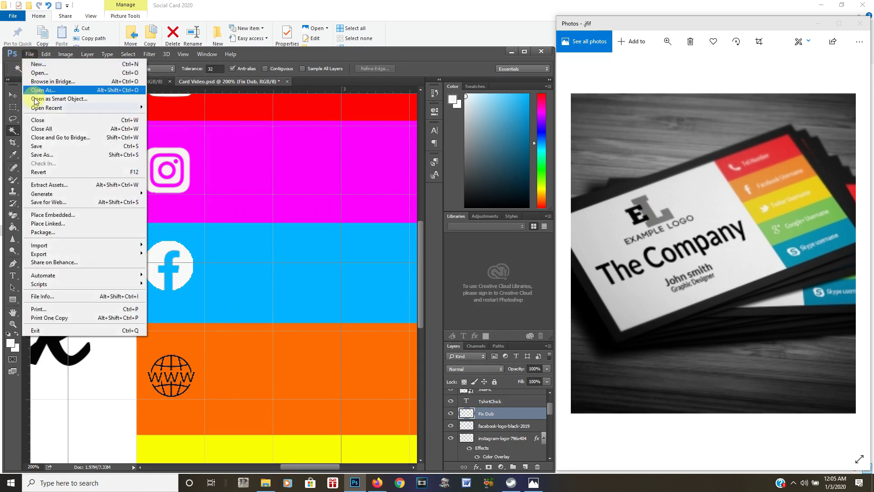
{"action": "left_click", "coordinate": [41, 146]}
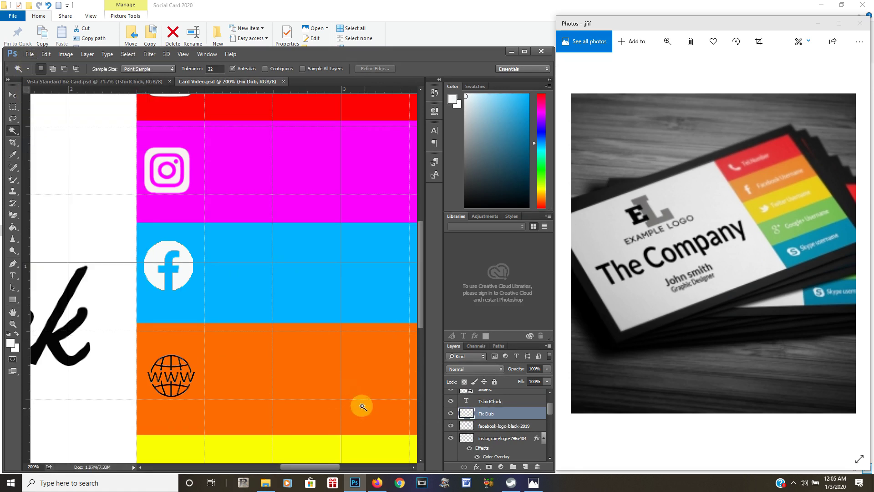
Open Blending Options for the Fix Dub layer
{"action": "right_click", "coordinate": [475, 414]}
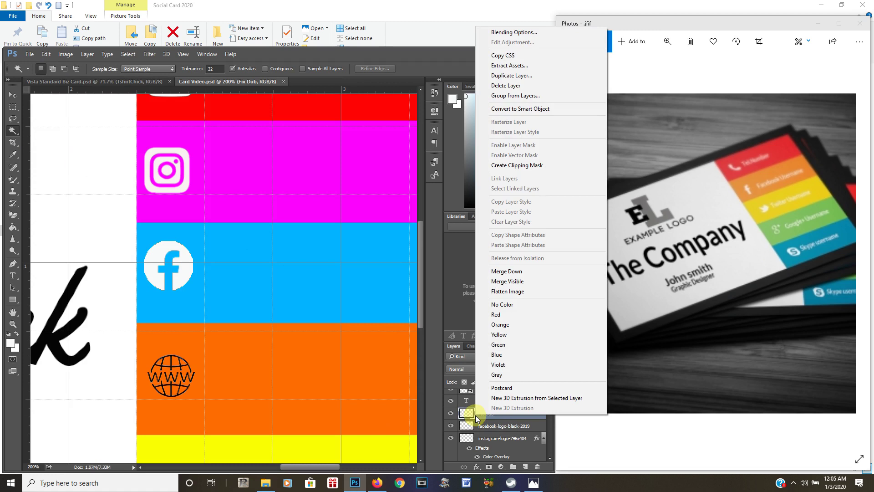
{"action": "left_click", "coordinate": [492, 416]}
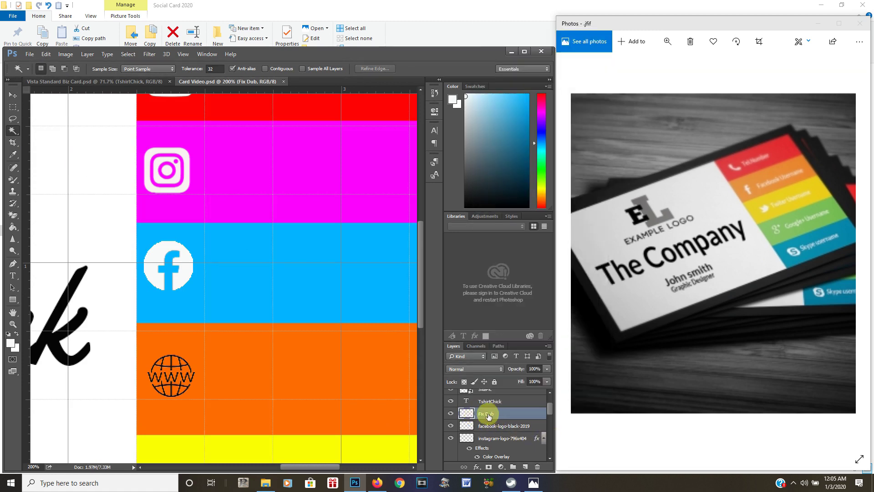
{"action": "right_click", "coordinate": [488, 415]}
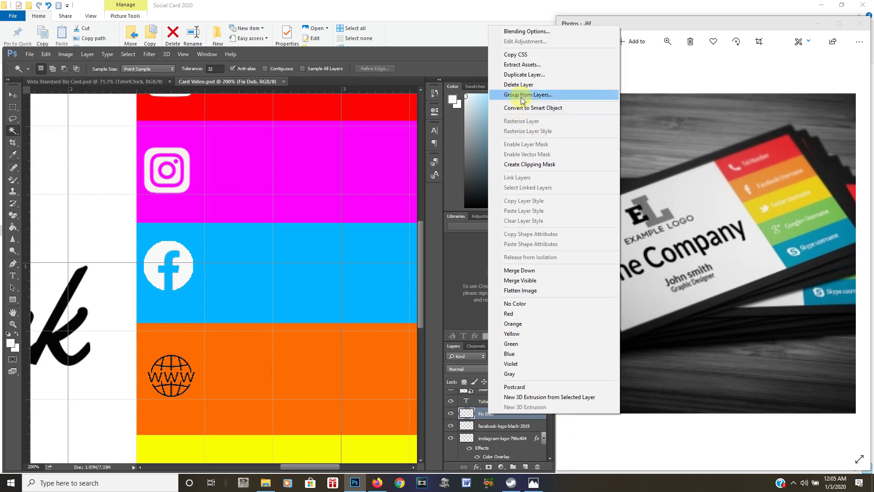
{"action": "left_click", "coordinate": [517, 31]}
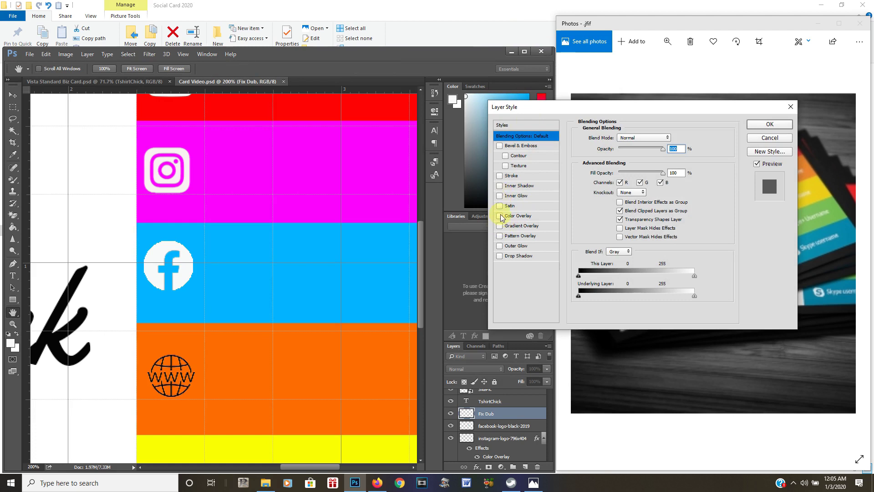
Apply a fcfcfc Color Overlay to the Fix Dub layer, turning the globe white
{"action": "left_click", "coordinate": [501, 216]}
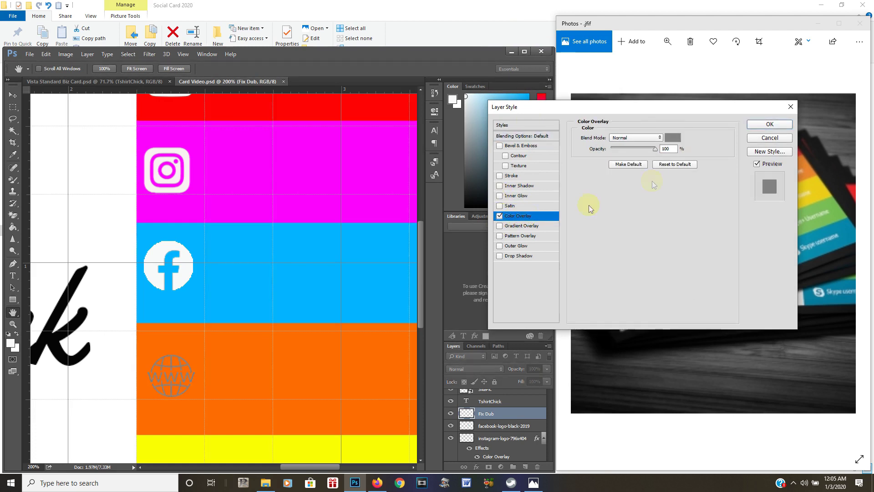
{"action": "left_click", "coordinate": [675, 137]}
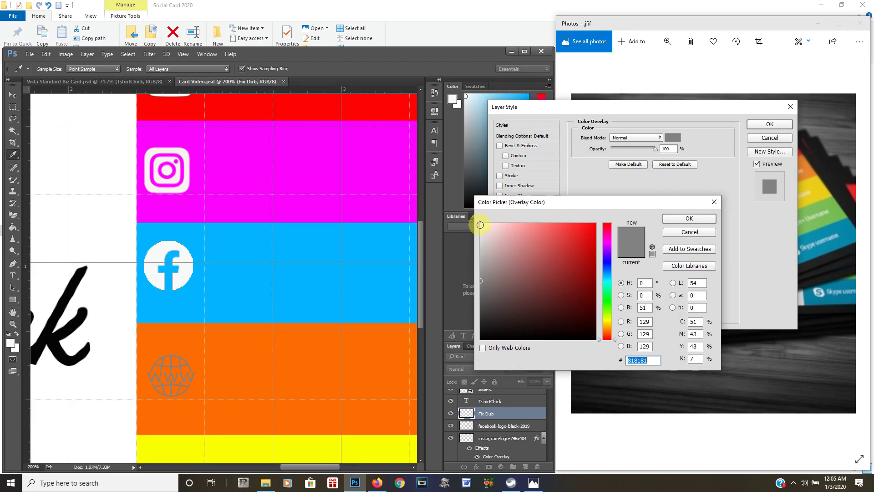
{"action": "type", "text": "fcfcfc"}
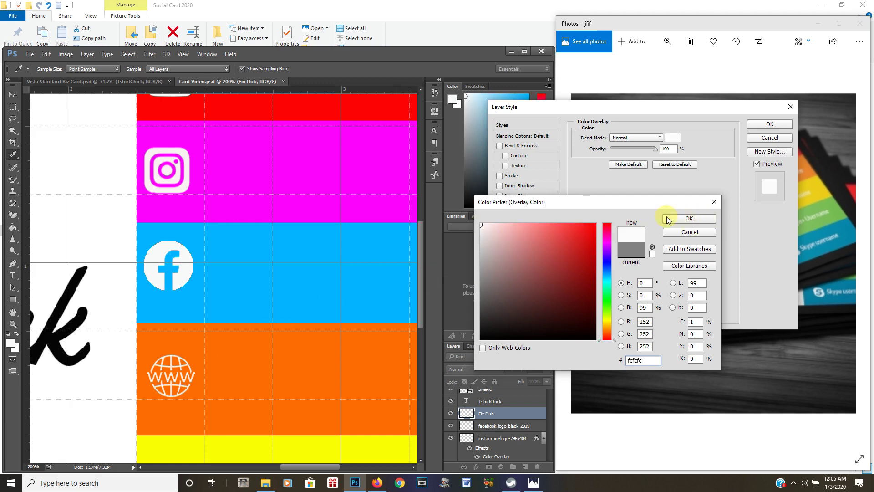
{"action": "left_click", "coordinate": [690, 219]}
{"action": "left_click", "coordinate": [774, 124]}
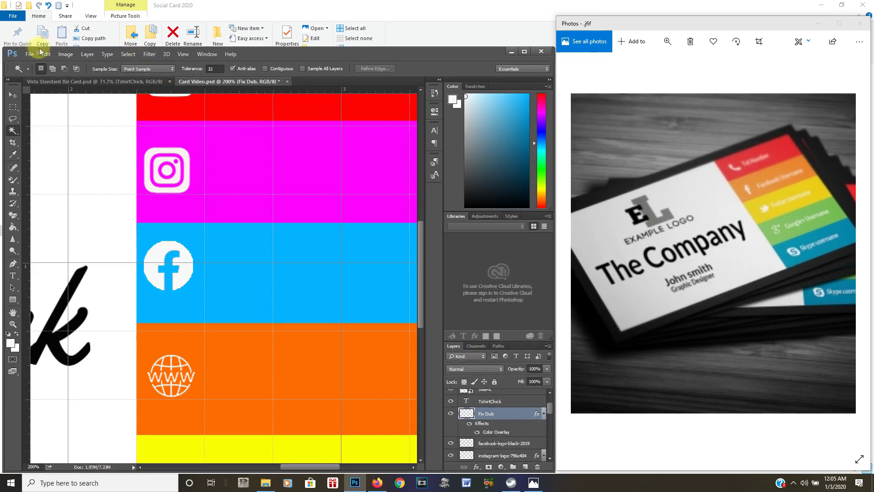
Save the card and fit the whole design on screen
{"action": "left_click", "coordinate": [30, 54]}
{"action": "left_click", "coordinate": [32, 146]}
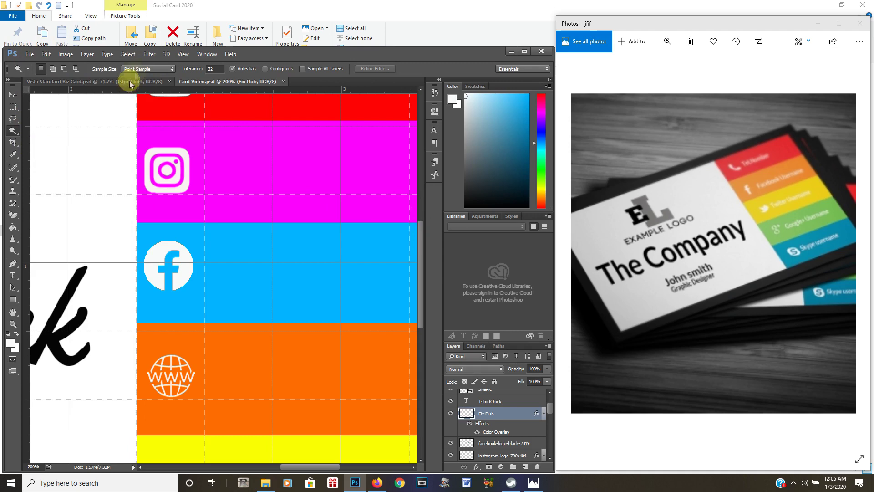
{"action": "left_click", "coordinate": [183, 55]}
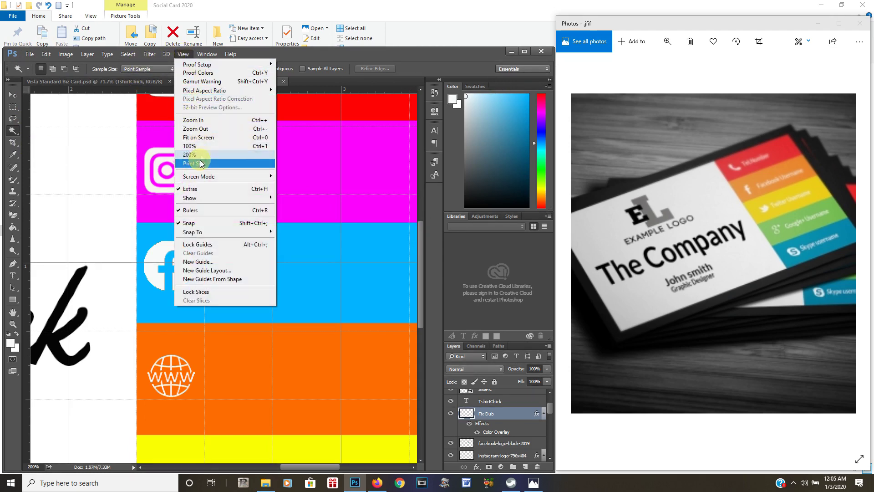
{"action": "left_click", "coordinate": [206, 140]}
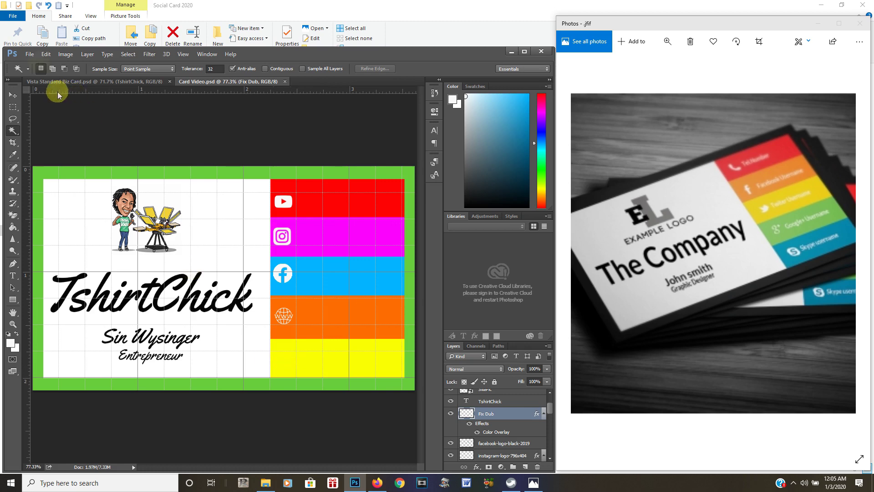
Place the email-logo-png-27 image onto the card
{"action": "left_click", "coordinate": [29, 54]}
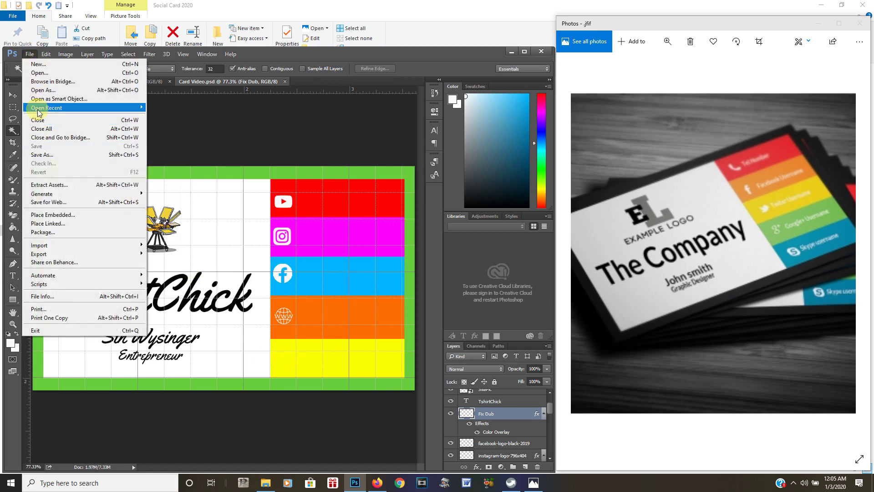
{"action": "left_click", "coordinate": [52, 214]}
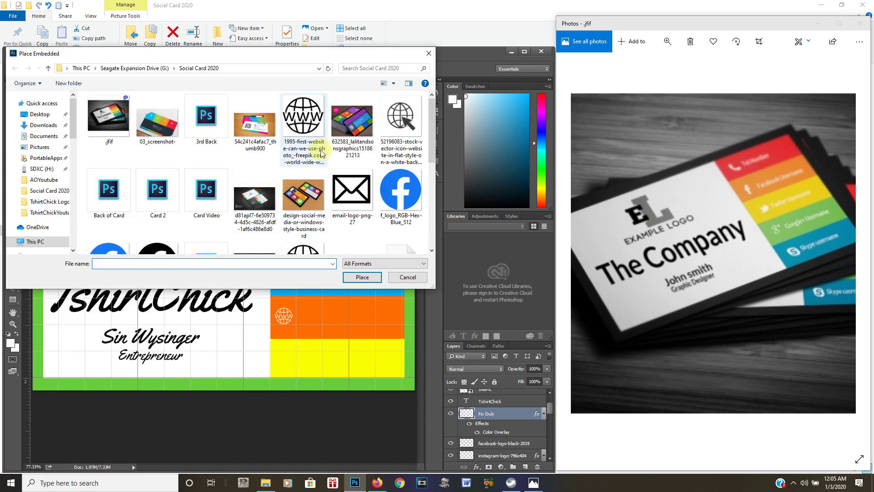
{"action": "mouse_move", "coordinate": [431, 137]}
{"action": "left_mouse_down"}
{"action": "mouse_move", "coordinate": [440, 268]}
{"action": "mouse_move", "coordinate": [436, 150]}
{"action": "left_mouse_up"}
{"action": "left_click", "coordinate": [358, 146]}
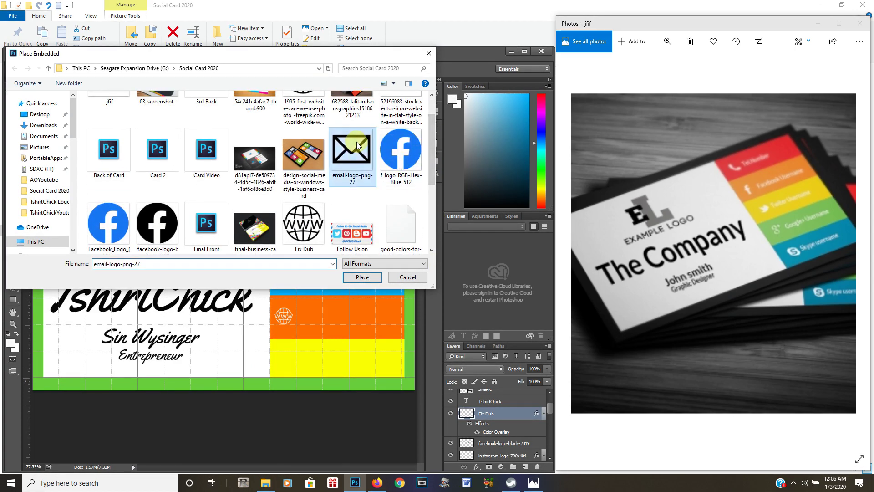
{"action": "left_click", "coordinate": [363, 276]}
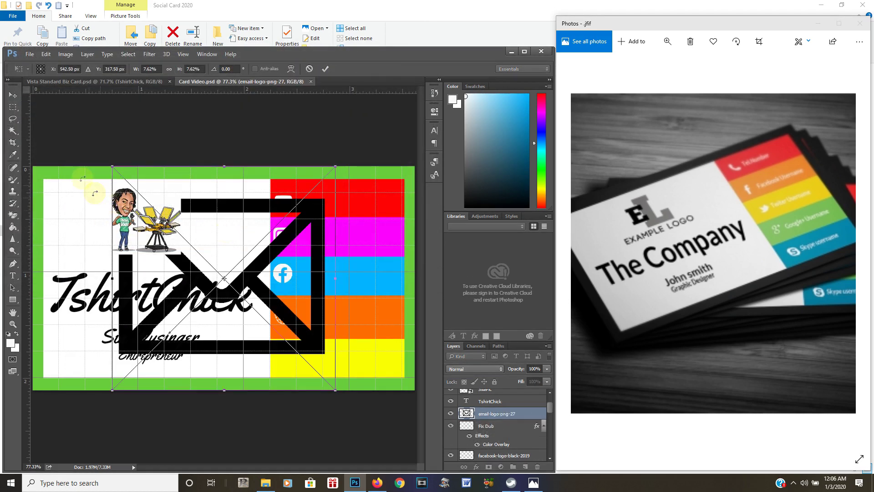
Shrink the envelope icon to fit the left end of the yellow stripe, zoomed in
{"action": "left_click_drag", "start_coordinate": [107, 166], "coordinate": [287, 351]}
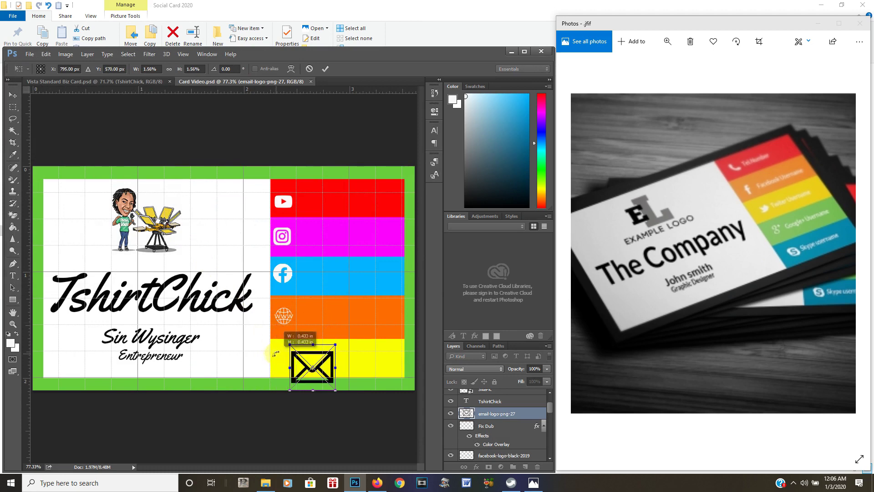
{"action": "left_click", "coordinate": [184, 55]}
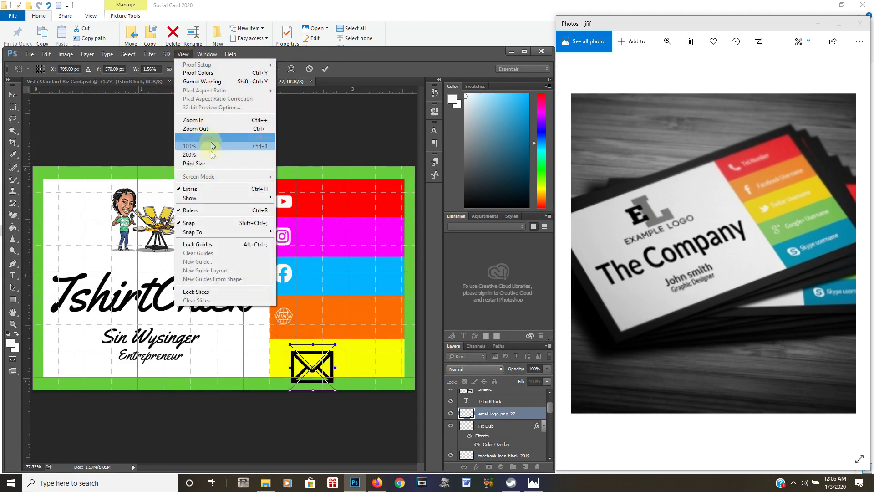
{"action": "left_click", "coordinate": [201, 122]}
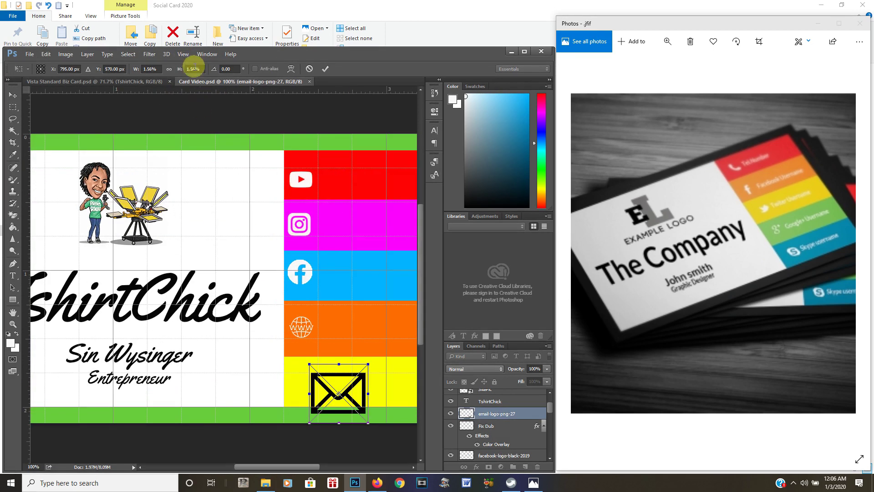
{"action": "left_click", "coordinate": [184, 55]}
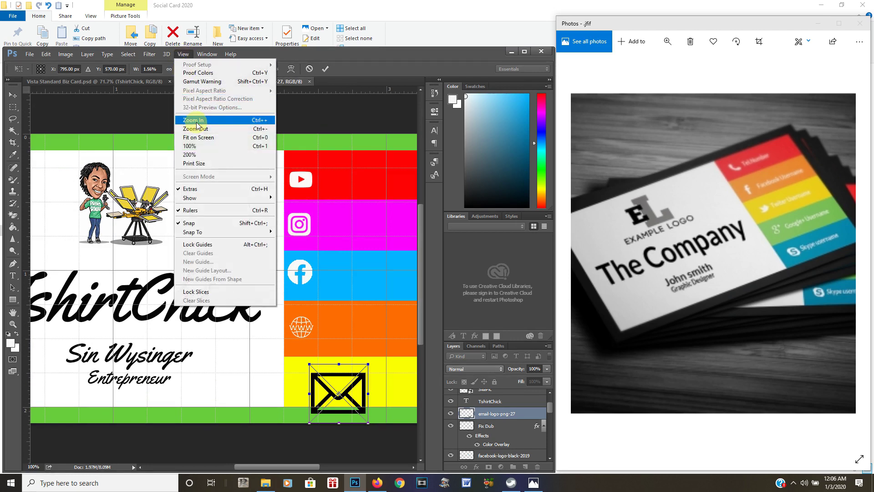
{"action": "left_click", "coordinate": [197, 121]}
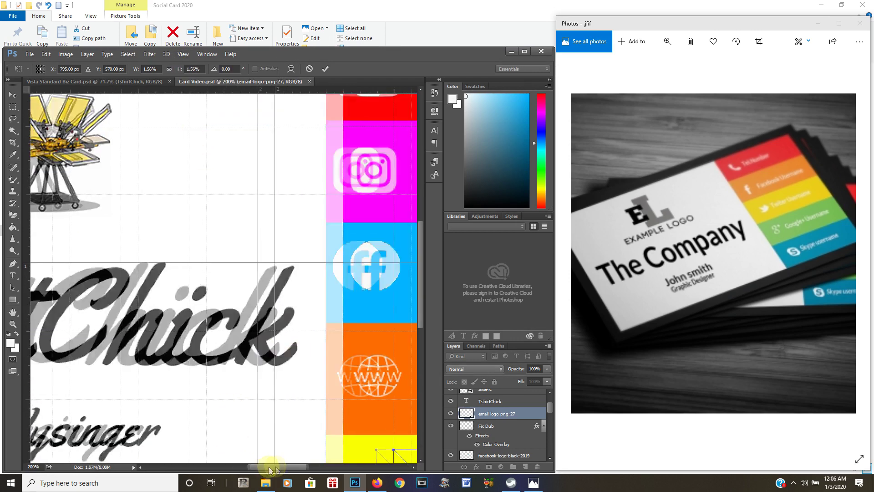
{"action": "left_click_drag", "start_coordinate": [271, 469], "coordinate": [324, 467]}
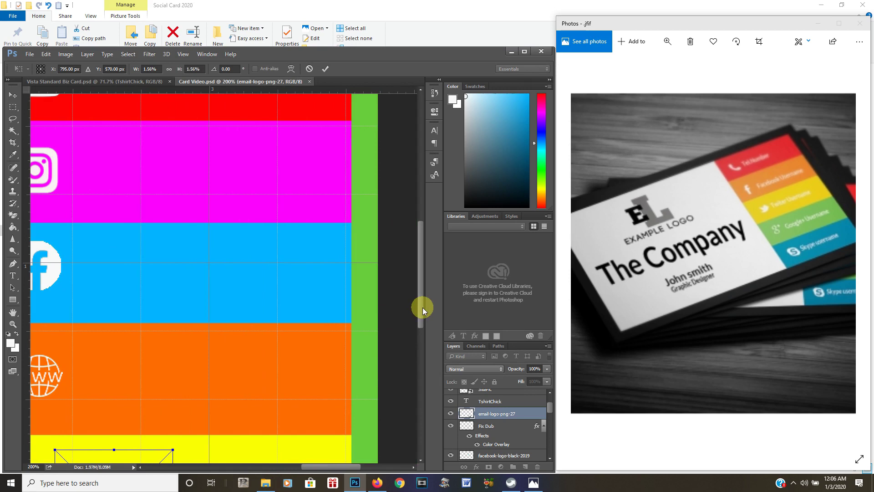
{"action": "left_click_drag", "start_coordinate": [423, 311], "coordinate": [416, 352]}
{"action": "left_click_drag", "start_coordinate": [347, 466], "coordinate": [324, 466]}
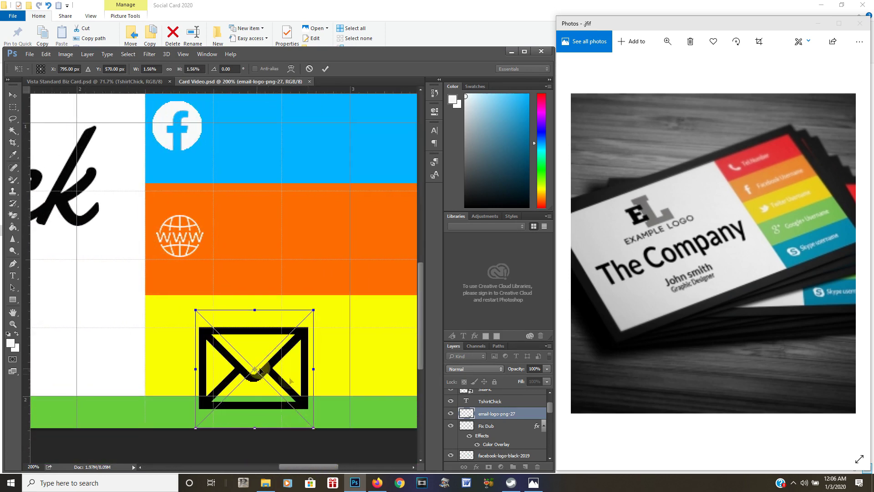
{"action": "left_click_drag", "start_coordinate": [312, 428], "coordinate": [190, 353]}
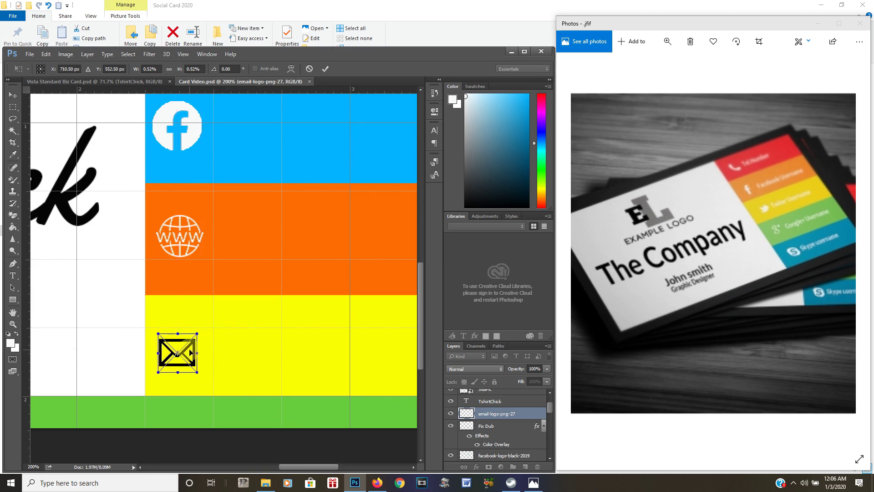
Commit the envelope's size, save the card, and fit it on screen
{"action": "key", "text": "Return"}
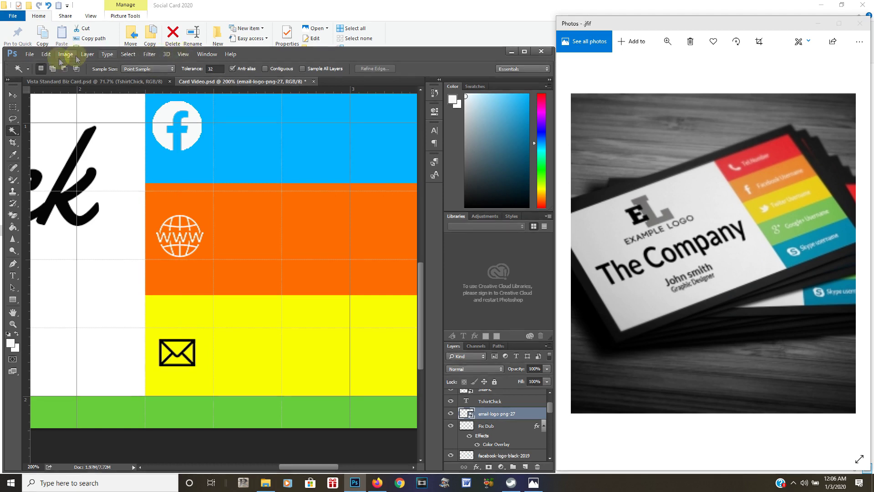
{"action": "left_click", "coordinate": [28, 54]}
{"action": "left_click", "coordinate": [48, 139]}
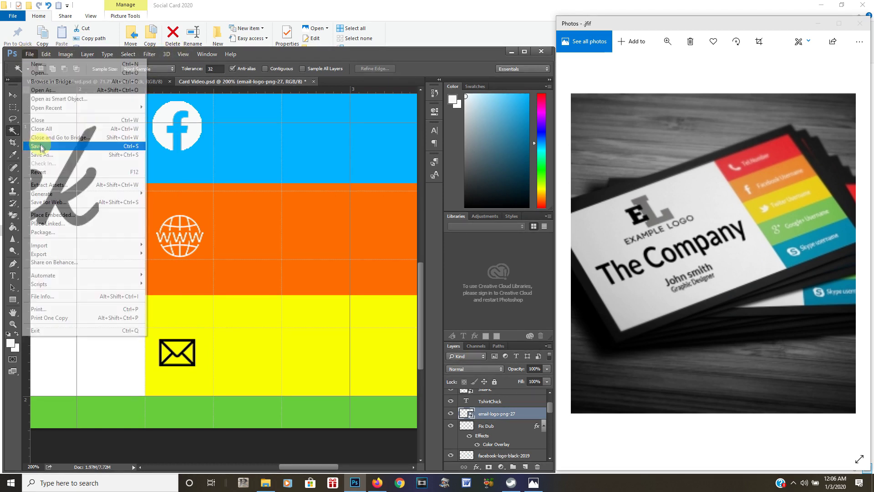
{"action": "left_click", "coordinate": [184, 54]}
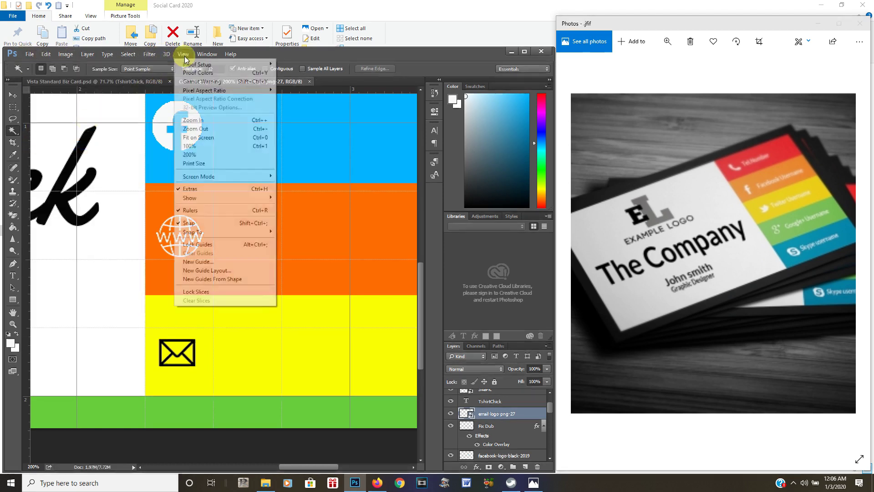
{"action": "left_click", "coordinate": [200, 137]}
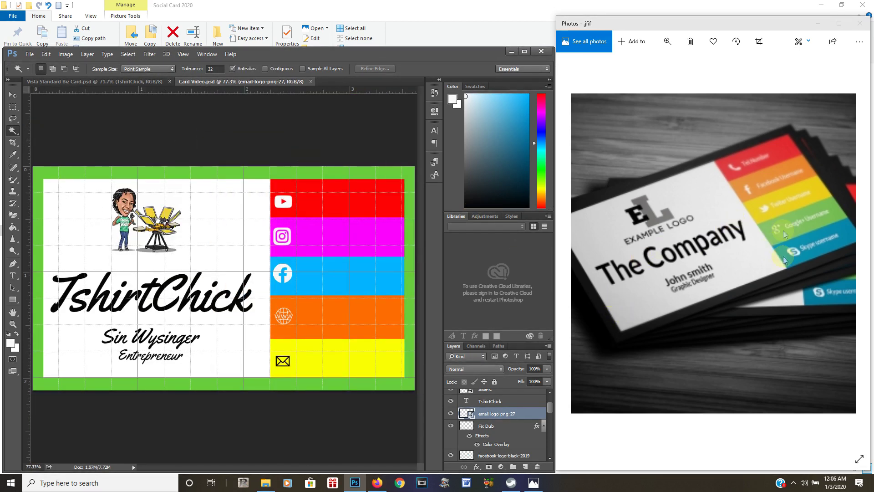
Start a white Arial Bold text line with the @ handle on the red YouTube block
{"action": "left_click", "coordinate": [12, 277]}
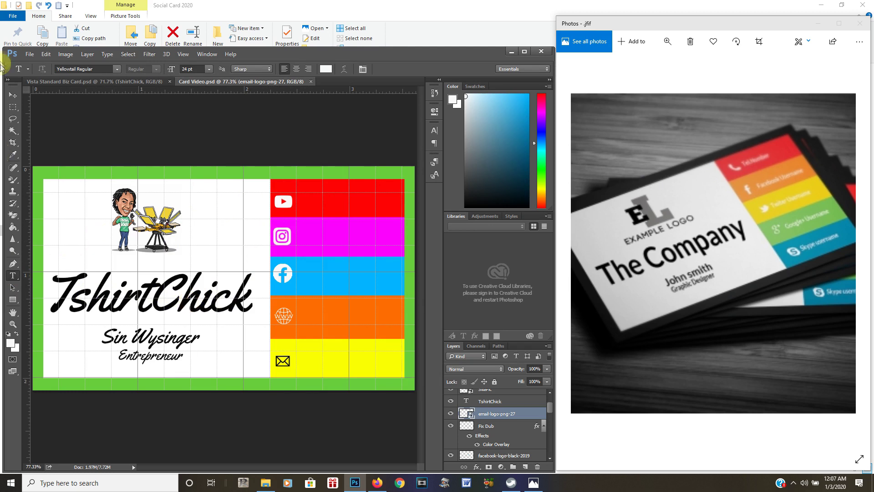
{"action": "left_click", "coordinate": [120, 70]}
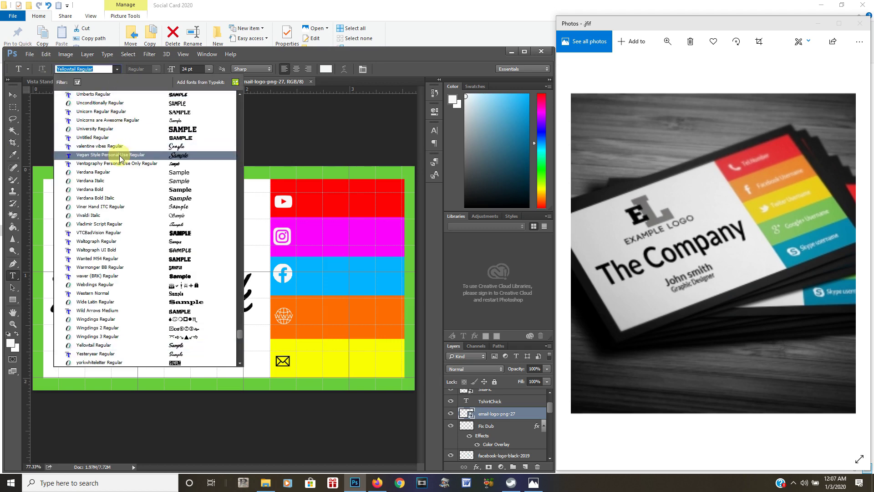
{"action": "type", "text": "ari"}
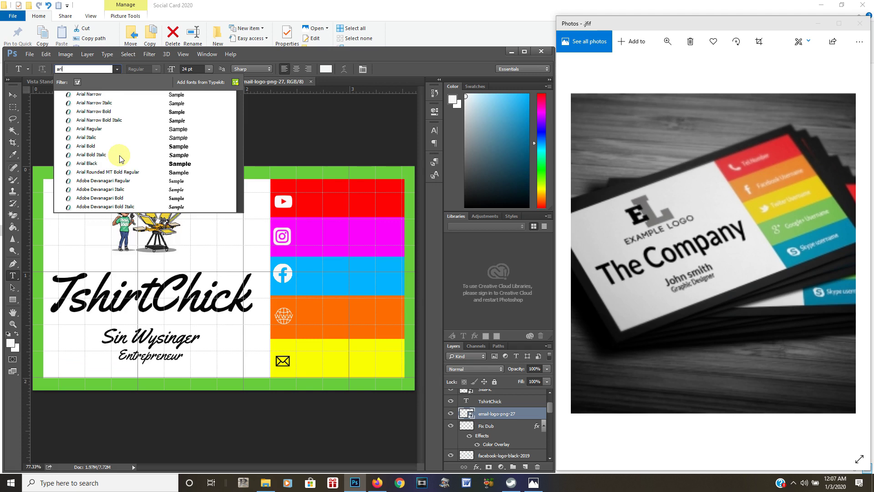
{"action": "left_click", "coordinate": [96, 146]}
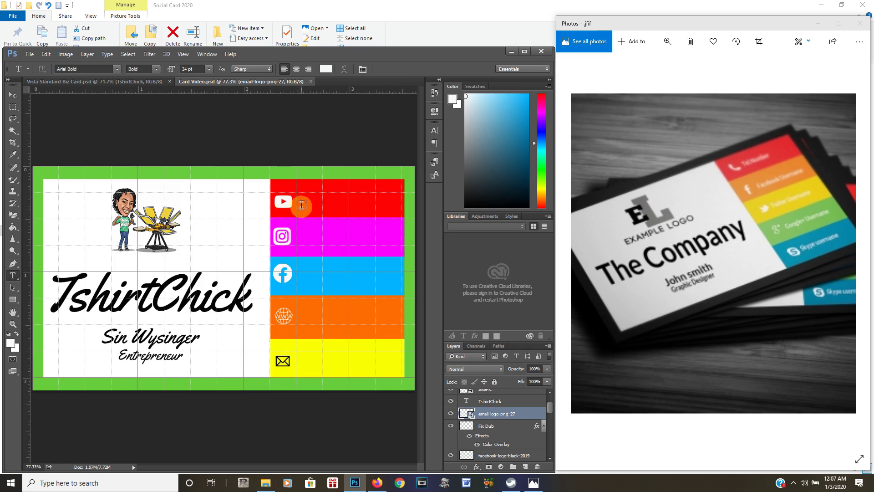
{"action": "left_click", "coordinate": [301, 205]}
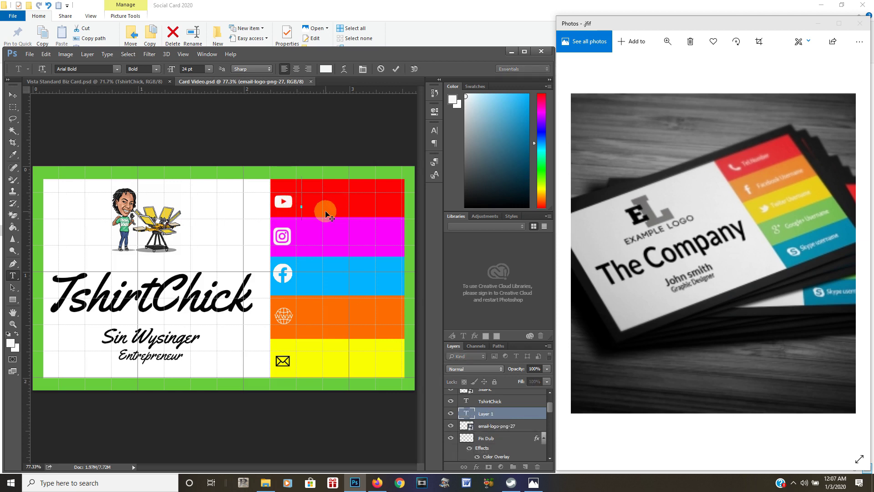
{"action": "type", "text": "A"}
{"action": "type", "text": "@"}
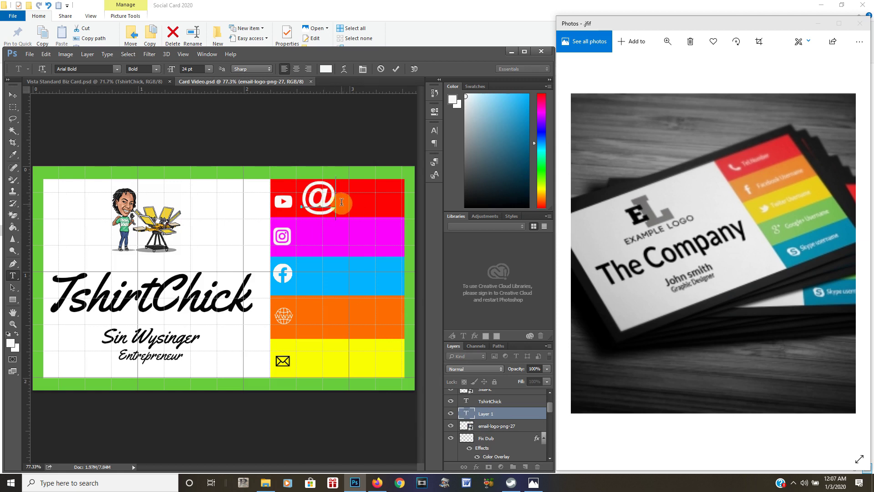
{"action": "left_click_drag", "start_coordinate": [335, 202], "coordinate": [302, 203]}
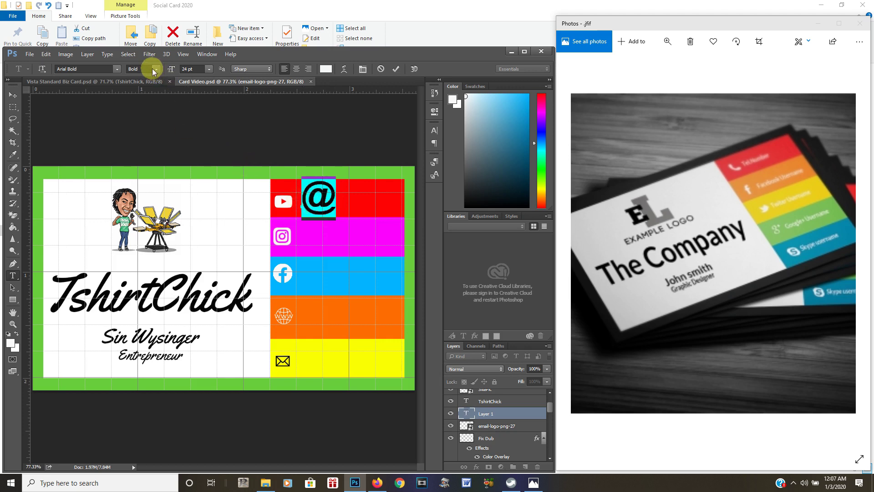
{"action": "left_click", "coordinate": [209, 69]}
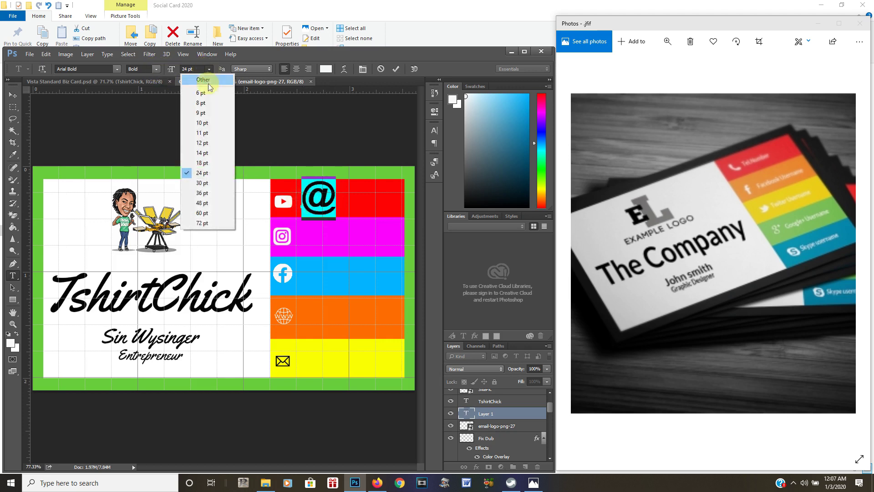
{"action": "left_click", "coordinate": [203, 143]}
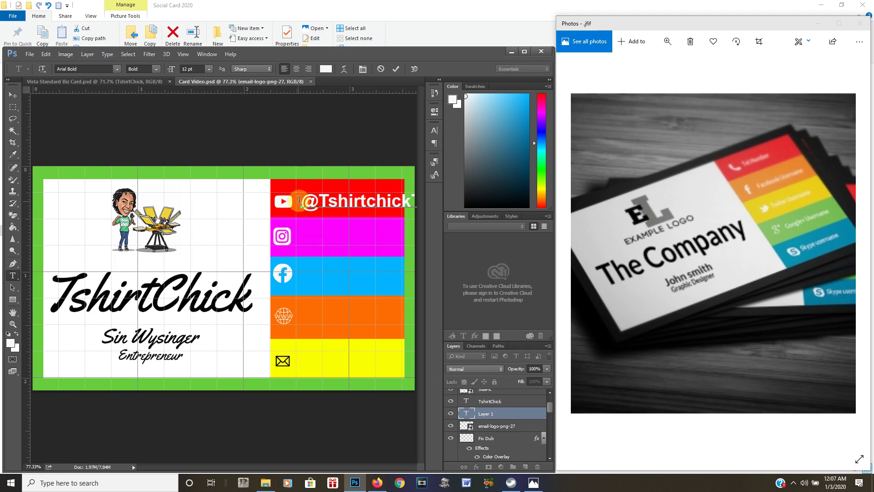
{"action": "left_click_drag", "start_coordinate": [304, 202], "coordinate": [504, 203]}
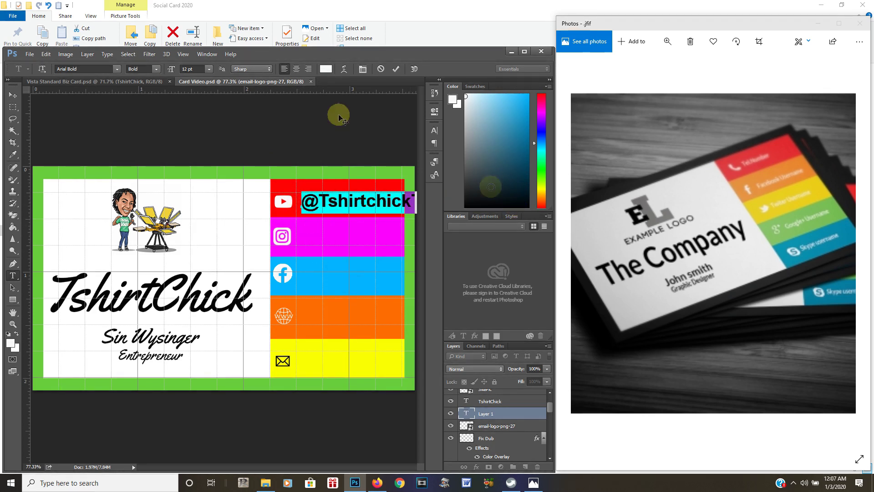
{"action": "left_click", "coordinate": [209, 70]}
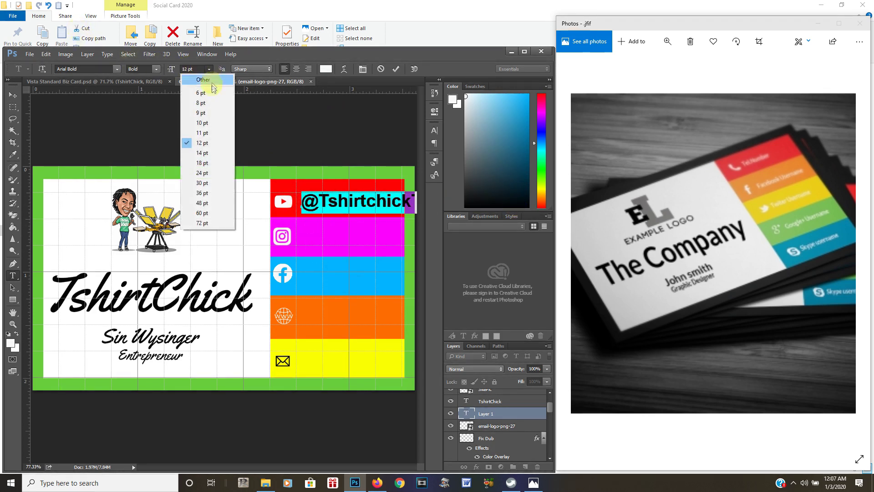
{"action": "left_click", "coordinate": [205, 123]}
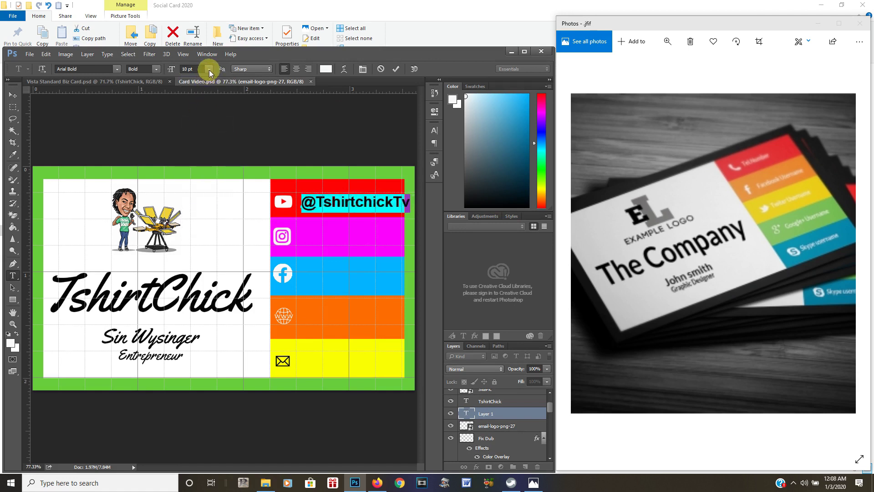
{"action": "left_click_drag", "start_coordinate": [356, 222], "coordinate": [352, 222]}
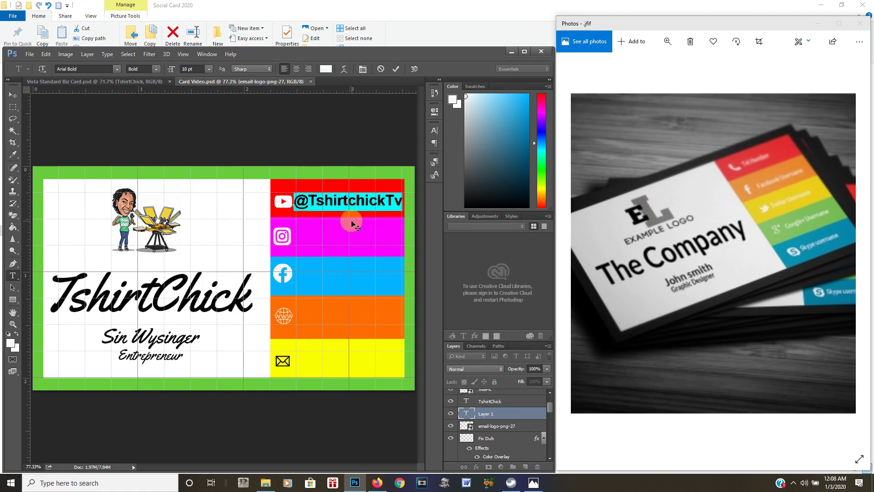
{"action": "left_click", "coordinate": [208, 70]}
{"action": "left_click", "coordinate": [201, 112]}
{"action": "left_click_drag", "start_coordinate": [308, 231], "coordinate": [318, 235]}
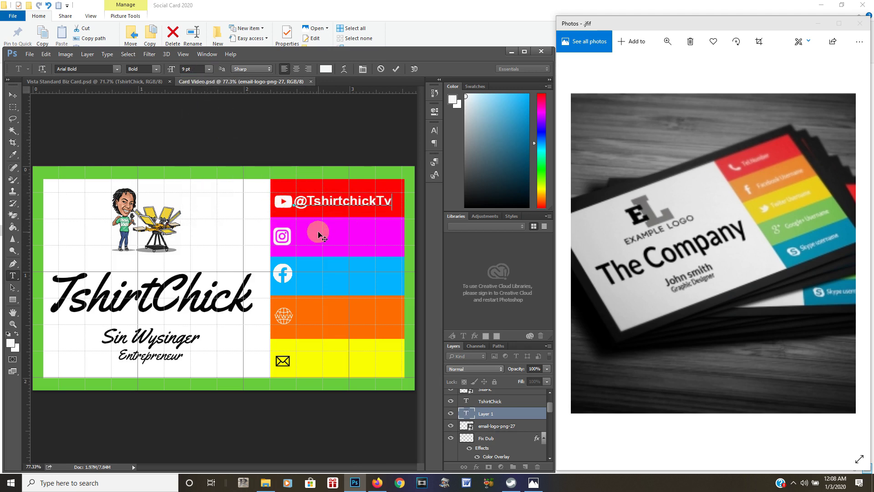
{"action": "left_click", "coordinate": [297, 200]}
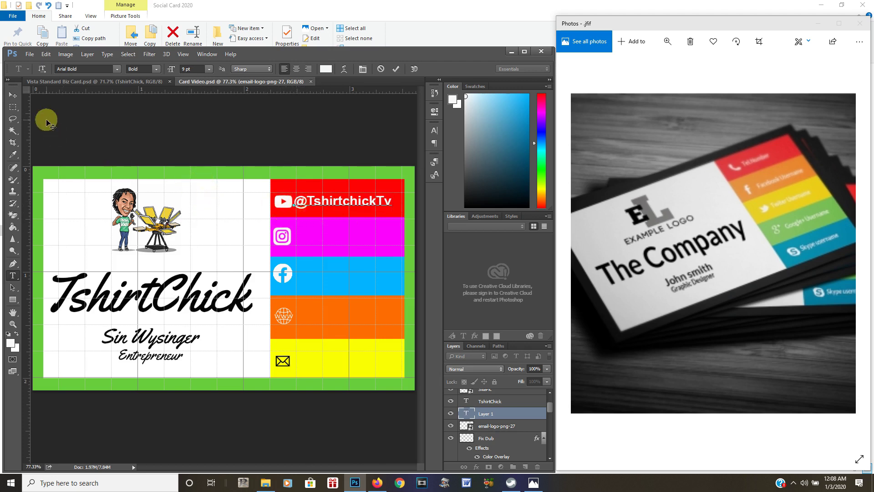
{"action": "left_click", "coordinate": [13, 96]}
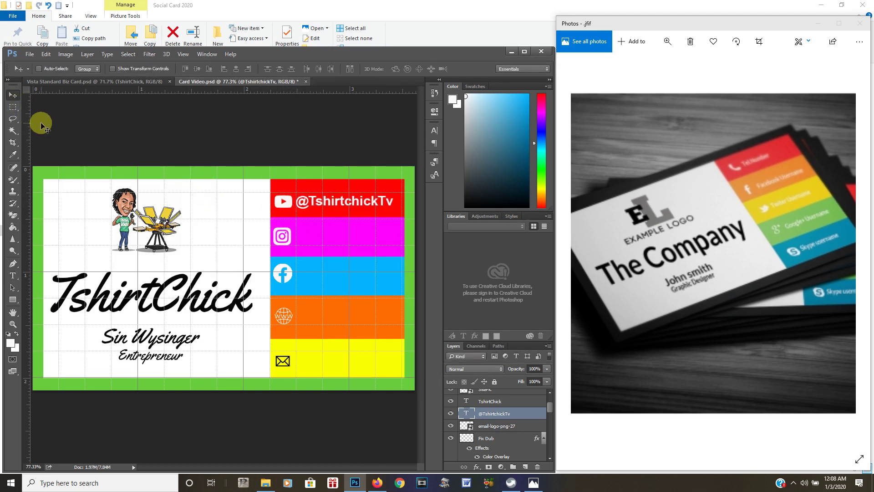
Save the card and copy the handle onto the magenta Instagram block, aligned with its icon
{"action": "left_click", "coordinate": [29, 54]}
{"action": "left_click", "coordinate": [46, 147]}
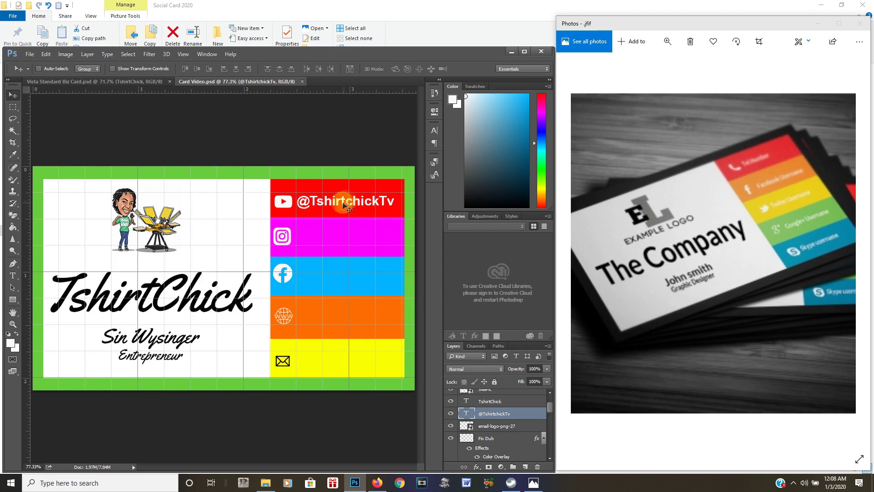
{"action": "left_click_drag", "start_coordinate": [343, 205], "coordinate": [341, 231]}
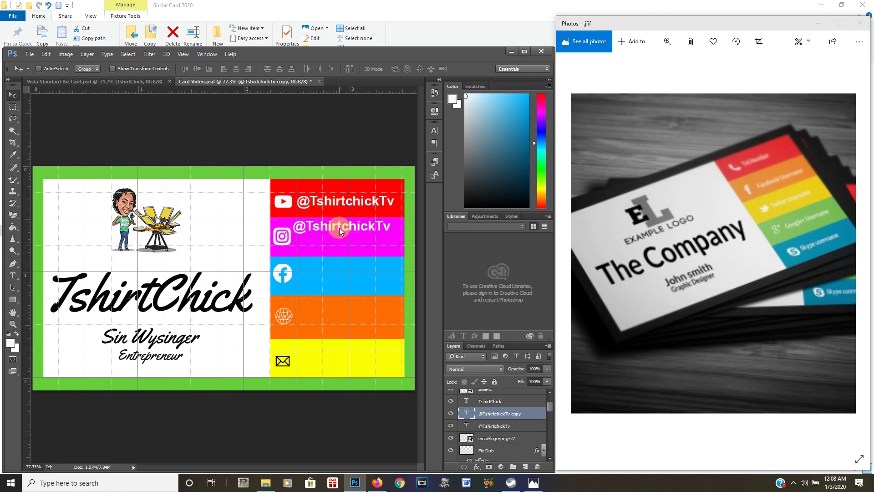
{"action": "key", "text": "Down"}
{"action": "key", "text": "Down"}
{"action": "key", "text": "Down"}
{"action": "key", "text": "Down"}
{"action": "key", "text": "Down"}
{"action": "key", "text": "Down"}
{"action": "key", "text": "Down"}
{"action": "key", "text": "Down"}
{"action": "key", "text": "Down"}
{"action": "key", "text": "Down"}
{"action": "key", "text": "Down"}
{"action": "key", "text": "Down"}
{"action": "key", "text": "Down"}
{"action": "key", "text": "Down"}
{"action": "key", "text": "Down"}
{"action": "key", "text": "Down"}
{"action": "key", "text": "Down"}
{"action": "key", "text": "Down"}
{"action": "key", "text": "Down"}
{"action": "key", "text": "Down"}
{"action": "key", "text": "Right"}
{"action": "key", "text": "Right"}
{"action": "key", "text": "Right"}
{"action": "key", "text": "Right"}
{"action": "key", "text": "Right"}
{"action": "key", "text": "Right"}
{"action": "key", "text": "Right"}
{"action": "key", "text": "Right"}
{"action": "key", "text": "Right"}
{"action": "key", "text": "Right"}
{"action": "key", "text": "Right"}
{"action": "key", "text": "Right"}
{"action": "key", "text": "Right"}
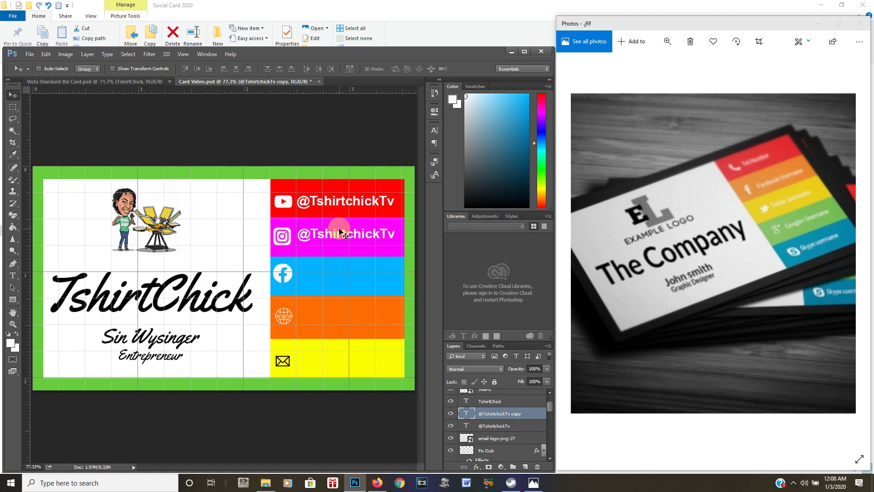
Copy the handle onto the blue Facebook and orange web blocks, saving in between
{"action": "left_click_drag", "start_coordinate": [341, 234], "coordinate": [339, 274]}
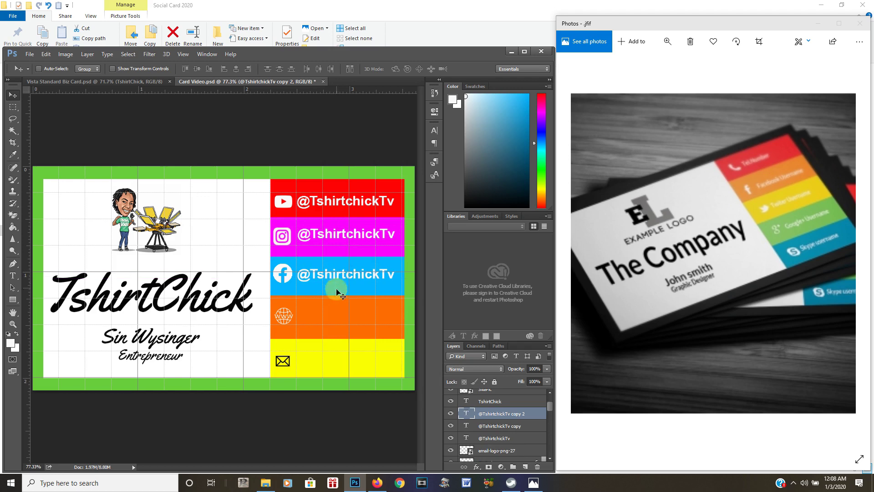
{"action": "left_click", "coordinate": [30, 54]}
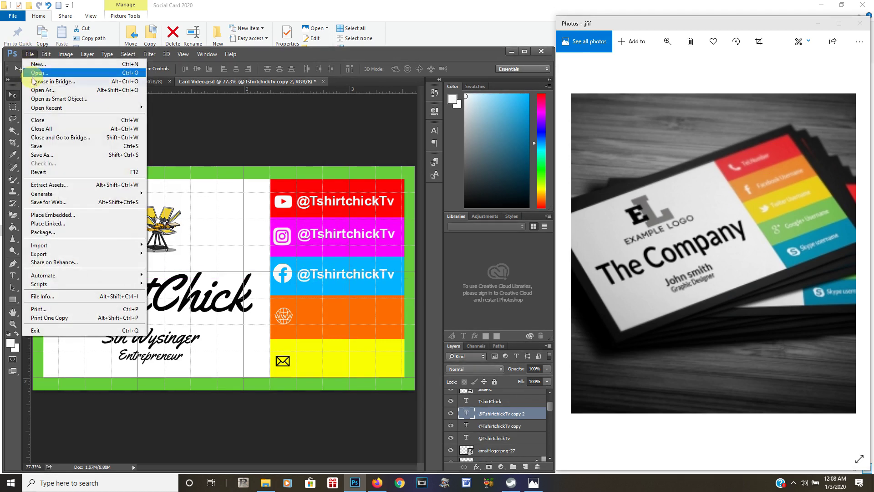
{"action": "left_click", "coordinate": [47, 146]}
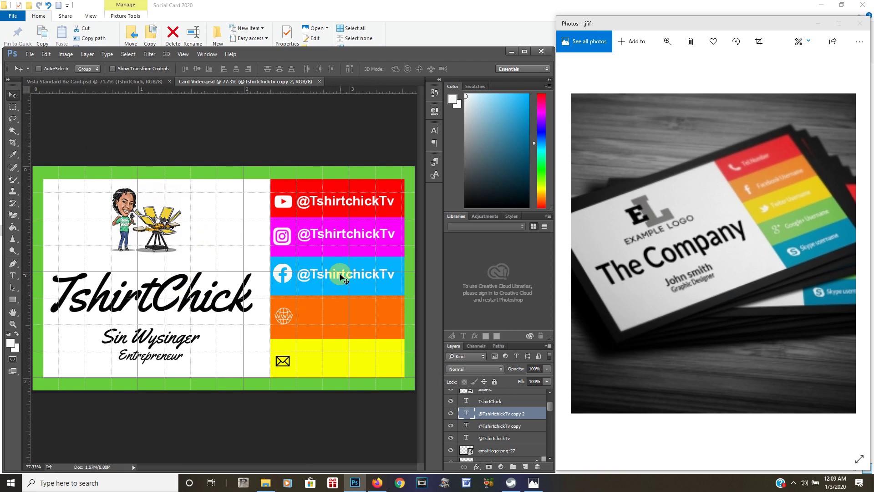
{"action": "left_click_drag", "start_coordinate": [342, 288], "coordinate": [339, 319]}
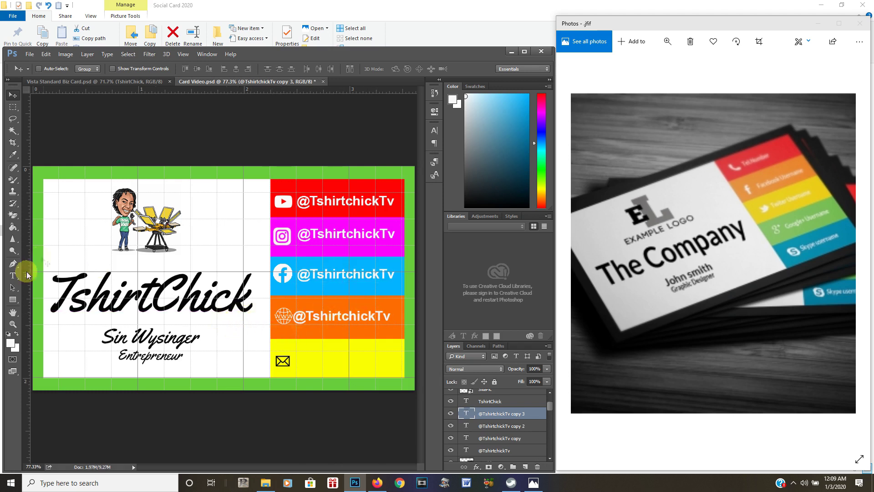
{"action": "left_click", "coordinate": [12, 276]}
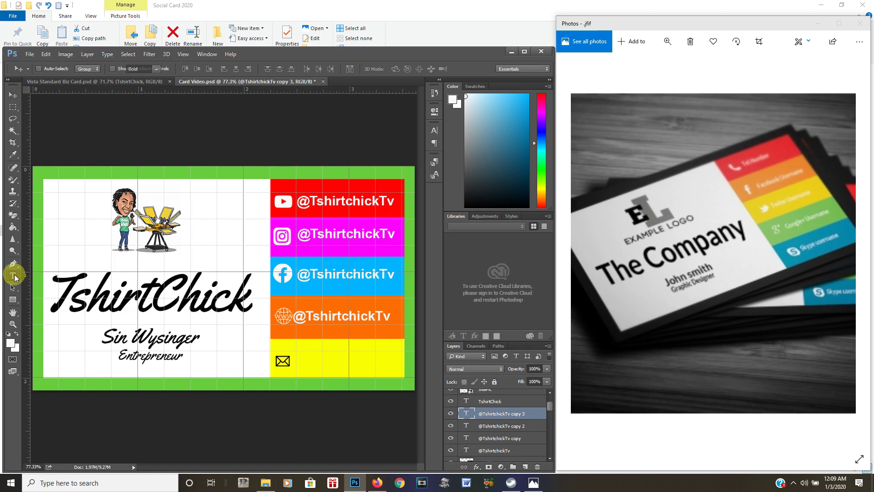
Change the orange block's handle copy to 'TshirtchickTv.com' and save the card
{"action": "left_click", "coordinate": [388, 320]}
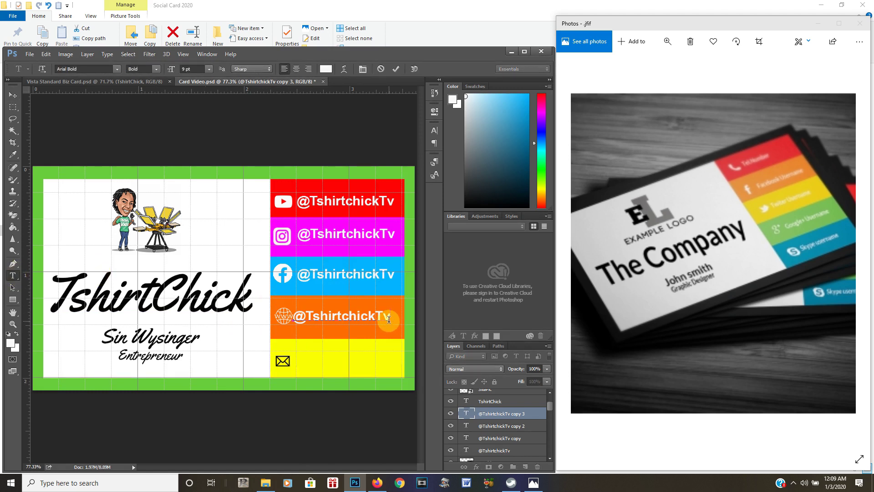
{"action": "type", "text": ".com"}
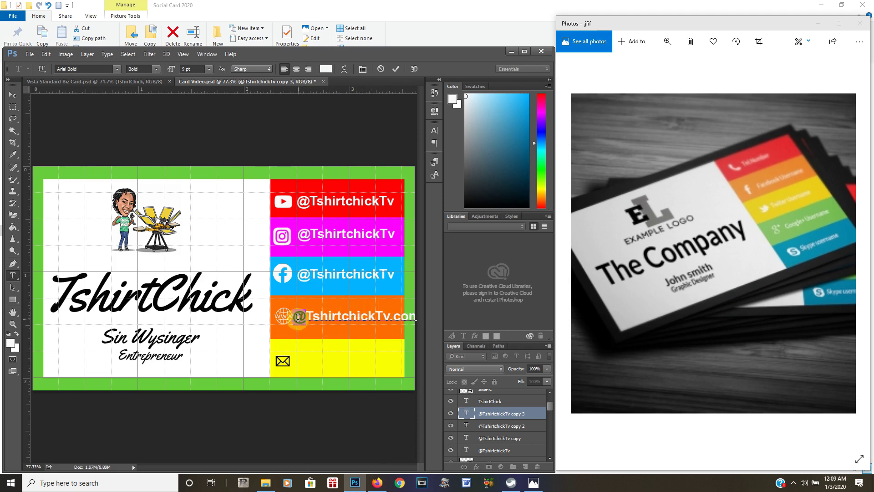
{"action": "key", "text": "BackSpace"}
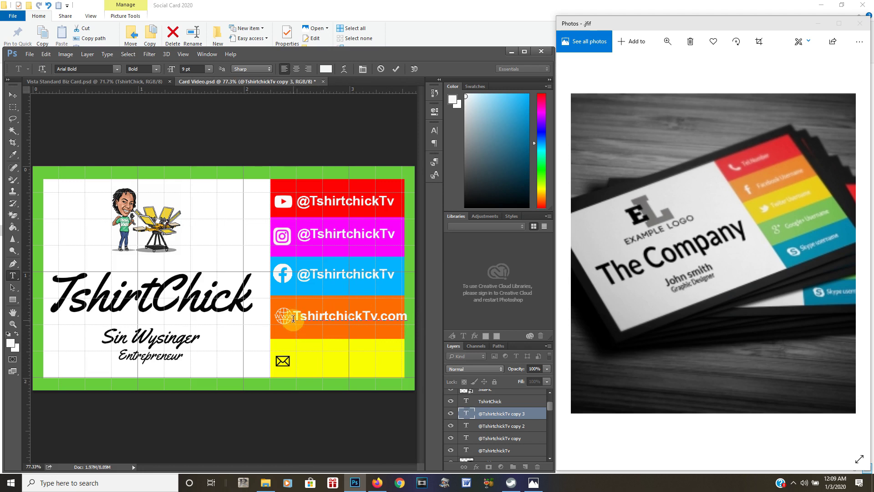
{"action": "type", "text": "."}
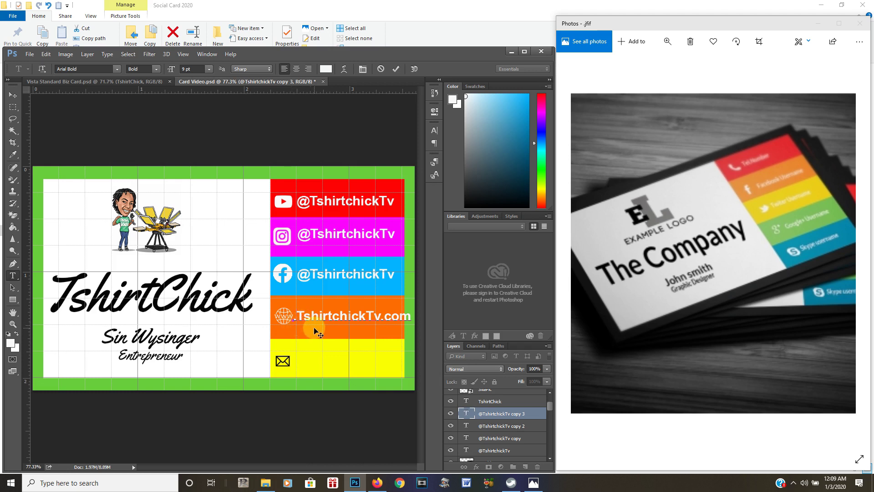
{"action": "left_click", "coordinate": [29, 55]}
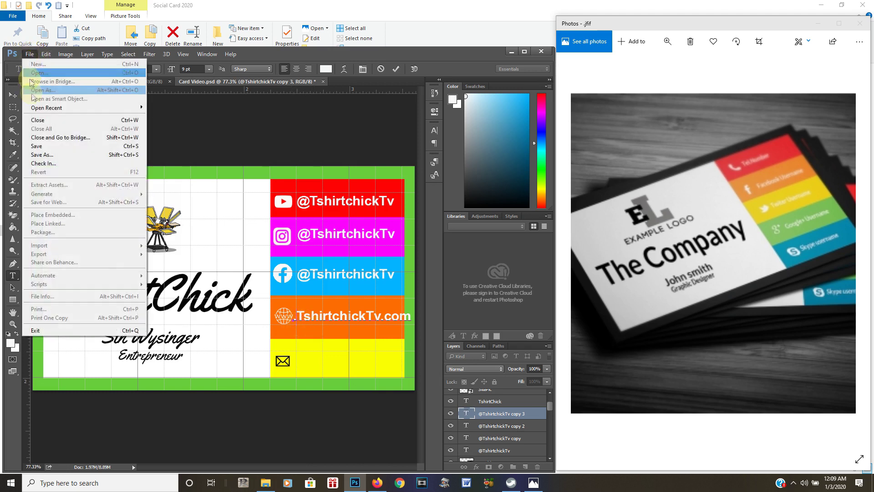
{"action": "left_click", "coordinate": [40, 145]}
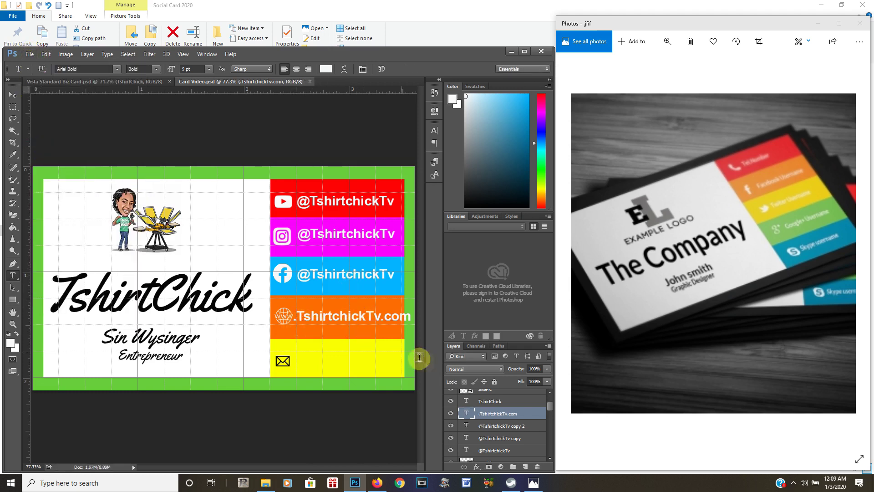
Set the website text in the orange bar to 8 pt and save
{"action": "left_click_drag", "start_coordinate": [410, 316], "coordinate": [296, 321]}
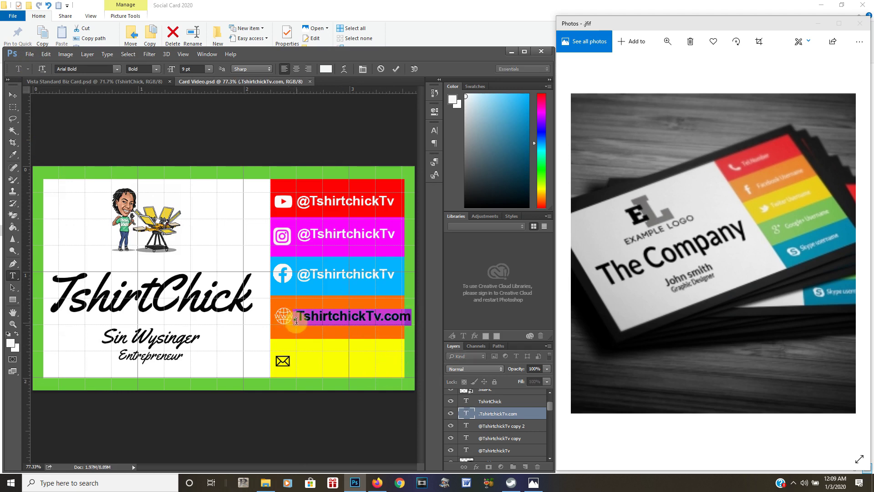
{"action": "left_click", "coordinate": [210, 69]}
{"action": "left_click", "coordinate": [204, 104]}
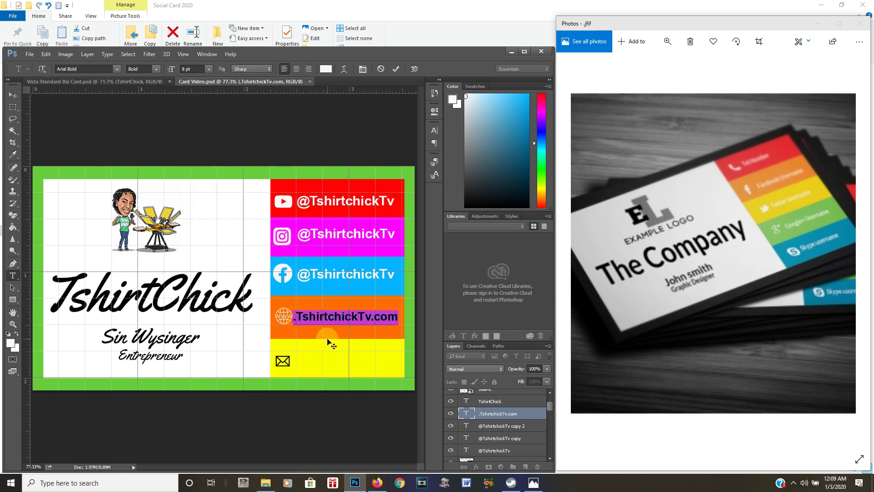
{"action": "left_click", "coordinate": [342, 319]}
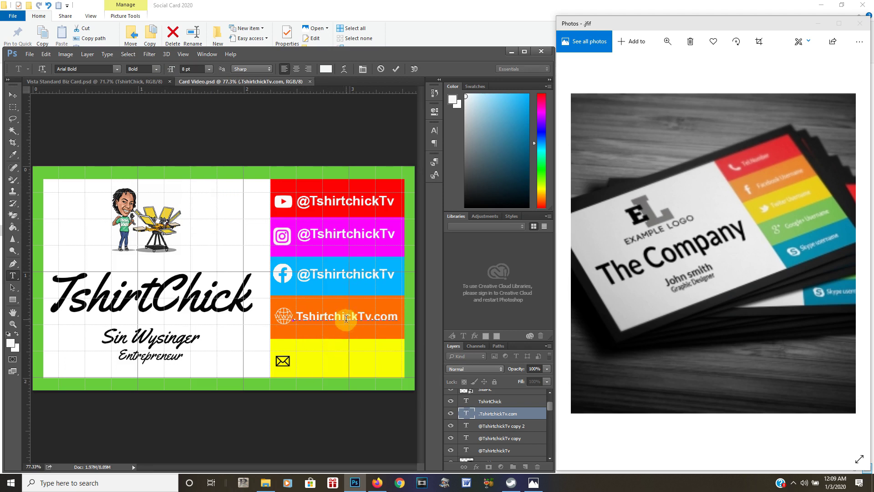
{"action": "left_click", "coordinate": [29, 54]}
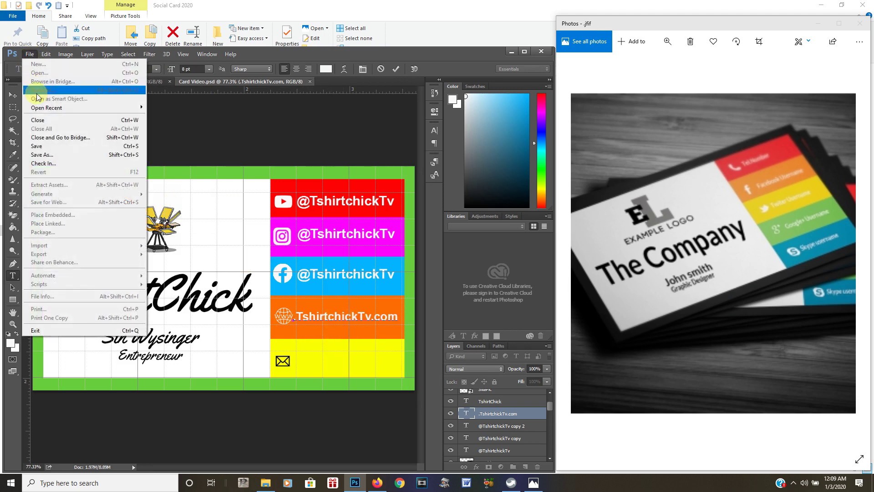
{"action": "left_click", "coordinate": [41, 146]}
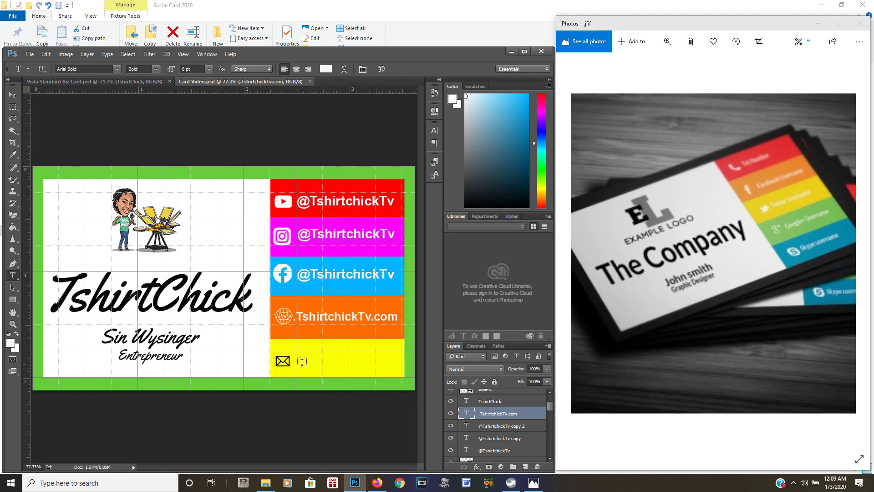
Type the owner's two-line contact email in white on the yellow bar and position it
{"action": "left_click", "coordinate": [315, 358]}
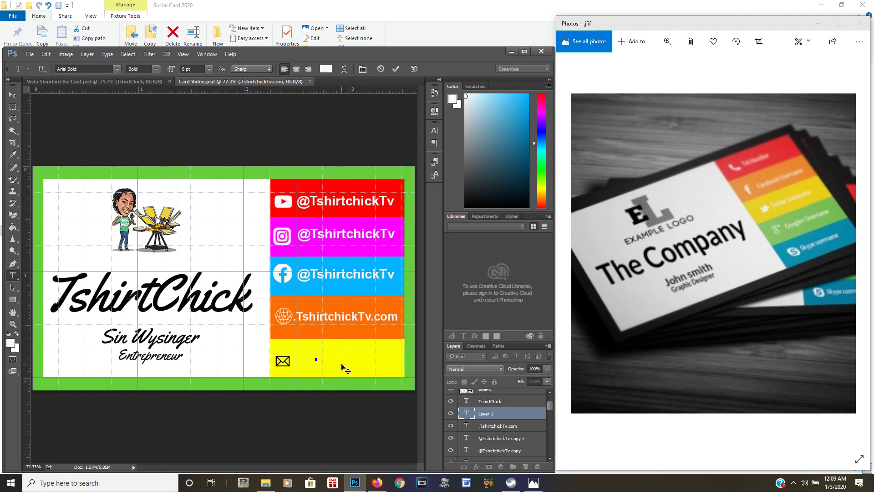
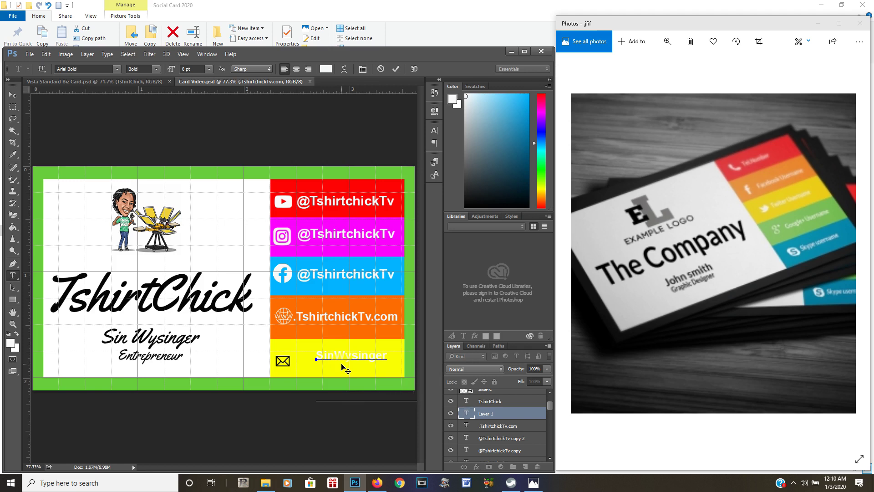
{"action": "left_click_drag", "start_coordinate": [338, 419], "coordinate": [306, 406]}
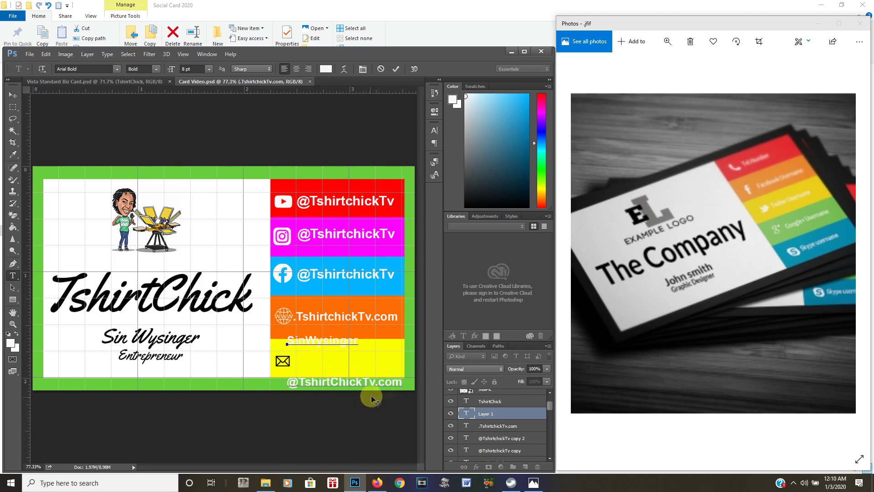
{"action": "left_click_drag", "start_coordinate": [403, 381], "coordinate": [264, 348]}
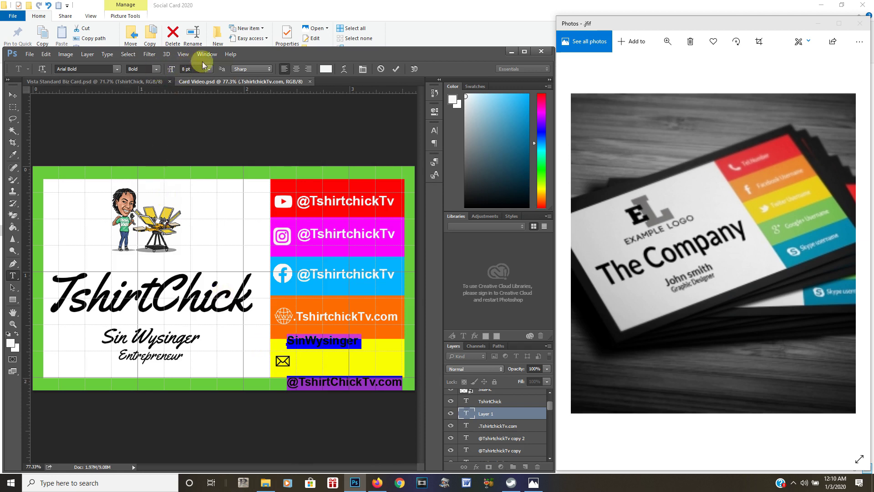
Centre-align the two email lines, set their leading to 11 pt, and save
{"action": "left_click", "coordinate": [297, 69]}
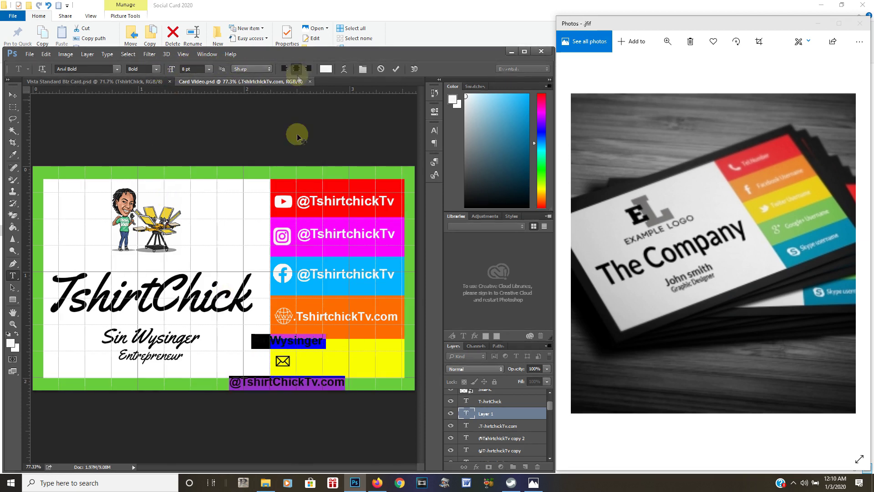
{"action": "left_click", "coordinate": [434, 132]}
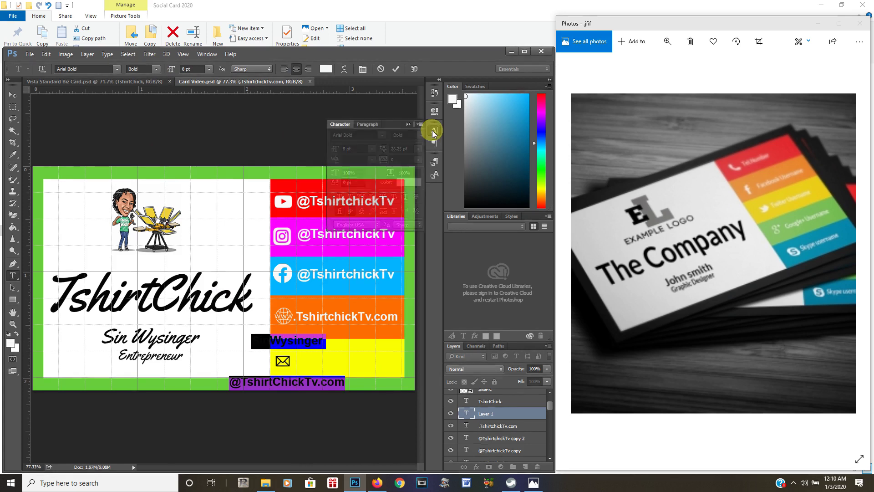
{"action": "left_click", "coordinate": [418, 148]}
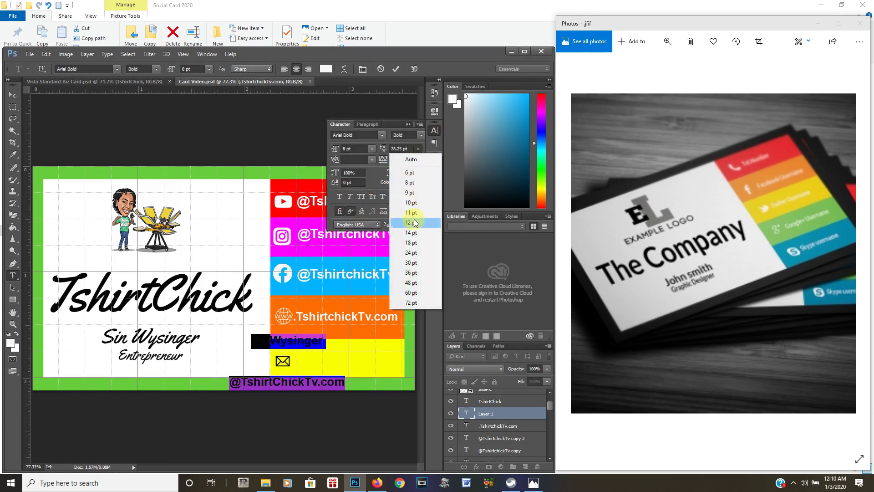
{"action": "left_click", "coordinate": [414, 224]}
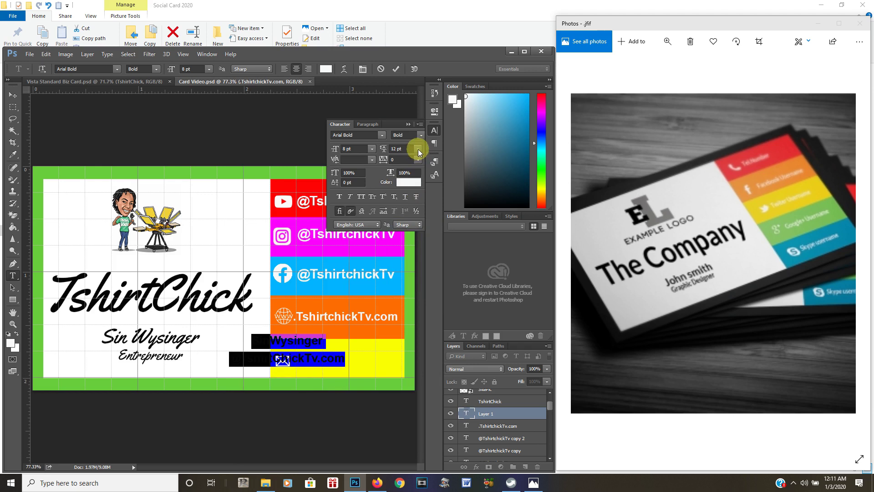
{"action": "left_click", "coordinate": [418, 149]}
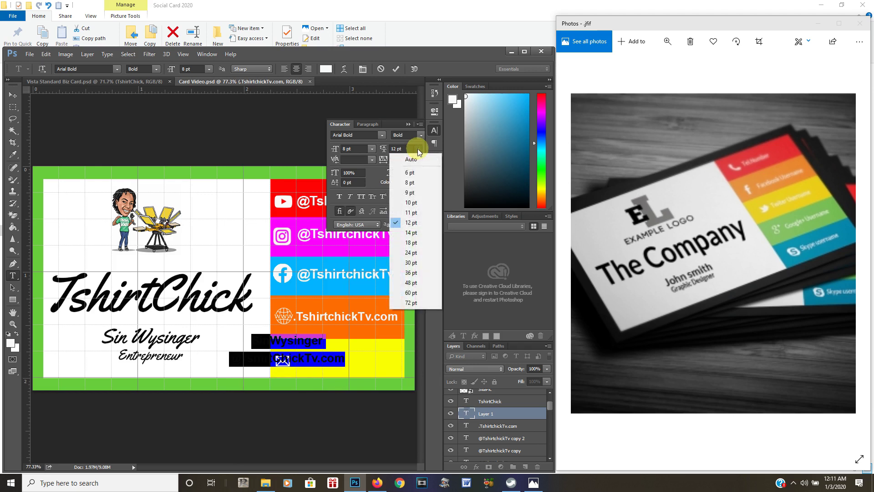
{"action": "left_click", "coordinate": [413, 213]}
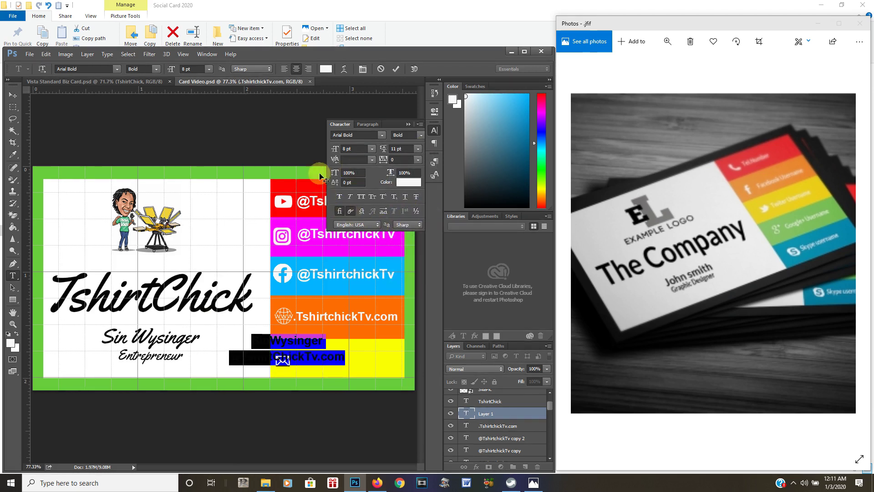
{"action": "left_click", "coordinate": [407, 123]}
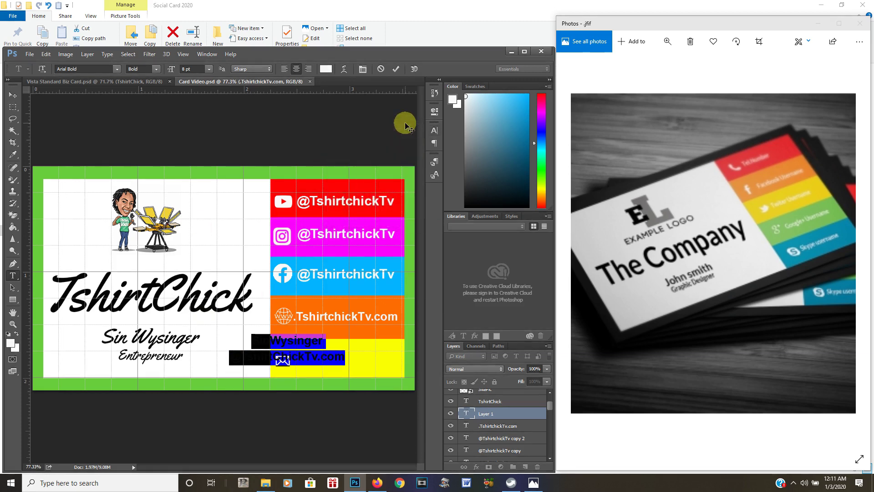
{"action": "left_click", "coordinate": [29, 53]}
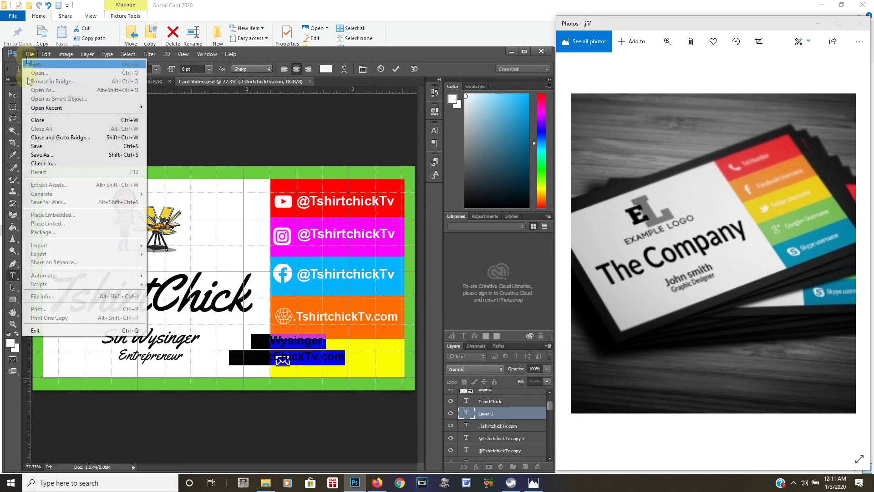
{"action": "left_click", "coordinate": [35, 146]}
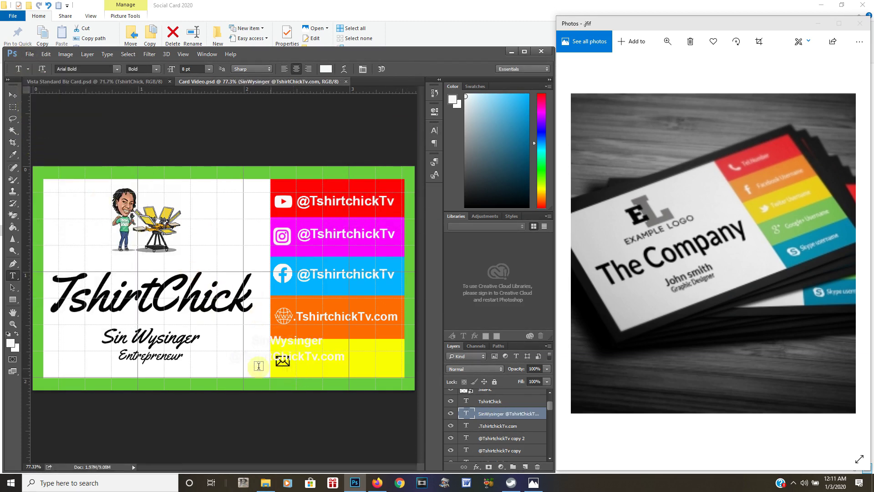
Move the email text beside the envelope in the yellow bar
{"action": "left_click", "coordinate": [12, 95]}
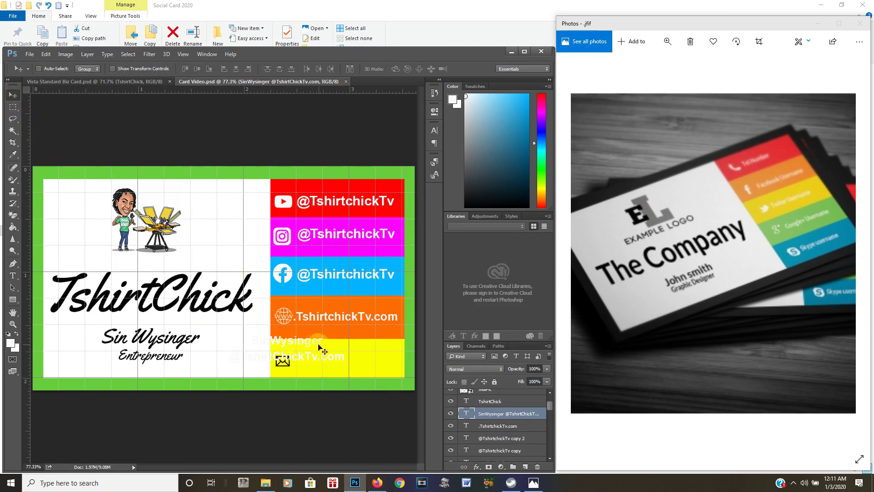
{"action": "left_click_drag", "start_coordinate": [313, 346], "coordinate": [370, 360]}
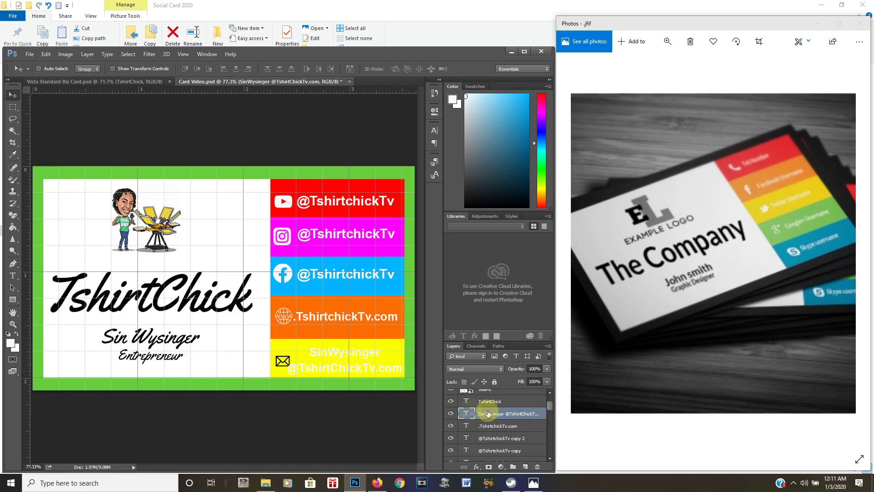
{"action": "left_click", "coordinate": [501, 419]}
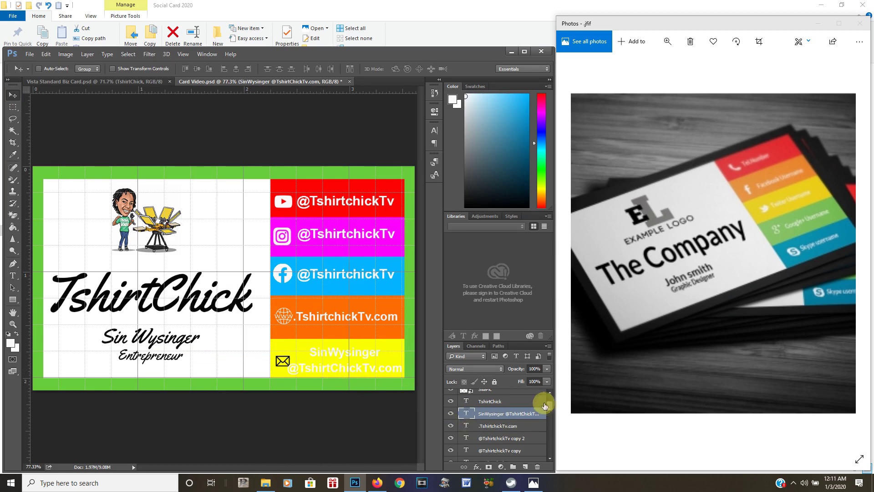
{"action": "left_click_drag", "start_coordinate": [550, 409], "coordinate": [553, 432]}
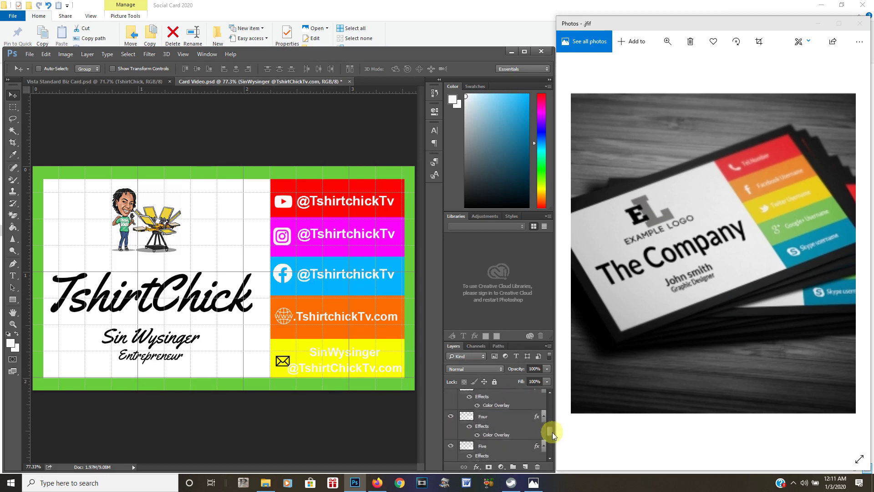
Toggle visibility of layers Four and Five to check the orange and yellow bars
{"action": "left_click", "coordinate": [450, 416]}
{"action": "left_click", "coordinate": [450, 416]}
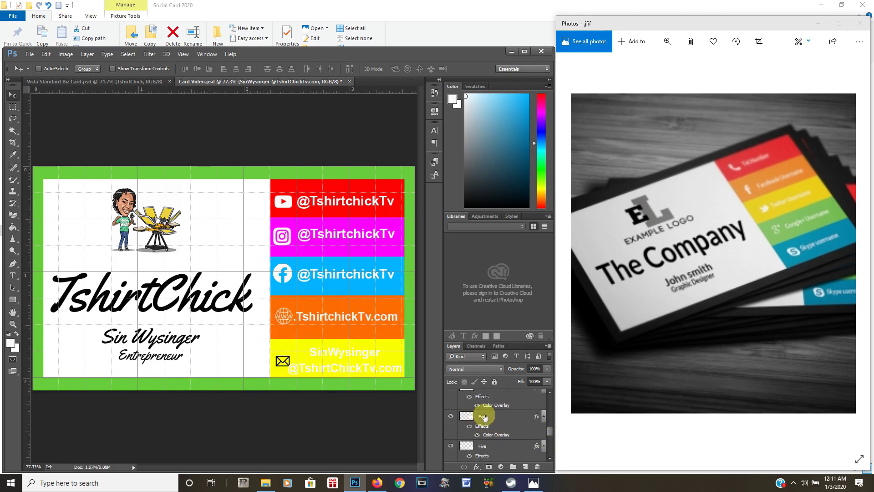
{"action": "left_click", "coordinate": [482, 445]}
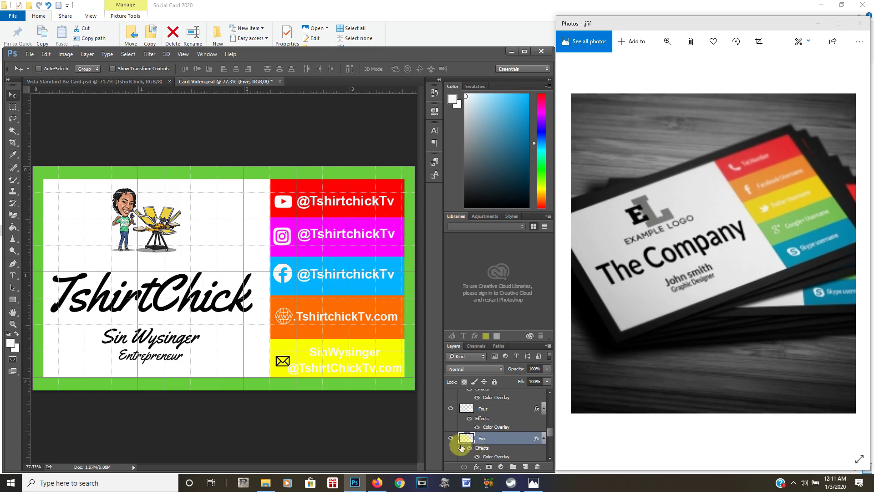
{"action": "left_click", "coordinate": [452, 439]}
{"action": "left_click", "coordinate": [452, 439]}
{"action": "left_click", "coordinate": [498, 440]}
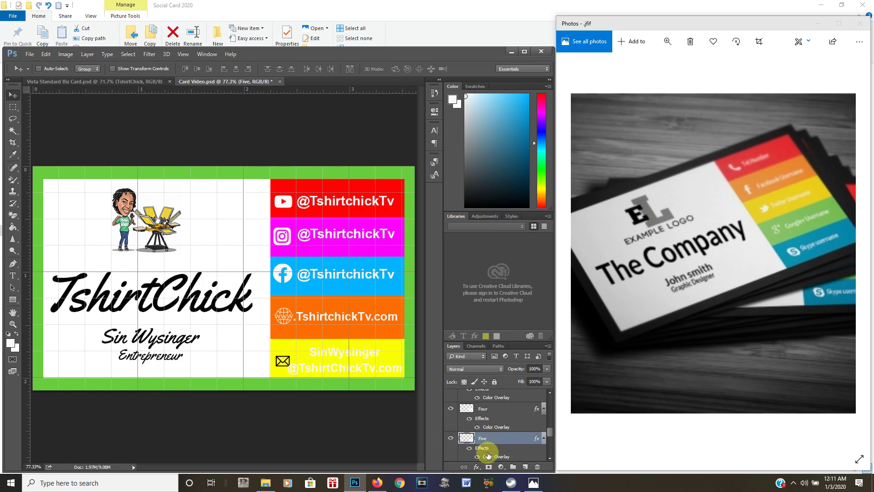
Change layer Five's Color Overlay to golden yellow fed203
{"action": "double_click", "coordinate": [487, 453]}
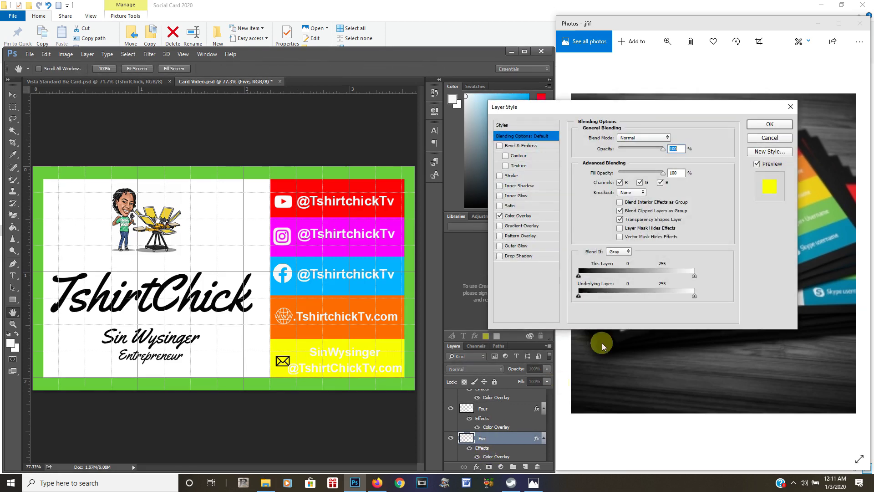
{"action": "left_click", "coordinate": [515, 217]}
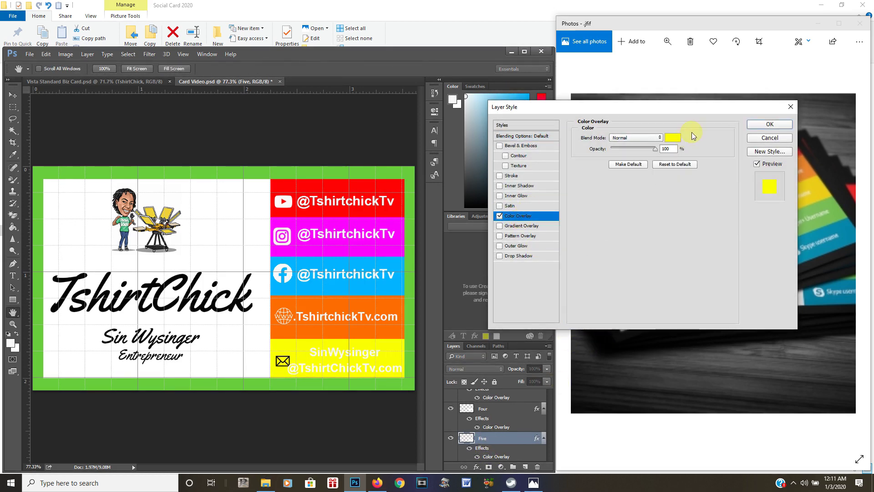
{"action": "left_click", "coordinate": [673, 138]}
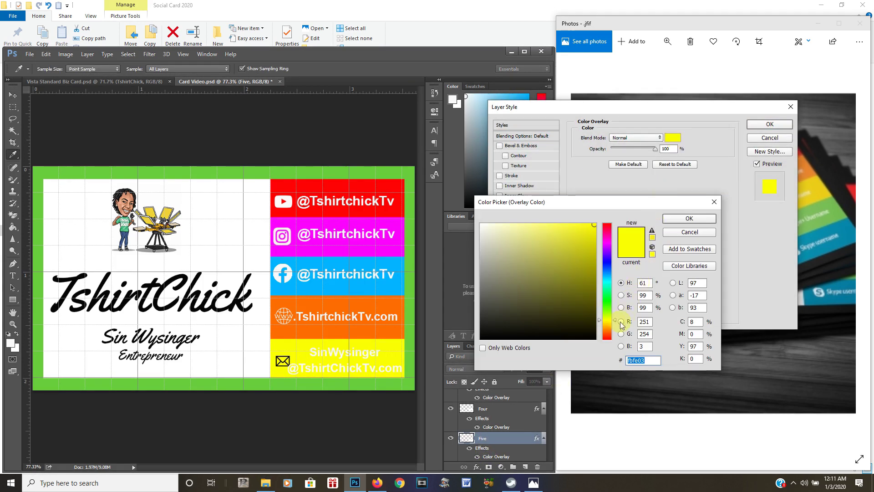
{"action": "left_click", "coordinate": [612, 322]}
{"action": "left_click", "coordinate": [610, 325]}
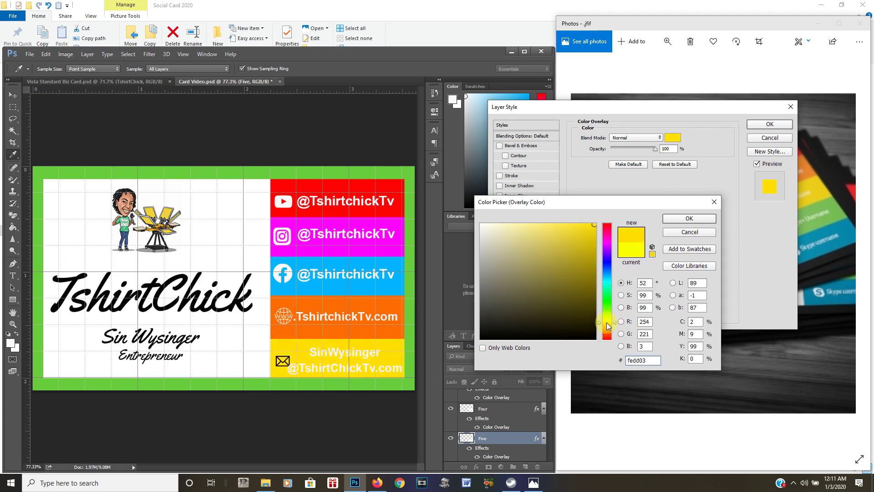
{"action": "left_click", "coordinate": [611, 323]}
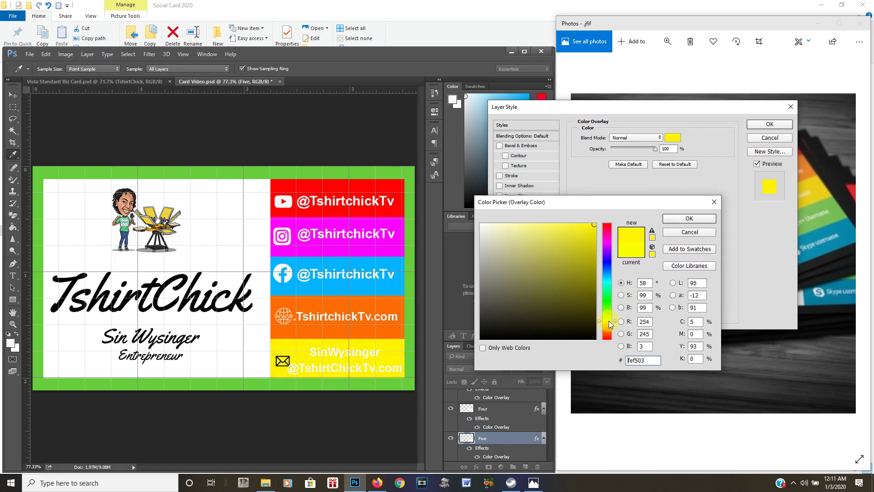
{"action": "left_click", "coordinate": [611, 325]}
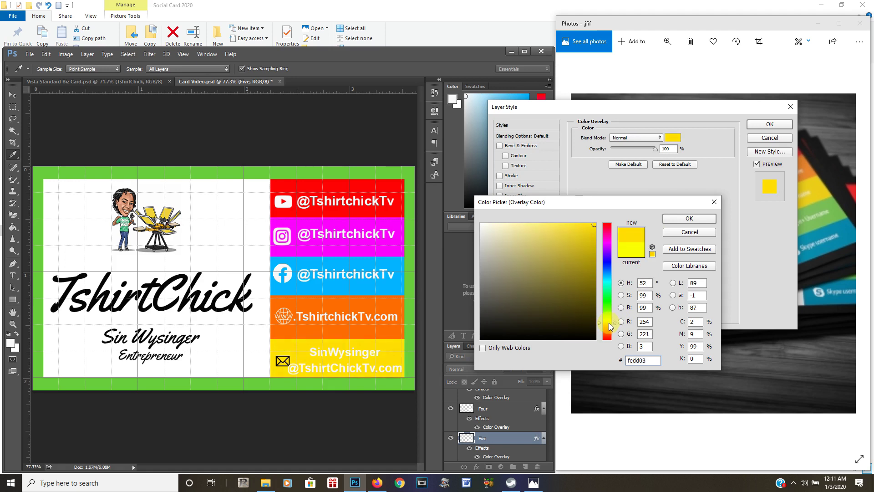
{"action": "left_click", "coordinate": [611, 325]}
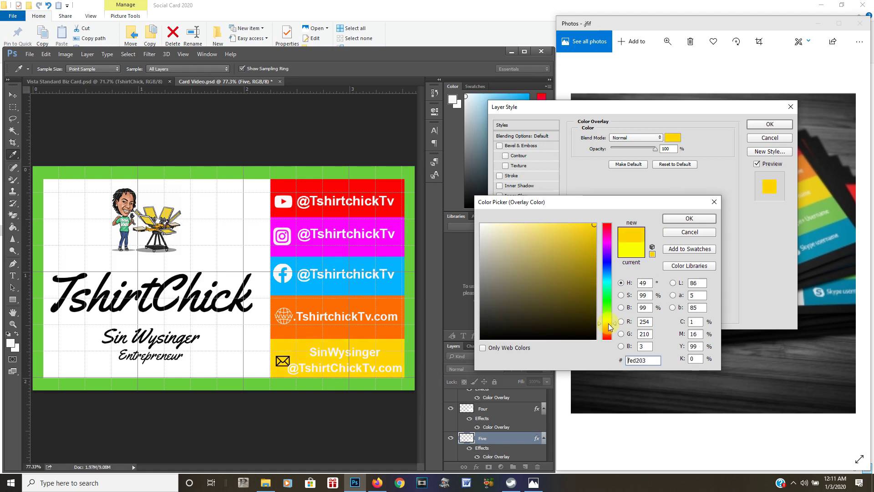
{"action": "left_click", "coordinate": [684, 218]}
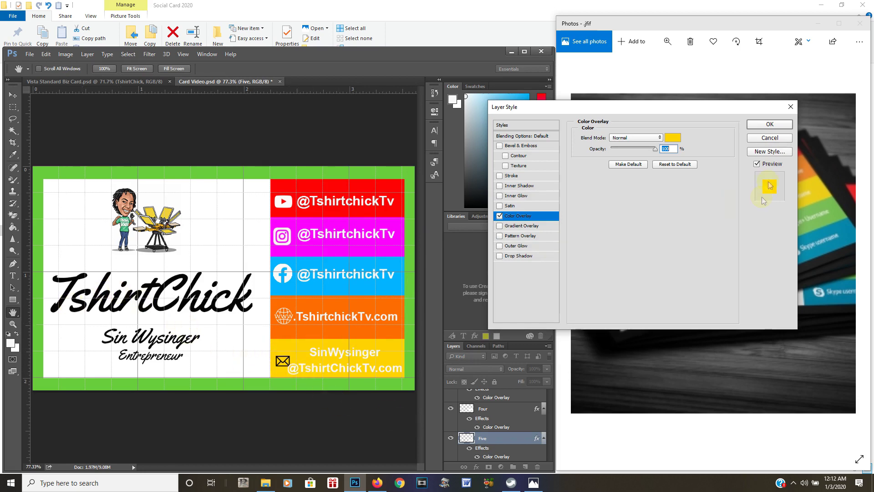
{"action": "left_click", "coordinate": [766, 125]}
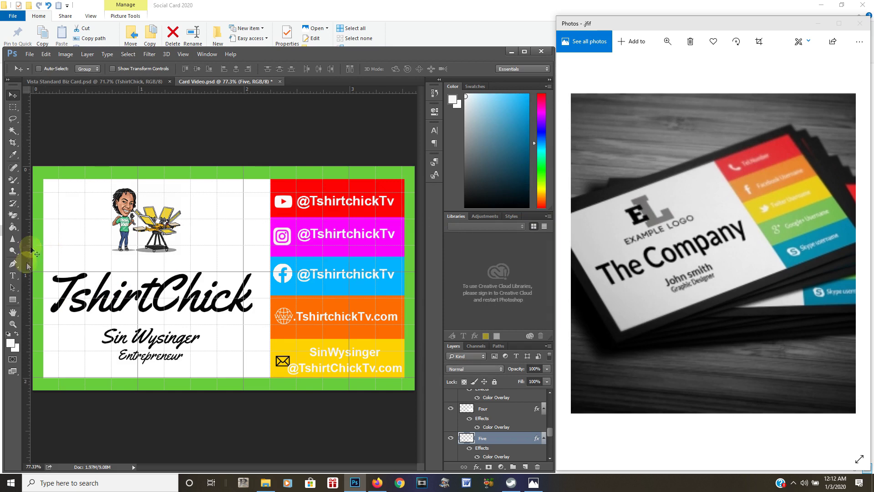
Move the @ from the start of the second email line to the end of the first, then save
{"action": "left_click", "coordinate": [17, 278]}
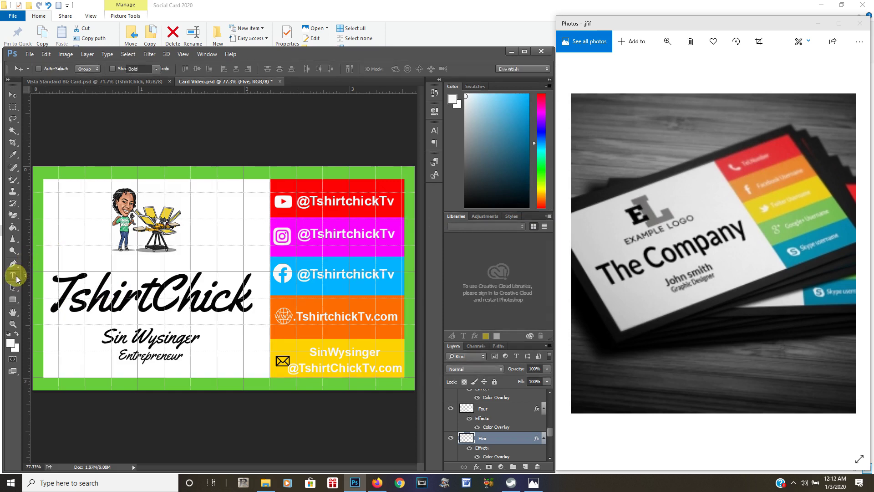
{"action": "left_click", "coordinate": [297, 371]}
{"action": "left_click_drag", "start_coordinate": [297, 372], "coordinate": [292, 370]}
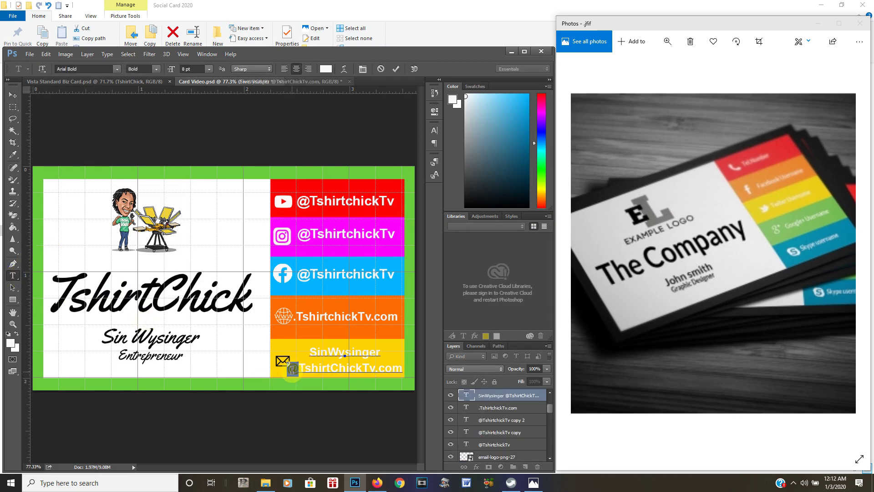
{"action": "key", "text": "BackSpace"}
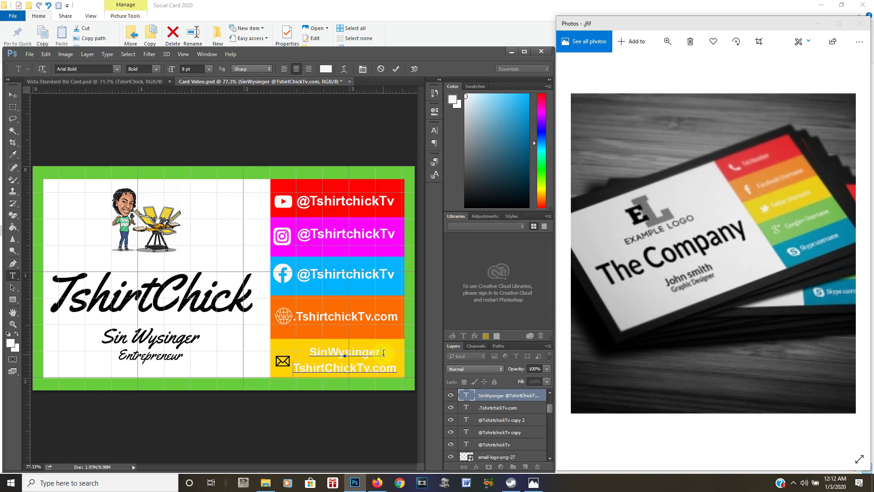
{"action": "type", "text": "@"}
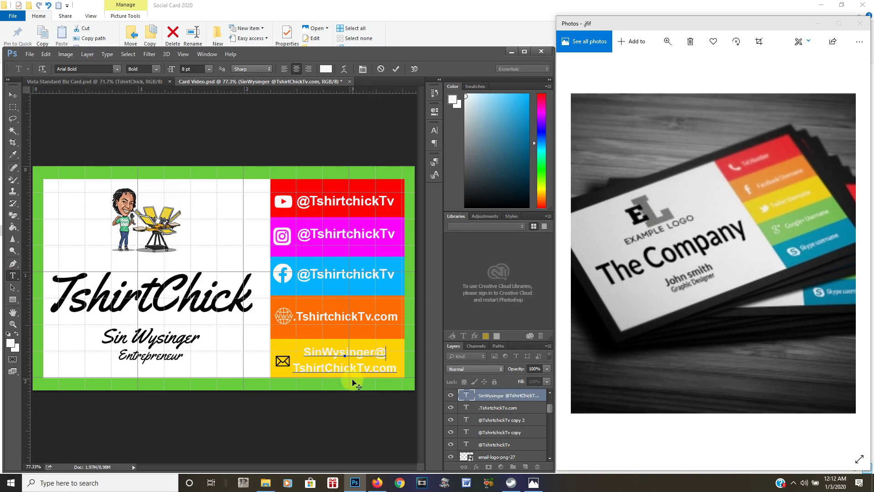
{"action": "left_click", "coordinate": [30, 55]}
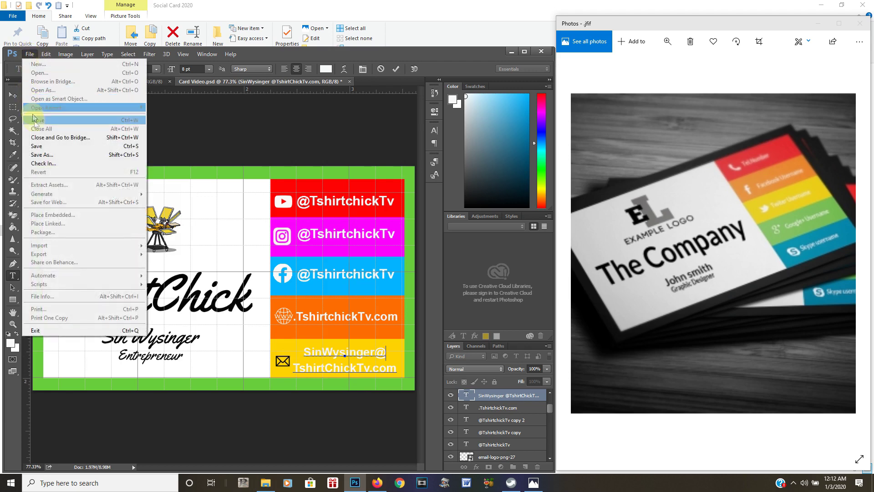
{"action": "left_click", "coordinate": [50, 146]}
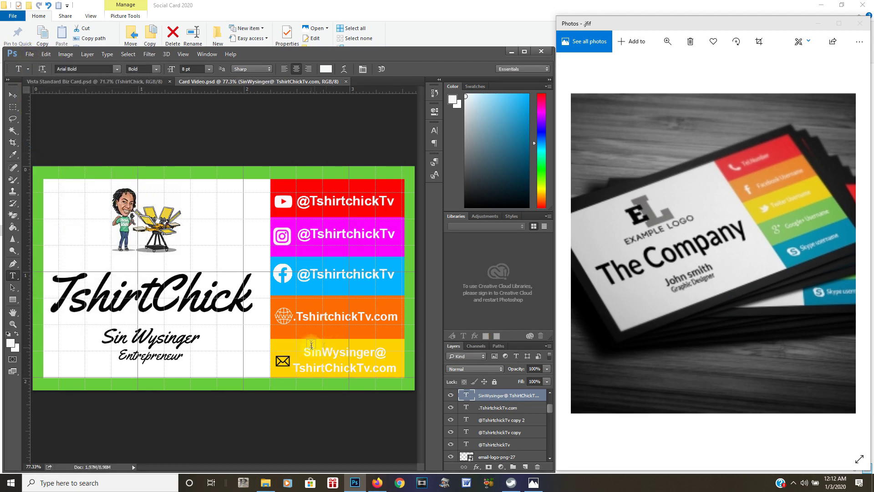
Nudge the email text slightly up and right beside the envelope
{"action": "left_click", "coordinate": [13, 94]}
{"action": "left_click_drag", "start_coordinate": [347, 372], "coordinate": [351, 369]}
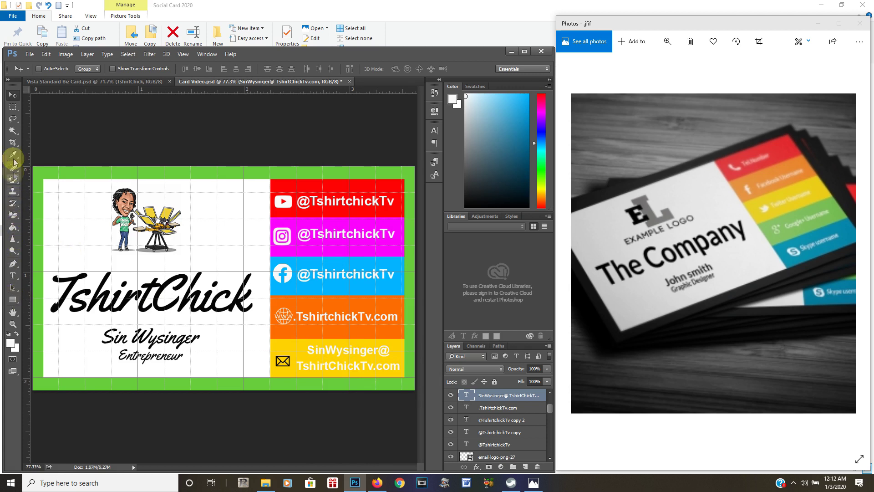
{"action": "left_click", "coordinate": [13, 275]}
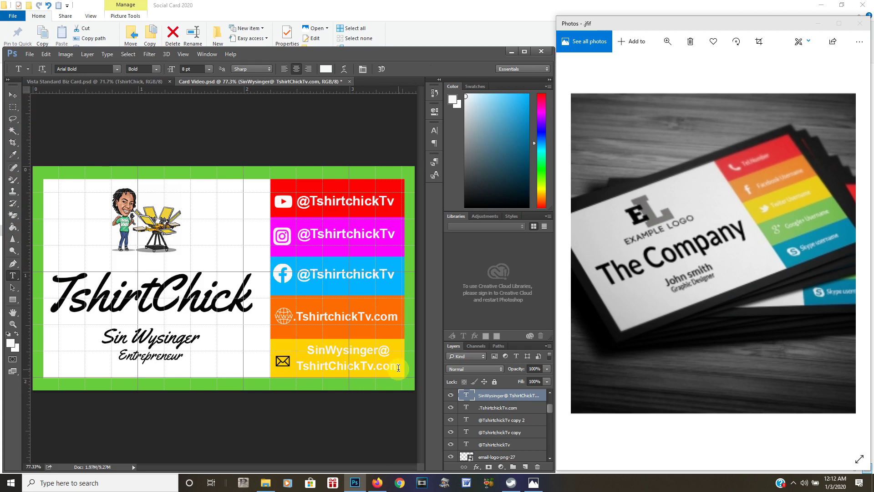
Reduce the email text's leading from 10 pt to 9 pt in the Character panel
{"action": "left_click_drag", "start_coordinate": [399, 367], "coordinate": [302, 337]}
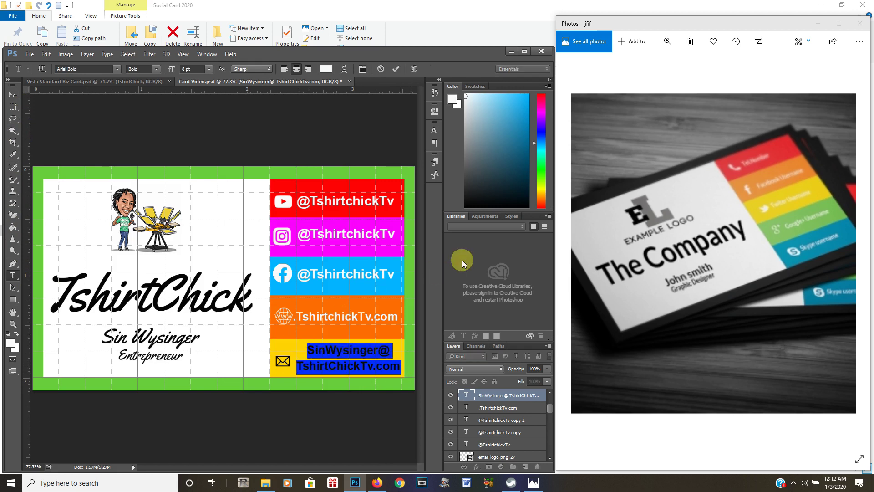
{"action": "left_click", "coordinate": [434, 131]}
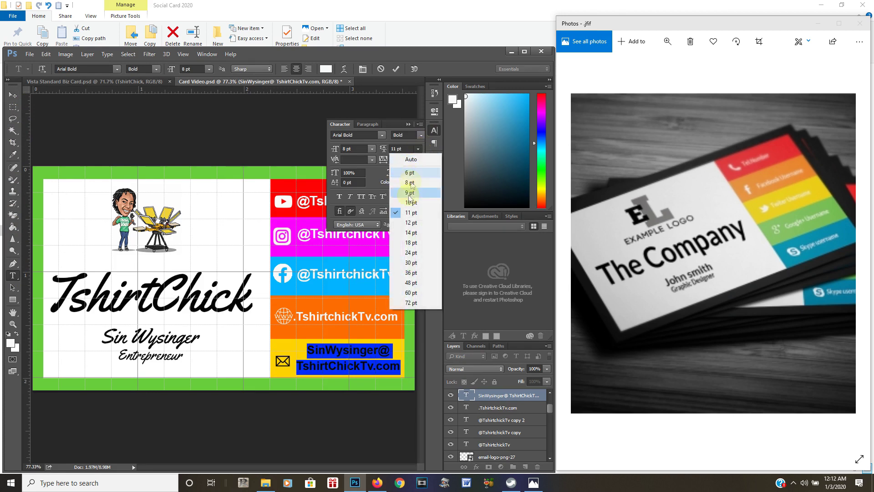
{"action": "left_click", "coordinate": [410, 203]}
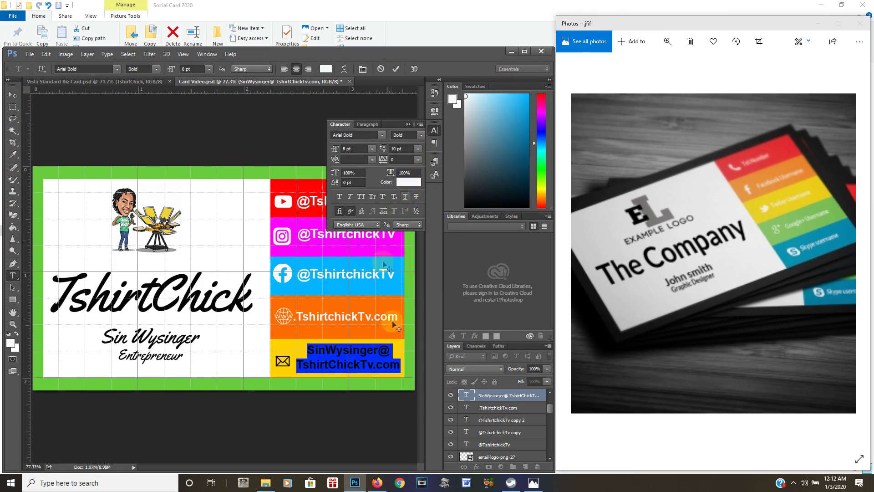
{"action": "left_click", "coordinate": [374, 354]}
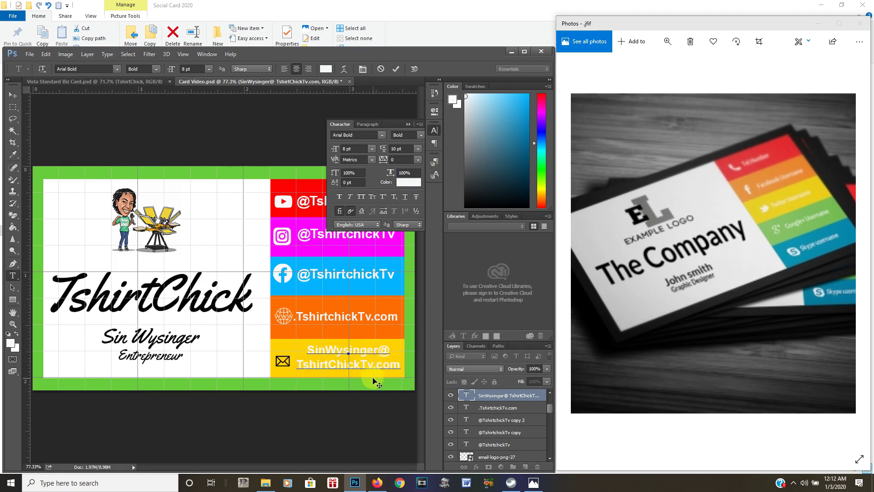
{"action": "left_click_drag", "start_coordinate": [399, 364], "coordinate": [301, 340]}
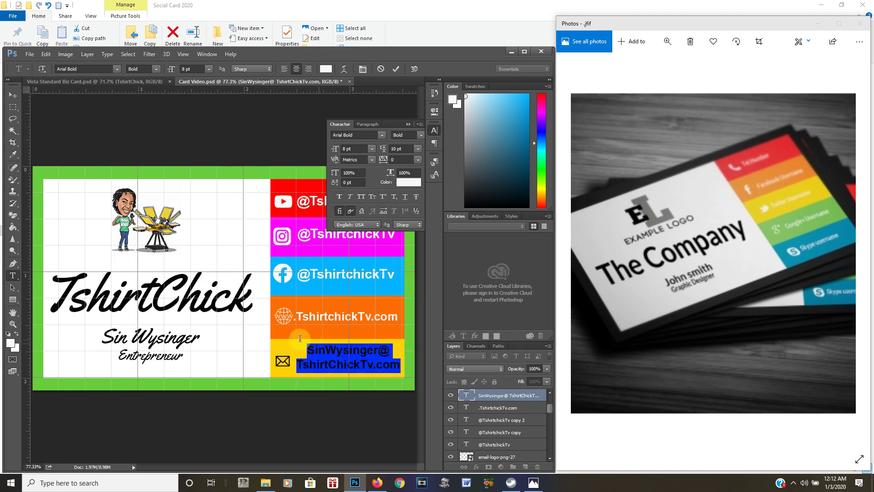
{"action": "left_click", "coordinate": [416, 149]}
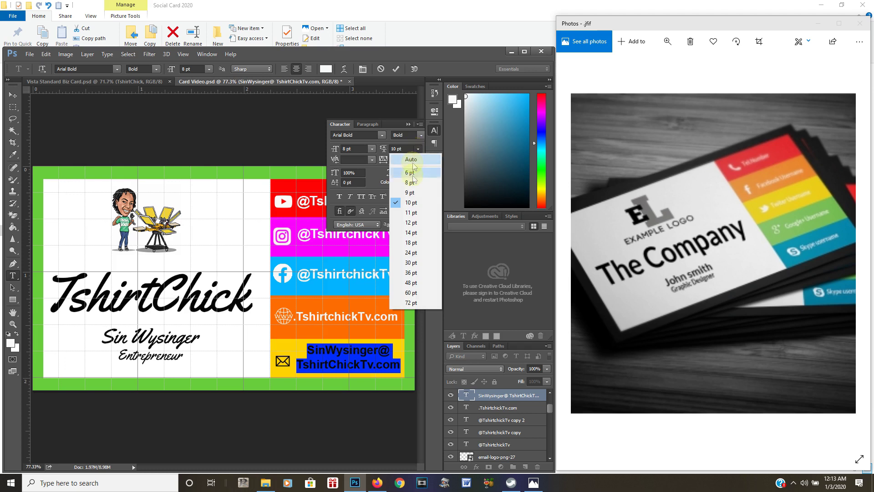
{"action": "left_click", "coordinate": [415, 194]}
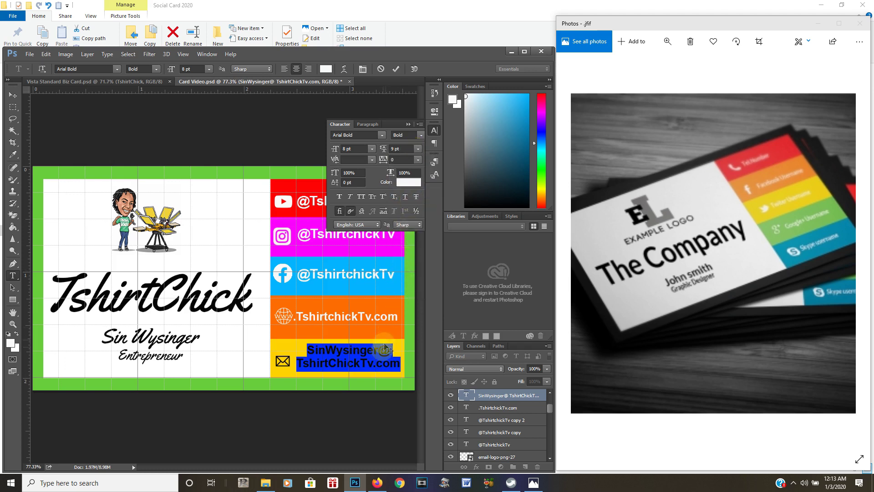
{"action": "left_click", "coordinate": [383, 363]}
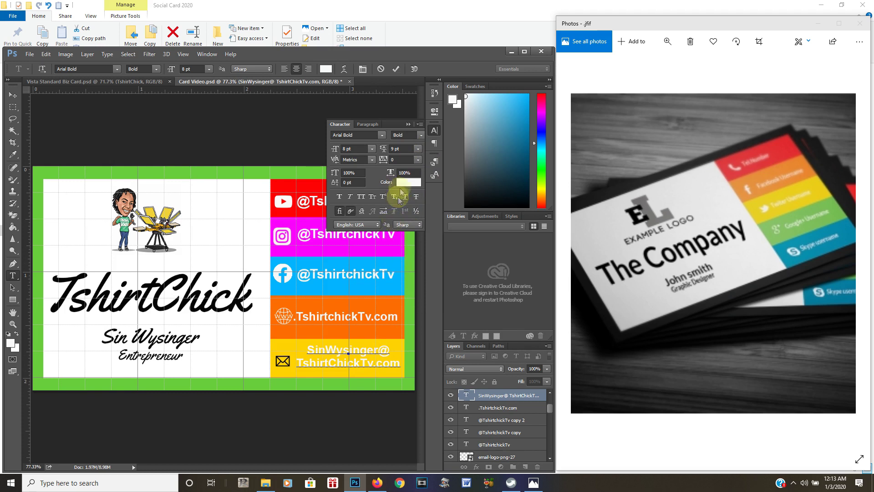
{"action": "left_click", "coordinate": [408, 124]}
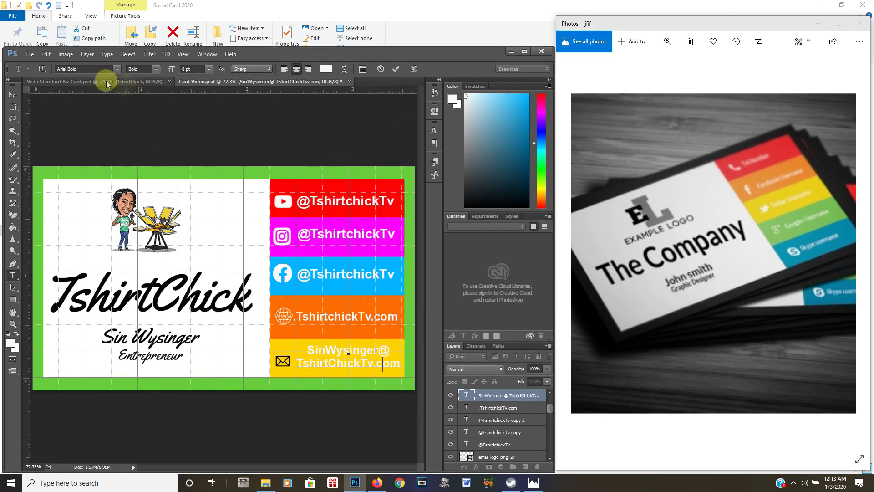
{"action": "left_click", "coordinate": [29, 54]}
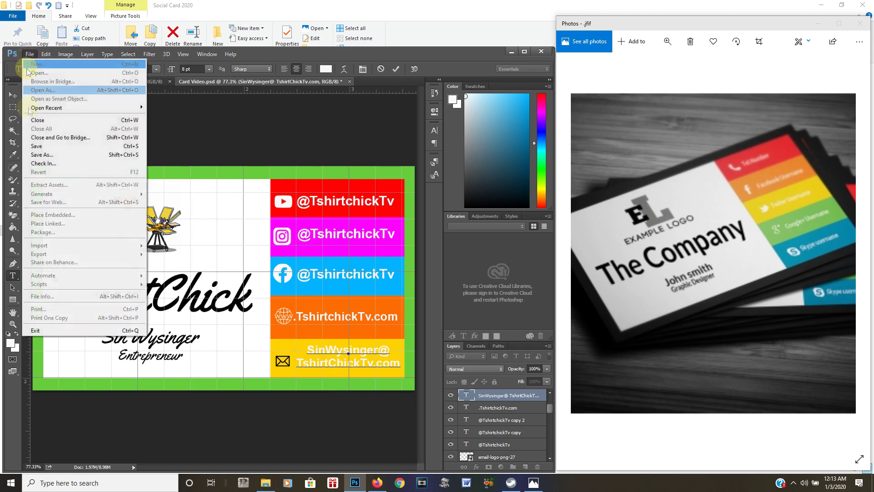
Save the card with the 9 pt email spacing and scroll the Layers panel
{"action": "left_click", "coordinate": [35, 146]}
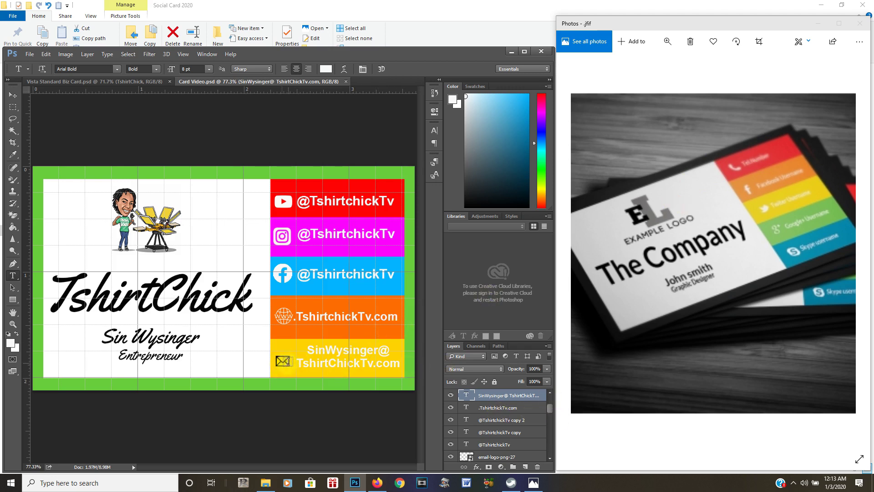
{"action": "left_click_drag", "start_coordinate": [548, 408], "coordinate": [548, 415]}
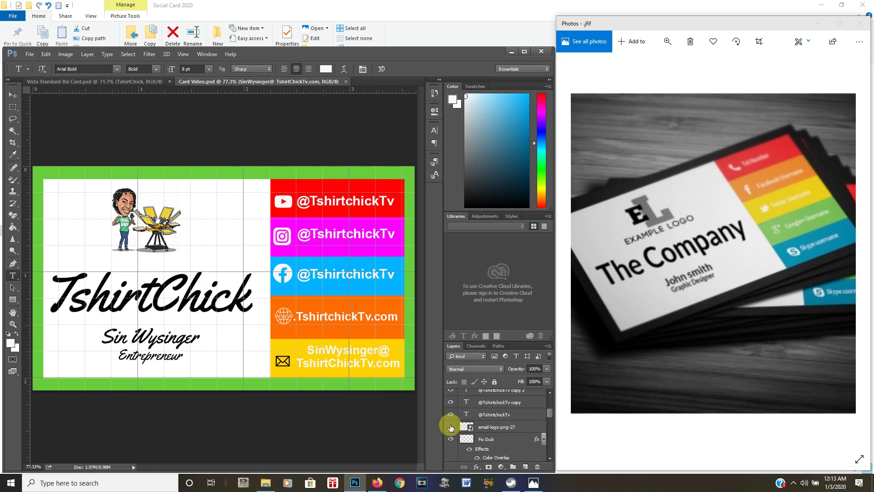
Show the email-logo-png-27 layer and give it a near-white fafafa Color Overlay
{"action": "left_click", "coordinate": [450, 426]}
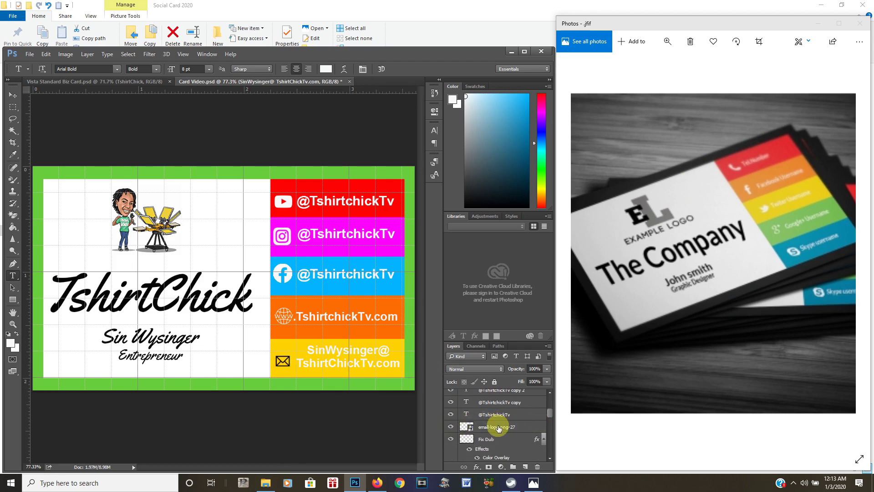
{"action": "left_click", "coordinate": [499, 428]}
{"action": "right_click", "coordinate": [499, 428]}
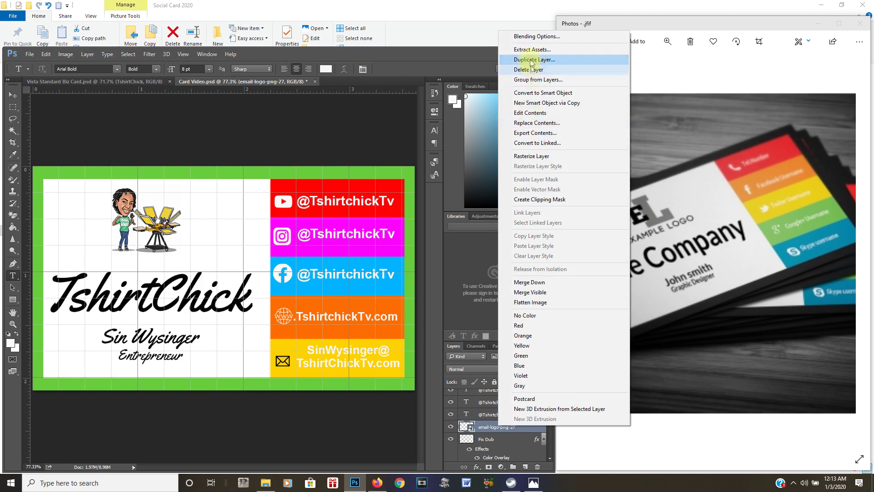
{"action": "left_click", "coordinate": [530, 42]}
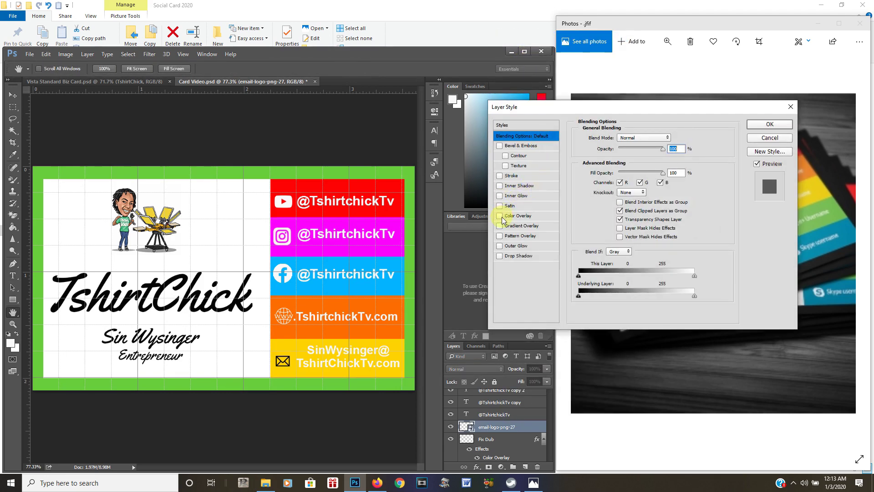
{"action": "left_click", "coordinate": [500, 216]}
{"action": "left_click", "coordinate": [517, 216]}
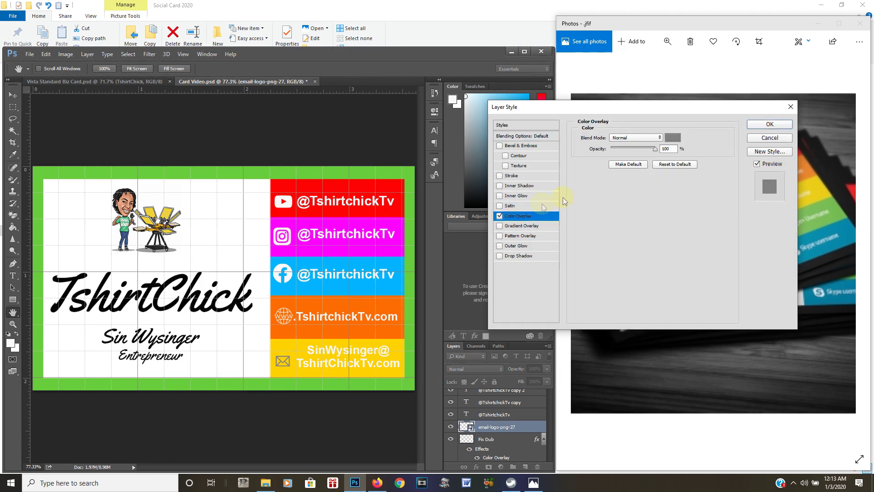
{"action": "left_click", "coordinate": [672, 139]}
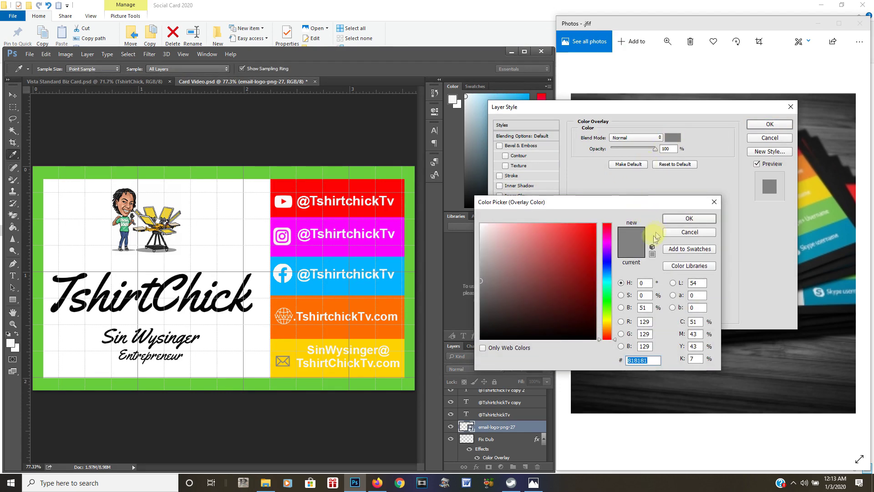
{"action": "left_click", "coordinate": [481, 225]}
{"action": "left_click", "coordinate": [675, 221]}
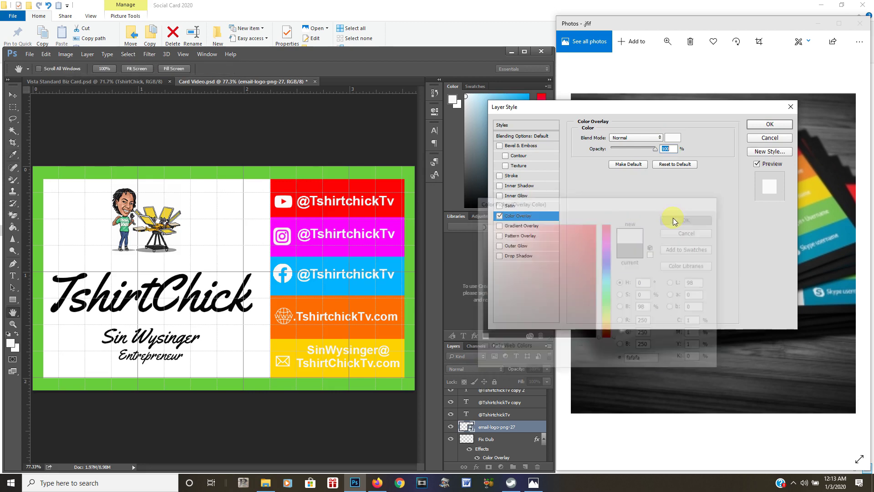
{"action": "left_click", "coordinate": [756, 125]}
{"action": "left_click", "coordinate": [12, 95]}
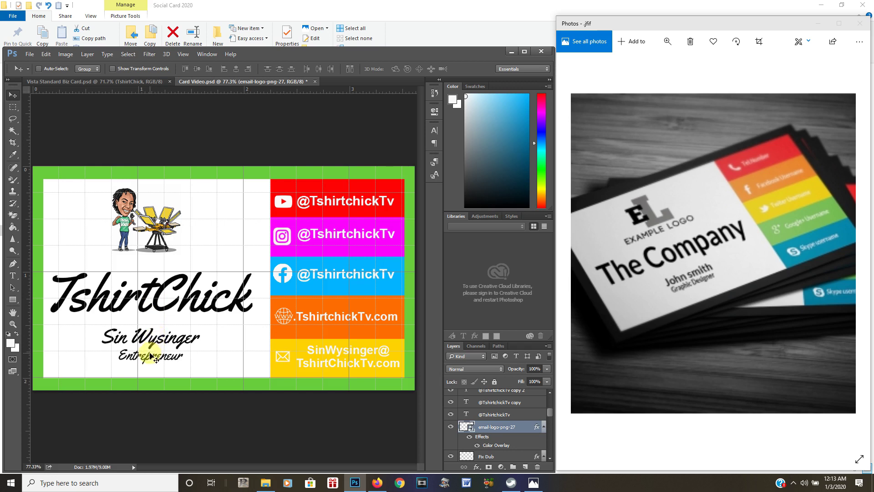
{"action": "left_click", "coordinate": [30, 53]}
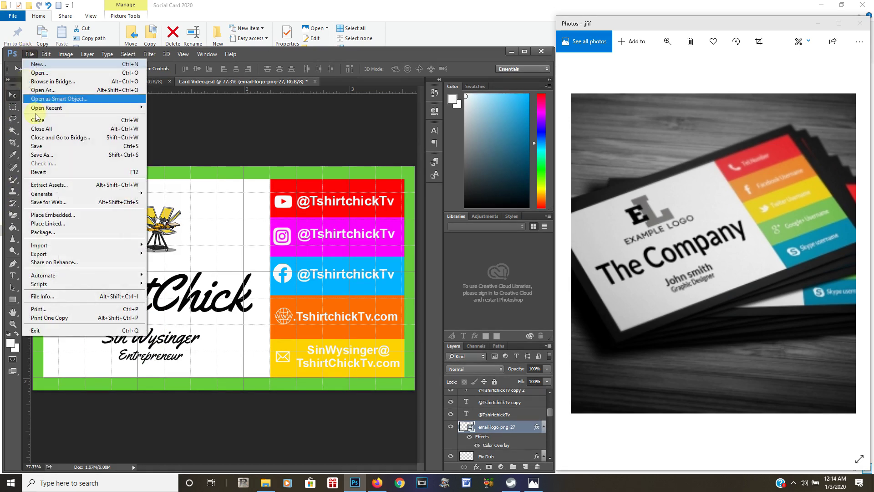
{"action": "left_click", "coordinate": [38, 147]}
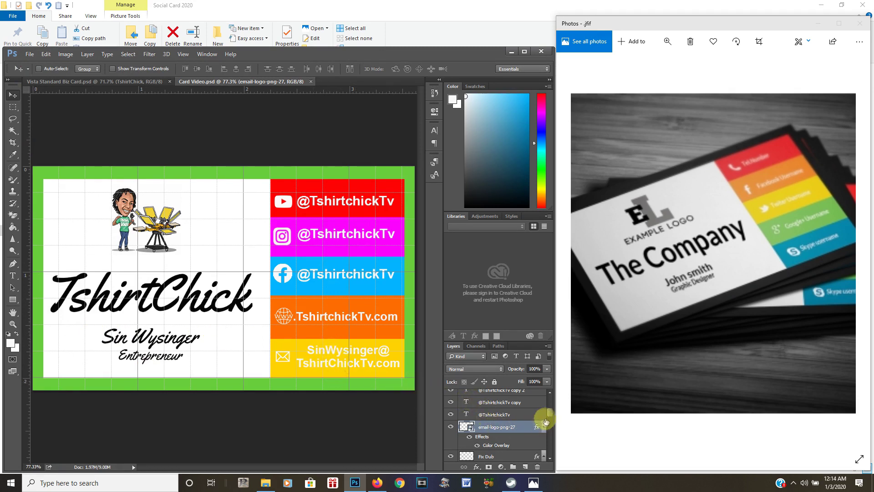
{"action": "left_click_drag", "start_coordinate": [549, 413], "coordinate": [547, 437]}
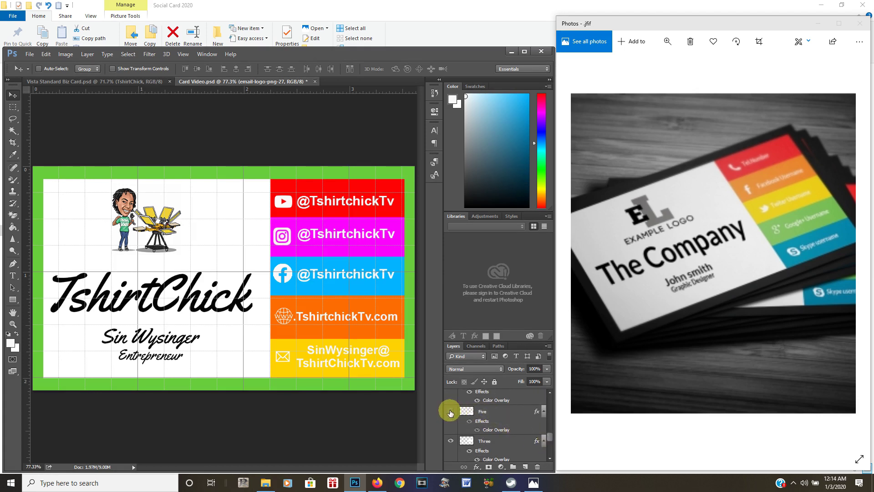
Show and select the email block's layer Five and open its Color Overlay colour swatch
{"action": "left_click", "coordinate": [451, 411]}
{"action": "left_click", "coordinate": [472, 412]}
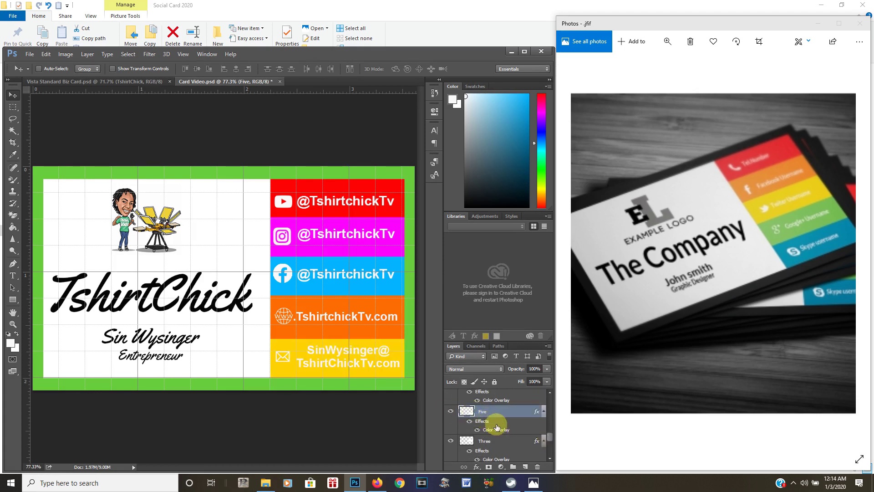
{"action": "double_click", "coordinate": [496, 430]}
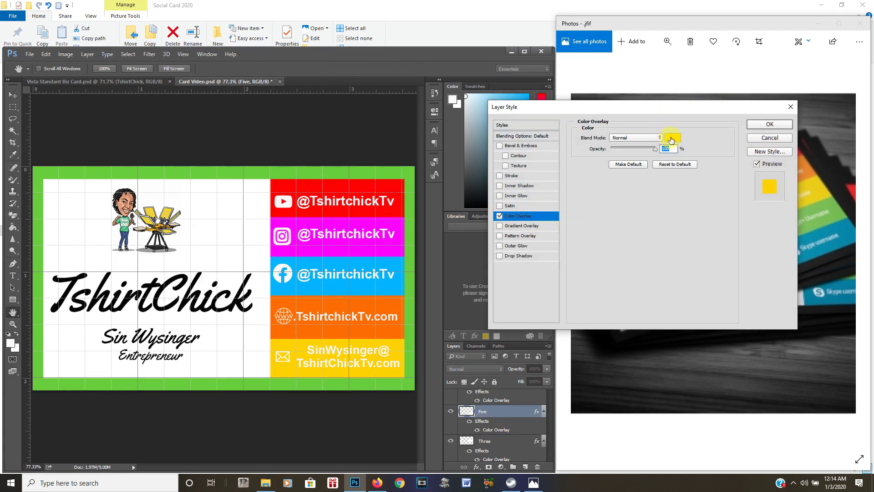
{"action": "left_click", "coordinate": [673, 138]}
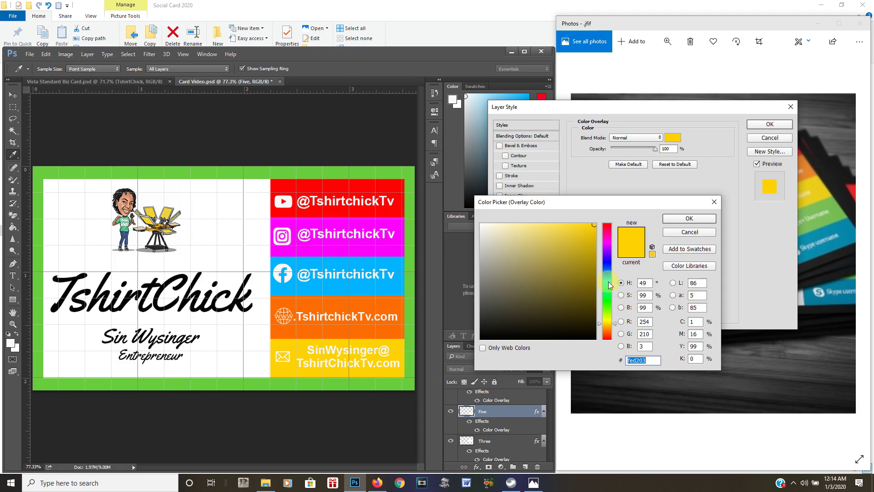
After trying violet, cyan and orange hues, set the overlay to deeper gold e6ba08 and apply
{"action": "left_click", "coordinate": [611, 259]}
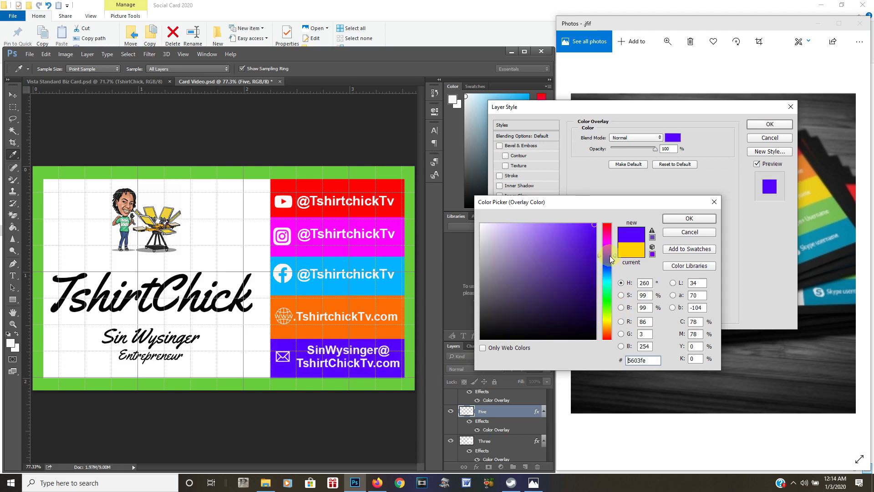
{"action": "left_click_drag", "start_coordinate": [611, 260], "coordinate": [608, 252]}
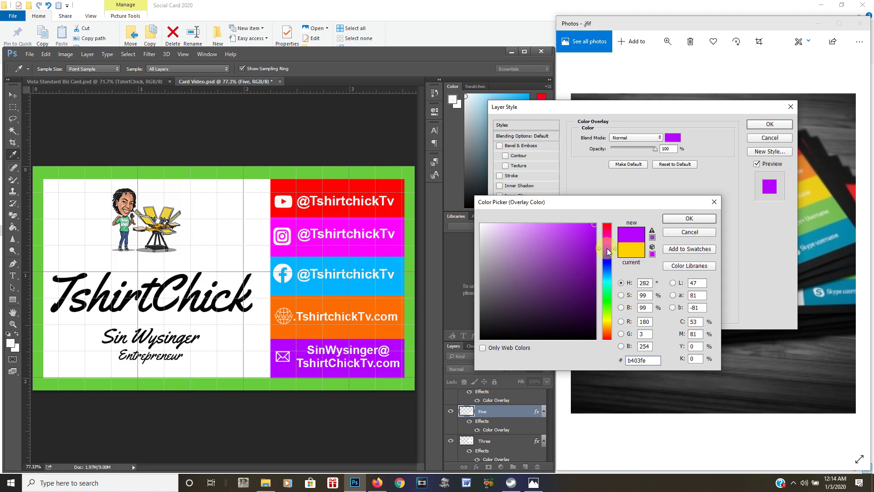
{"action": "left_click", "coordinate": [606, 279]}
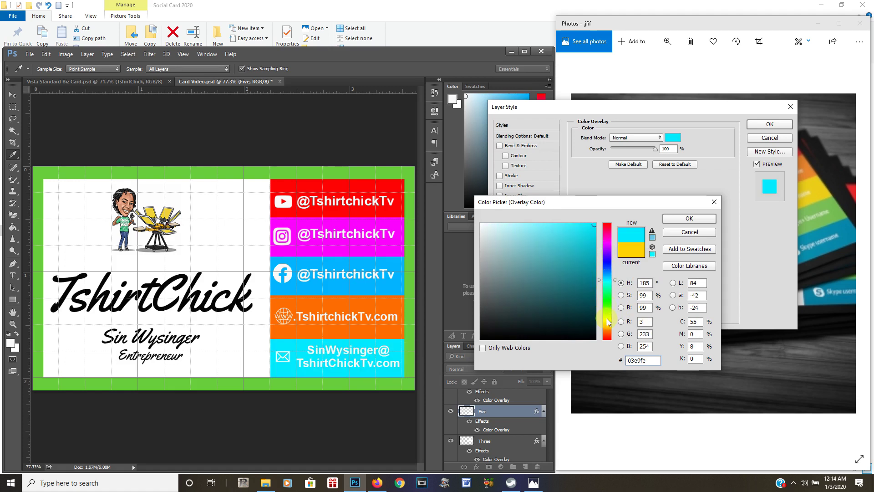
{"action": "left_click", "coordinate": [608, 332]}
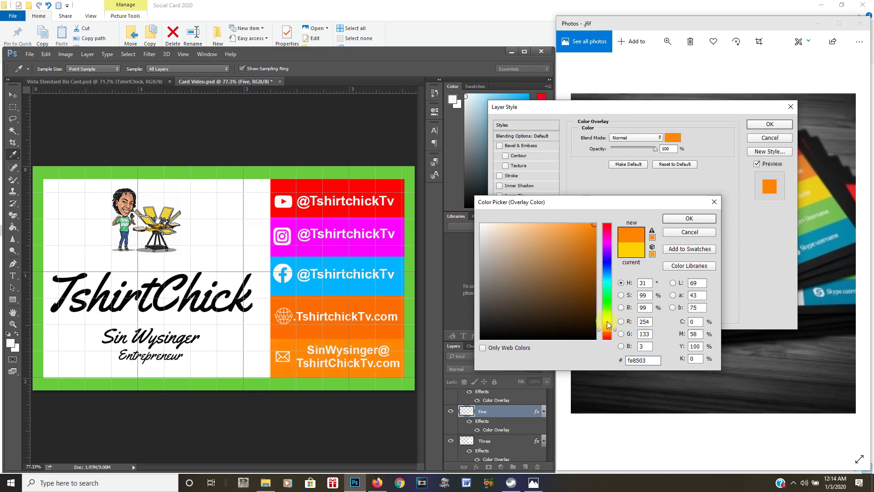
{"action": "left_click", "coordinate": [609, 322]}
{"action": "left_click", "coordinate": [607, 326]}
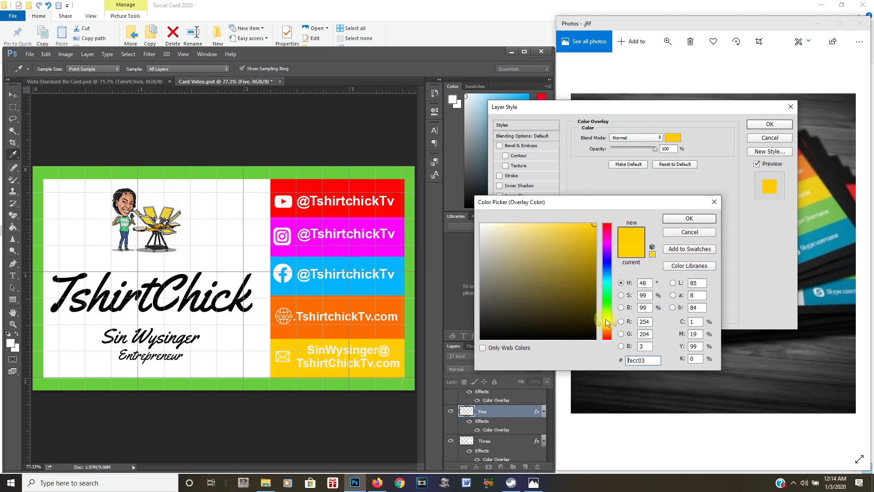
{"action": "left_click", "coordinate": [588, 252]}
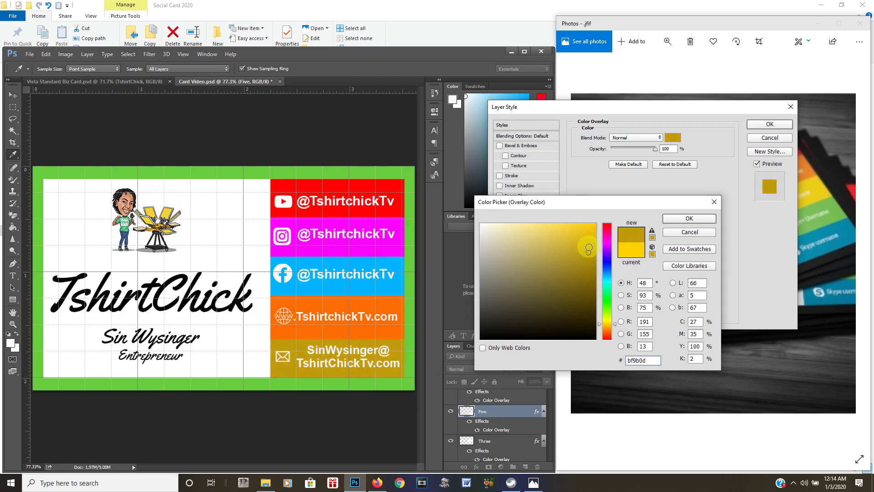
{"action": "left_click", "coordinate": [591, 241]}
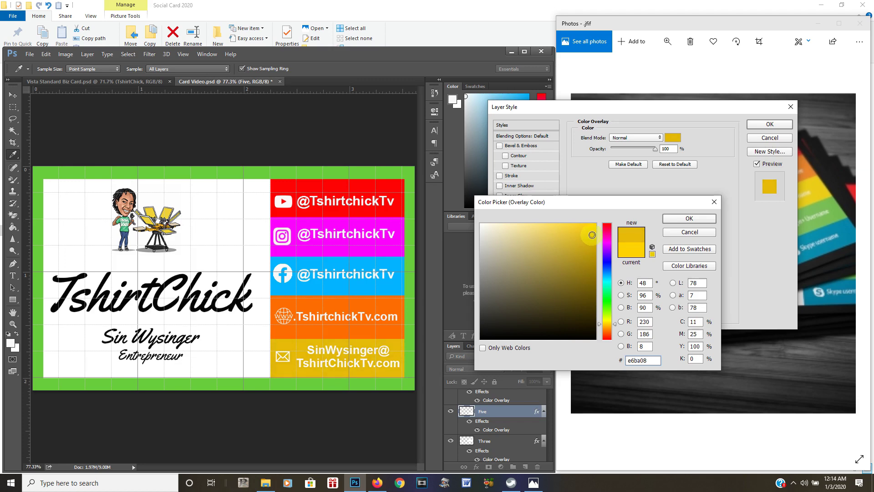
{"action": "left_click", "coordinate": [679, 223]}
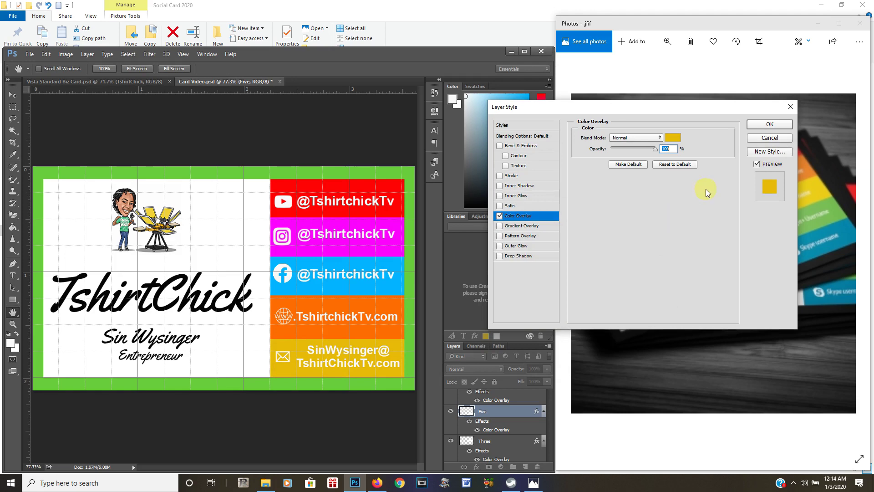
{"action": "left_click", "coordinate": [767, 129]}
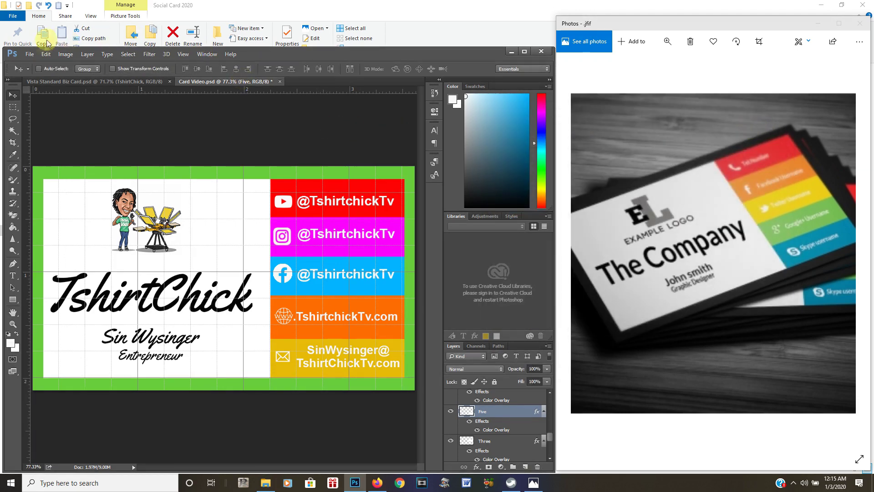
Save the document, then turn off View > Extras so grid and guides disappear
{"action": "left_click", "coordinate": [29, 54]}
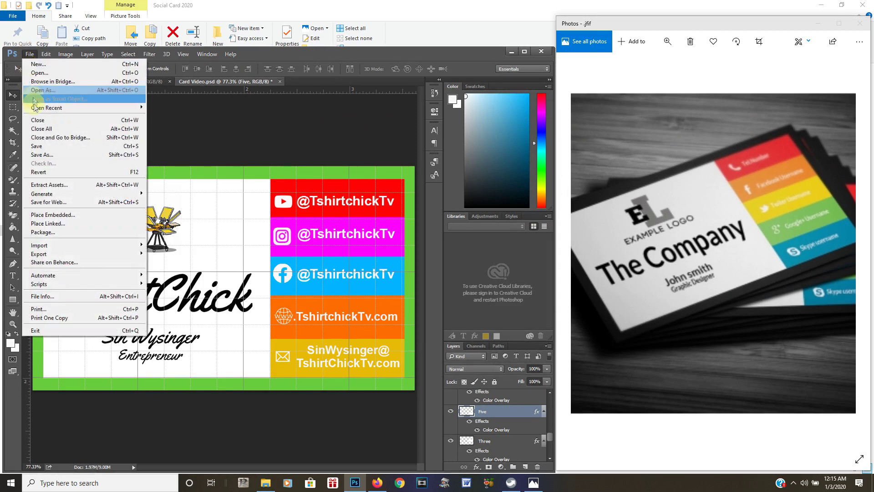
{"action": "left_click", "coordinate": [37, 146]}
{"action": "left_click", "coordinate": [183, 54]}
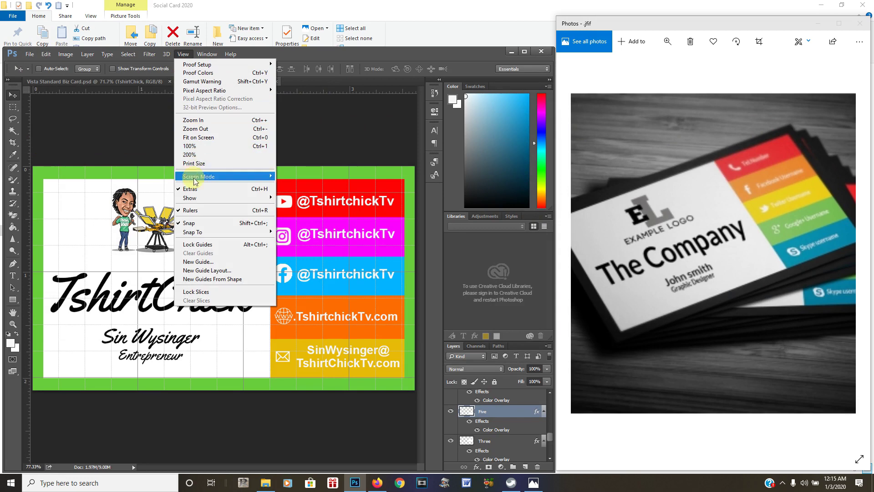
{"action": "left_click", "coordinate": [214, 189]}
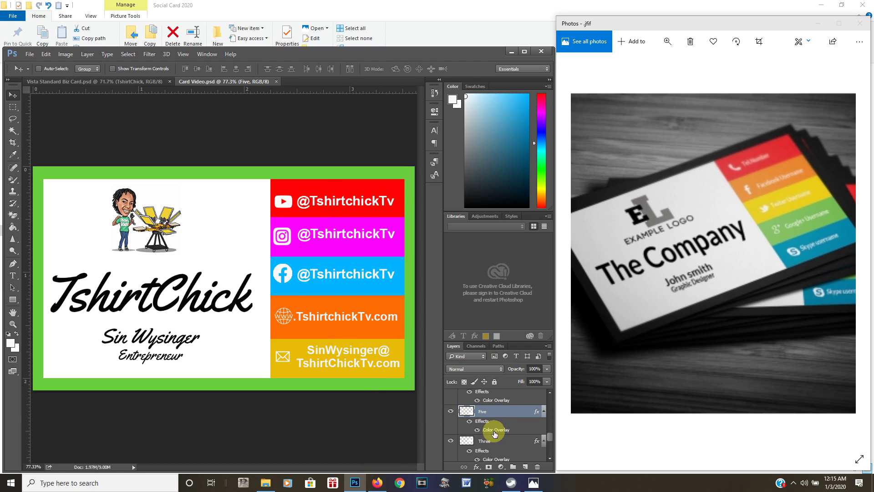
{"action": "double_click", "coordinate": [495, 433]}
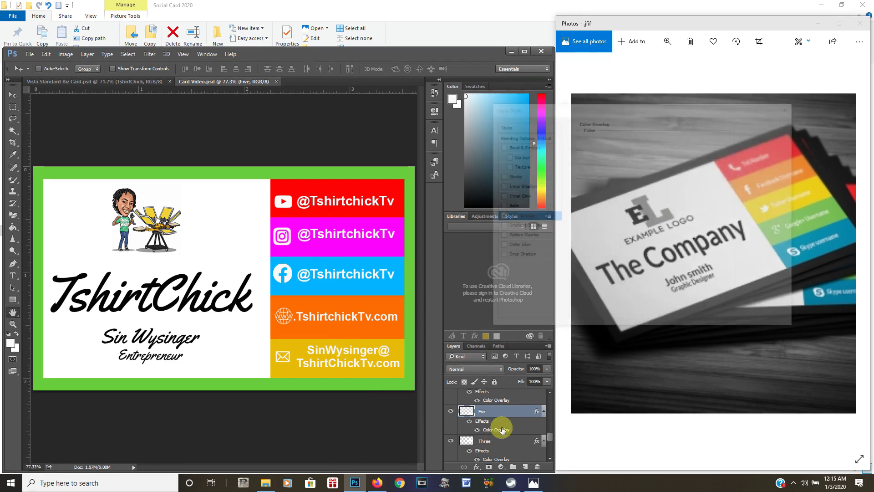
{"action": "left_click", "coordinate": [674, 139]}
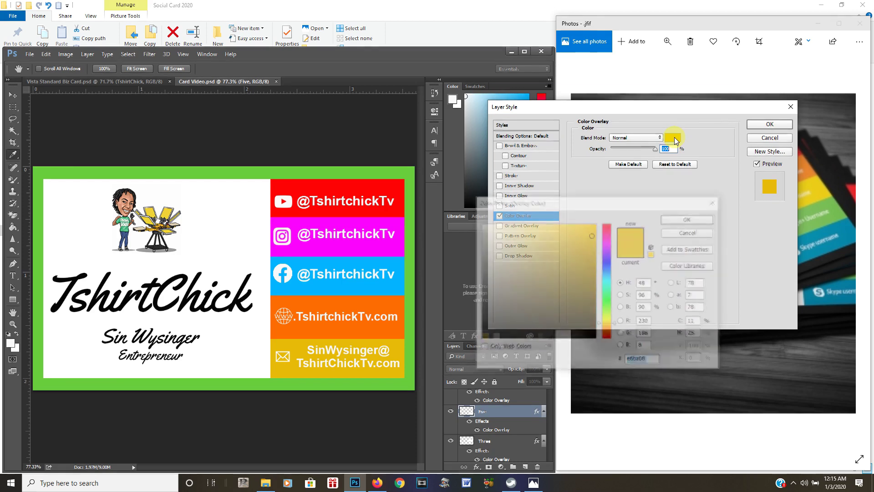
{"action": "left_click", "coordinate": [403, 385]}
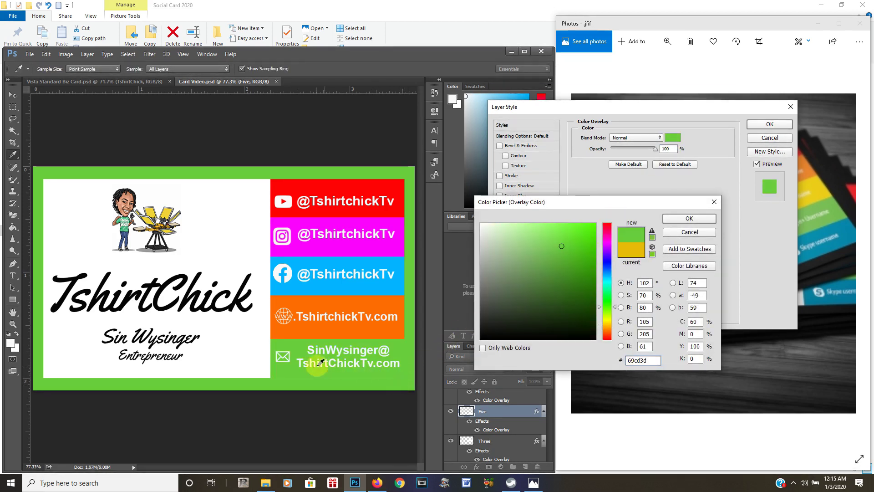
{"action": "left_click", "coordinate": [701, 231]}
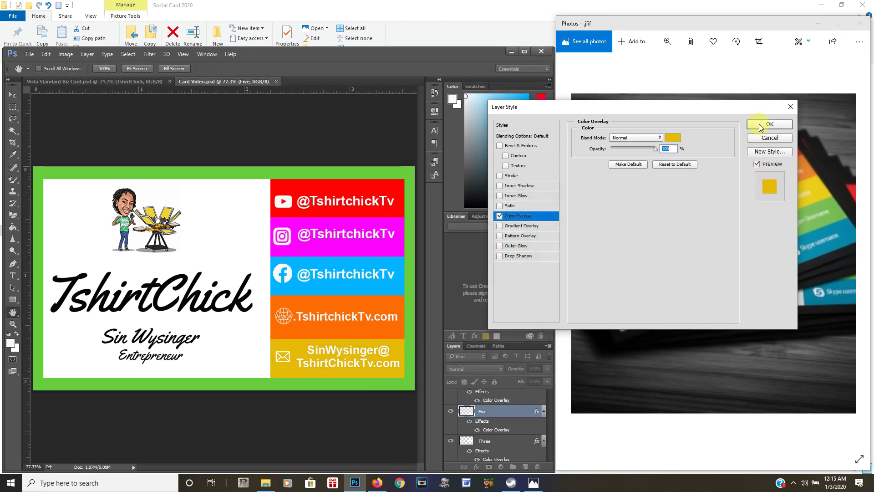
{"action": "left_click", "coordinate": [769, 124]}
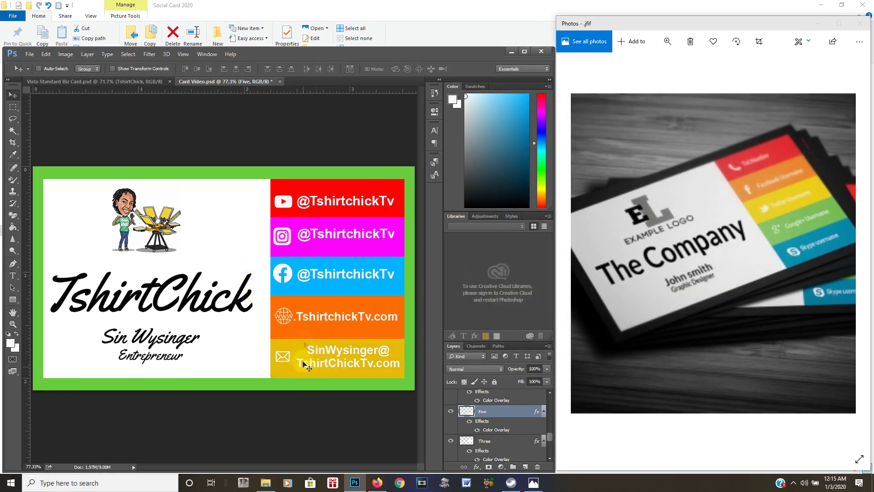
Save the card with its gold contact stripe and maximize the Photoshop window
{"action": "left_click", "coordinate": [30, 54]}
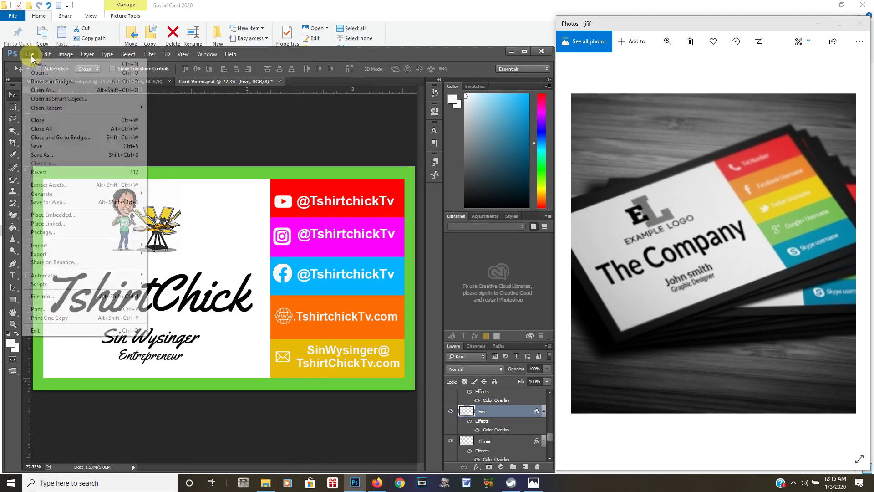
{"action": "left_click", "coordinate": [36, 147]}
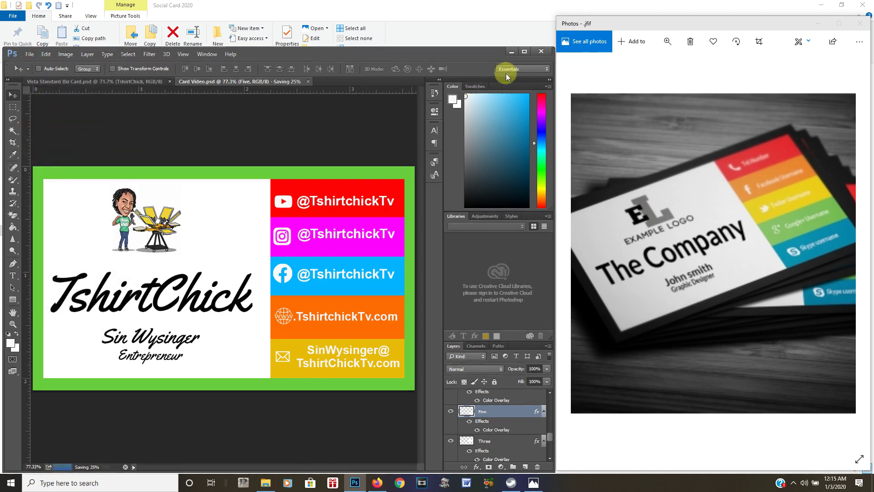
{"action": "left_click", "coordinate": [525, 51]}
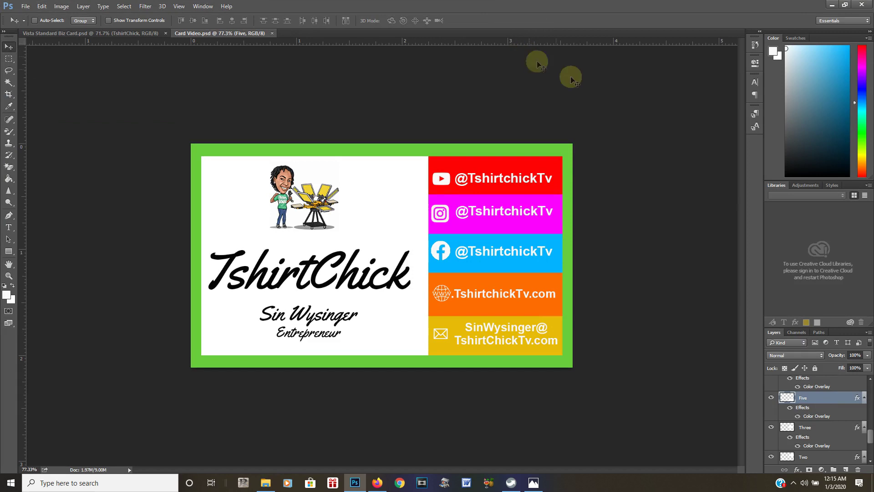